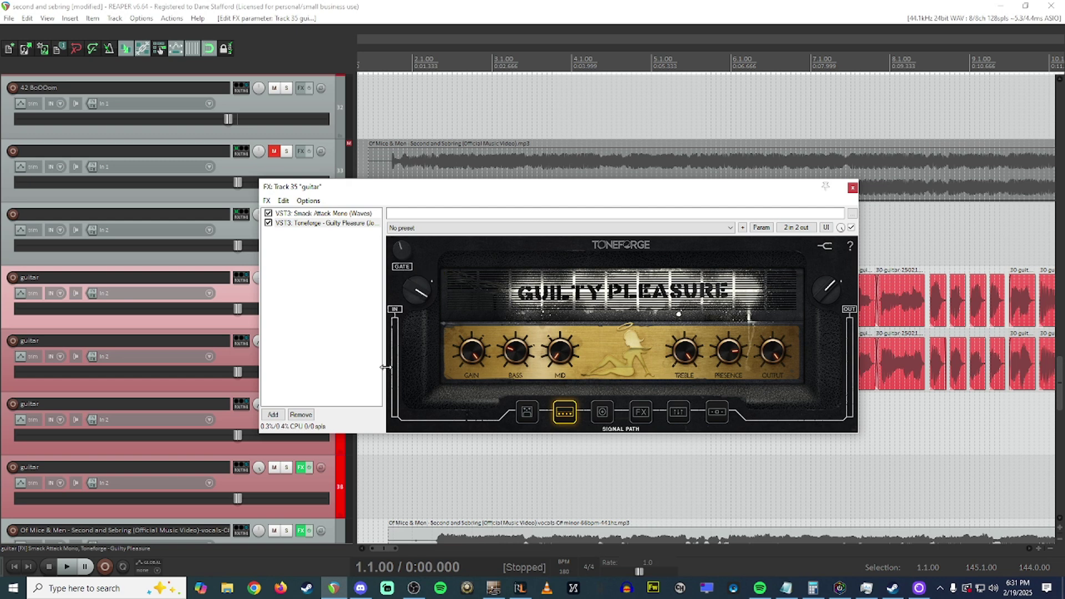
Close the guitar track's effects window, solo the Rhythm bus and play back the rhythm guitars
{"action": "left_click", "coordinate": [852, 187]}
{"action": "scroll", "coordinate": [277, 251], "scroll_direction": "up", "scroll_amount": 2}
{"action": "scroll", "coordinate": [278, 251], "scroll_direction": "up", "scroll_amount": 10}
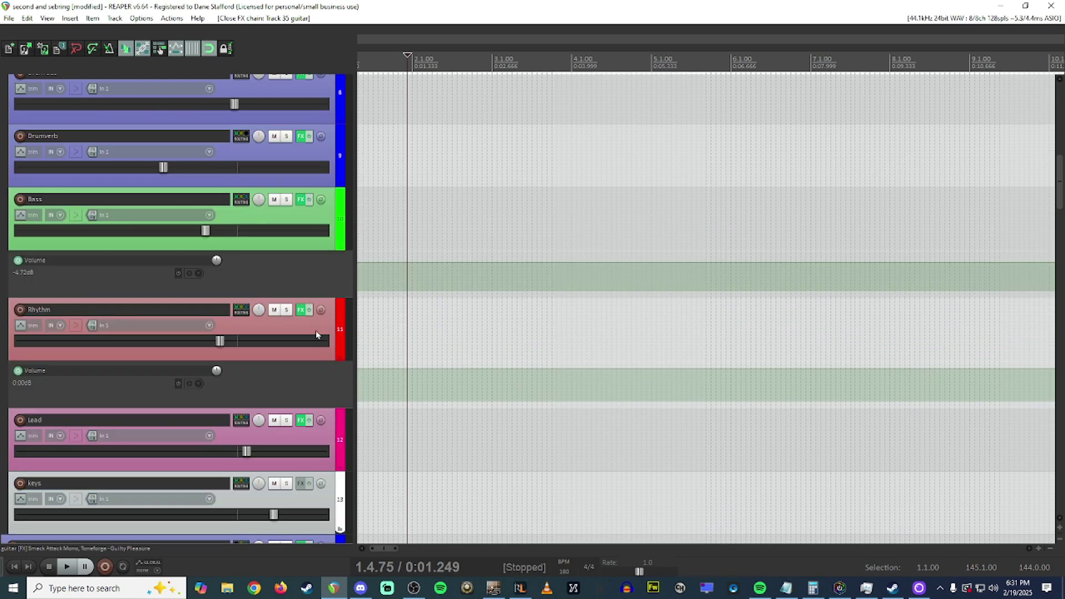
{"action": "left_click", "coordinate": [287, 309]}
{"action": "key", "text": "space"}
{"action": "scroll", "coordinate": [285, 314], "scroll_direction": "down", "scroll_amount": 12}
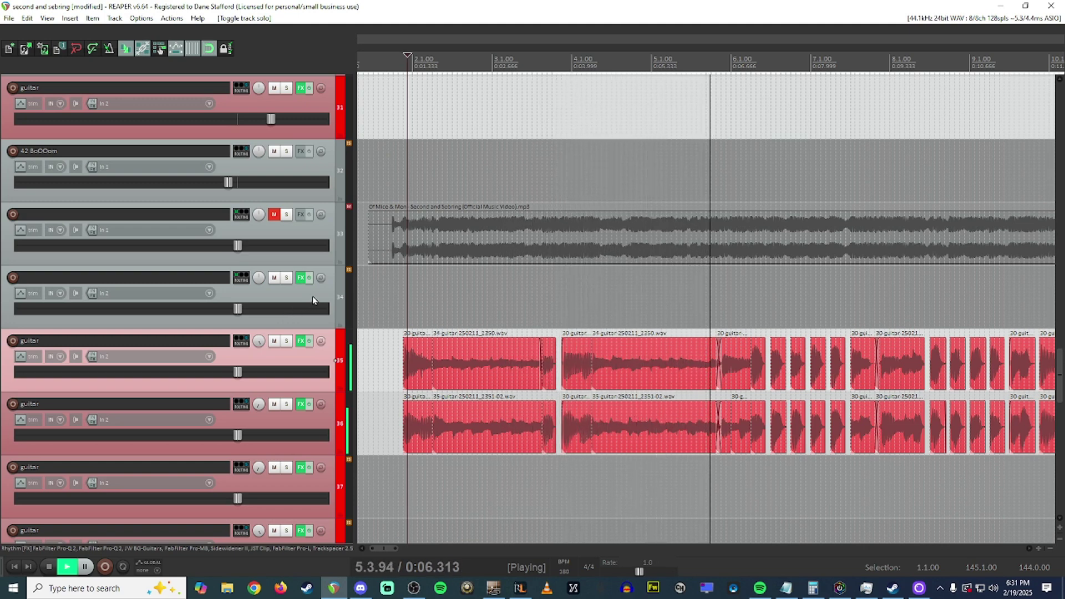
{"action": "scroll", "coordinate": [554, 321], "scroll_direction": "up", "scroll_amount": 3}
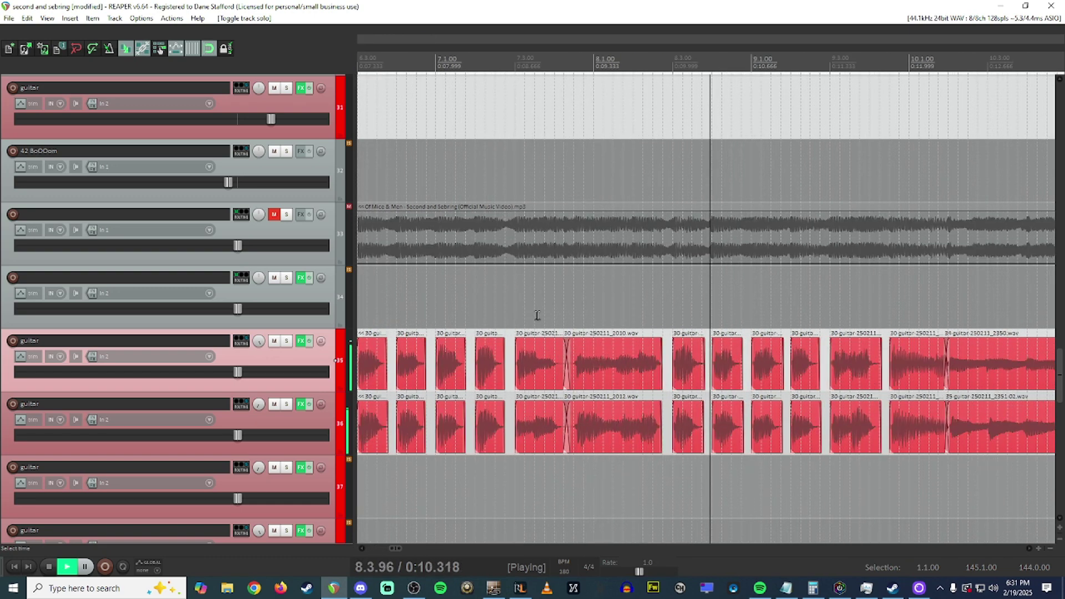
{"action": "key", "text": "space"}
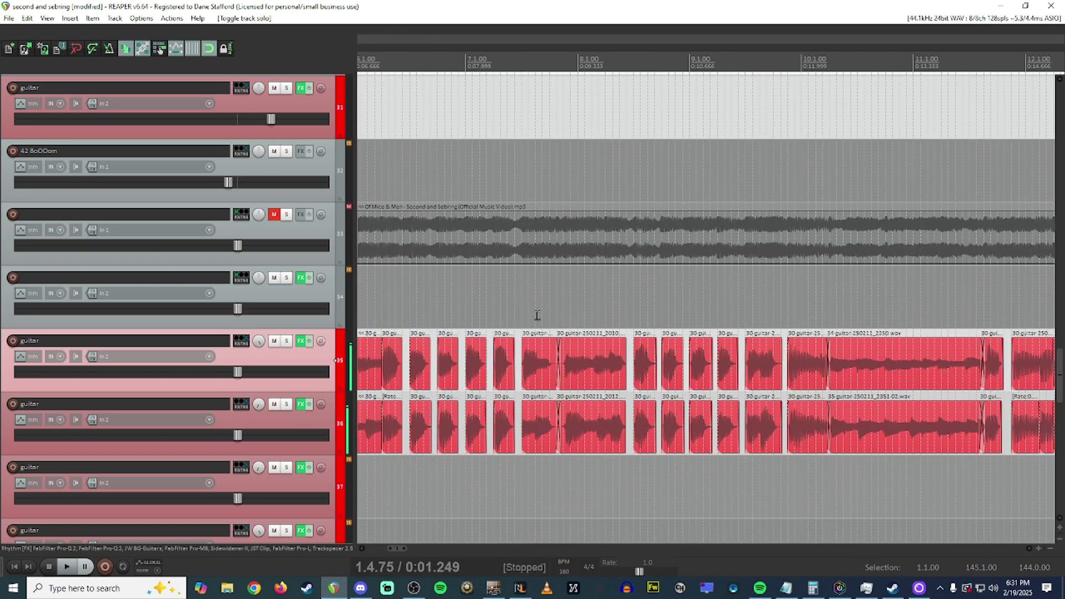
Examine the edited guitar items on tracks 35 and 36 between about bars 2 and 9
{"action": "scroll", "coordinate": [402, 324], "scroll_direction": "down", "scroll_amount": 2}
{"action": "scroll", "coordinate": [420, 321], "scroll_direction": "up", "scroll_amount": 4}
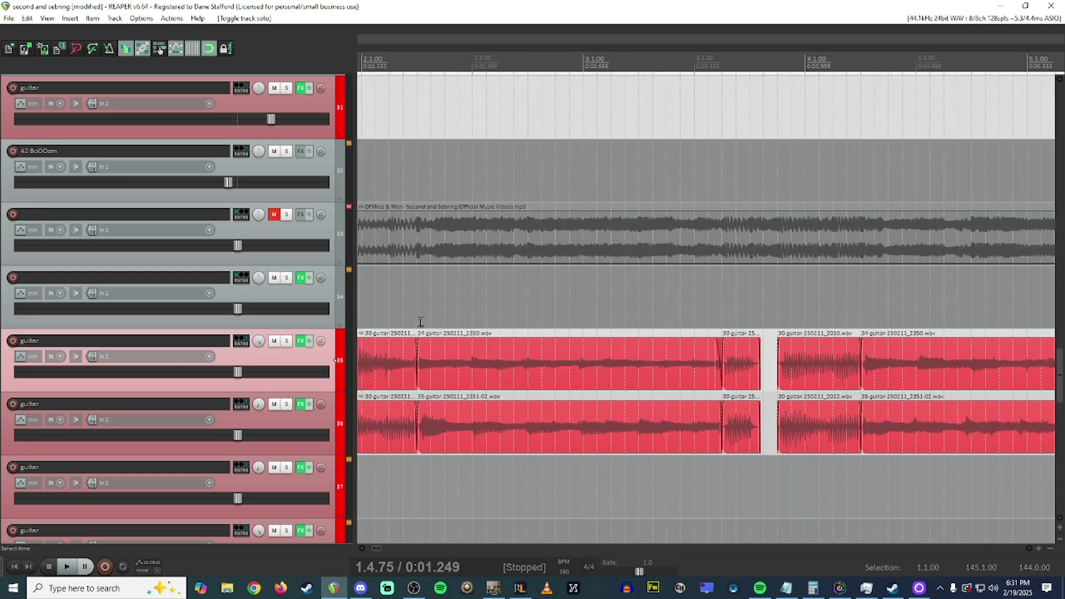
{"action": "scroll", "coordinate": [421, 321], "scroll_direction": "down", "scroll_amount": 3}
{"action": "scroll", "coordinate": [544, 317], "scroll_direction": "up", "scroll_amount": 5}
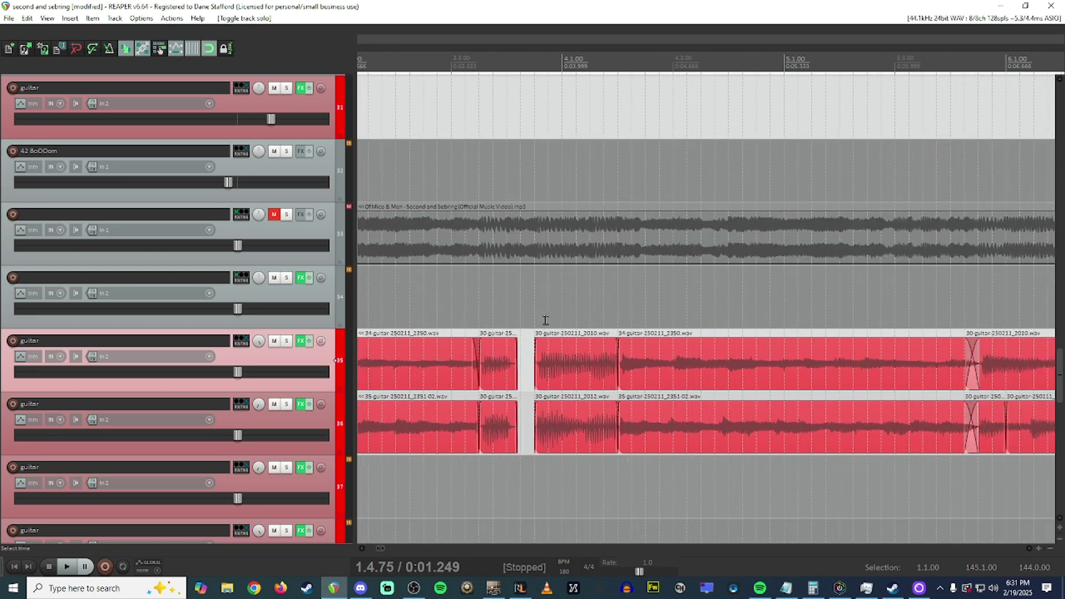
{"action": "scroll", "coordinate": [534, 325], "scroll_direction": "down", "scroll_amount": 3}
{"action": "scroll", "coordinate": [658, 325], "scroll_direction": "up", "scroll_amount": 3}
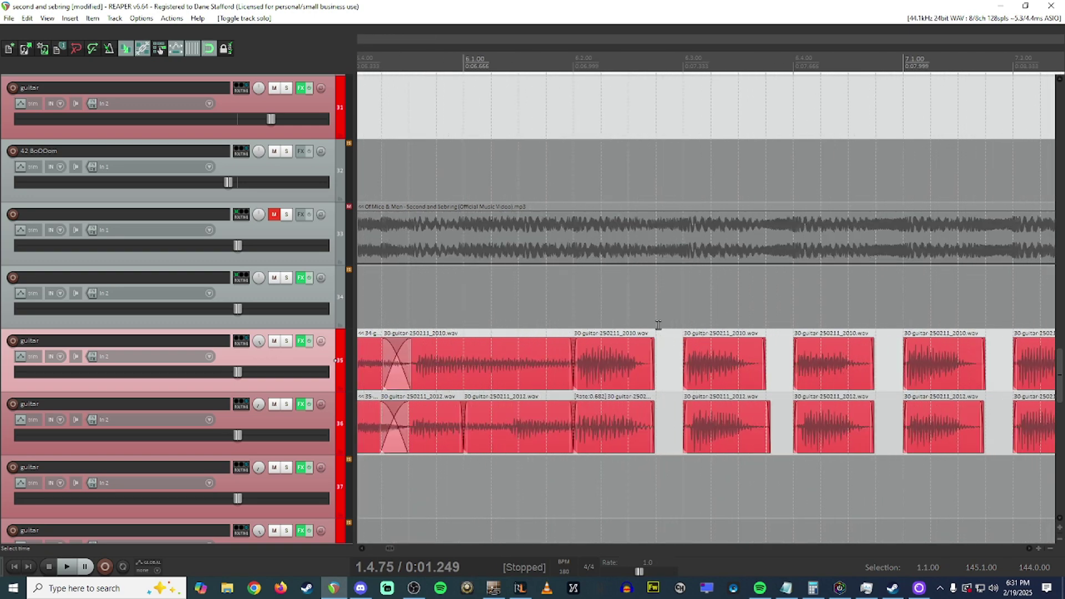
{"action": "scroll", "coordinate": [574, 311], "scroll_direction": "down", "scroll_amount": 2}
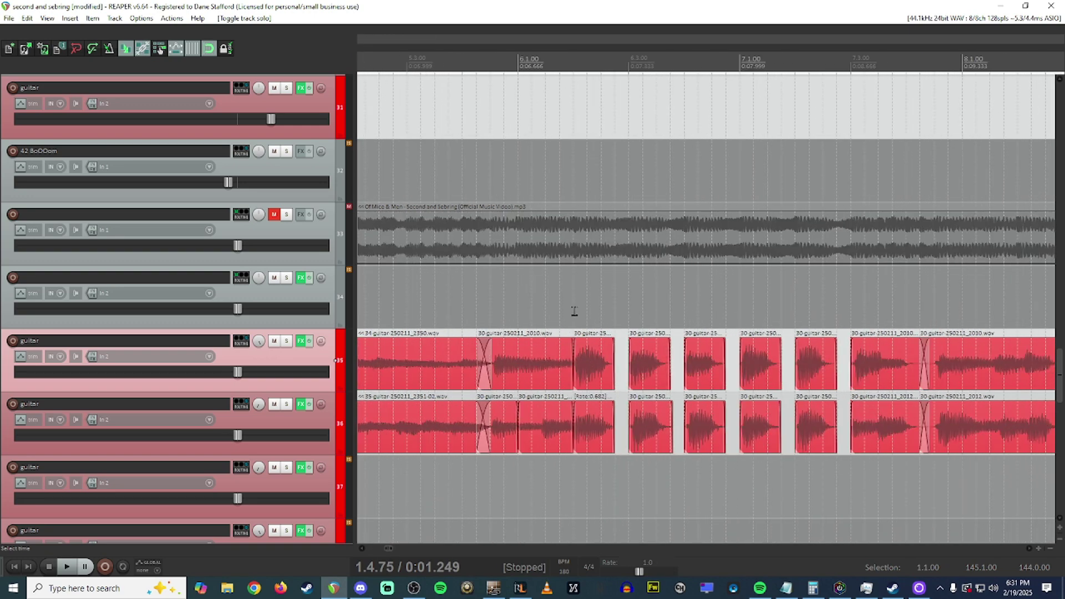
{"action": "scroll", "coordinate": [574, 311], "scroll_direction": "down", "scroll_amount": 2}
Play back the short guitar chugs on tracks 35 and 36 from position 6.2.00
{"action": "left_click", "coordinate": [574, 311]}
{"action": "scroll", "coordinate": [450, 327], "scroll_direction": "up", "scroll_amount": 5}
{"action": "key", "text": "space"}
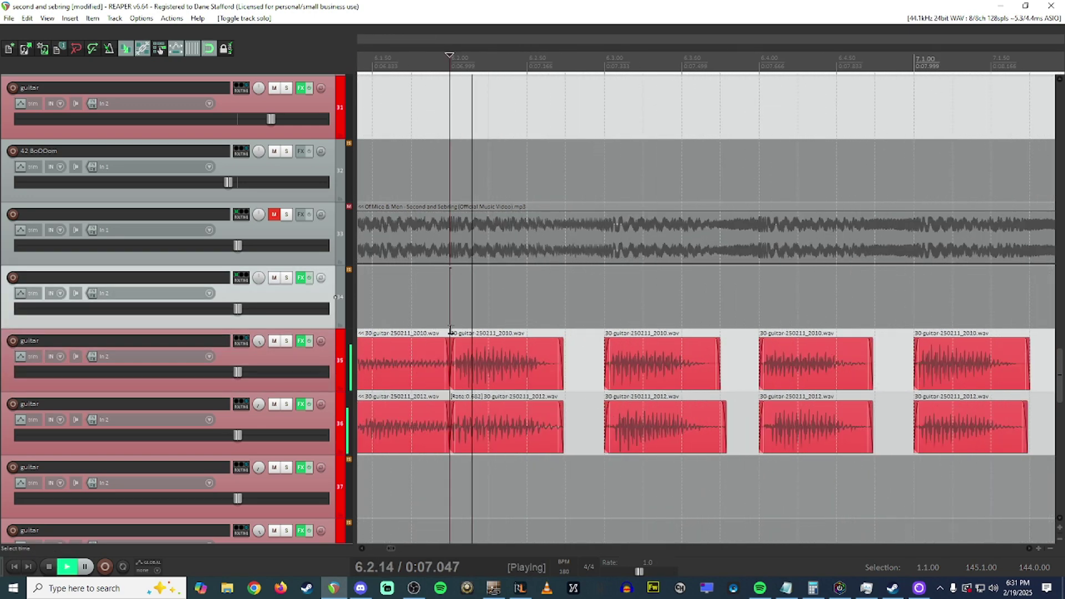
{"action": "scroll", "coordinate": [440, 351], "scroll_direction": "down", "scroll_amount": 4}
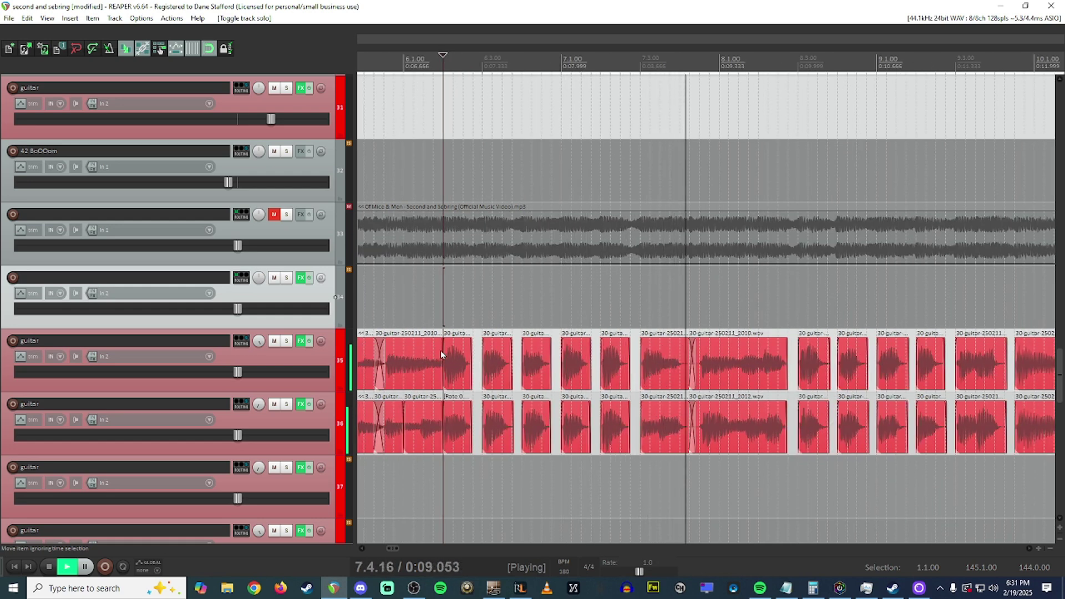
{"action": "key", "text": "space"}
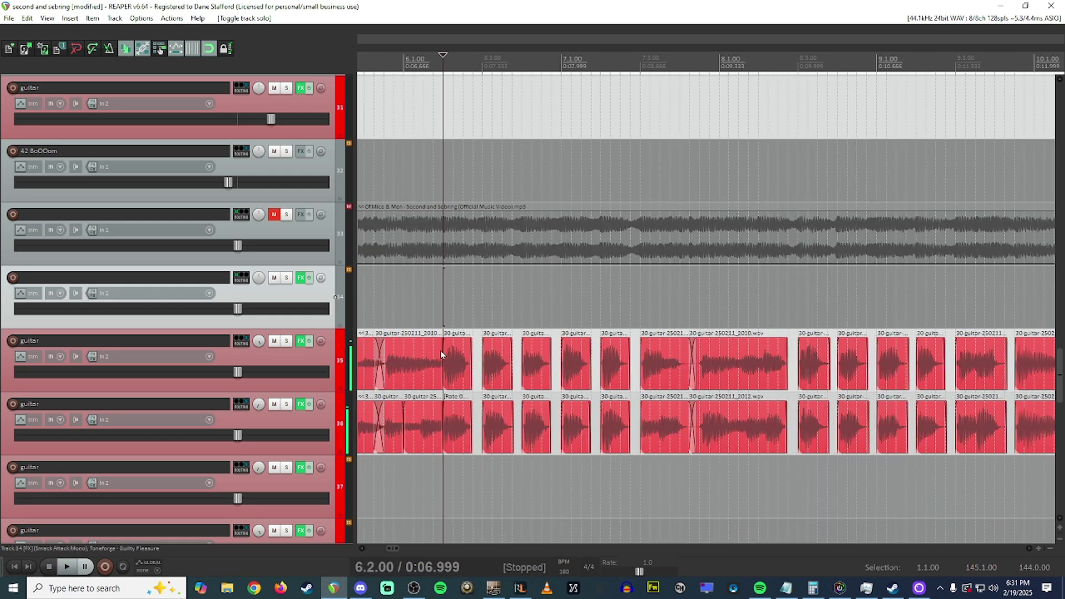
Try shortening the five chugs from 6.2.00 on both guitar tracks to a length of 0.0.50, play the result and undo the trim
{"action": "scroll", "coordinate": [469, 349], "scroll_direction": "up", "scroll_amount": 6}
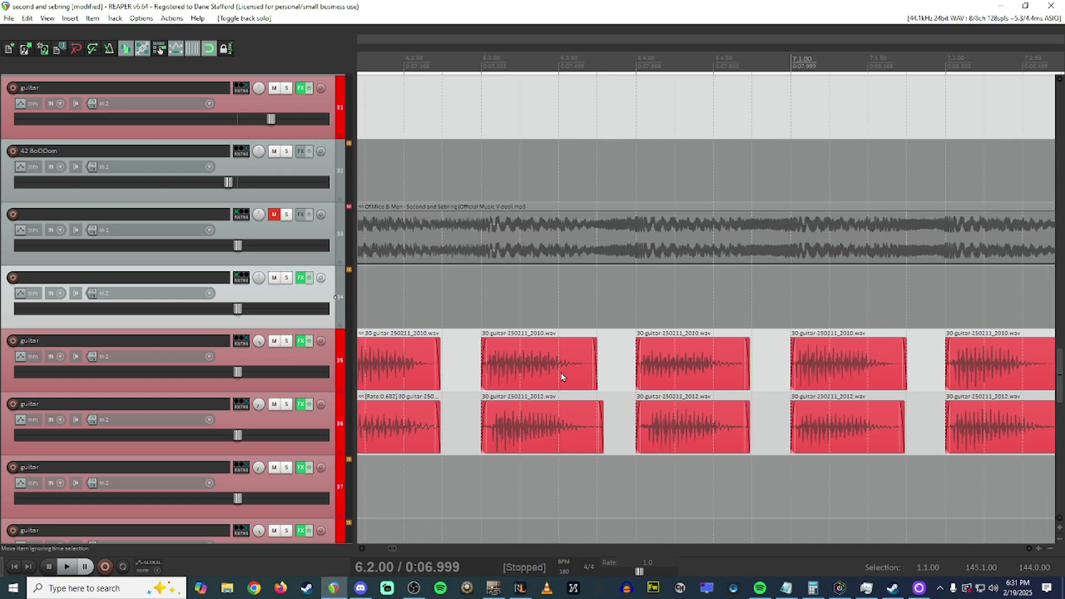
{"action": "scroll", "coordinate": [561, 377], "scroll_direction": "down", "scroll_amount": 3}
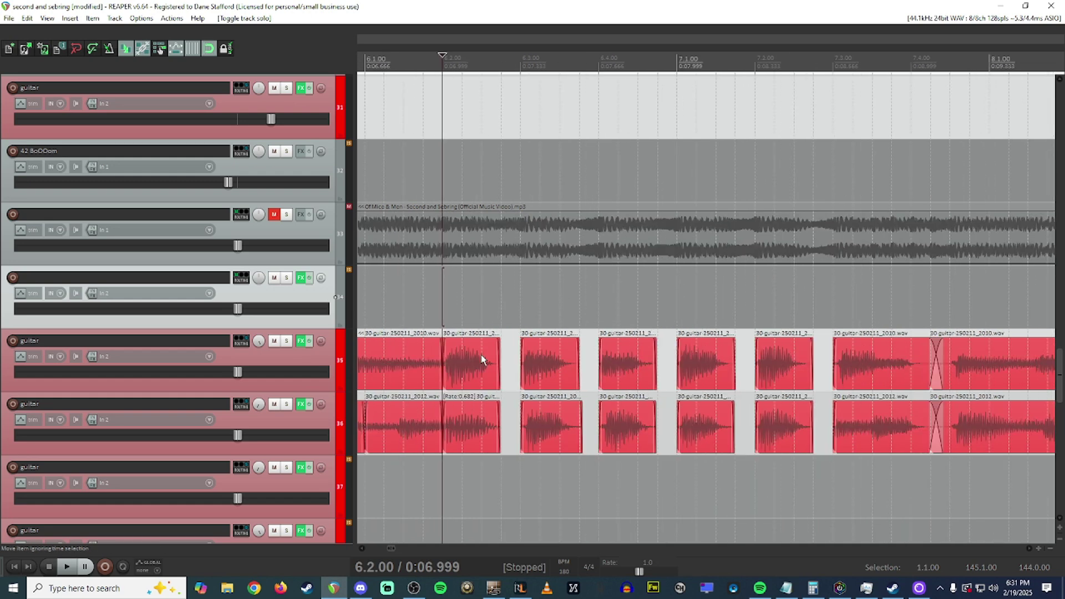
{"action": "left_click_drag", "start_coordinate": [480, 349], "coordinate": [794, 443]}
{"action": "left_click_drag", "start_coordinate": [501, 367], "coordinate": [481, 367]}
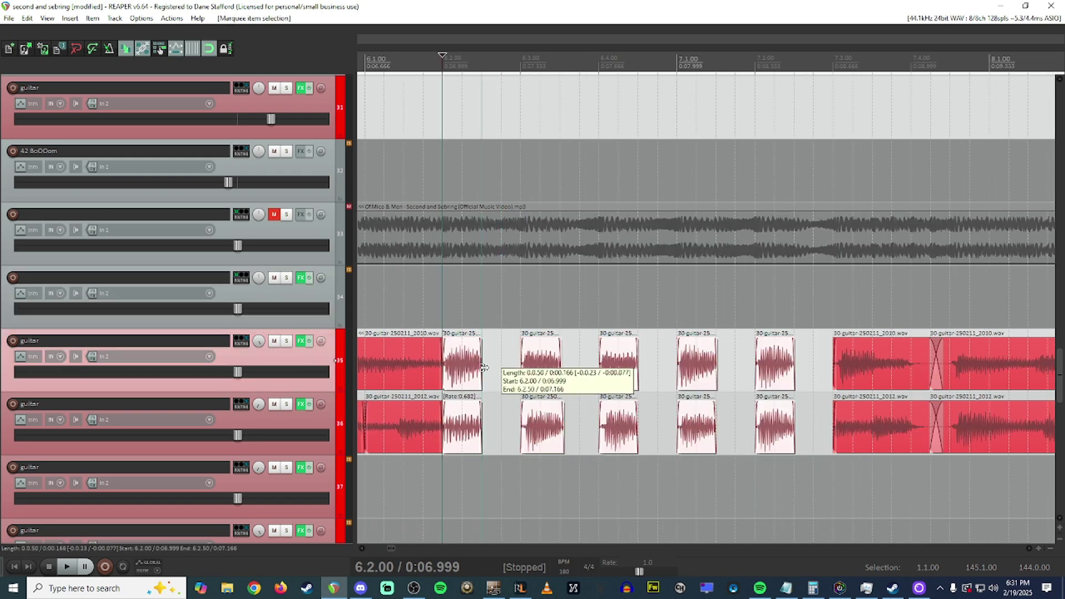
{"action": "scroll", "coordinate": [583, 240], "scroll_direction": "down", "scroll_amount": 3}
{"action": "key", "text": "space"}
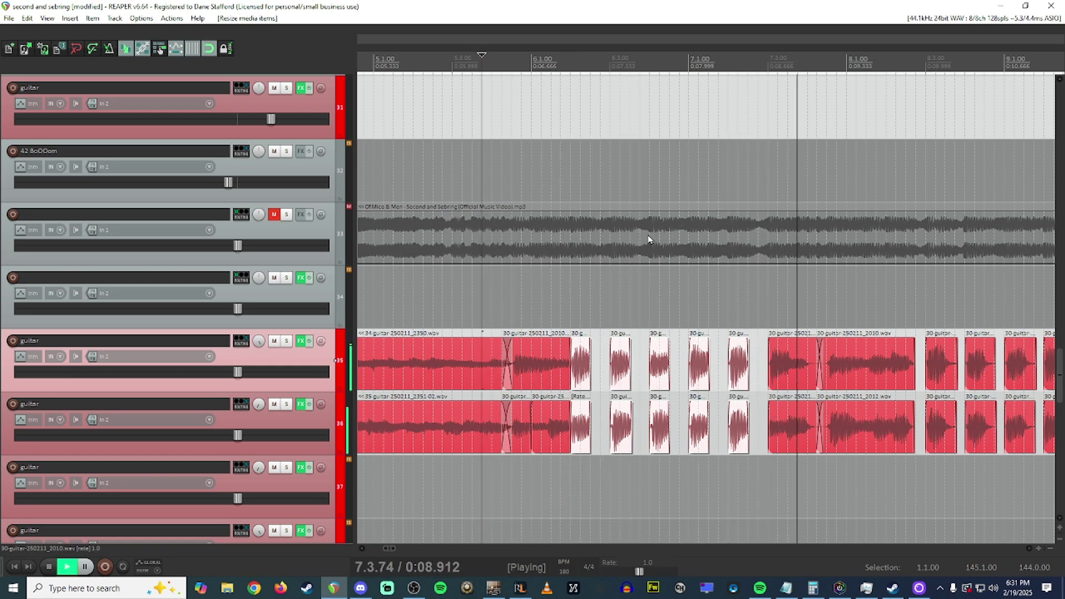
{"action": "scroll", "coordinate": [631, 338], "scroll_direction": "up", "scroll_amount": 2}
{"action": "key", "text": "space"}
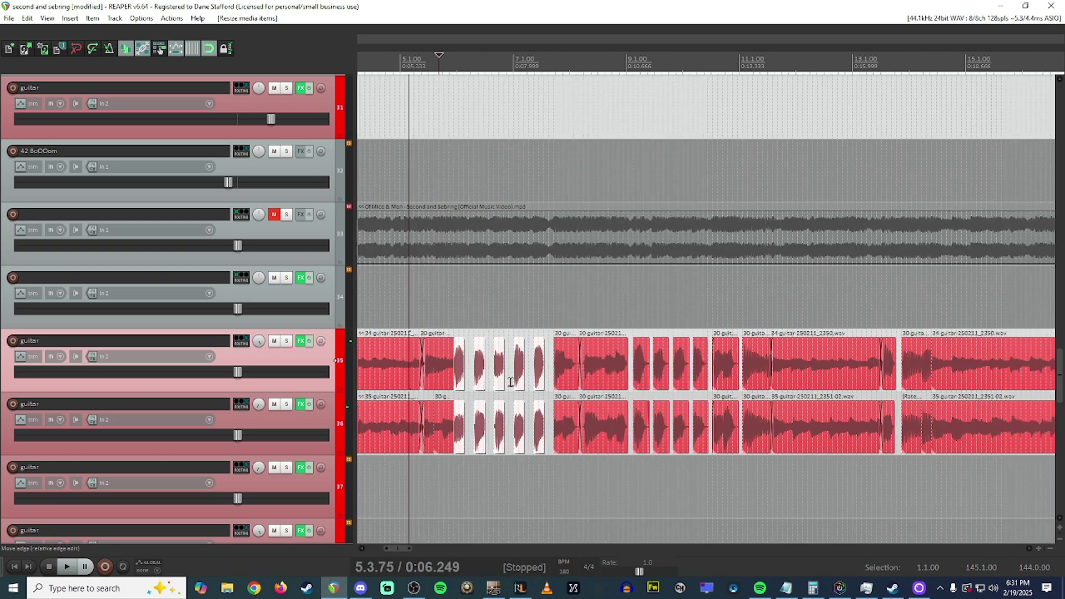
{"action": "scroll", "coordinate": [560, 374], "scroll_direction": "up", "scroll_amount": 4}
{"action": "scroll", "coordinate": [564, 373], "scroll_direction": "down", "scroll_amount": 3}
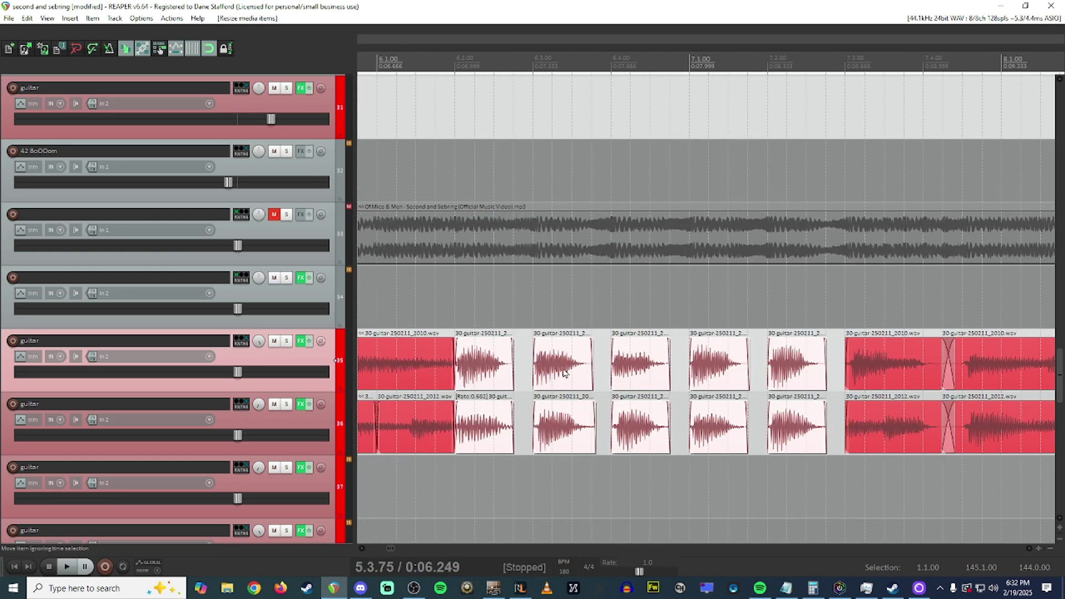
{"action": "scroll", "coordinate": [526, 342], "scroll_direction": "down", "scroll_amount": 2}
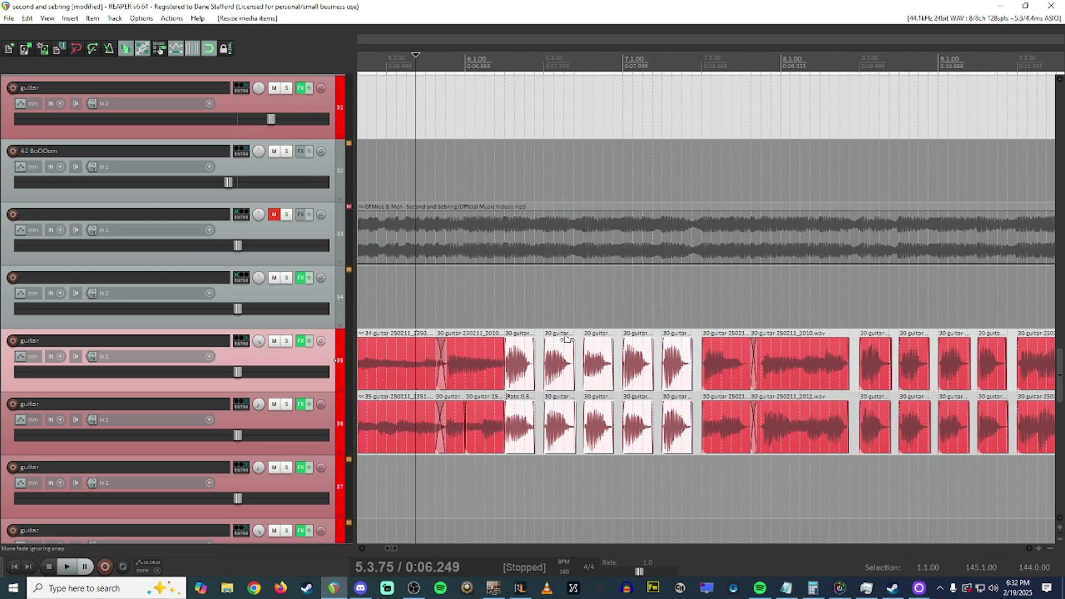
{"action": "scroll", "coordinate": [561, 346], "scroll_direction": "down", "scroll_amount": 2}
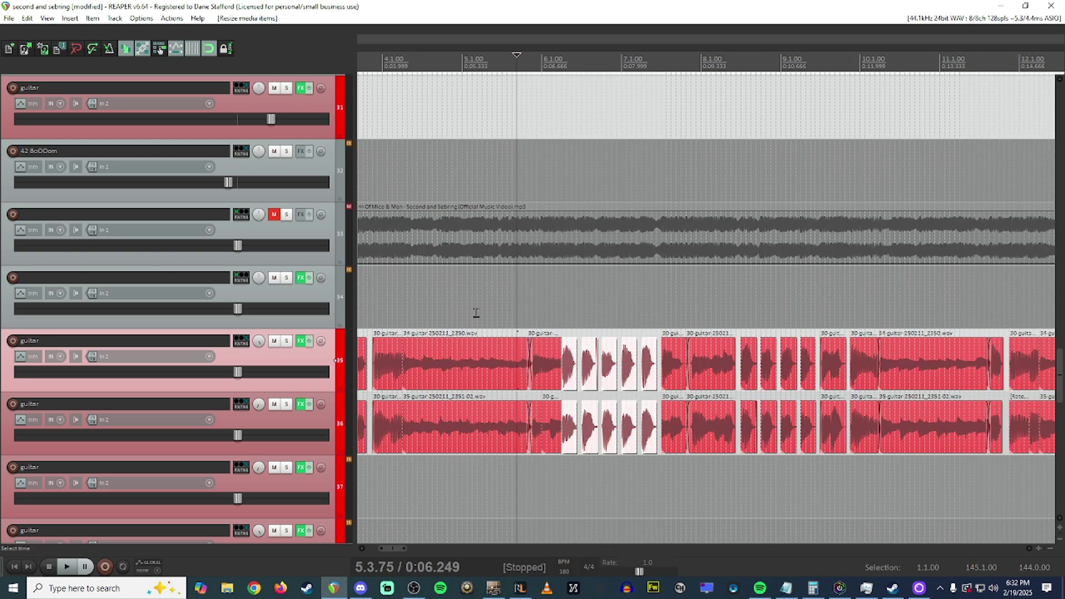
Solo the Bass bus instead of Rhythm and play it back with the individual bass tracks in view
{"action": "scroll", "coordinate": [288, 327], "scroll_direction": "up", "scroll_amount": 5}
{"action": "scroll", "coordinate": [288, 333], "scroll_direction": "up", "scroll_amount": 12}
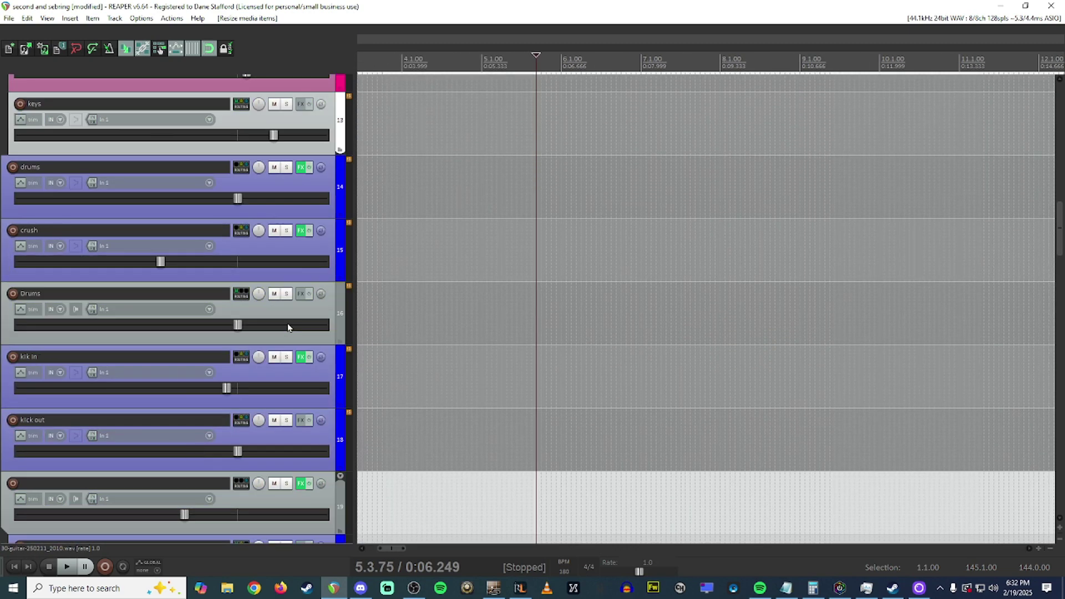
{"action": "scroll", "coordinate": [288, 355], "scroll_direction": "down", "scroll_amount": 8}
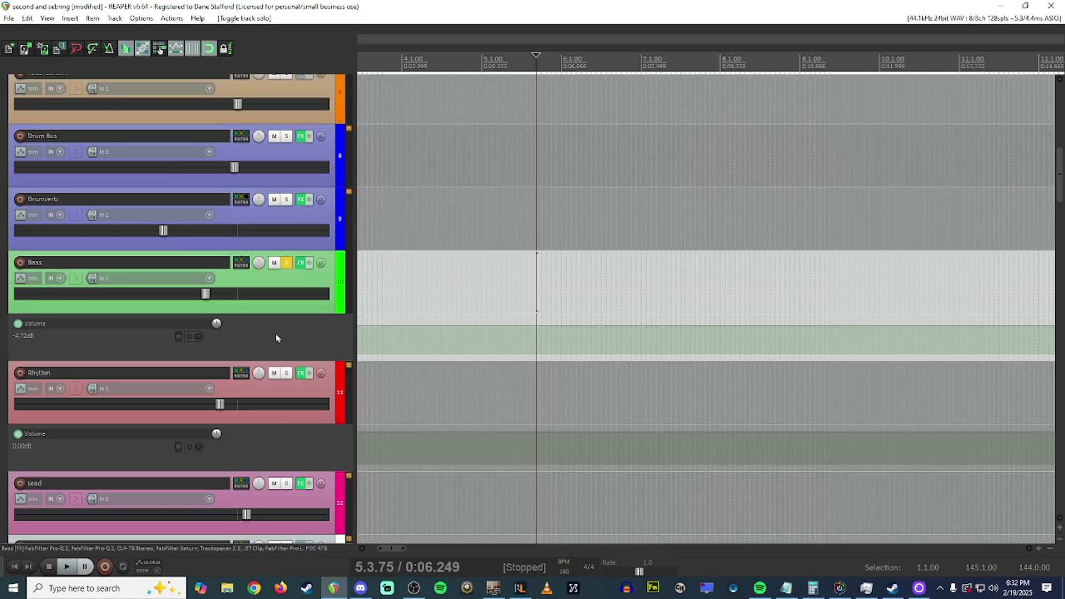
{"action": "key", "text": "space"}
{"action": "scroll", "coordinate": [278, 333], "scroll_direction": "down", "scroll_amount": 20}
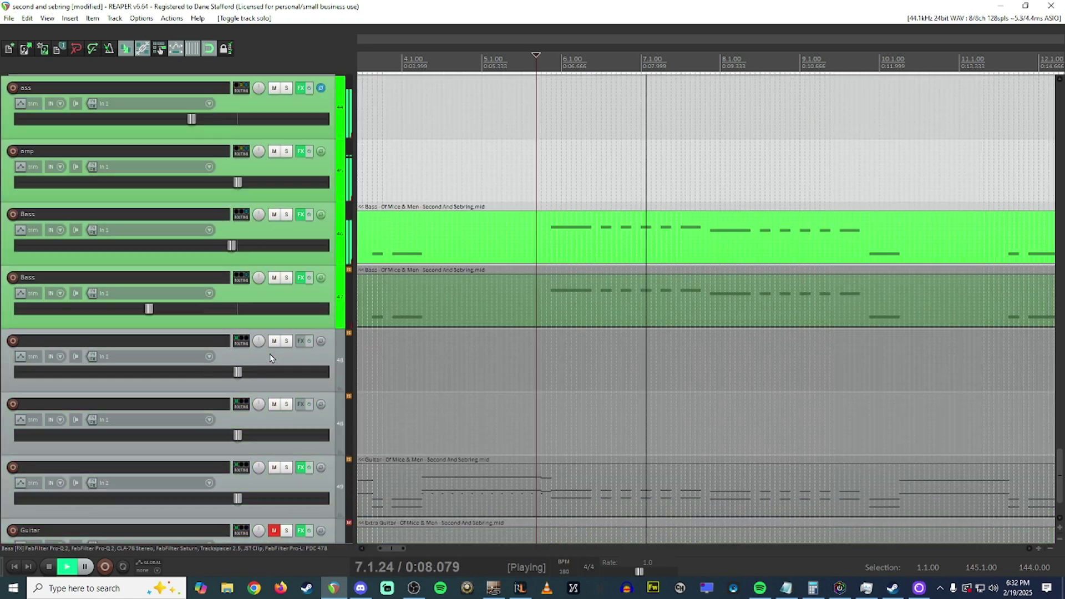
{"action": "scroll", "coordinate": [285, 284], "scroll_direction": "up", "scroll_amount": 2}
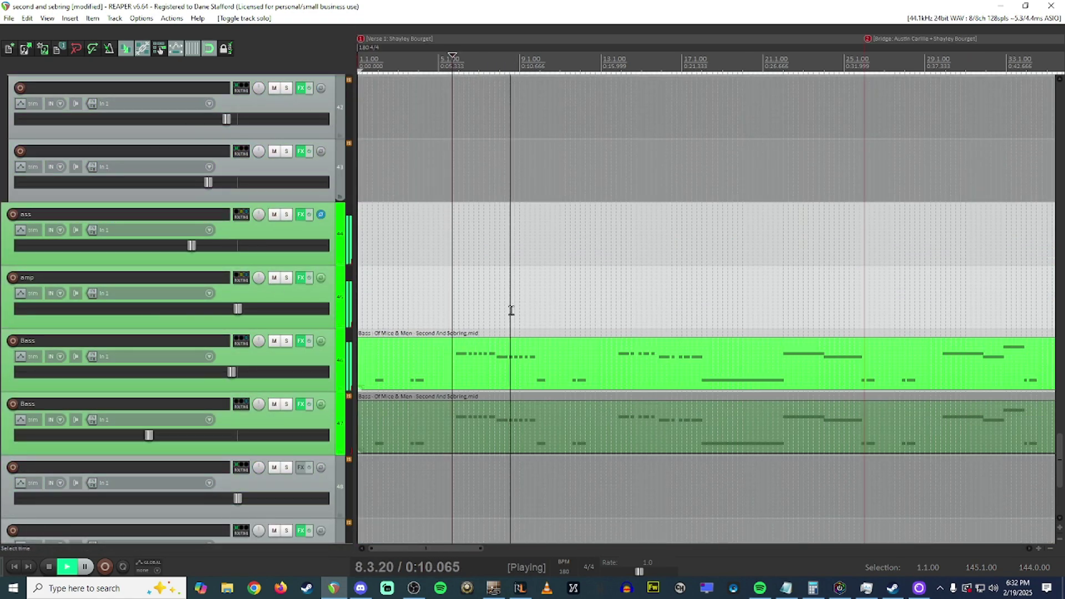
{"action": "scroll", "coordinate": [513, 327], "scroll_direction": "up", "scroll_amount": 2}
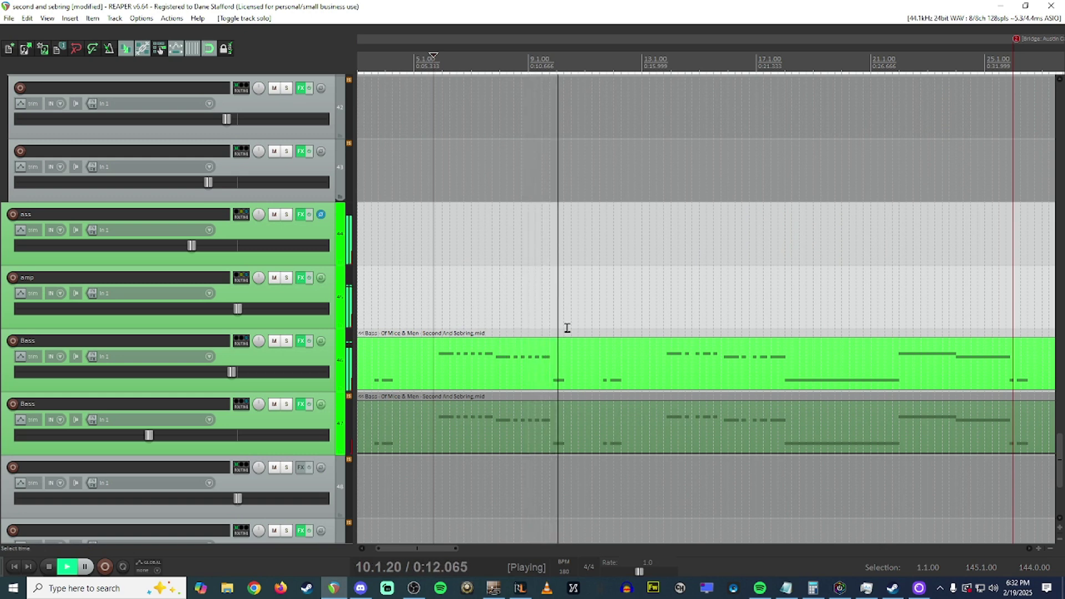
{"action": "left_click", "coordinate": [296, 362]}
{"action": "key", "text": "space"}
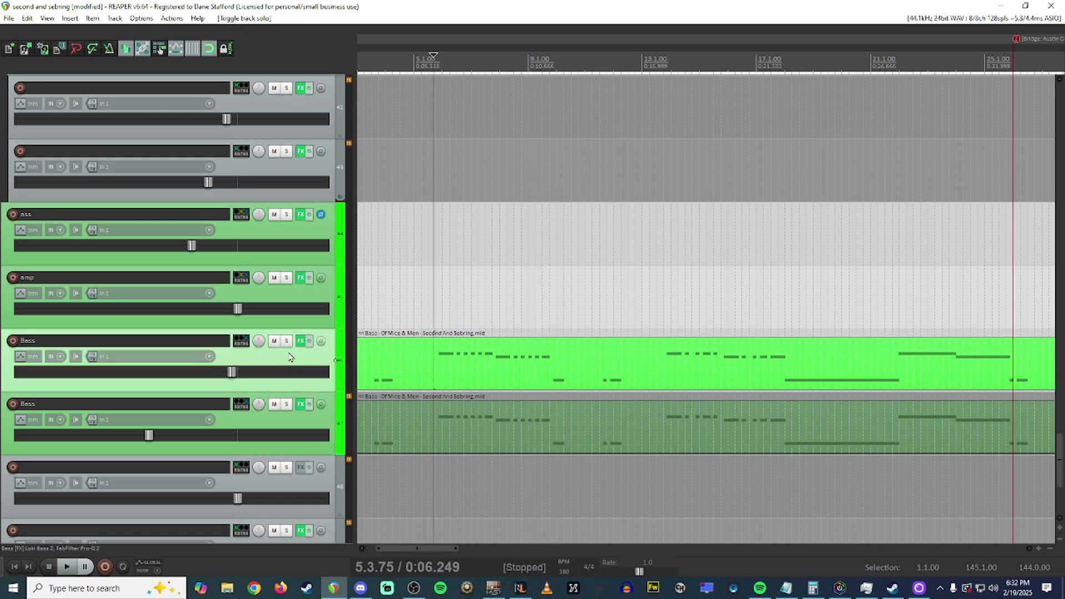
Solo the bass amp track and play it back
{"action": "left_click", "coordinate": [292, 306]}
{"action": "left_click", "coordinate": [287, 278]}
{"action": "key", "text": "space"}
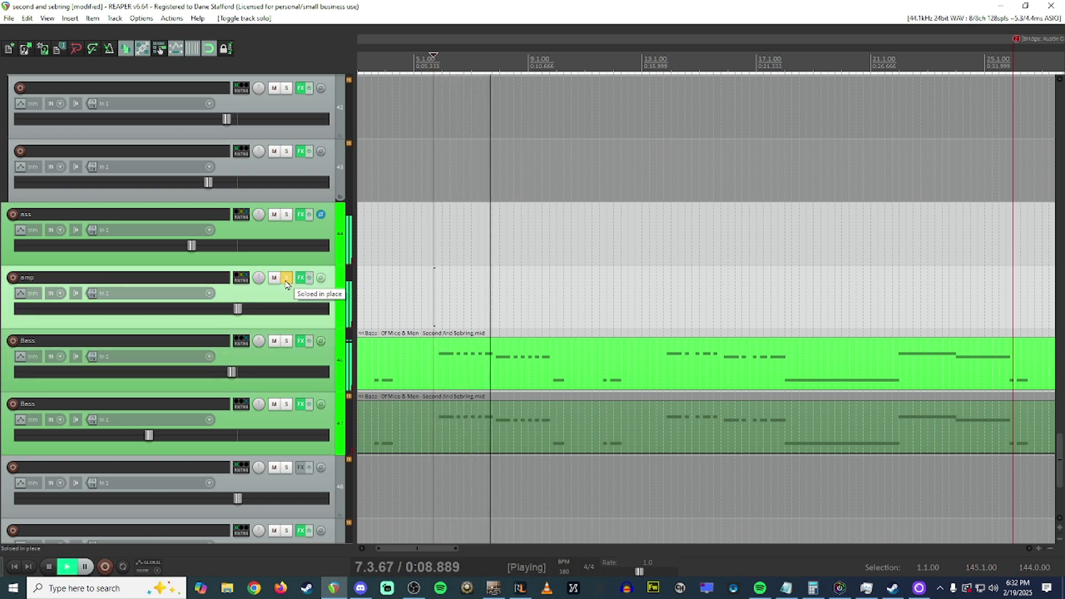
{"action": "key", "text": "space"}
Solo bass track 44, above the amp track, instead of the amp and play it back
{"action": "left_click", "coordinate": [286, 214]}
{"action": "left_click", "coordinate": [296, 236]}
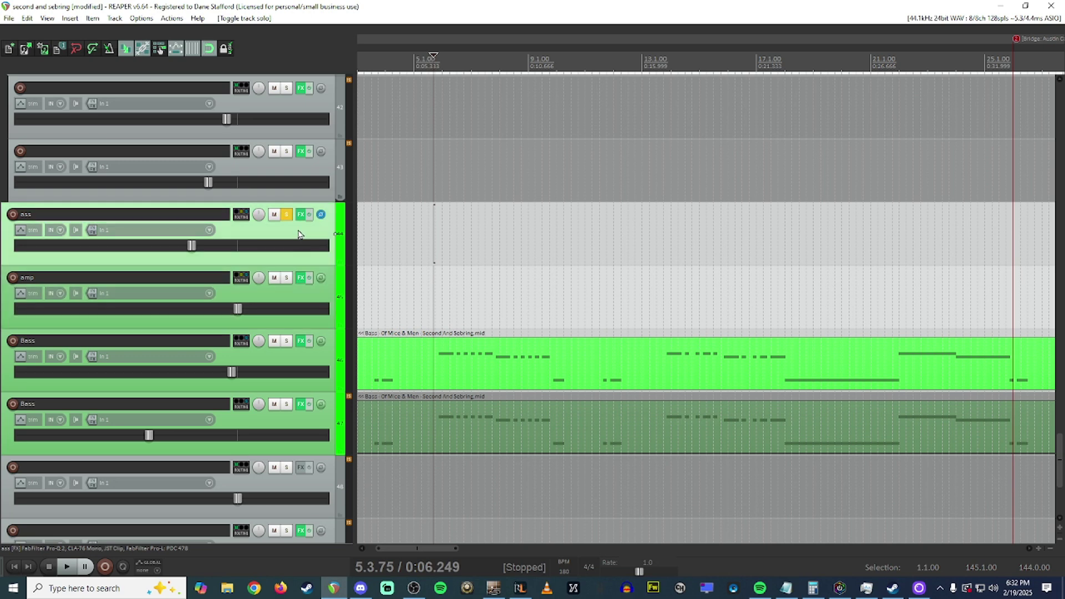
{"action": "key", "text": "space"}
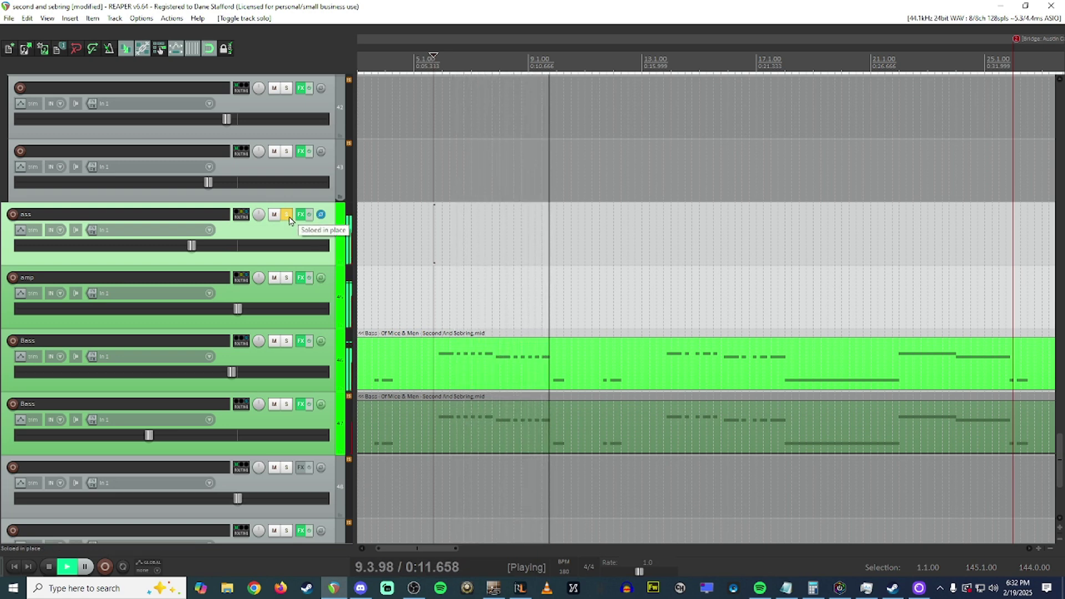
{"action": "key", "text": "space"}
Check the Loki Bass 2 plug-in on Bass track 46, and play back with Bass track 47 soloed
{"action": "left_click", "coordinate": [300, 341]}
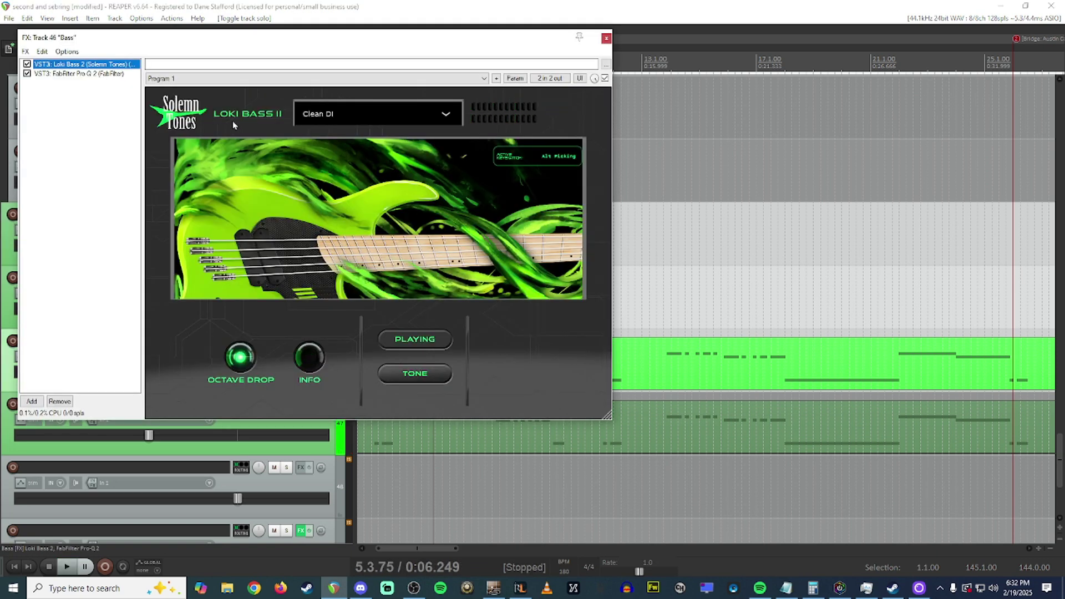
{"action": "key", "text": "Escape"}
{"action": "key", "text": "space"}
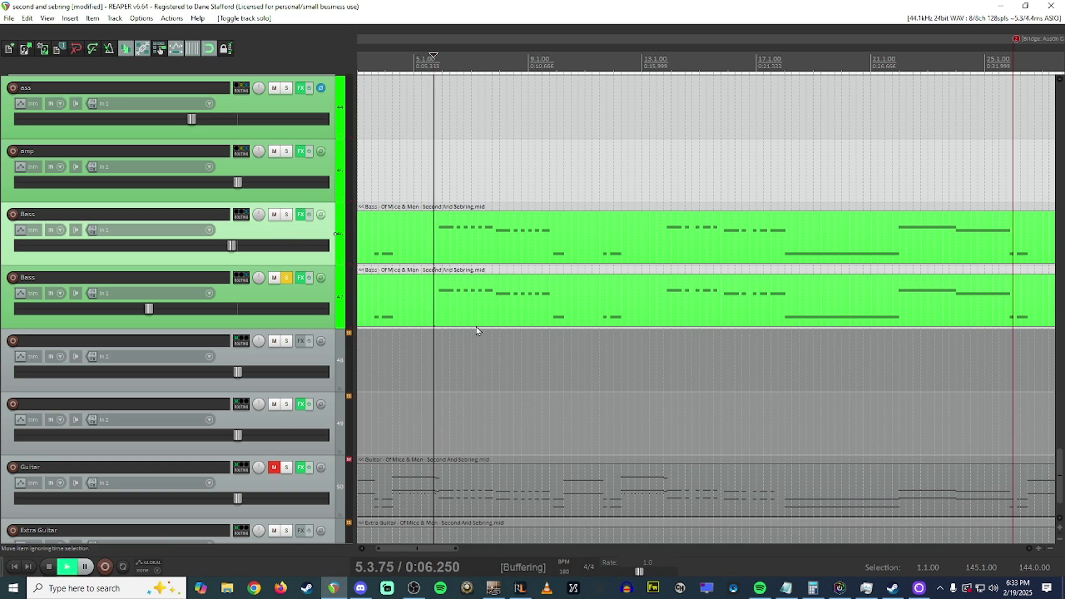
{"action": "scroll", "coordinate": [278, 267], "scroll_direction": "up", "scroll_amount": 2}
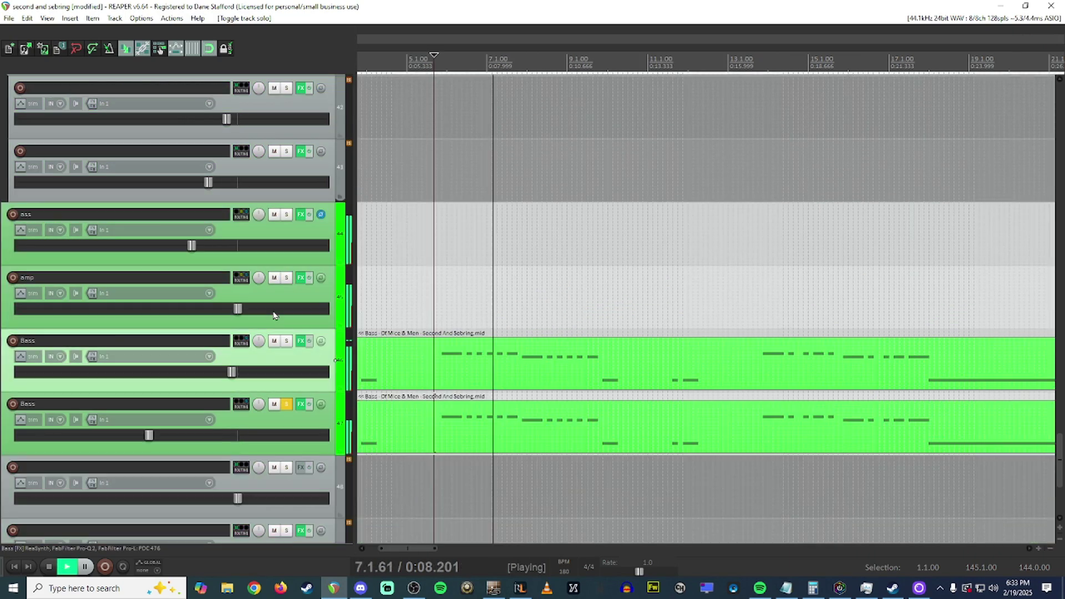
{"action": "key", "text": "space"}
Unsolo the Bass bus to play only Bass track 47, and open that track's ReaSynth settings
{"action": "scroll", "coordinate": [269, 317], "scroll_direction": "up", "scroll_amount": 10}
{"action": "key", "text": "space"}
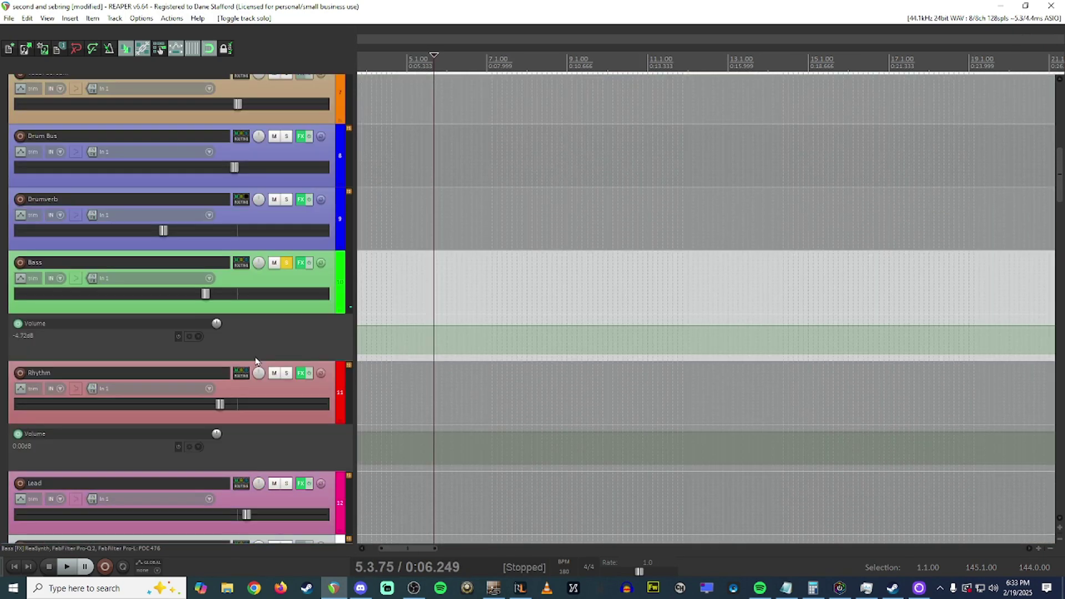
{"action": "scroll", "coordinate": [286, 392], "scroll_direction": "down", "scroll_amount": 11}
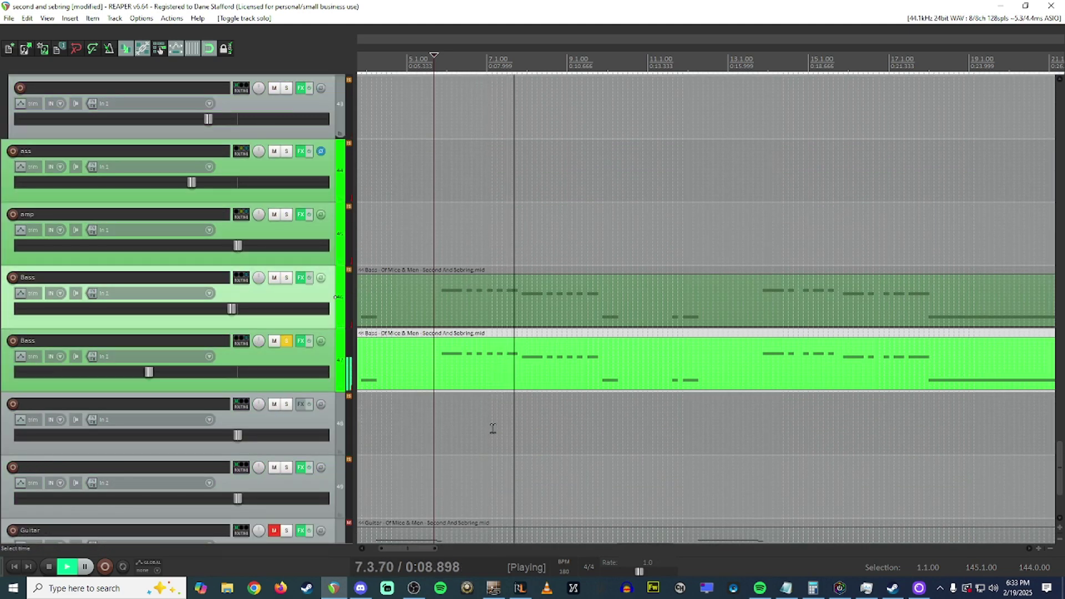
{"action": "left_click", "coordinate": [300, 341]}
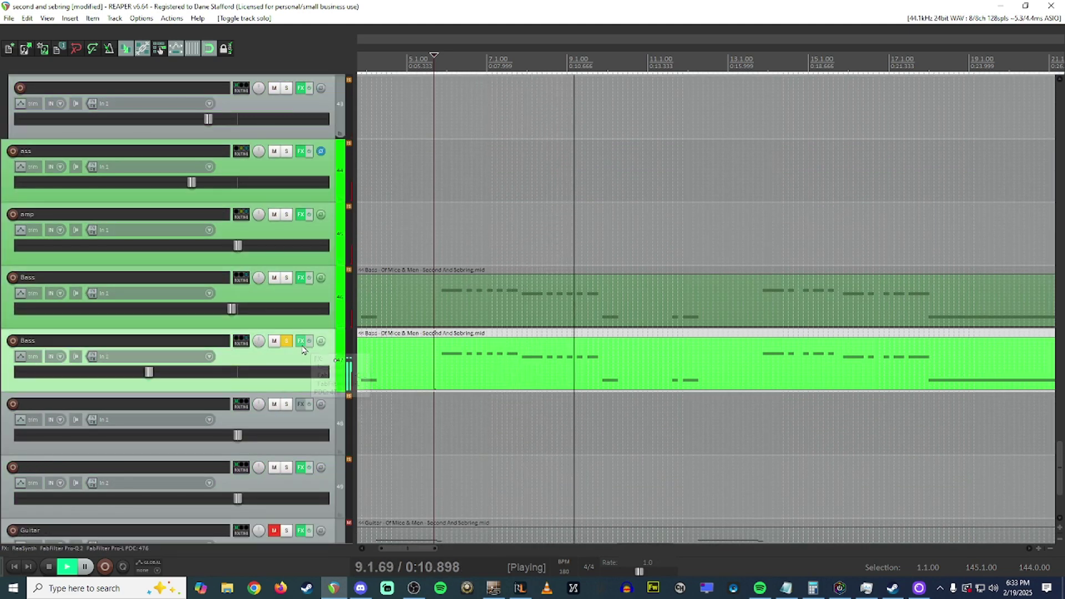
{"action": "left_click", "coordinate": [366, 102]}
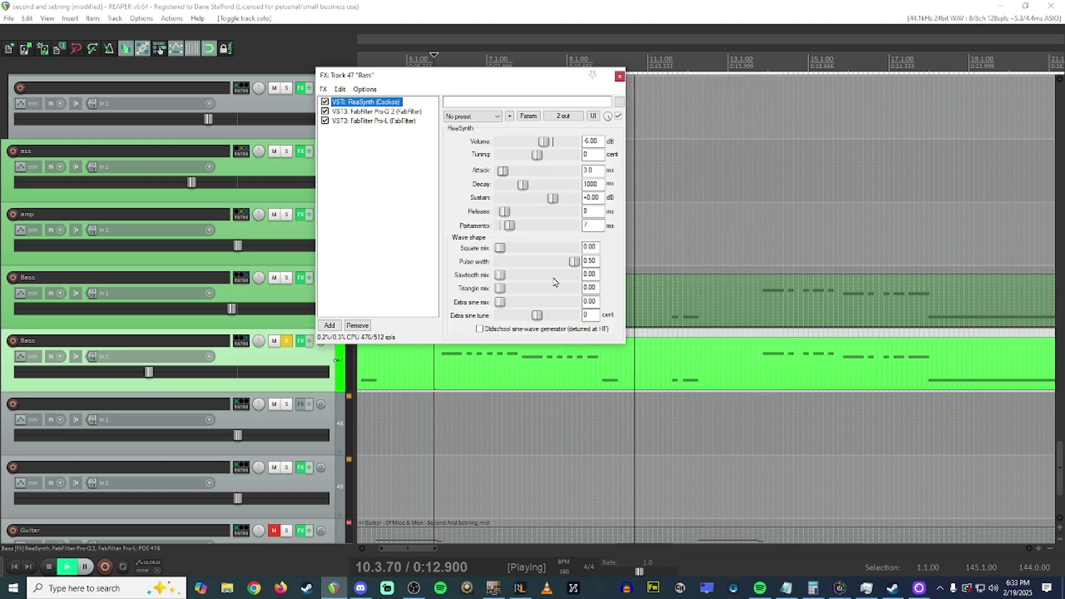
Close the ReaSynth settings, then solo the Drum Bus and play it back
{"action": "key", "text": "Escape"}
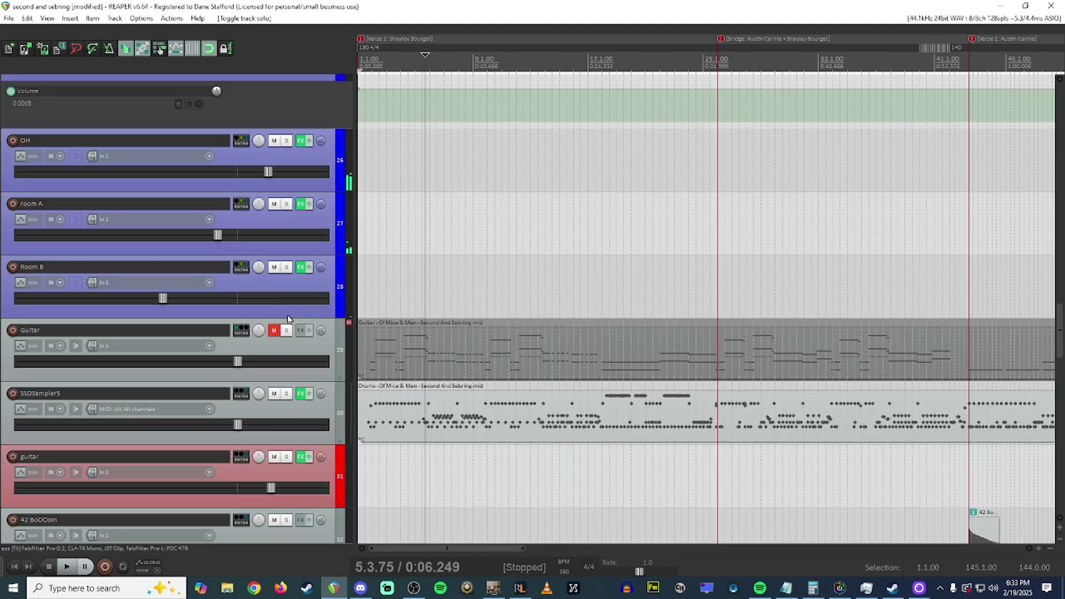
{"action": "scroll", "coordinate": [288, 319], "scroll_direction": "up", "scroll_amount": 20}
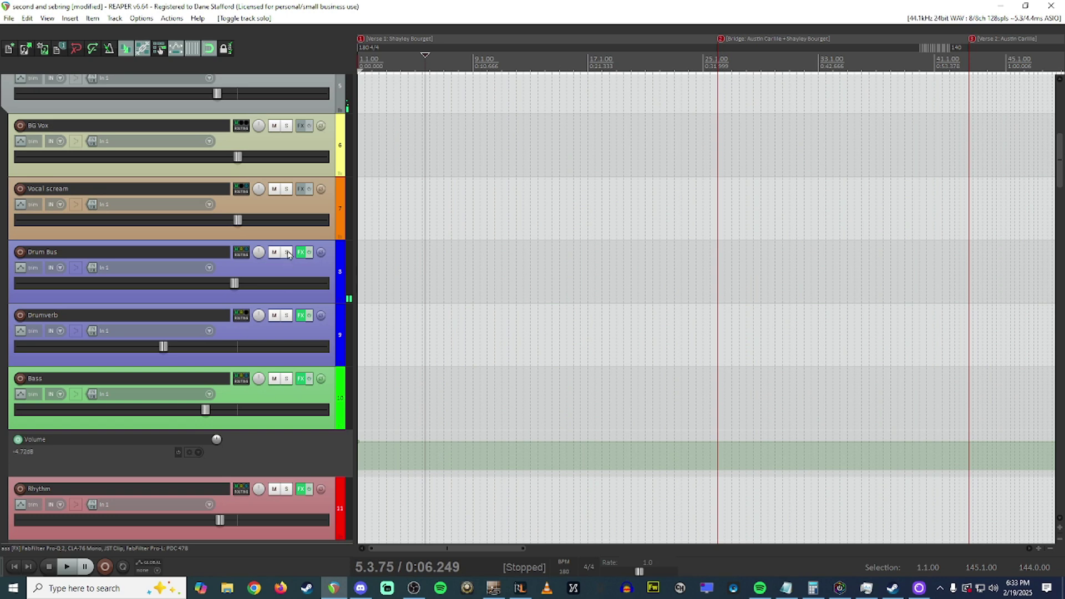
{"action": "left_click", "coordinate": [287, 253]}
{"action": "key", "text": "space"}
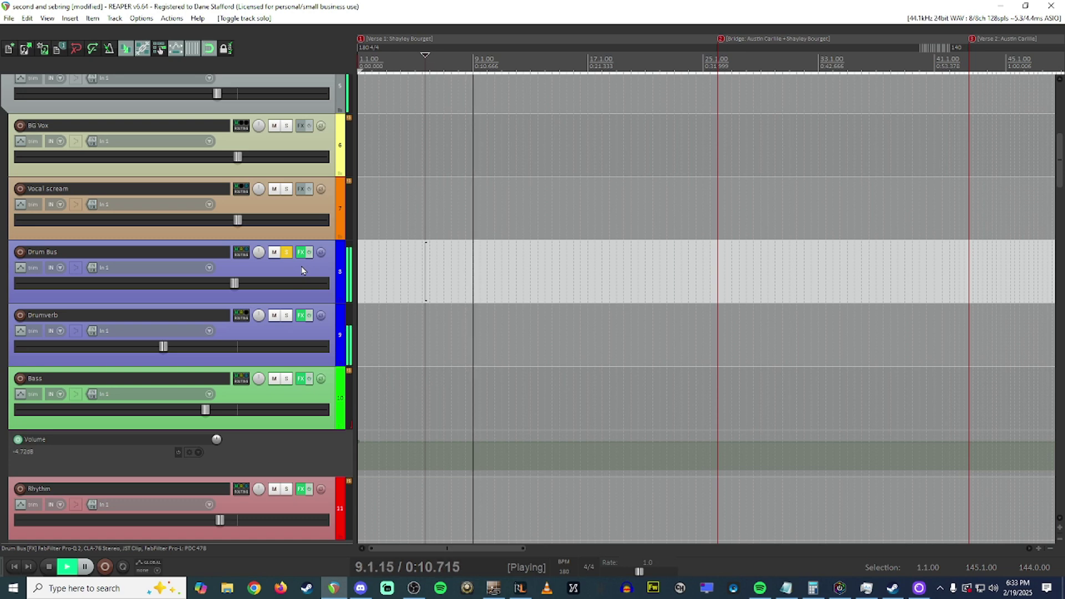
{"action": "left_click", "coordinate": [302, 270]}
{"action": "key", "text": "space"}
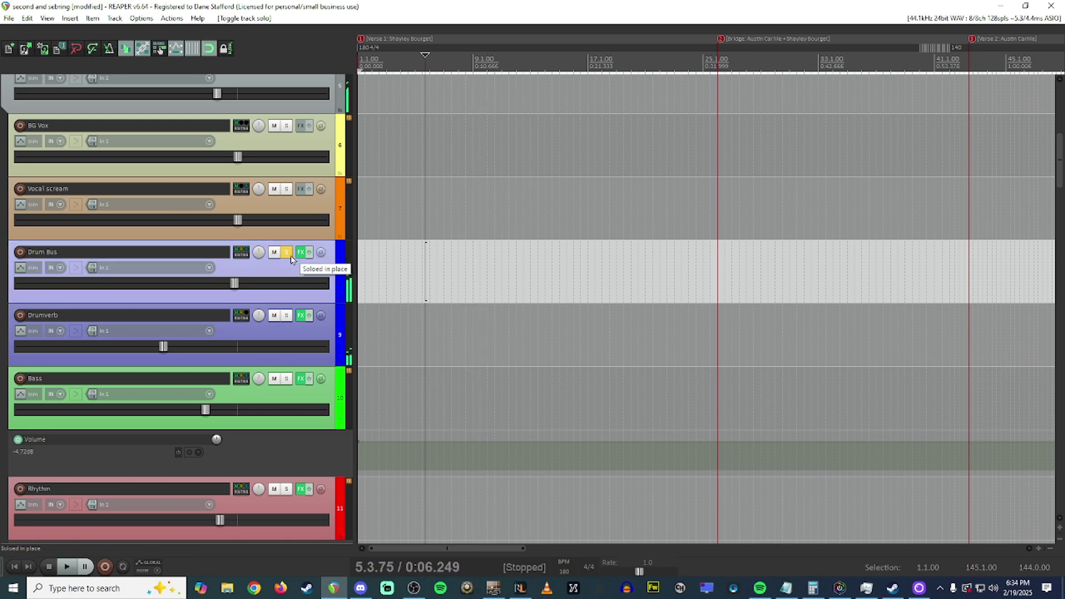
Unsolo the Drum Bus, open the SSDSampler5 plug-in on track 30, and check the Kick Dir and Kick Dir#2 samples
{"action": "scroll", "coordinate": [294, 301], "scroll_direction": "down", "scroll_amount": 10}
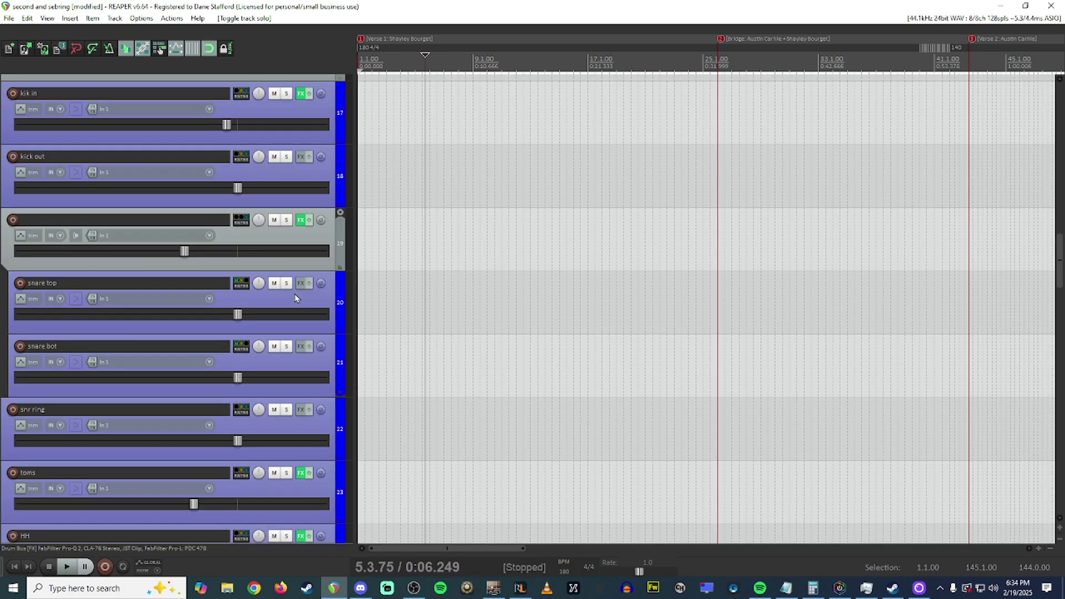
{"action": "scroll", "coordinate": [294, 298], "scroll_direction": "up", "scroll_amount": 10}
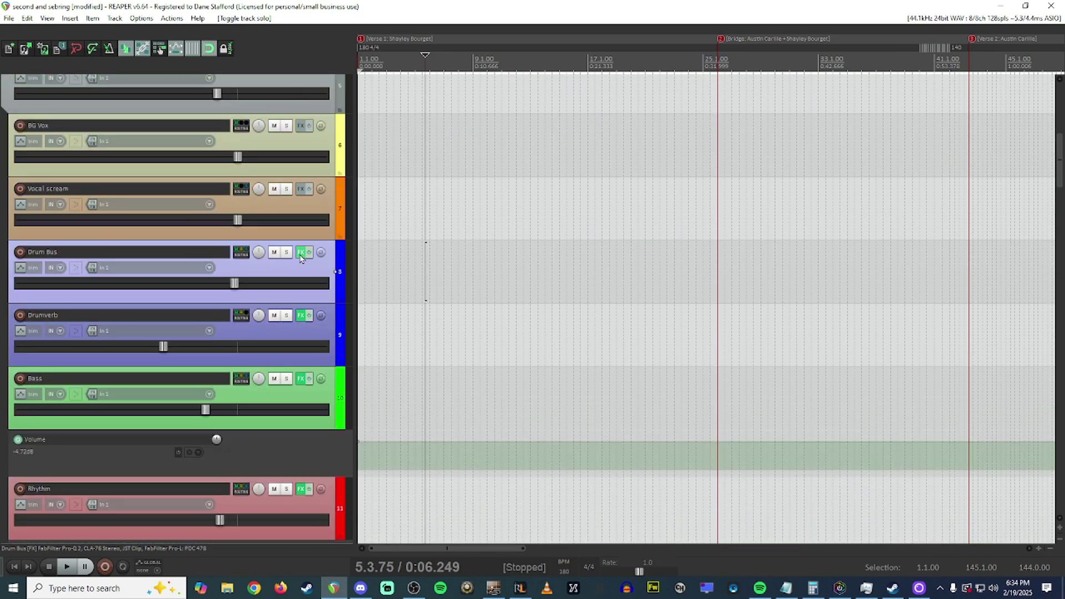
{"action": "left_click", "coordinate": [301, 253]}
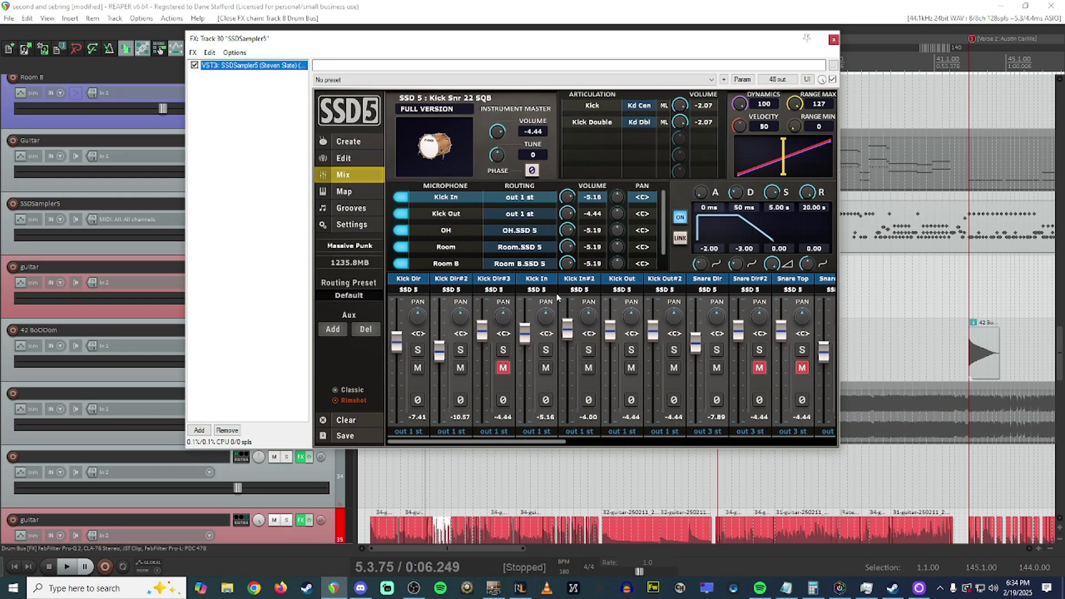
{"action": "left_click_drag", "start_coordinate": [484, 443], "coordinate": [442, 420]}
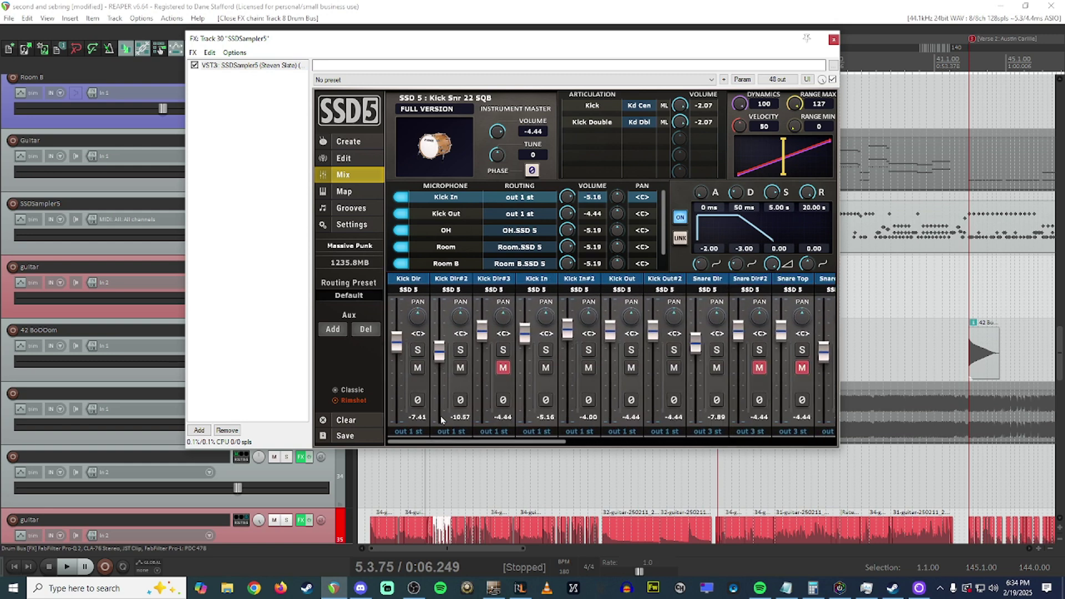
{"action": "left_click", "coordinate": [408, 280]}
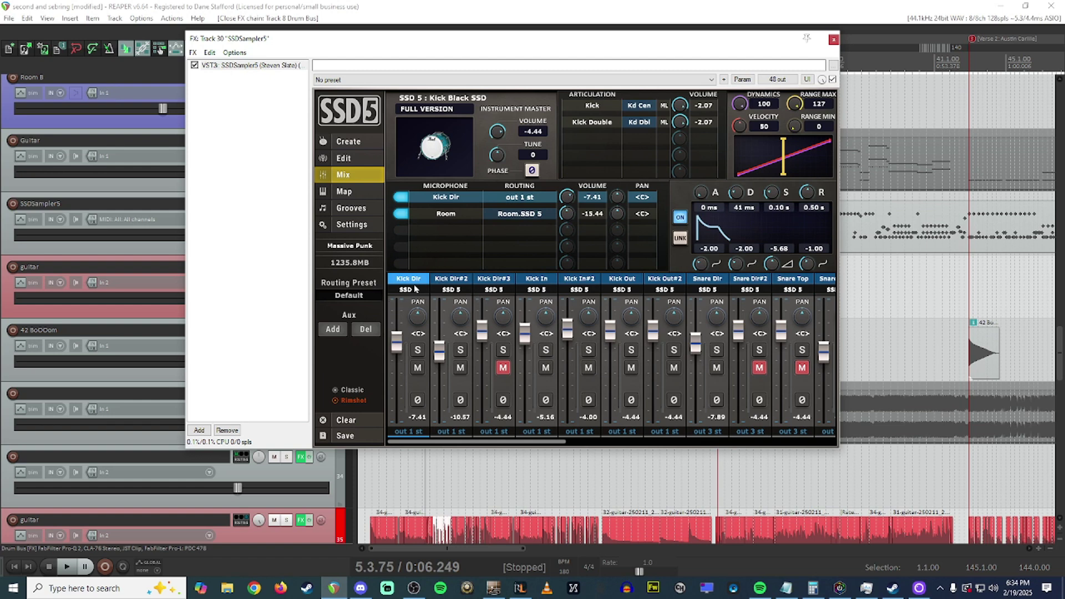
{"action": "left_click", "coordinate": [450, 288]}
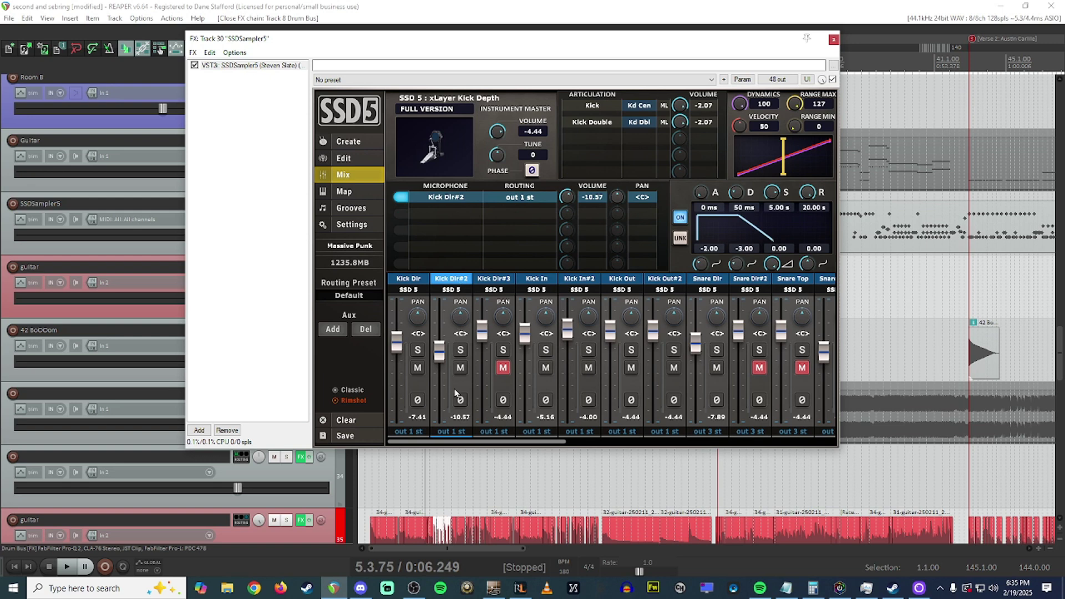
Play back the drums and audition the Kick In channel soloed in the SSD5 mixer
{"action": "left_click_drag", "start_coordinate": [460, 443], "coordinate": [489, 447]}
{"action": "left_click", "coordinate": [484, 375]}
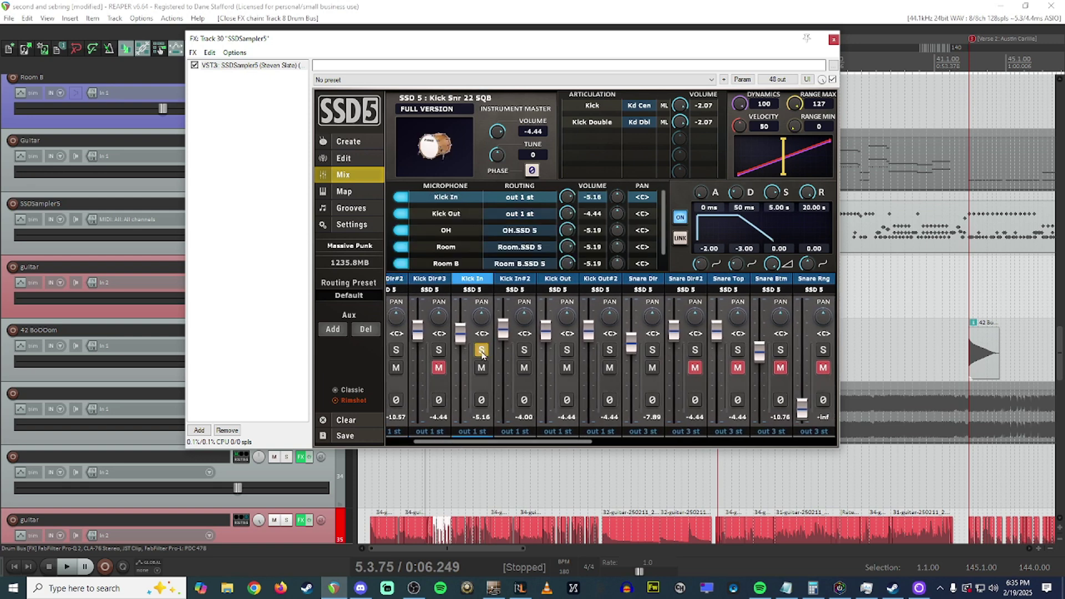
{"action": "left_click", "coordinate": [481, 354]}
{"action": "key", "text": "space"}
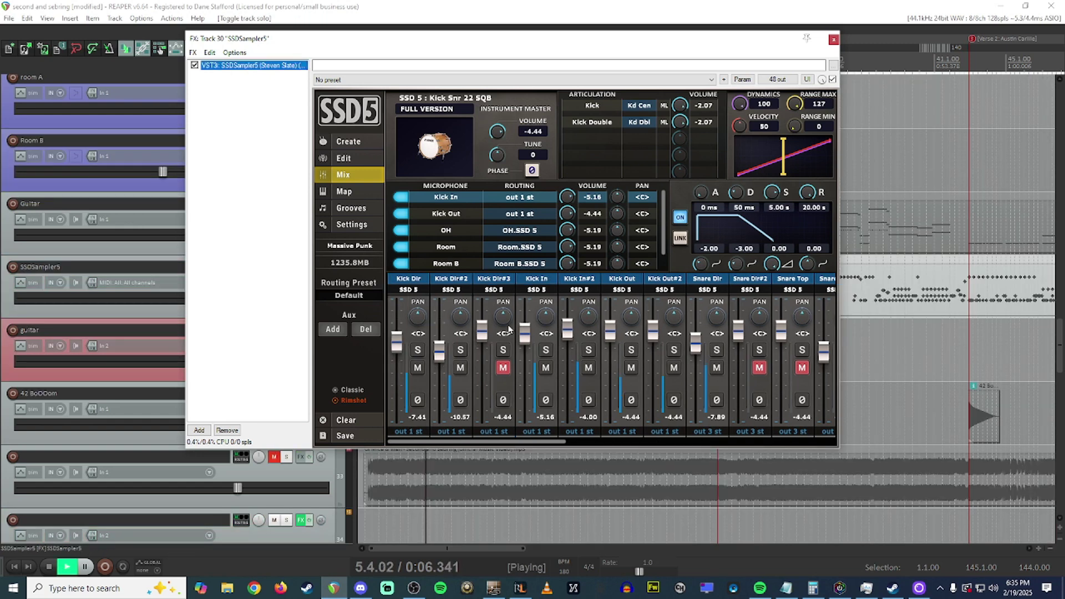
{"action": "left_click", "coordinate": [546, 351]}
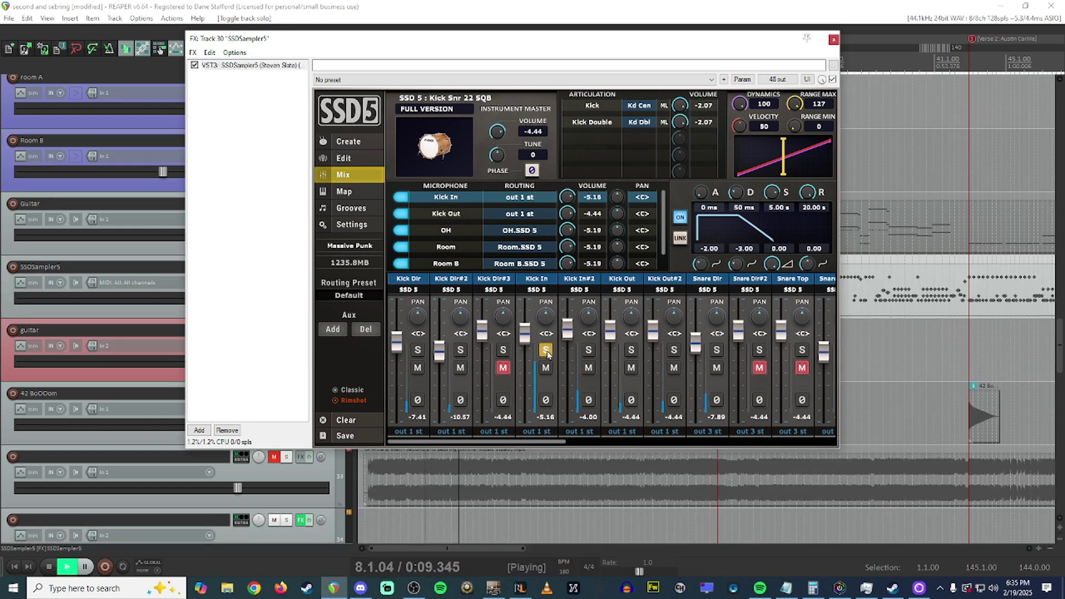
{"action": "left_click", "coordinate": [546, 350]}
Audition the Kick In#2 channel soloed, check its sample, then unsolo it and stop playback
{"action": "left_click", "coordinate": [589, 350]}
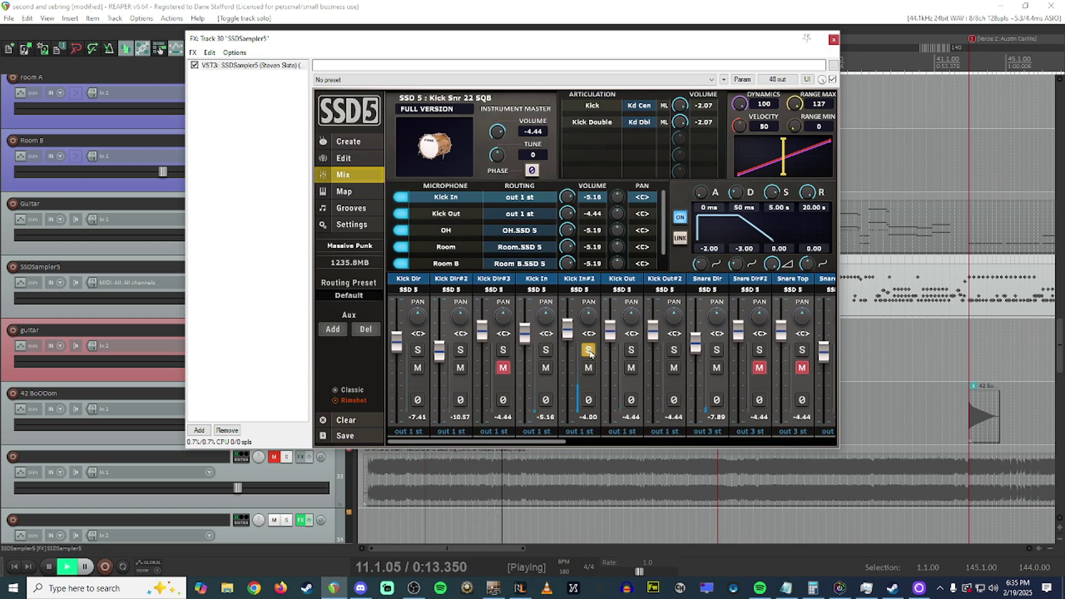
{"action": "left_click", "coordinate": [585, 290]}
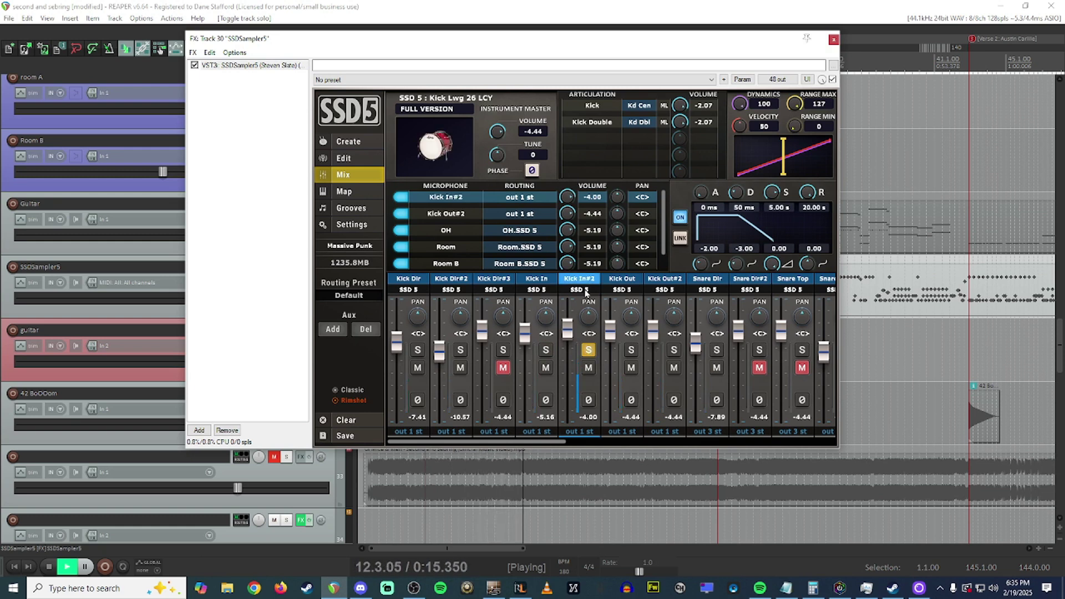
{"action": "left_click", "coordinate": [589, 351]}
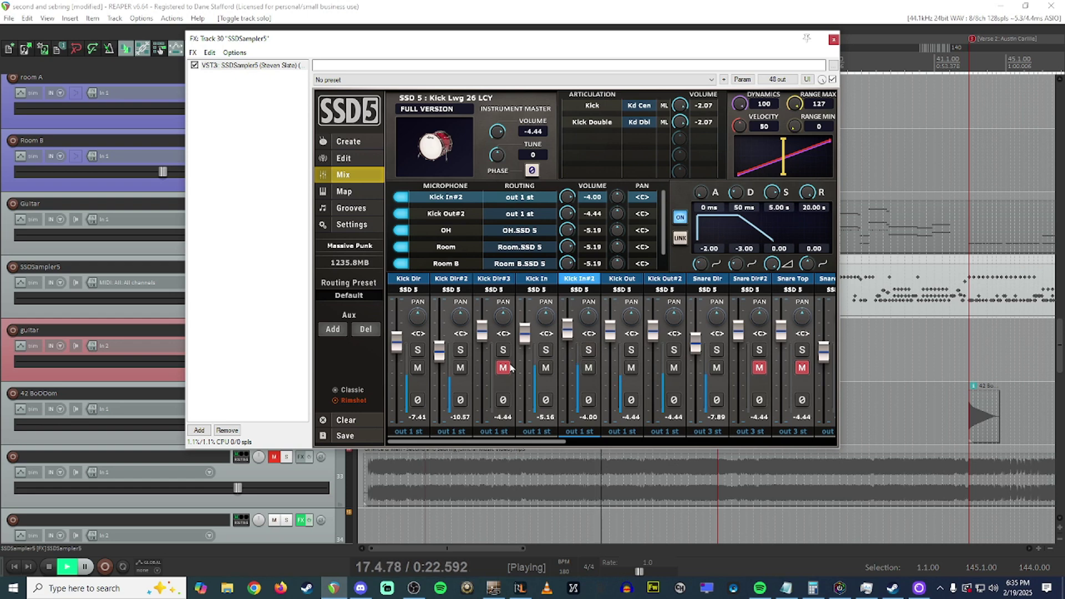
{"action": "scroll", "coordinate": [511, 368], "scroll_direction": "down", "scroll_amount": 2}
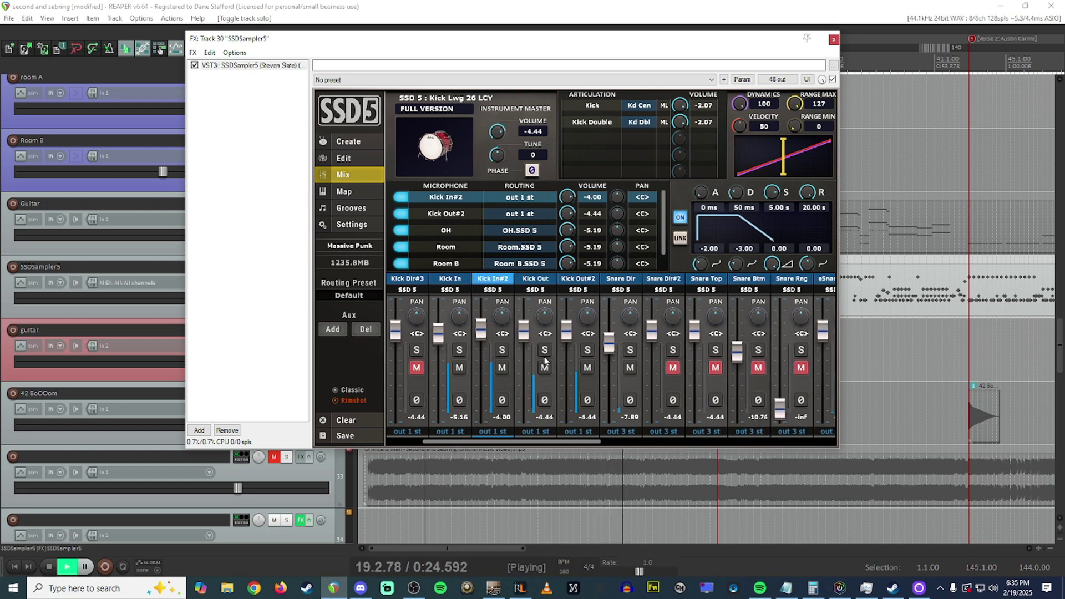
{"action": "key", "text": "space"}
Check the eSnare Dir and eSnare Dir#2 samples and play back both channels soloed
{"action": "scroll", "coordinate": [549, 358], "scroll_direction": "down", "scroll_amount": 2}
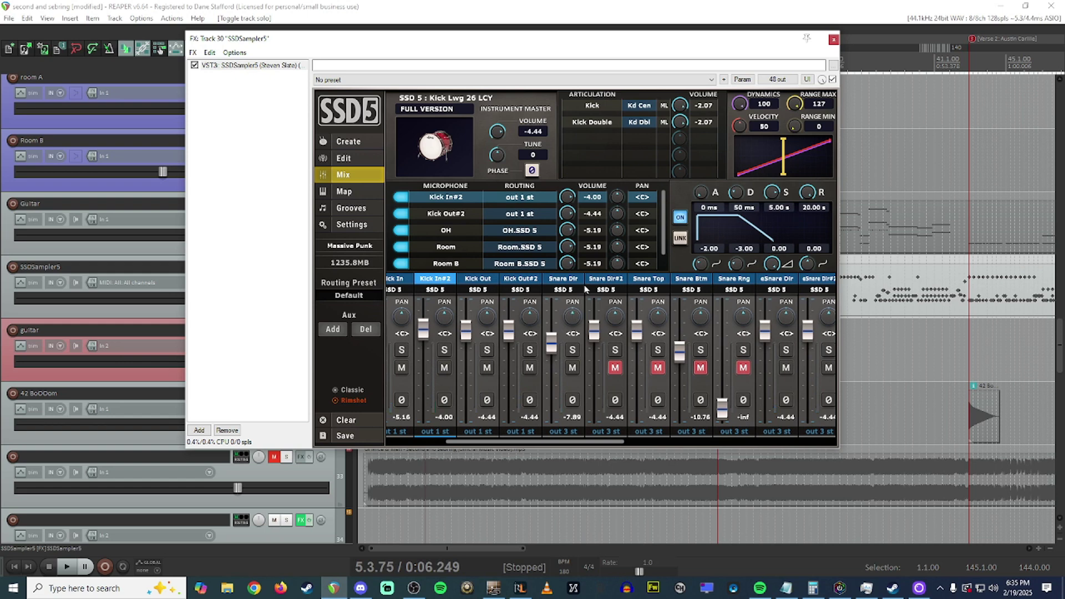
{"action": "scroll", "coordinate": [585, 289], "scroll_direction": "down", "scroll_amount": 1}
{"action": "scroll", "coordinate": [585, 289], "scroll_direction": "down", "scroll_amount": 2}
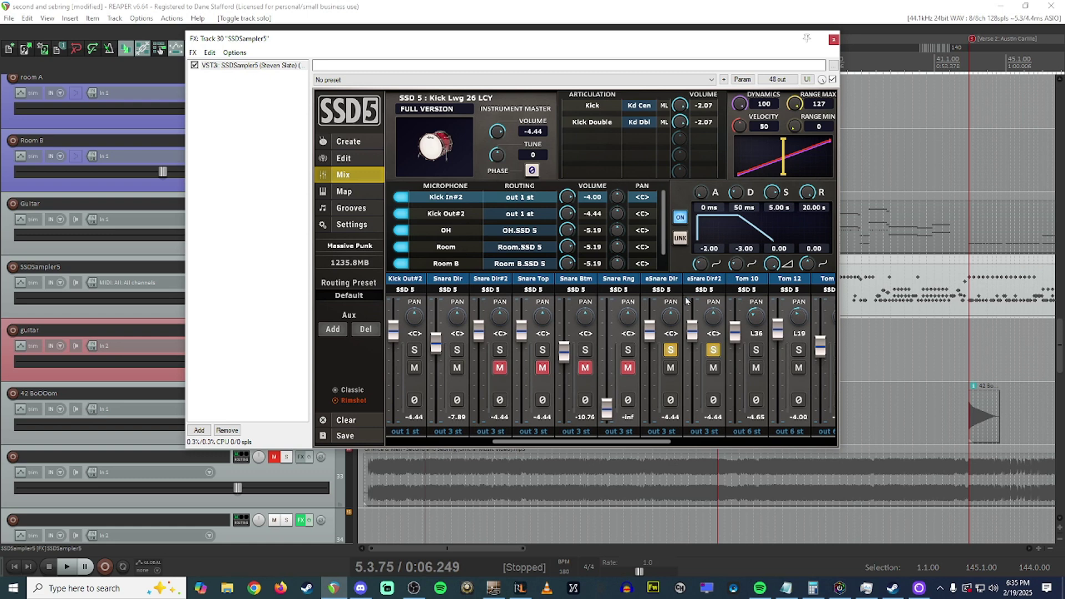
{"action": "left_click", "coordinate": [661, 279]}
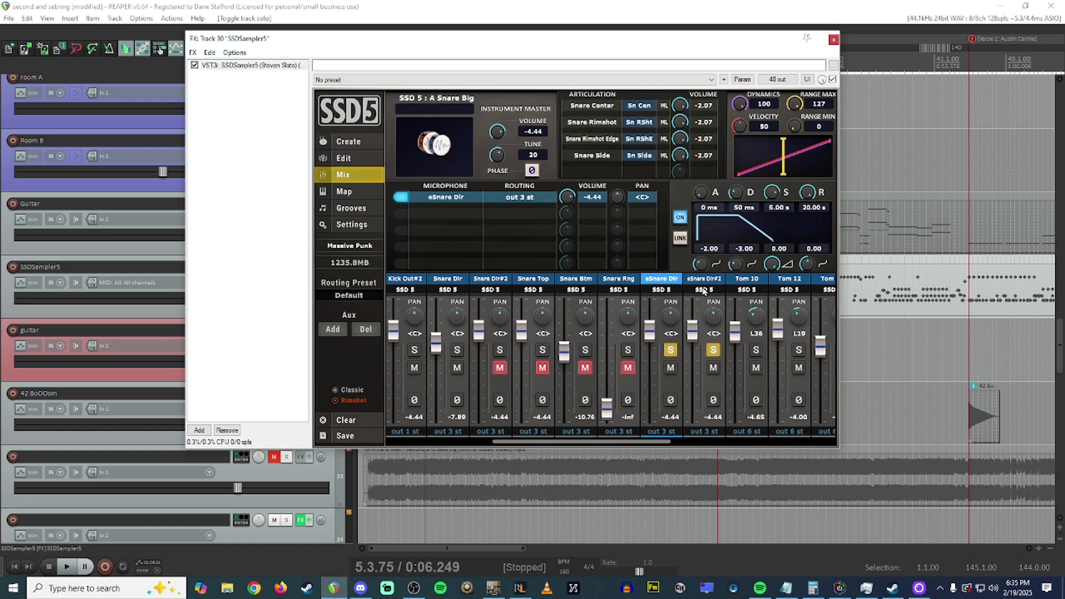
{"action": "left_click", "coordinate": [703, 283]}
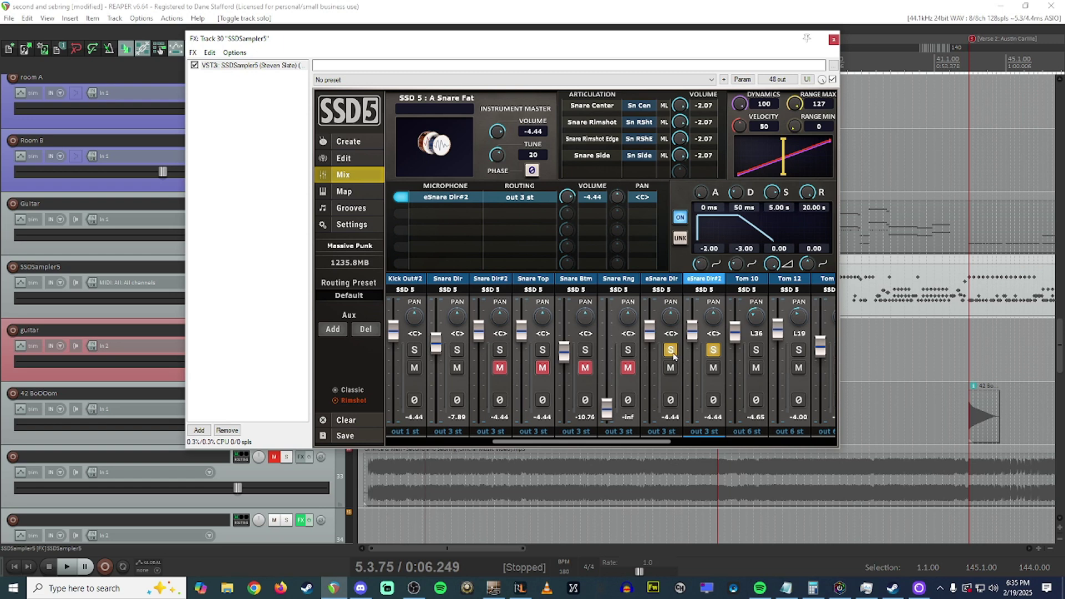
{"action": "key", "text": "space"}
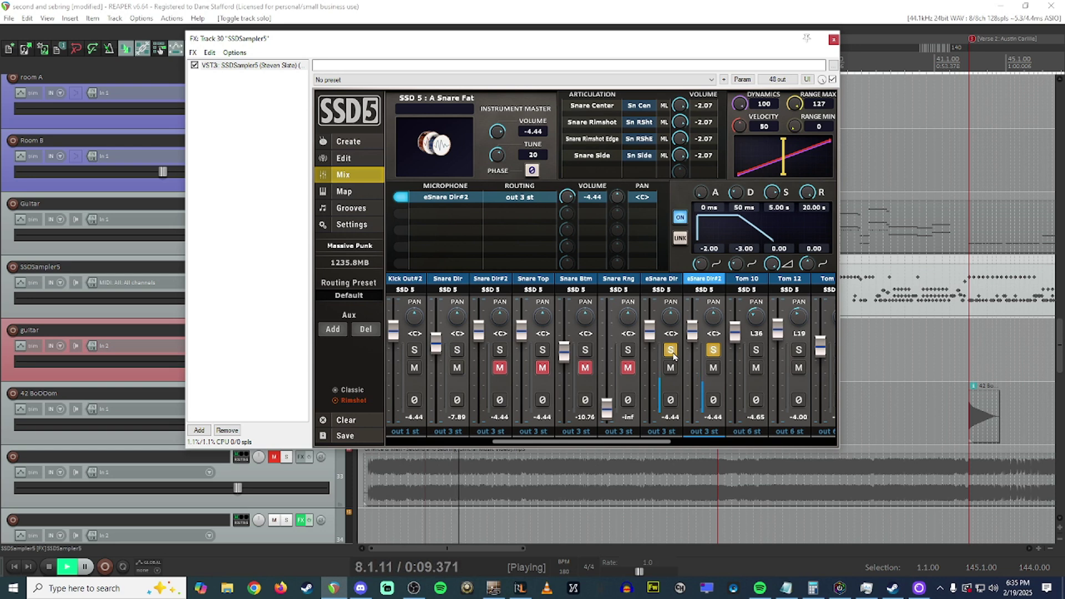
{"action": "key", "text": "space"}
Unsolo both eSnare channels, then select the Snare Dir channel and play it back soloed
{"action": "scroll", "coordinate": [666, 355], "scroll_direction": "right", "scroll_amount": 2}
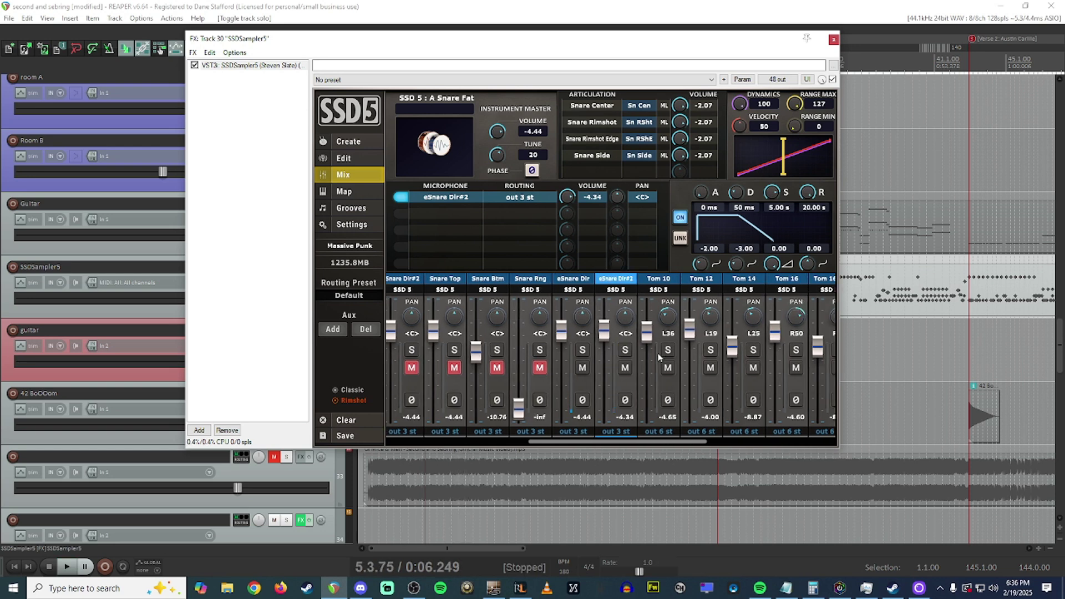
{"action": "scroll", "coordinate": [659, 357], "scroll_direction": "right", "scroll_amount": 1}
{"action": "scroll", "coordinate": [652, 357], "scroll_direction": "left", "scroll_amount": 4}
{"action": "scroll", "coordinate": [650, 354], "scroll_direction": "left", "scroll_amount": 1}
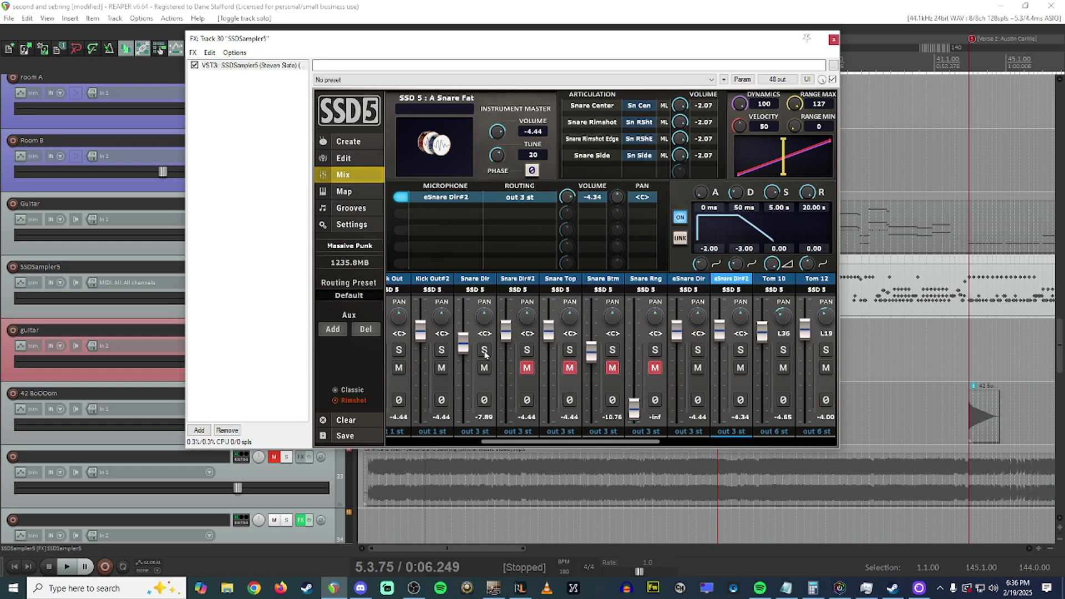
{"action": "left_click", "coordinate": [482, 289]}
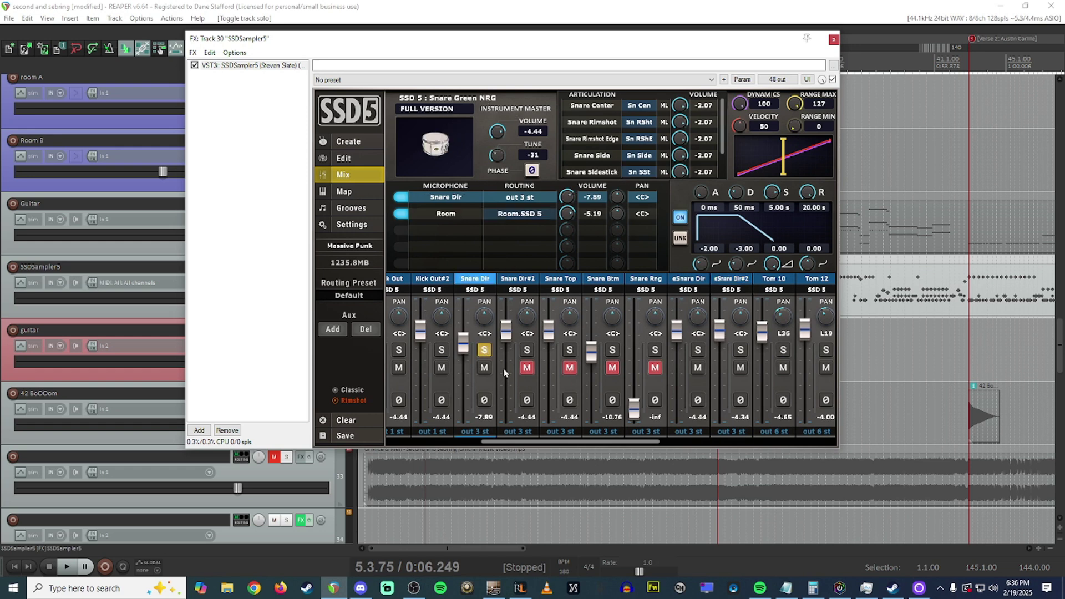
{"action": "key", "text": "space"}
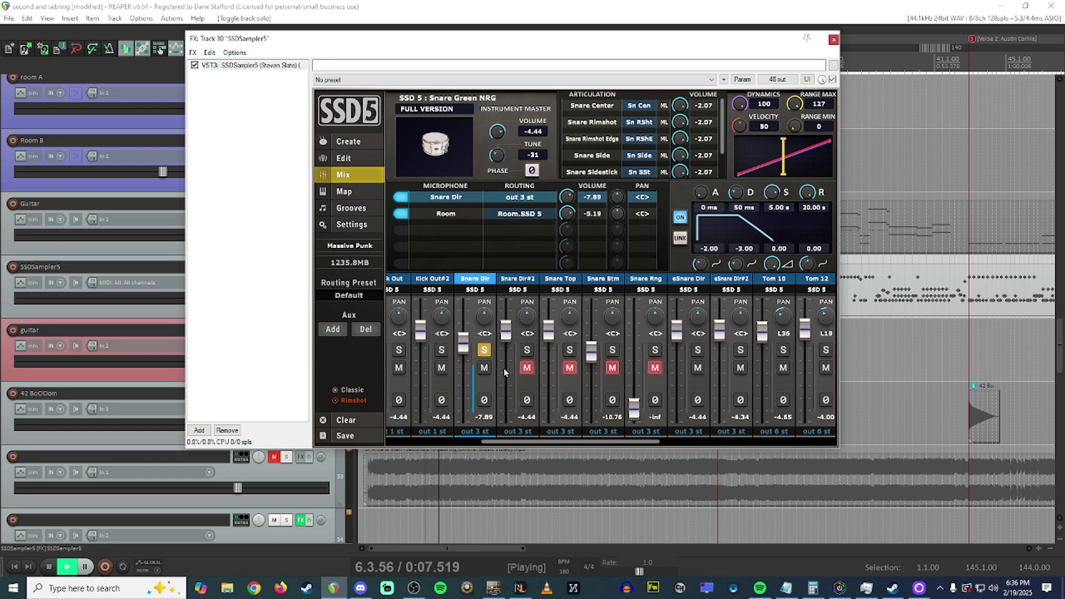
Solo Snare Dir together with eSnare Dir and eSnare Dir#2 to hear the layered snare during playback
{"action": "left_click", "coordinate": [484, 350]}
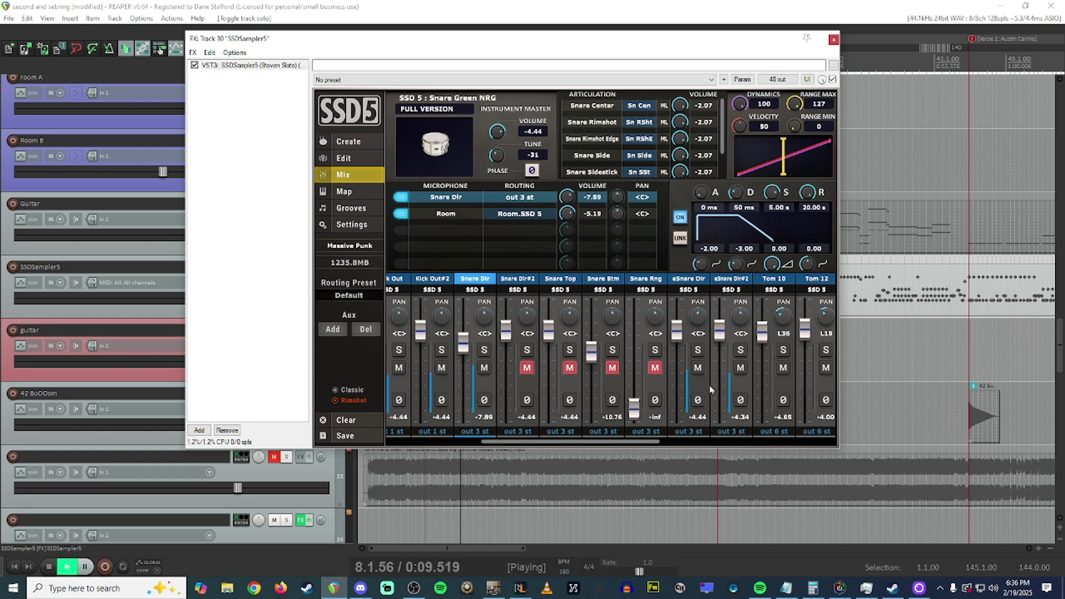
{"action": "left_click", "coordinate": [697, 349]}
{"action": "left_click", "coordinate": [740, 350]}
{"action": "left_click", "coordinate": [484, 350]}
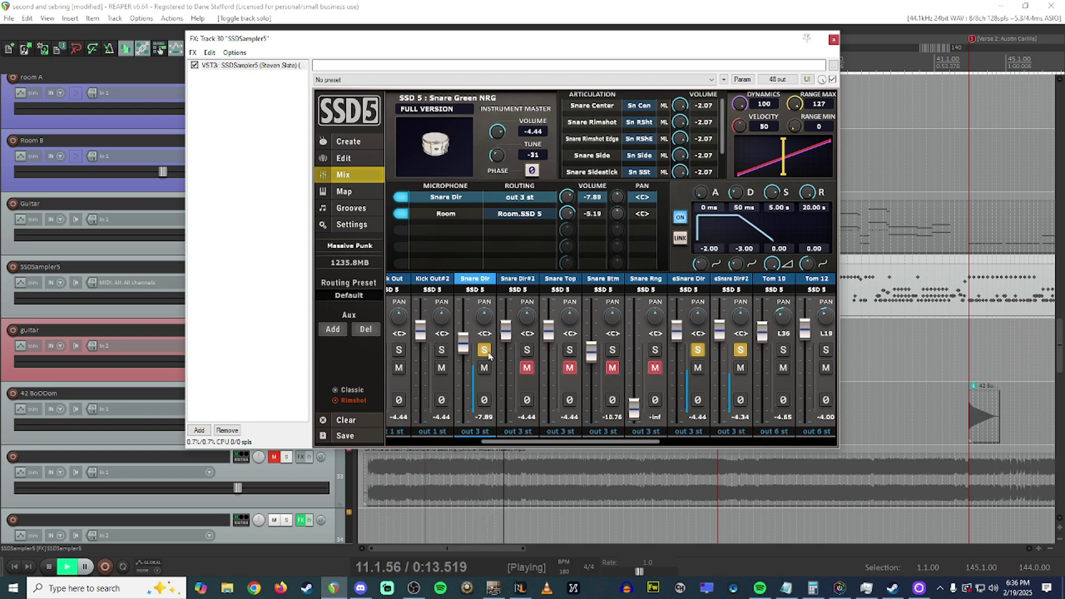
Unsolo the three snare channels, listen to the full drum kit, and stop playback
{"action": "left_click", "coordinate": [484, 349]}
{"action": "left_click", "coordinate": [698, 350]}
{"action": "left_click", "coordinate": [740, 350]}
{"action": "scroll", "coordinate": [540, 354], "scroll_direction": "right", "scroll_amount": 1}
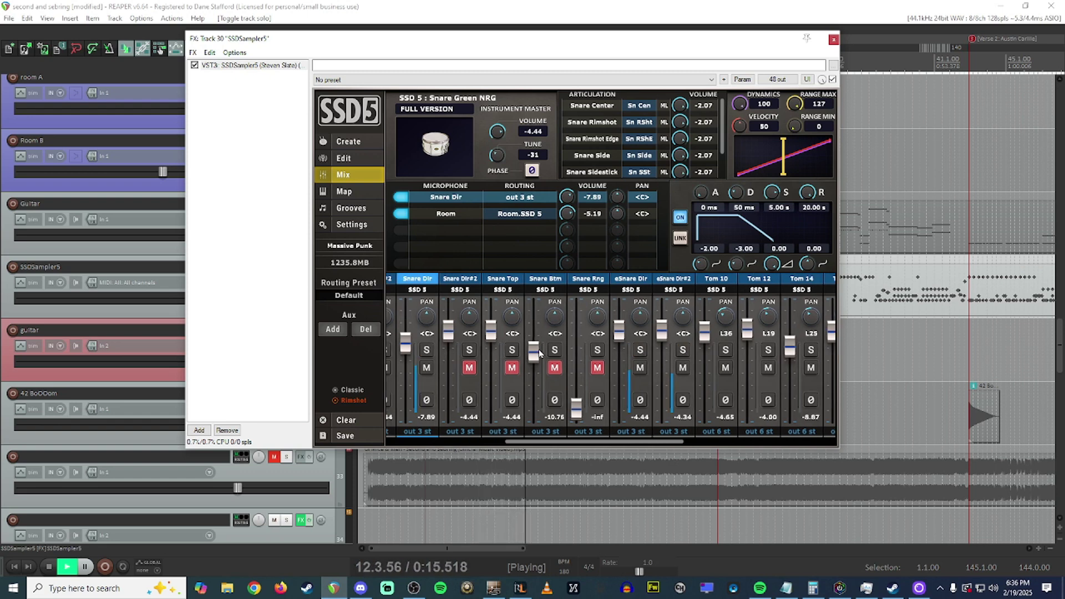
{"action": "scroll", "coordinate": [539, 353], "scroll_direction": "right", "scroll_amount": 2}
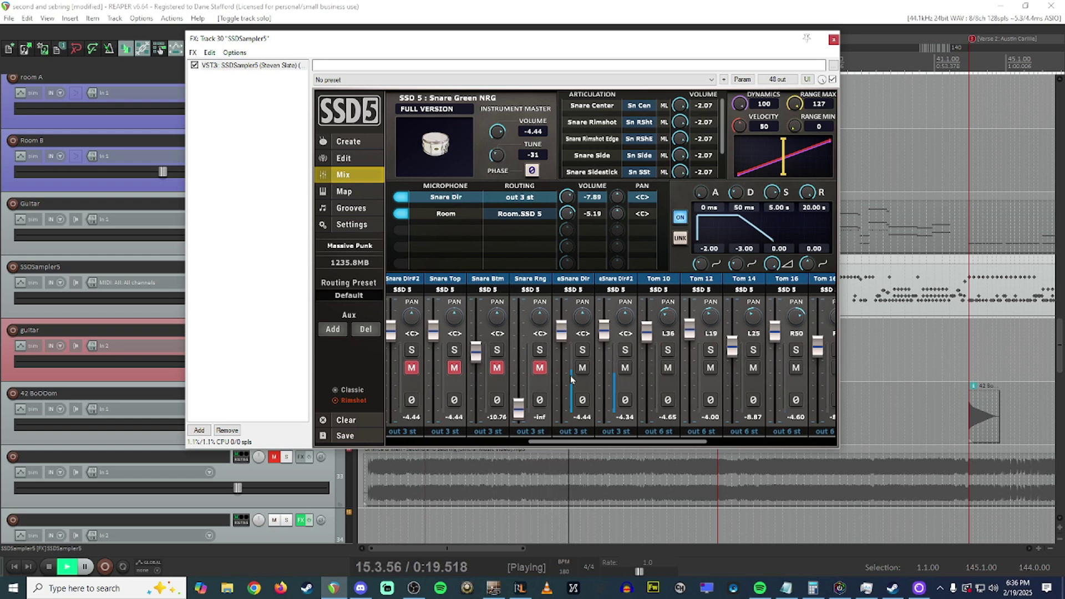
{"action": "scroll", "coordinate": [572, 380], "scroll_direction": "right", "scroll_amount": 1}
{"action": "key", "text": "space"}
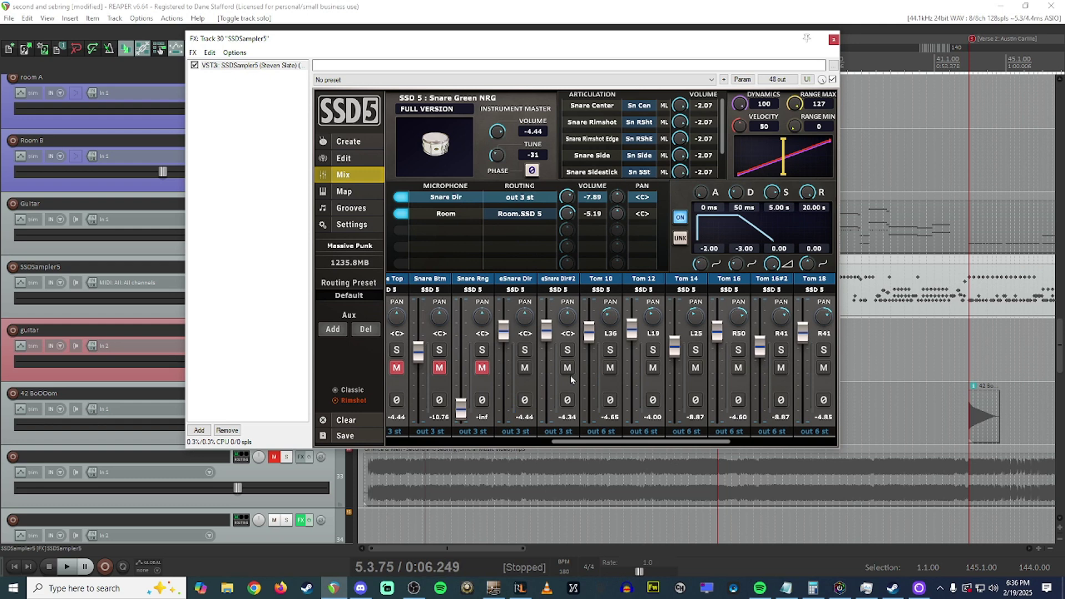
Check which samples are loaded on the Tom 14, Tom 16#2 and Tom 16 channels
{"action": "scroll", "coordinate": [570, 375], "scroll_direction": "right", "scroll_amount": 1}
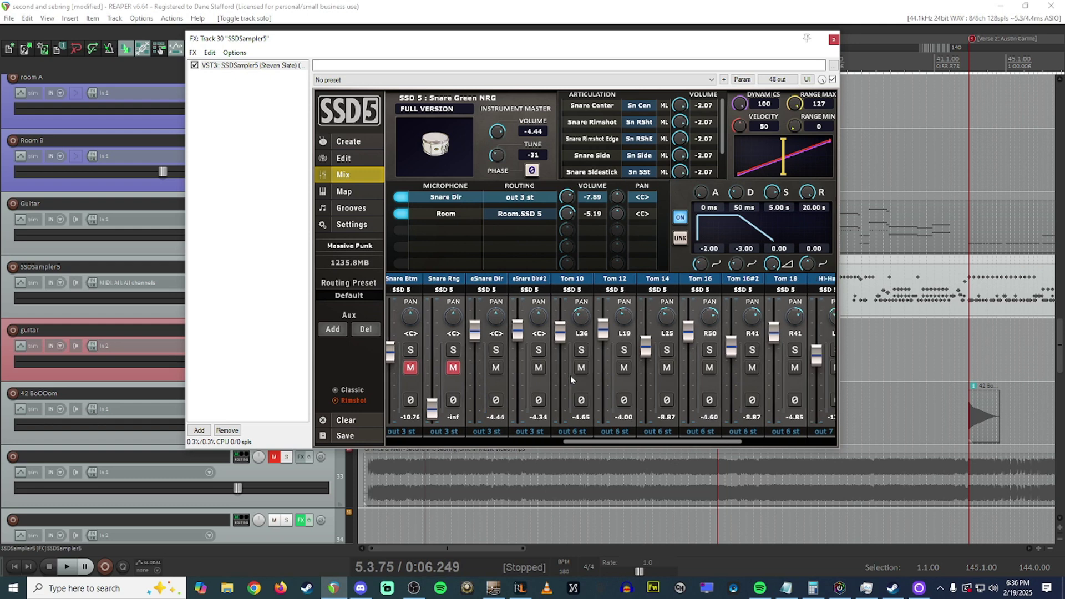
{"action": "scroll", "coordinate": [570, 375], "scroll_direction": "right", "scroll_amount": 1}
{"action": "left_click", "coordinate": [628, 292]}
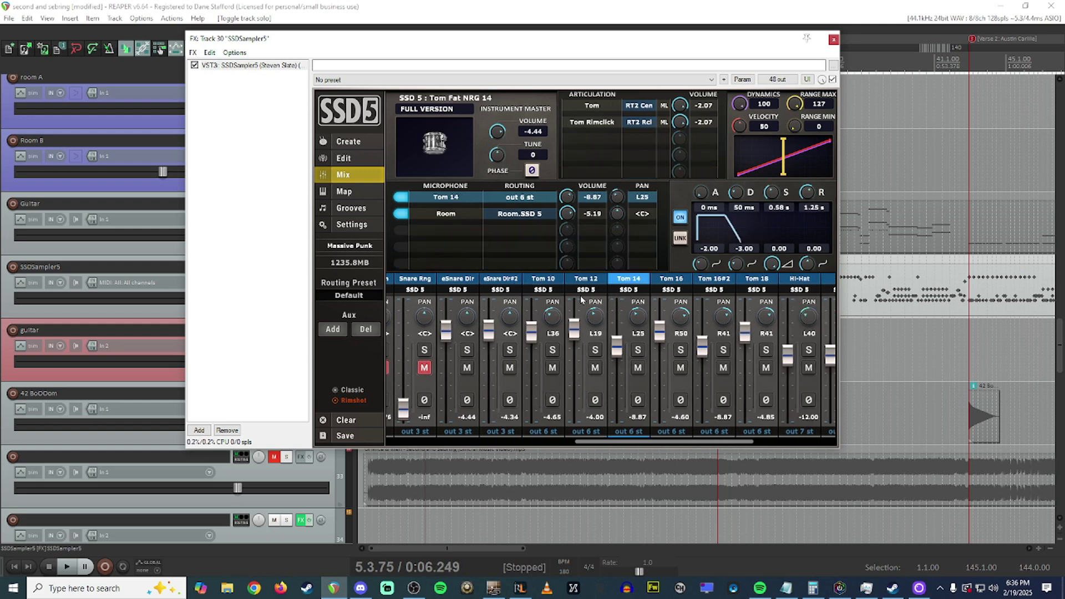
{"action": "scroll", "coordinate": [615, 296], "scroll_direction": "right", "scroll_amount": 1}
{"action": "left_click", "coordinate": [651, 293]}
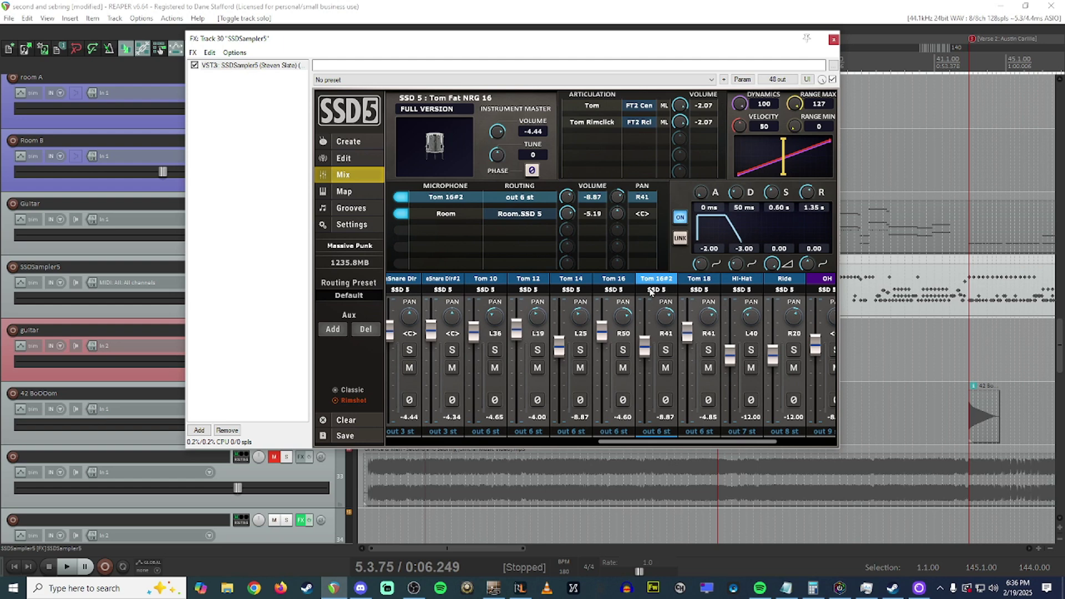
{"action": "left_click", "coordinate": [593, 279]}
{"action": "scroll", "coordinate": [511, 296], "scroll_direction": "left", "scroll_amount": 1}
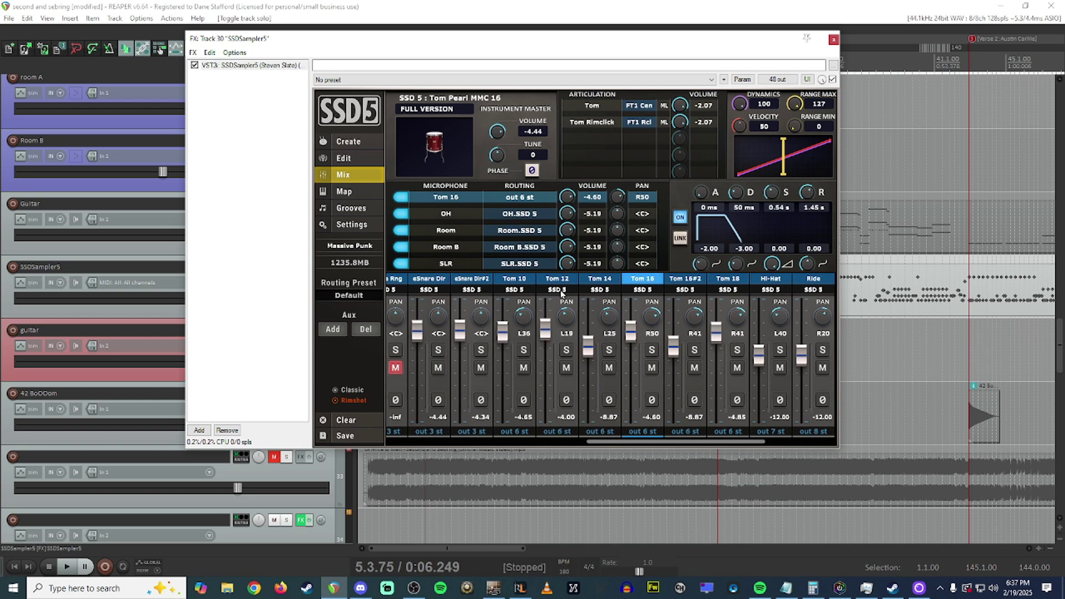
Solo the Of Mice & Men vocals stem track, bypass its effects and play it back unprocessed
{"action": "scroll", "coordinate": [578, 288], "scroll_direction": "right", "scroll_amount": 1}
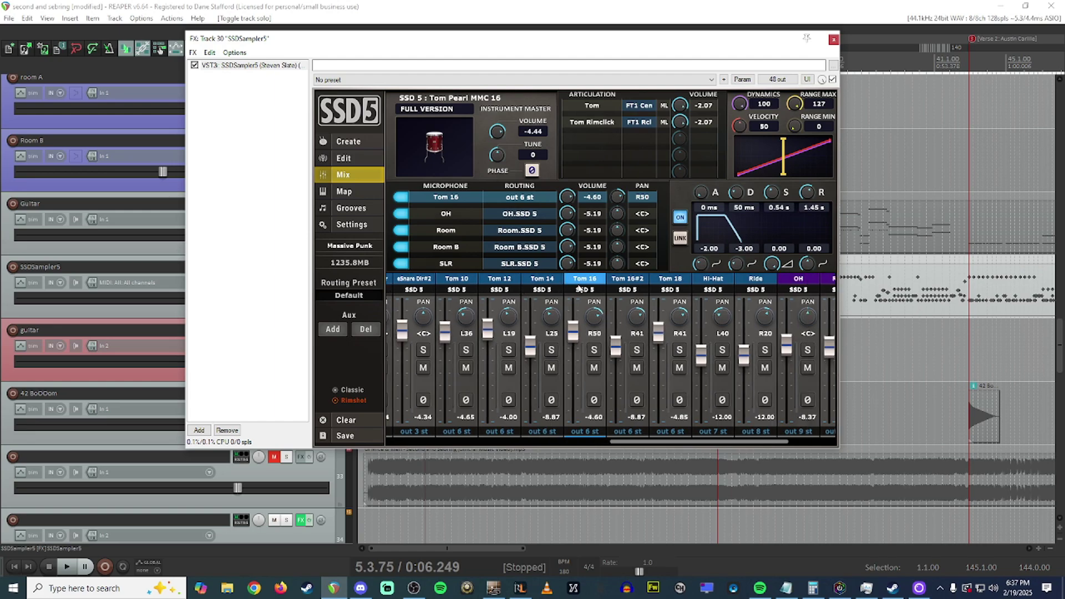
{"action": "scroll", "coordinate": [272, 309], "scroll_direction": "down", "scroll_amount": 5}
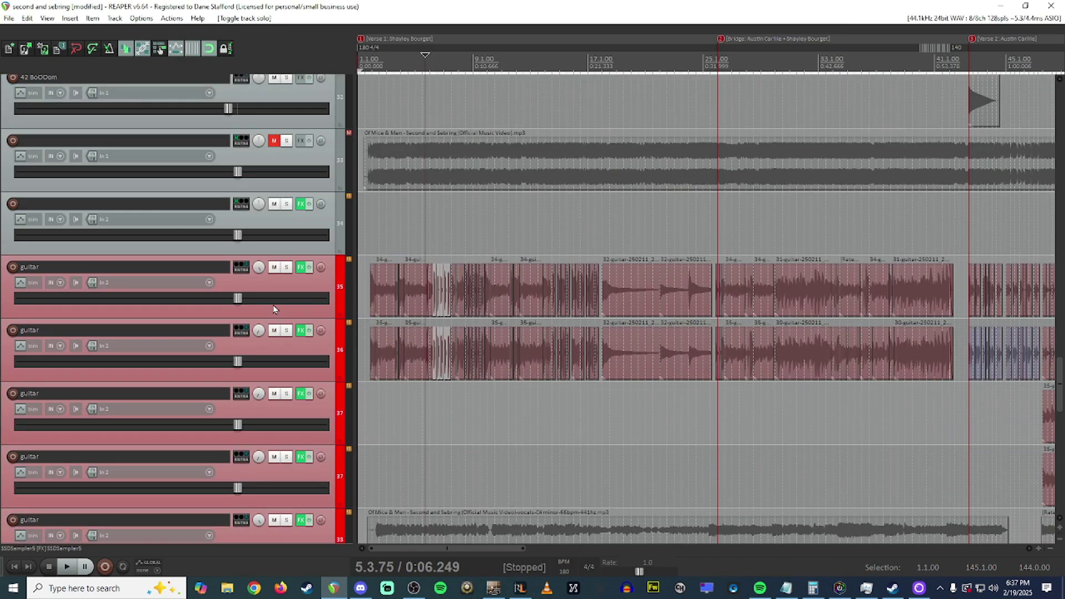
{"action": "scroll", "coordinate": [273, 309], "scroll_direction": "up", "scroll_amount": 8}
{"action": "scroll", "coordinate": [273, 309], "scroll_direction": "down", "scroll_amount": 6}
{"action": "scroll", "coordinate": [273, 309], "scroll_direction": "up", "scroll_amount": 10}
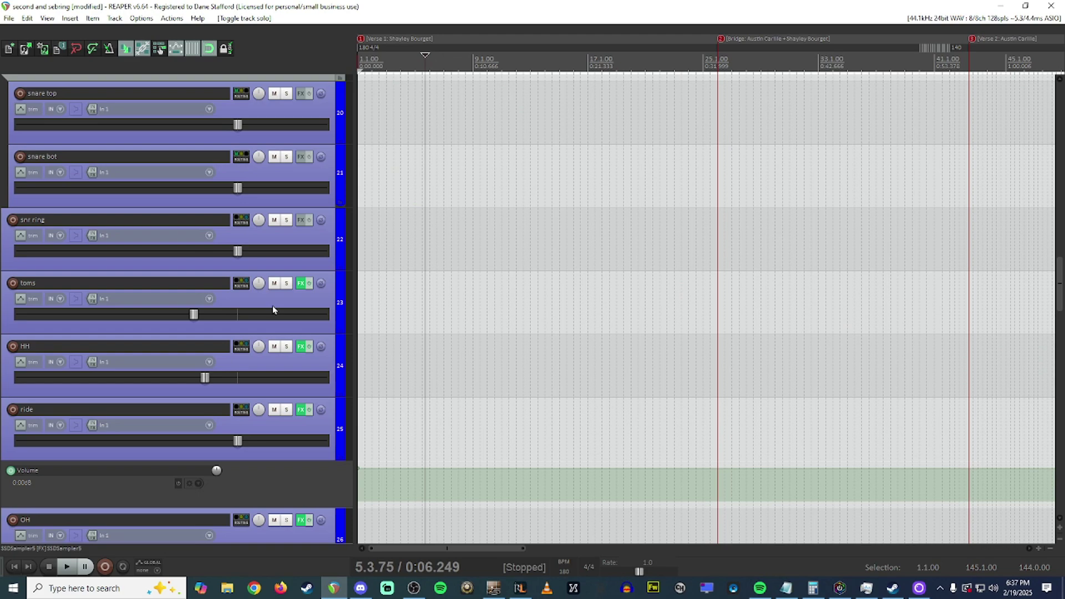
{"action": "scroll", "coordinate": [273, 309], "scroll_direction": "down", "scroll_amount": 12}
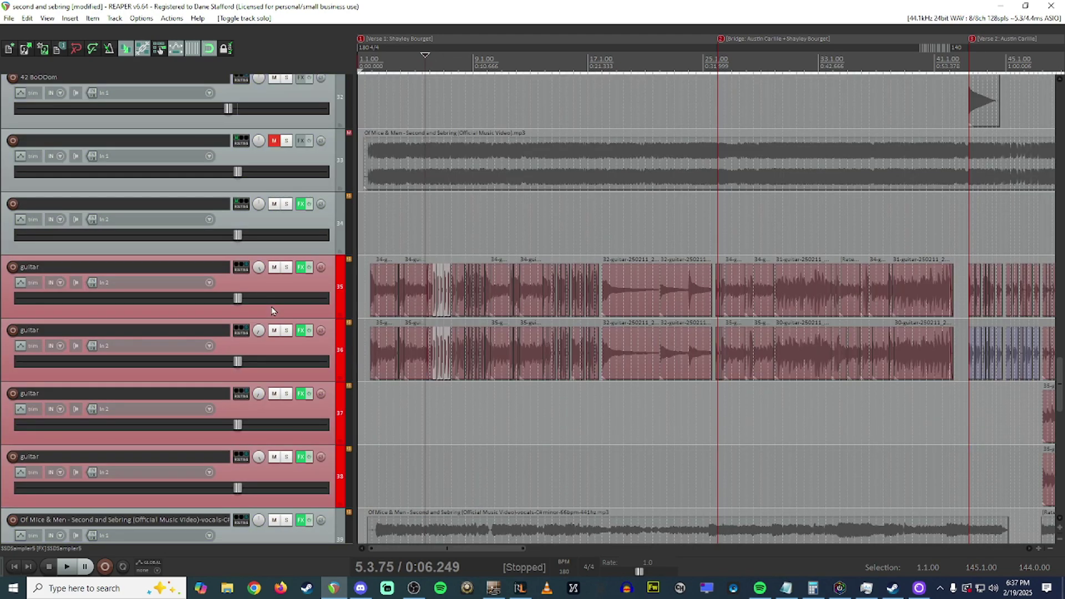
{"action": "scroll", "coordinate": [271, 310], "scroll_direction": "up", "scroll_amount": 3}
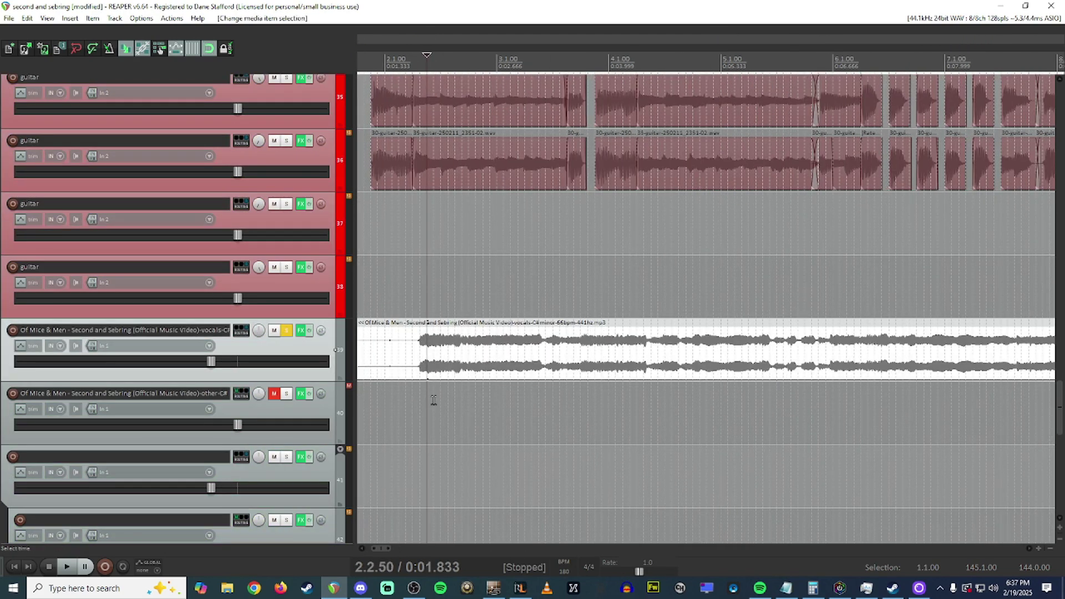
{"action": "scroll", "coordinate": [434, 400], "scroll_direction": "down", "scroll_amount": 6}
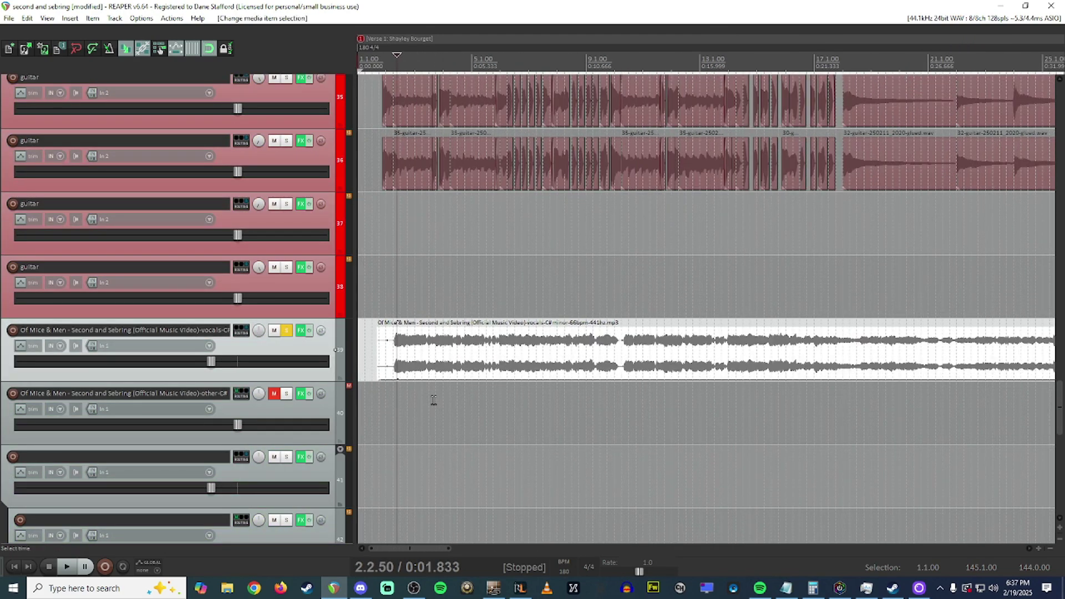
{"action": "left_click", "coordinate": [309, 330]}
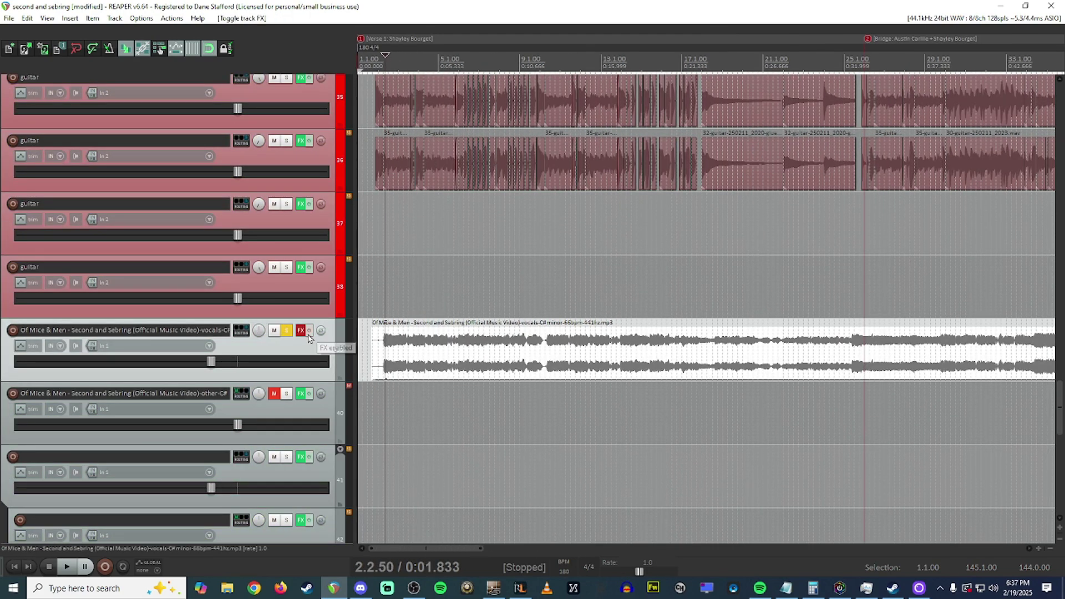
{"action": "key", "text": "space"}
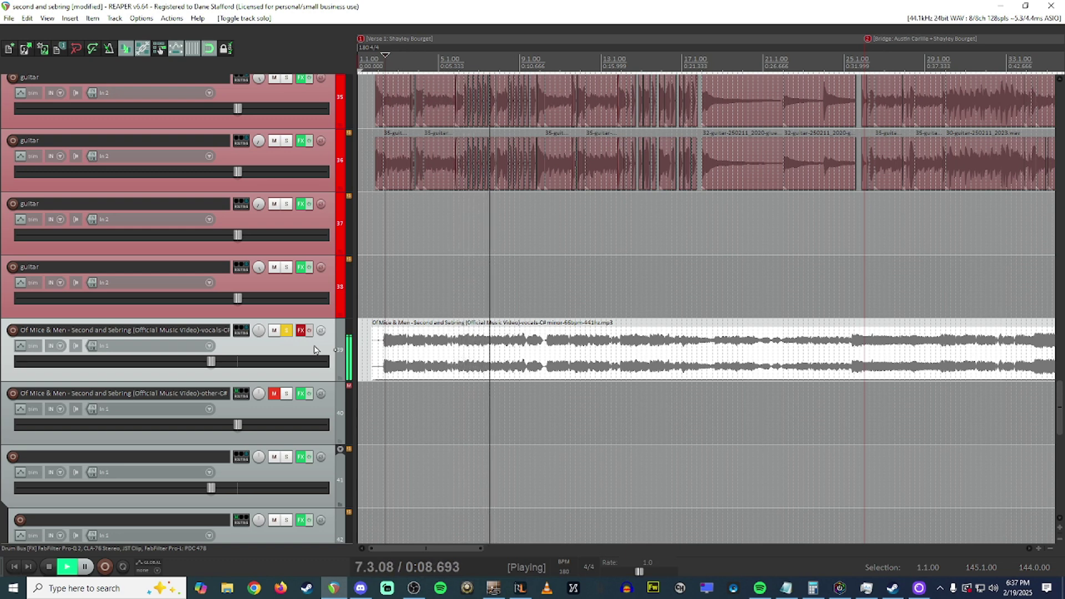
{"action": "key", "text": "space"}
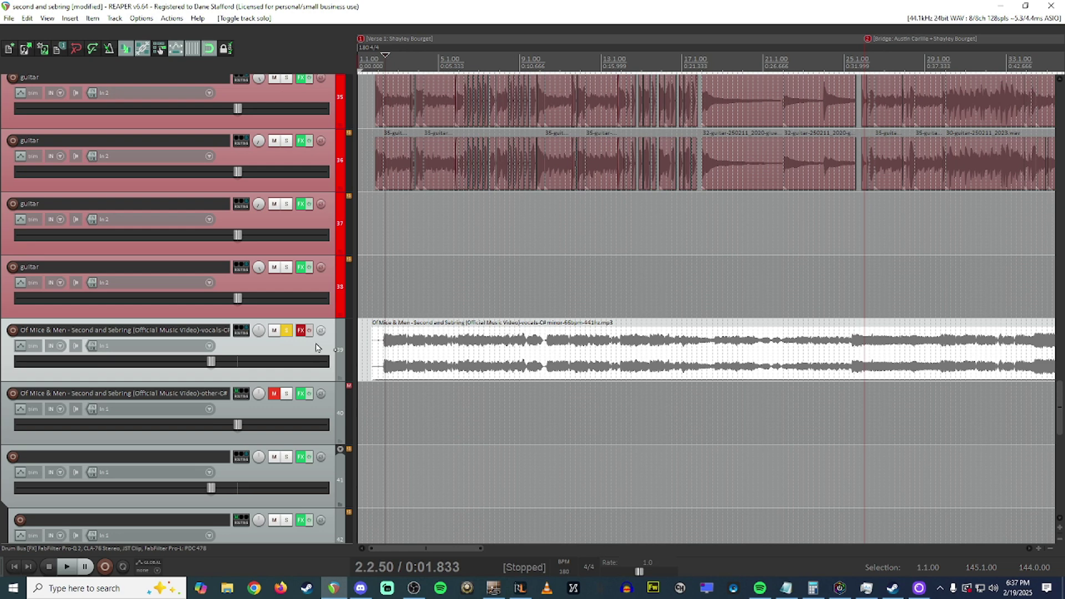
Re-enable the effects on the soloed vocals track and toggle them off and on during playback to compare
{"action": "left_click", "coordinate": [309, 330]}
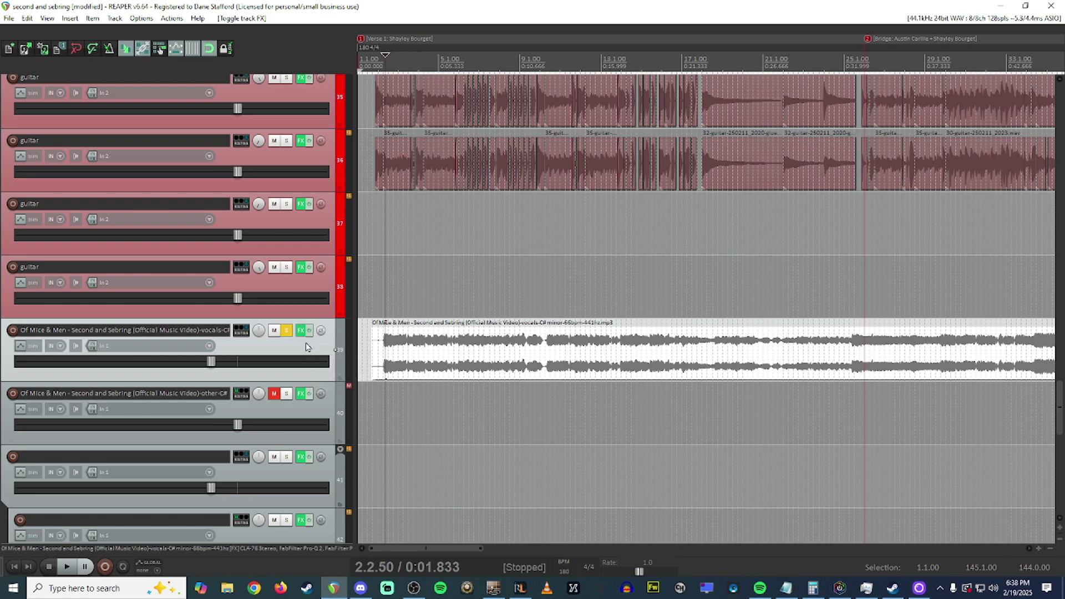
{"action": "key", "text": "space"}
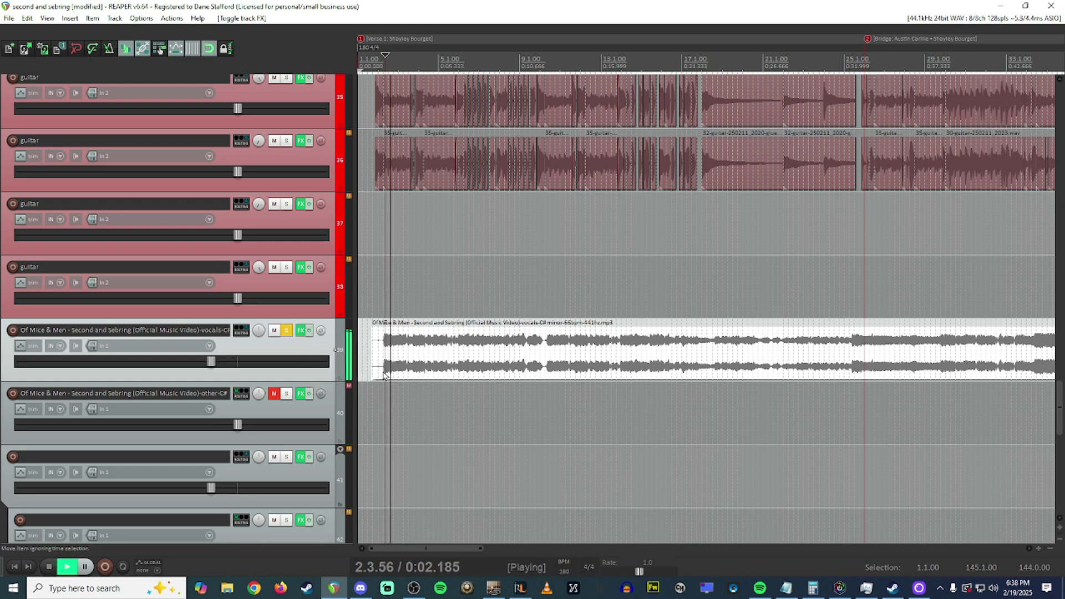
{"action": "left_click", "coordinate": [309, 333]}
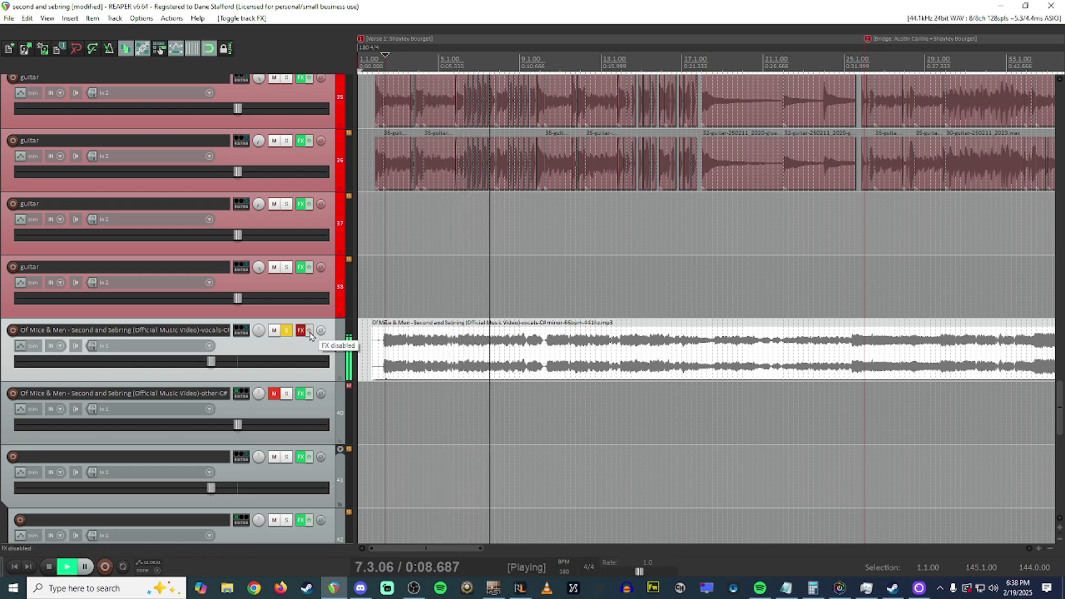
{"action": "left_click", "coordinate": [309, 333]}
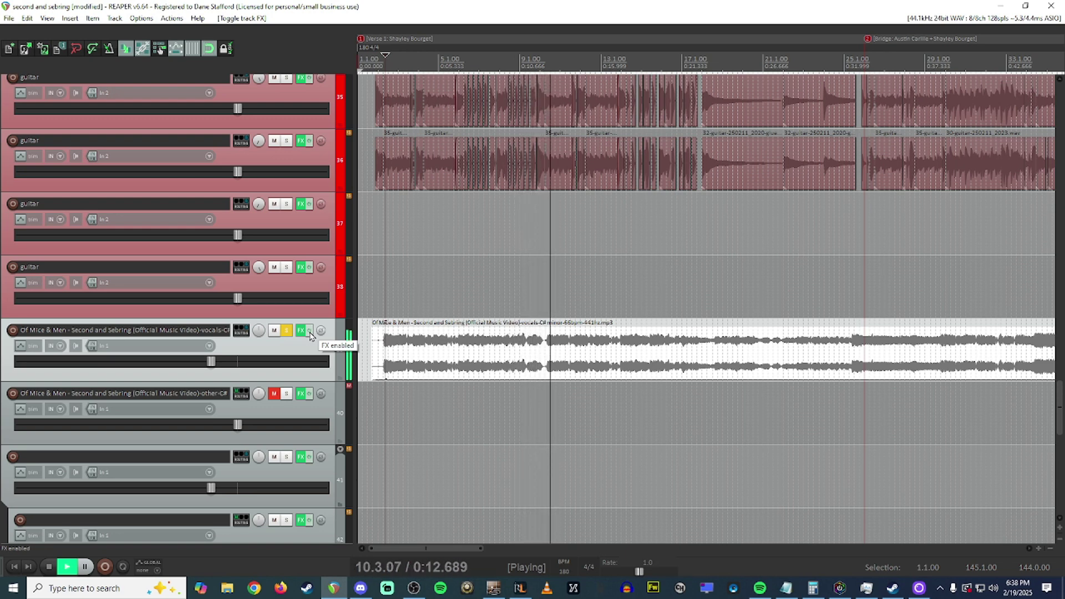
{"action": "key", "text": "space"}
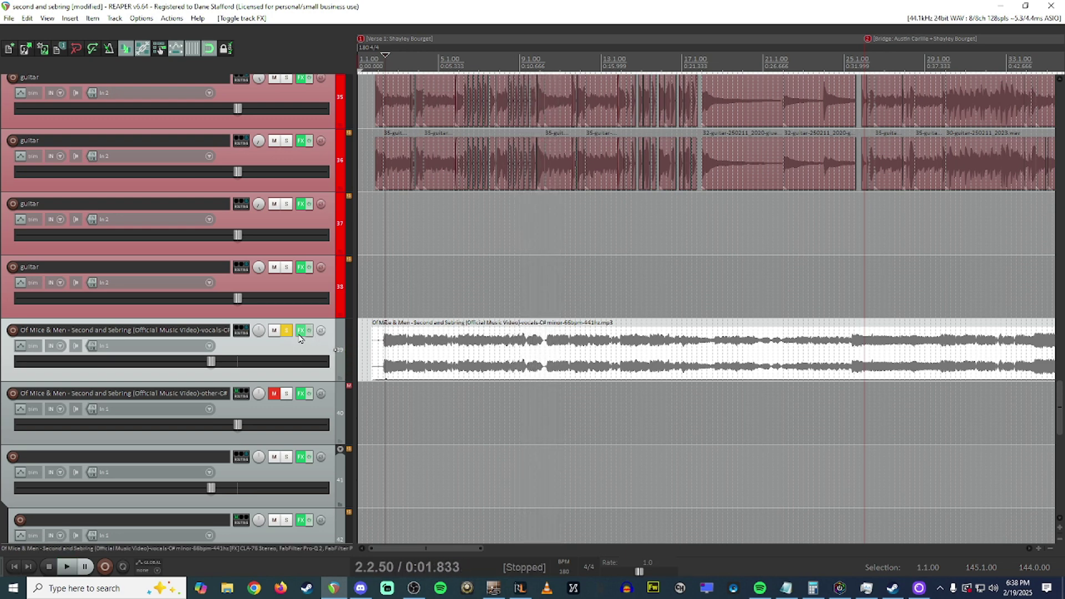
Open the vocals track's effects chain and examine the CLA-76 compressor's gain reduction during short playbacks
{"action": "left_click", "coordinate": [300, 332]}
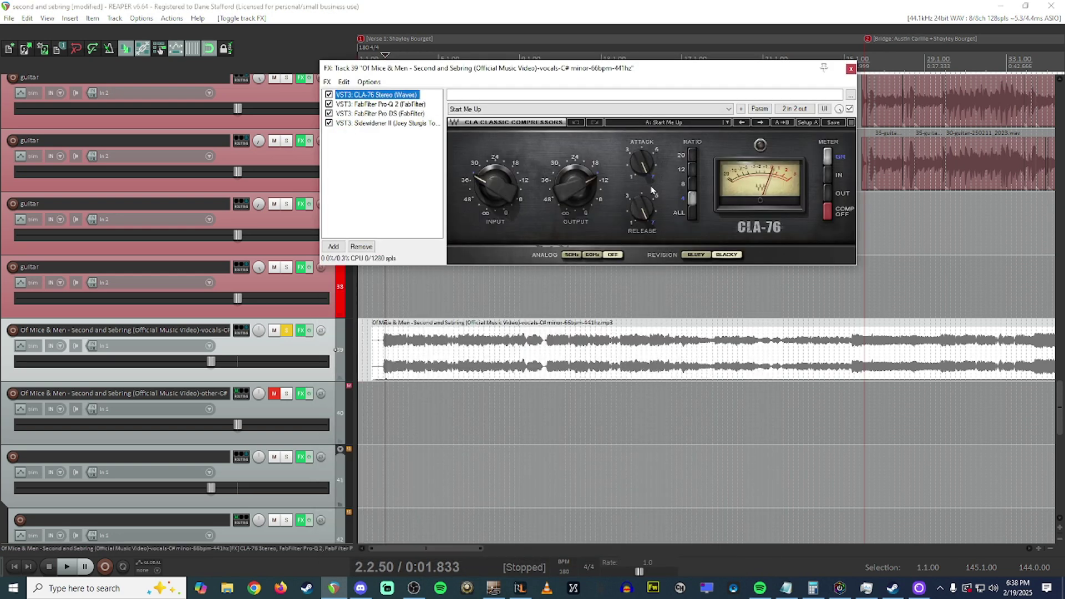
{"action": "key", "text": "space"}
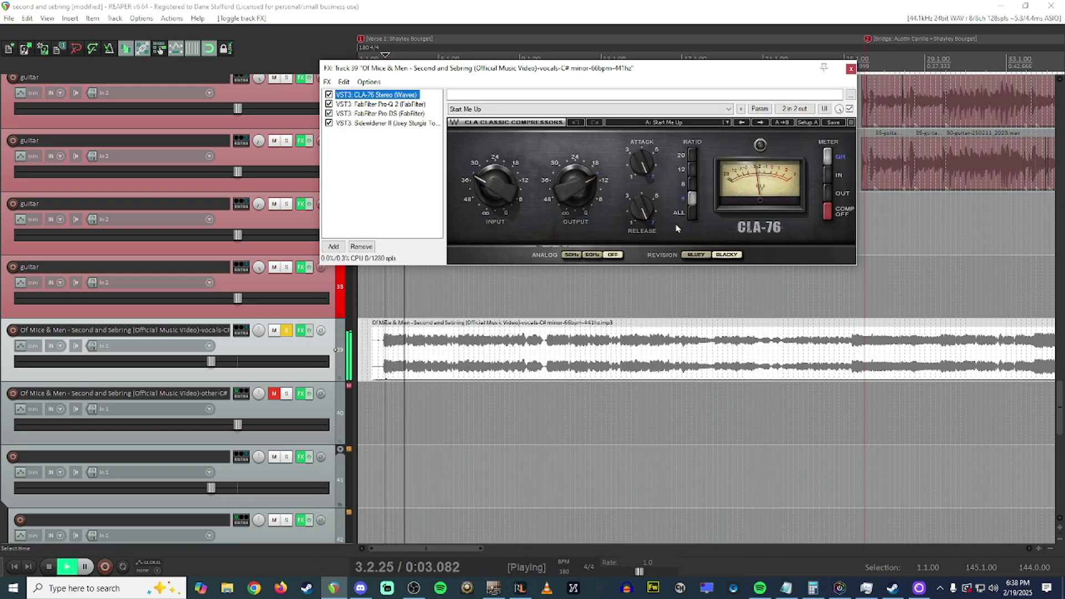
{"action": "key", "text": "space"}
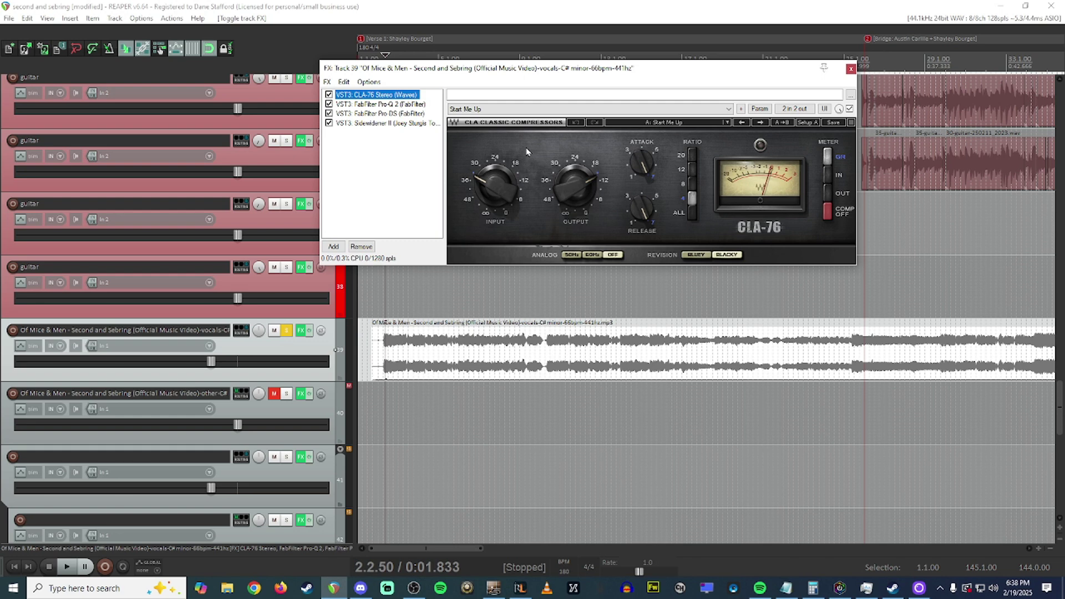
{"action": "key", "text": "space"}
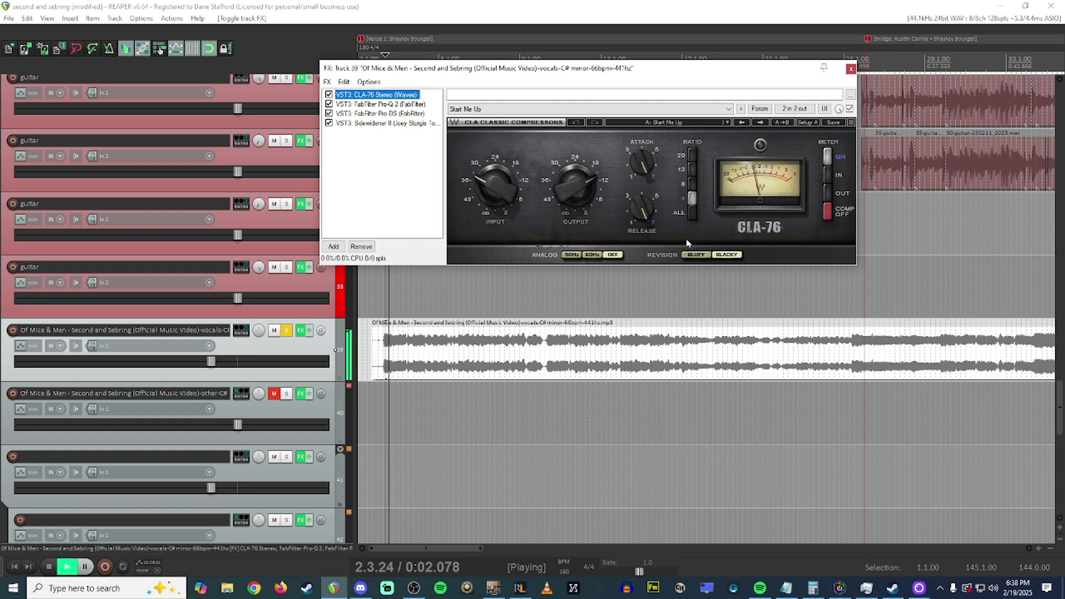
{"action": "key", "text": "space"}
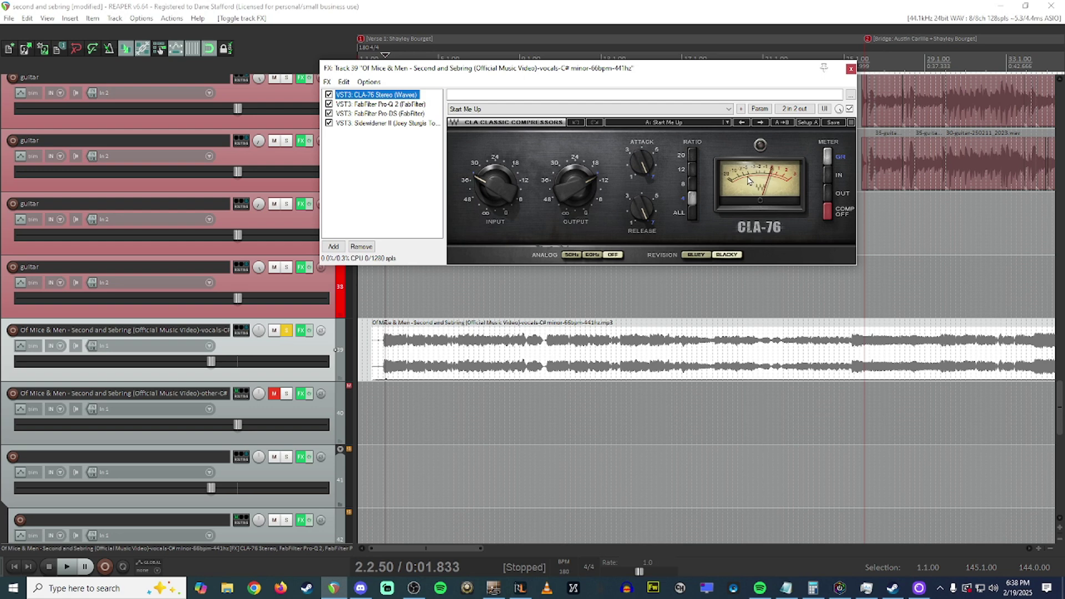
Display the Pro-Q 2 equalizer in the vocals chain and inspect its high shelf band
{"action": "left_click", "coordinate": [412, 106]}
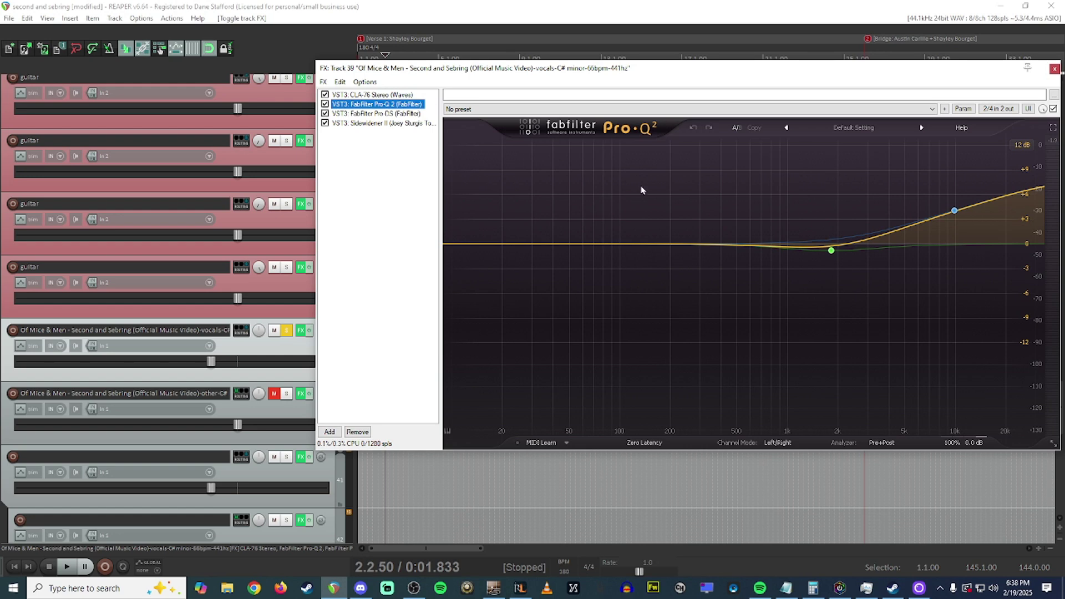
{"action": "left_click_drag", "start_coordinate": [810, 76], "coordinate": [625, 64]}
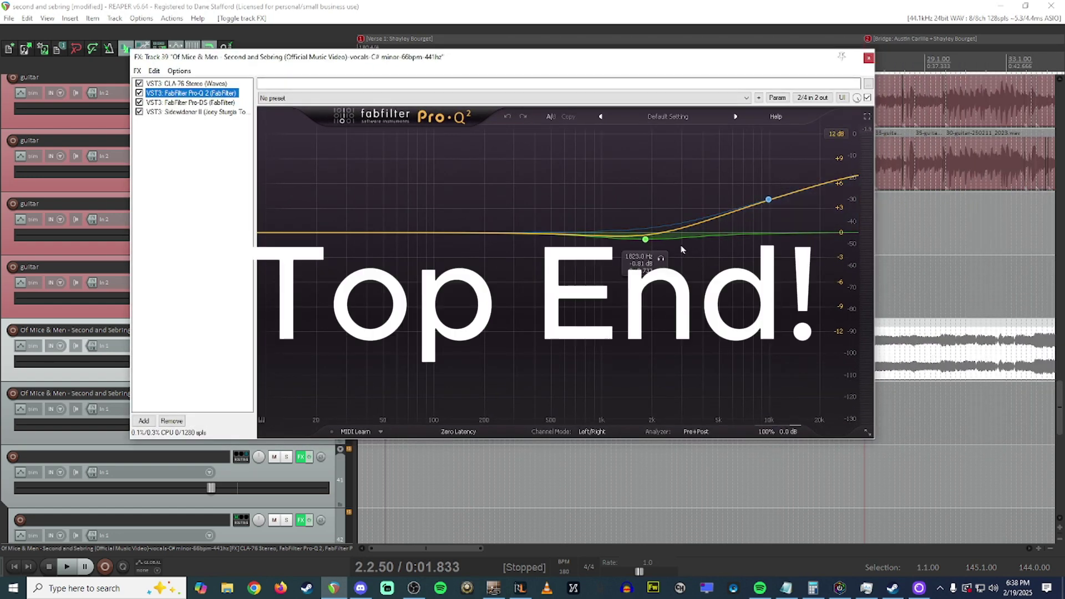
{"action": "left_click", "coordinate": [769, 199]}
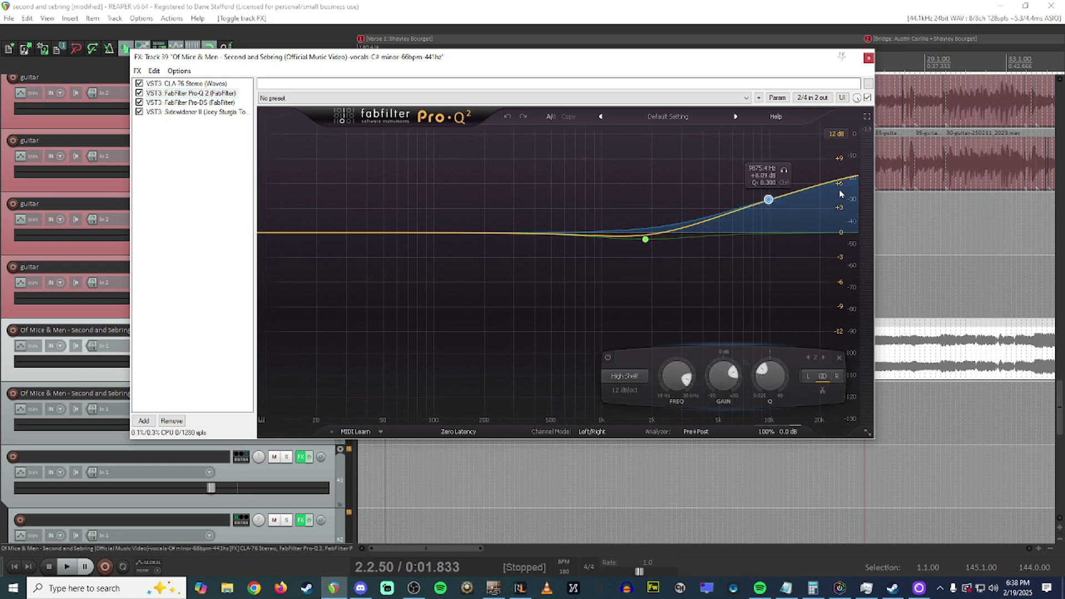
Check the Pro-DS and Sidewidener II settings in the vocals chain, and close the effects chain
{"action": "left_click", "coordinate": [191, 102]}
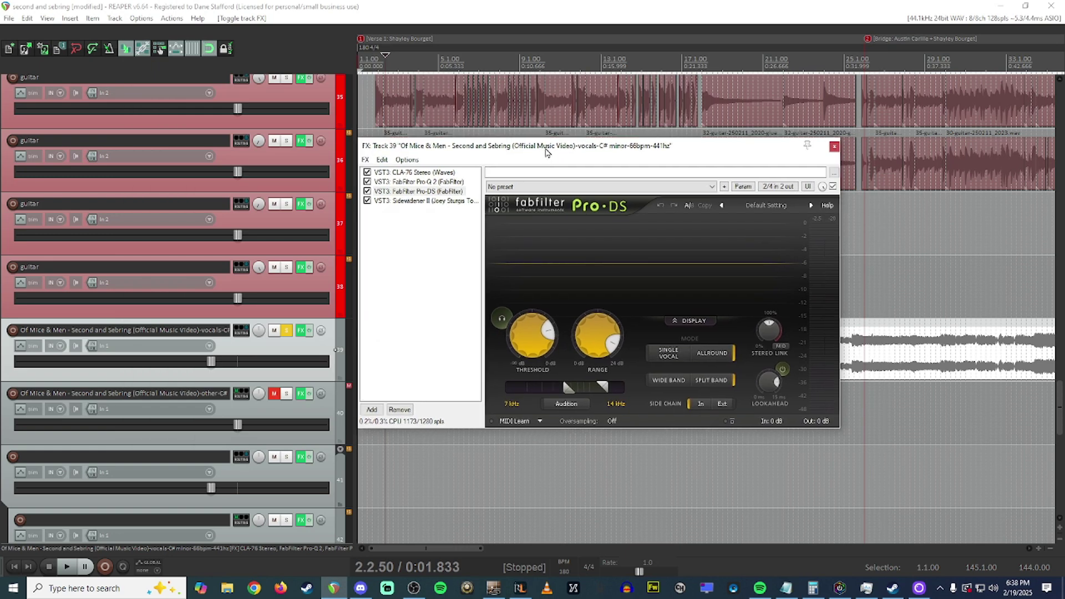
{"action": "left_click", "coordinate": [424, 200]}
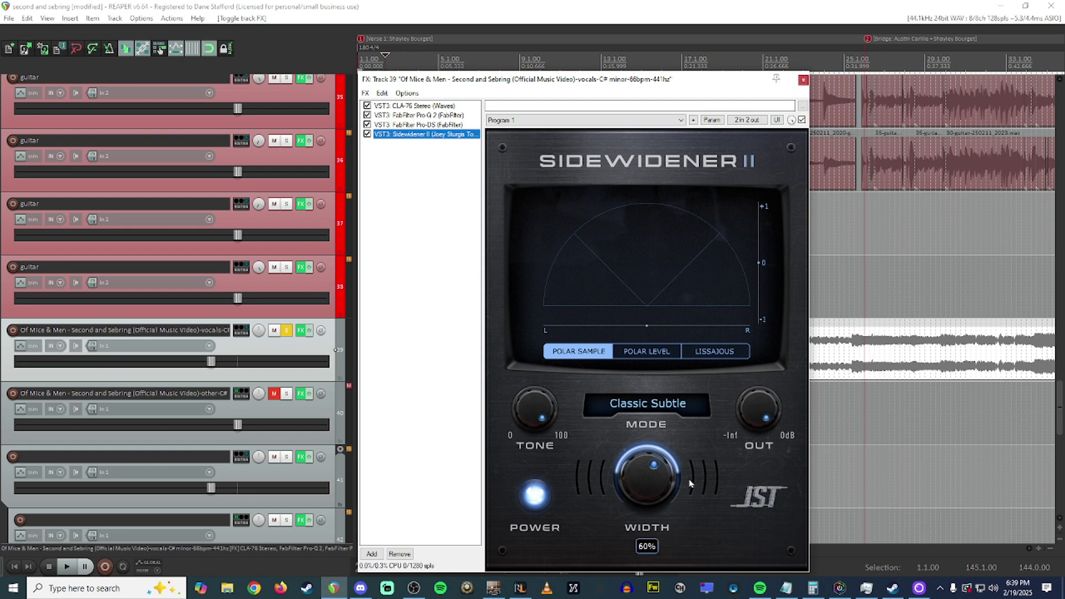
{"action": "key", "text": "Escape"}
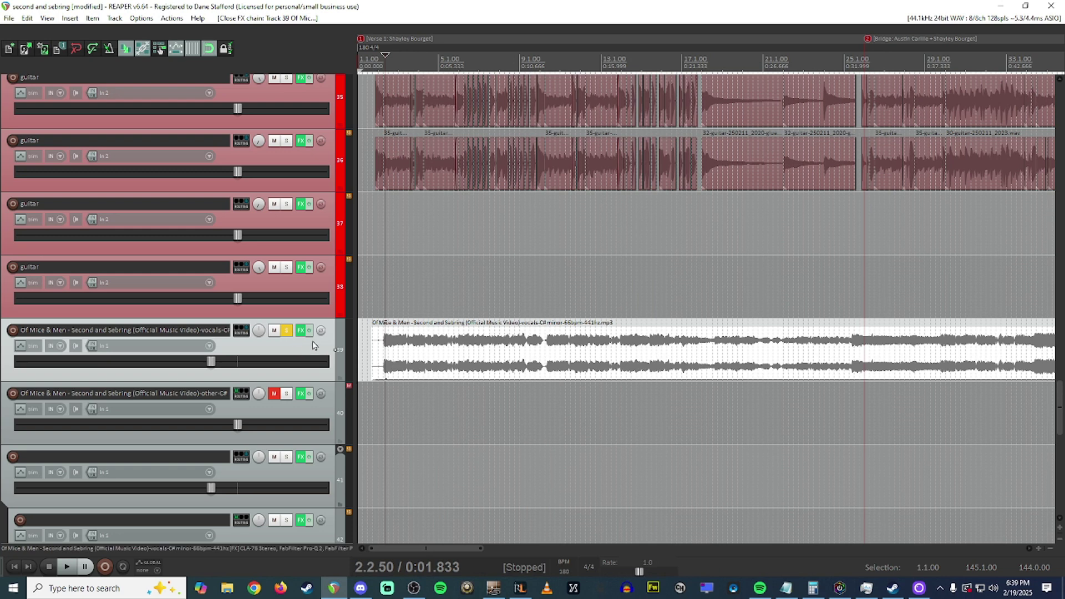
Play the soloed vocals track with its full effects chain enabled, then stop playback
{"action": "key", "text": "space"}
{"action": "scroll", "coordinate": [475, 415], "scroll_direction": "down", "scroll_amount": 2}
{"action": "scroll", "coordinate": [382, 400], "scroll_direction": "up", "scroll_amount": 1}
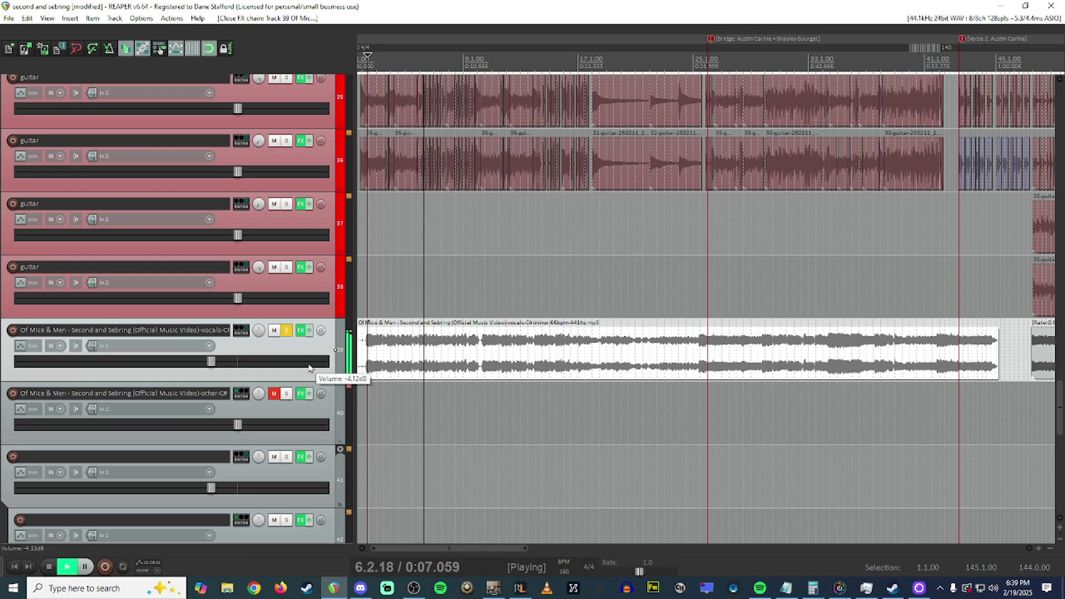
{"action": "key", "text": "space"}
Unsolo the vocals track and play the full mix from 1.4.00, just before the guitars enter
{"action": "left_click", "coordinate": [287, 331]}
{"action": "scroll", "coordinate": [483, 167], "scroll_direction": "up", "scroll_amount": 2}
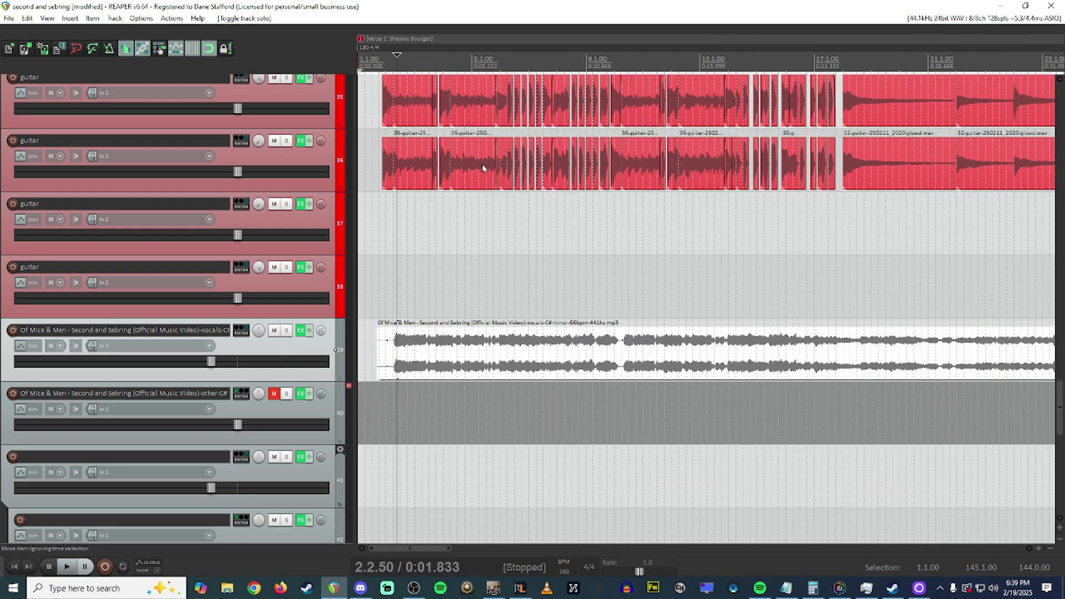
{"action": "left_click", "coordinate": [376, 309]}
{"action": "key", "text": "space"}
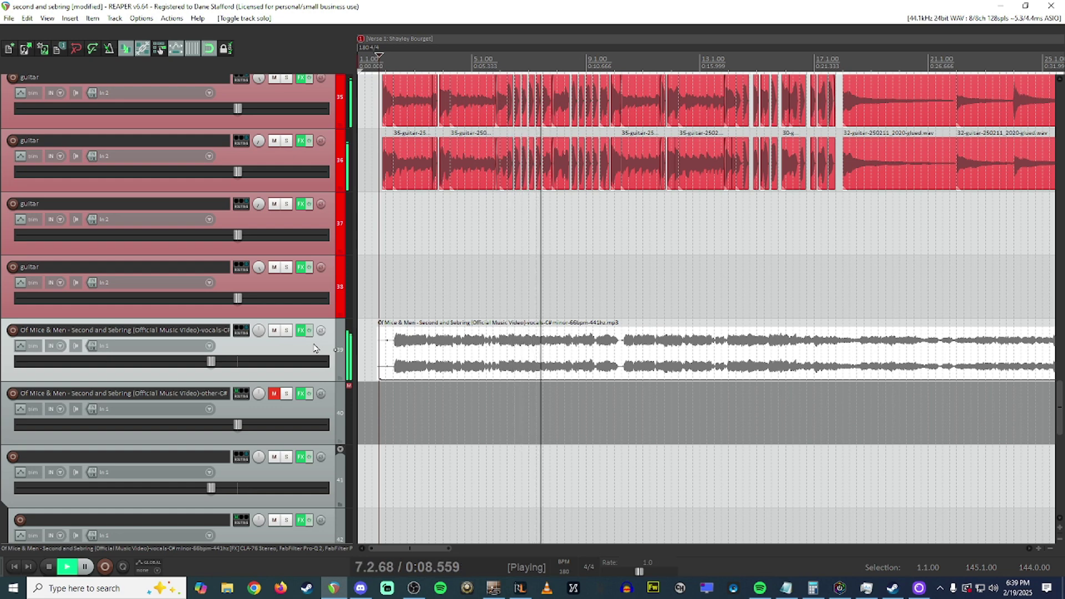
{"action": "key", "text": "space"}
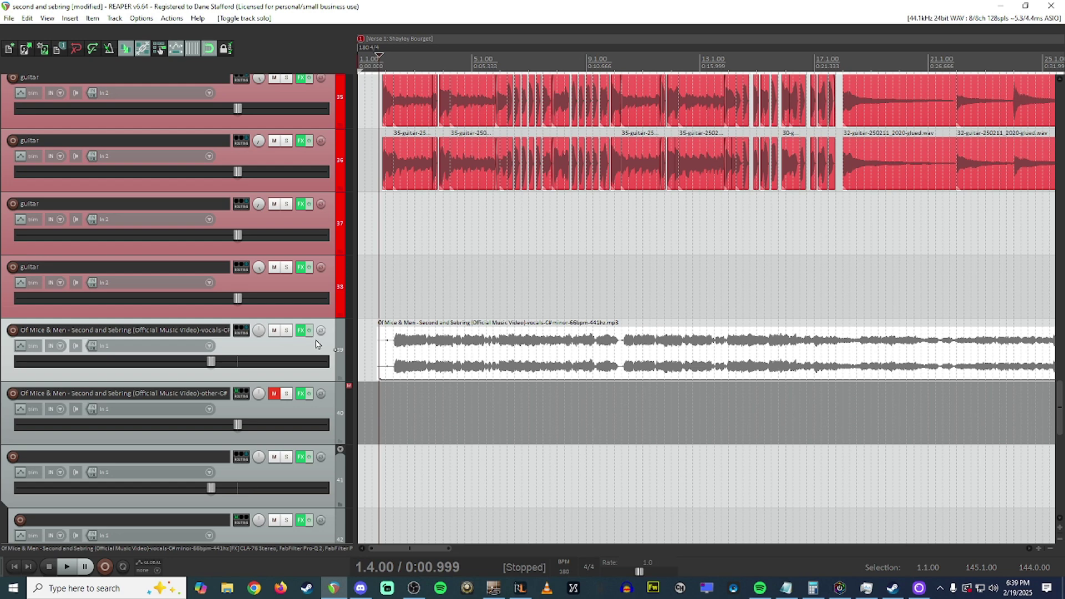
Solo the Drum Bus, play it from the Bridge marker, and set a time selection over the bridge from 26.1.00 to 43.1.00
{"action": "scroll", "coordinate": [316, 343], "scroll_direction": "down", "scroll_amount": 1}
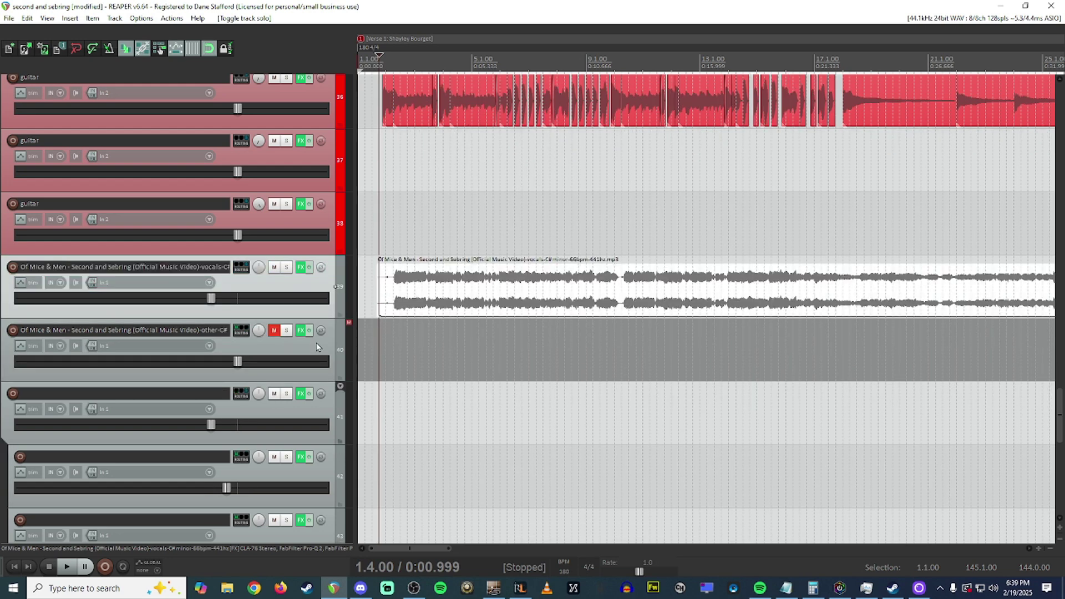
{"action": "scroll", "coordinate": [317, 341], "scroll_direction": "up", "scroll_amount": 2}
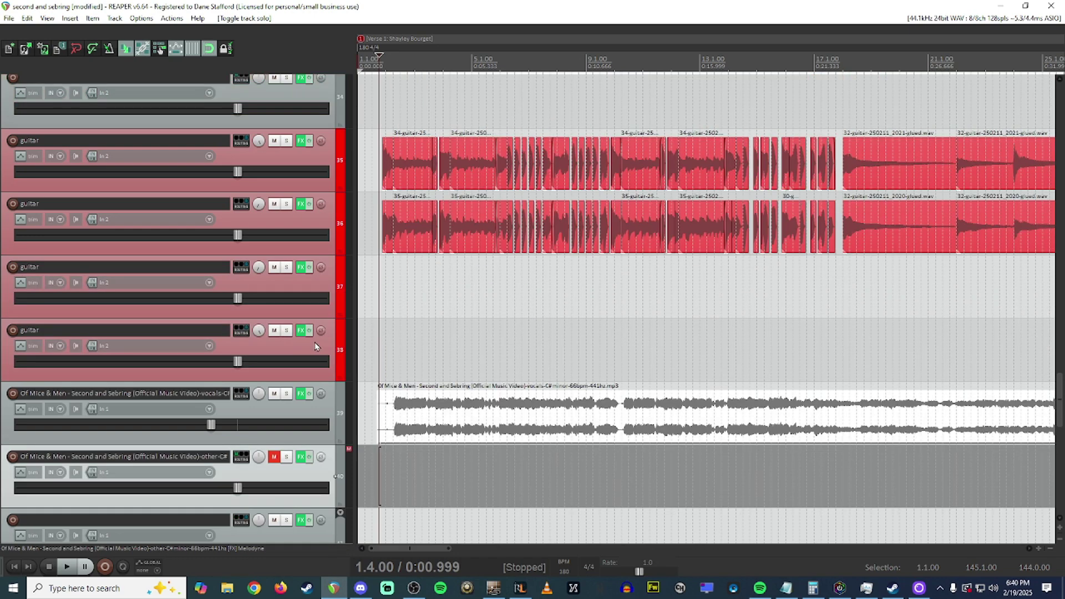
{"action": "scroll", "coordinate": [408, 302], "scroll_direction": "down", "scroll_amount": 5}
{"action": "scroll", "coordinate": [292, 311], "scroll_direction": "up", "scroll_amount": 20}
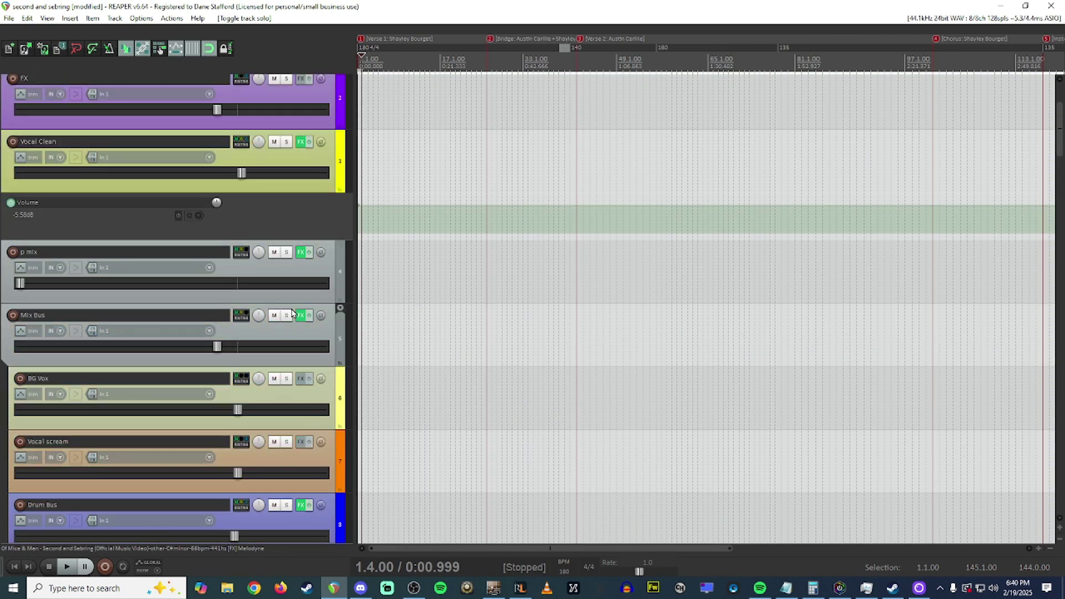
{"action": "scroll", "coordinate": [293, 312], "scroll_direction": "down", "scroll_amount": 5}
{"action": "left_click", "coordinate": [286, 199]}
{"action": "left_click", "coordinate": [488, 102]}
{"action": "key", "text": "space"}
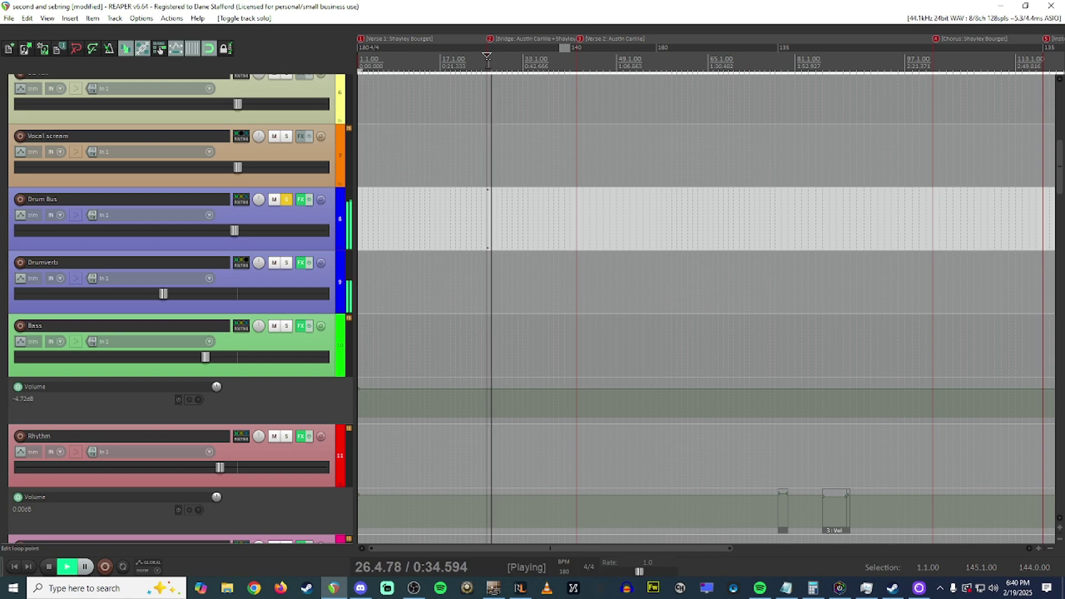
{"action": "left_click_drag", "start_coordinate": [487, 69], "coordinate": [576, 69]}
Stop playback, open the effects chain of the kik in track, and examine its Pro-Q 2 EQ bands
{"action": "scroll", "coordinate": [264, 244], "scroll_direction": "down", "scroll_amount": 2}
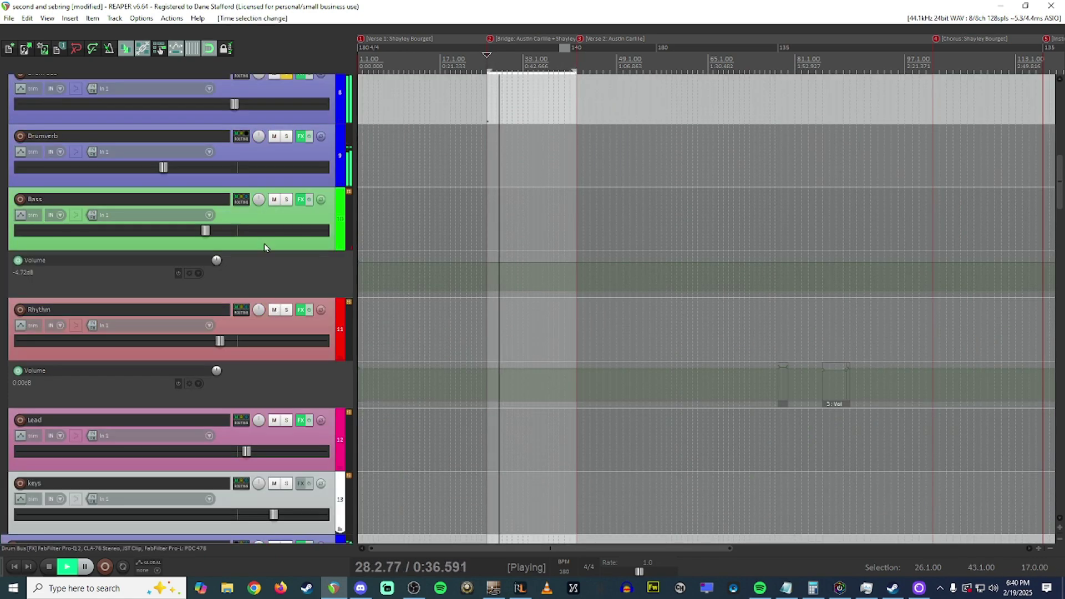
{"action": "scroll", "coordinate": [264, 247], "scroll_direction": "down", "scroll_amount": 8}
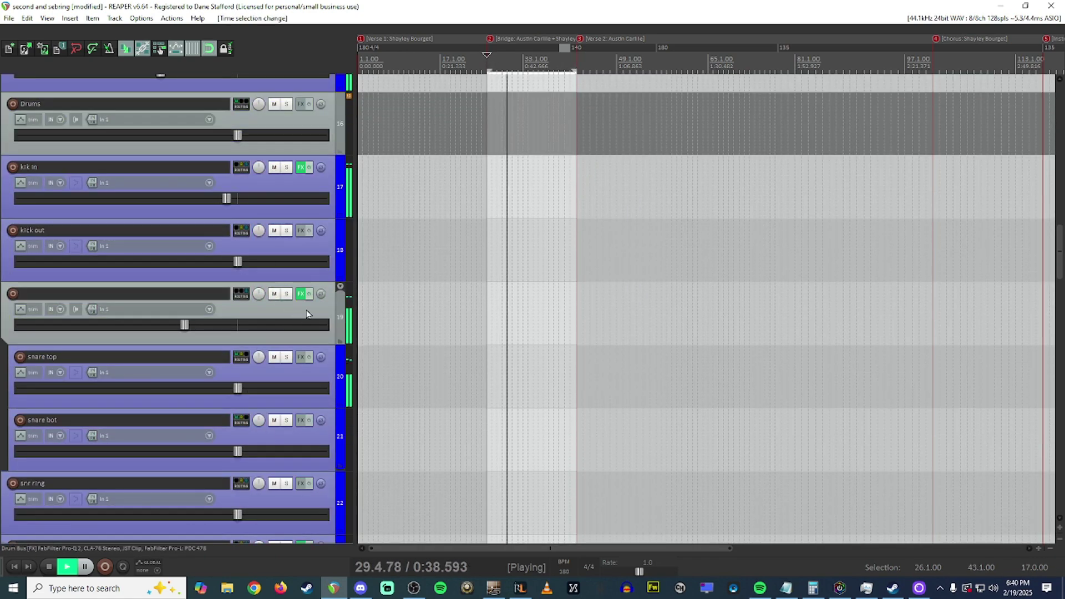
{"action": "key", "text": "space"}
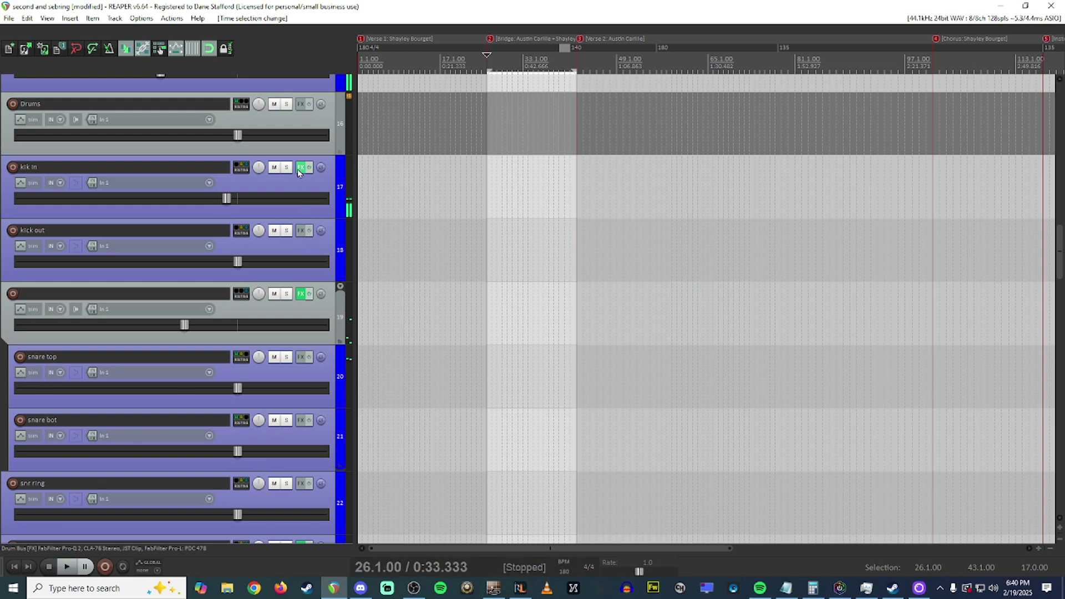
{"action": "left_click", "coordinate": [299, 169]}
{"action": "left_click_drag", "start_coordinate": [591, 121], "coordinate": [615, 122]}
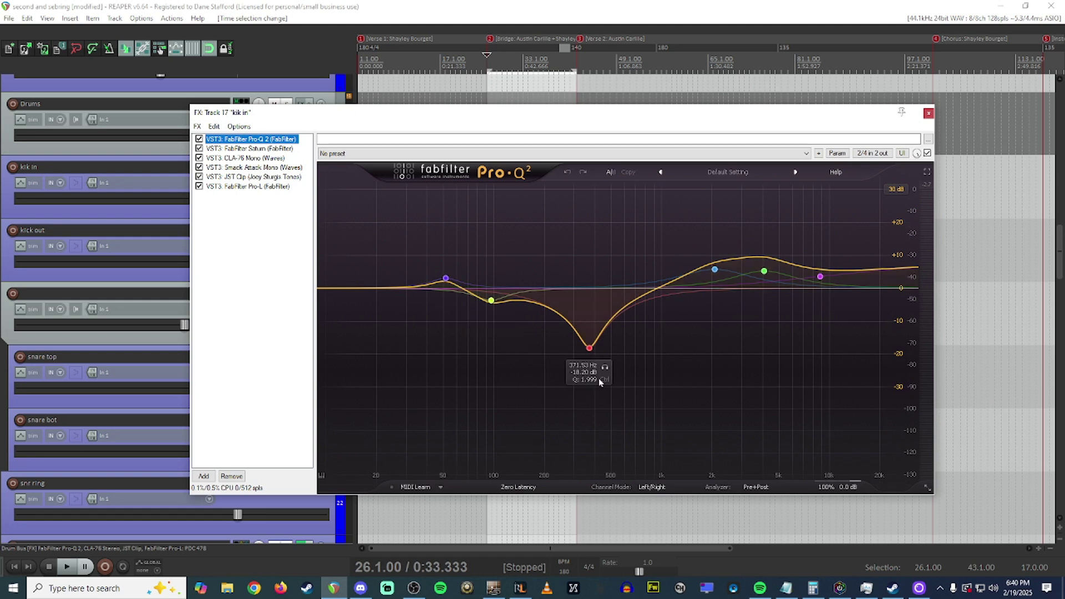
{"action": "mouse_move", "coordinate": [445, 280]}
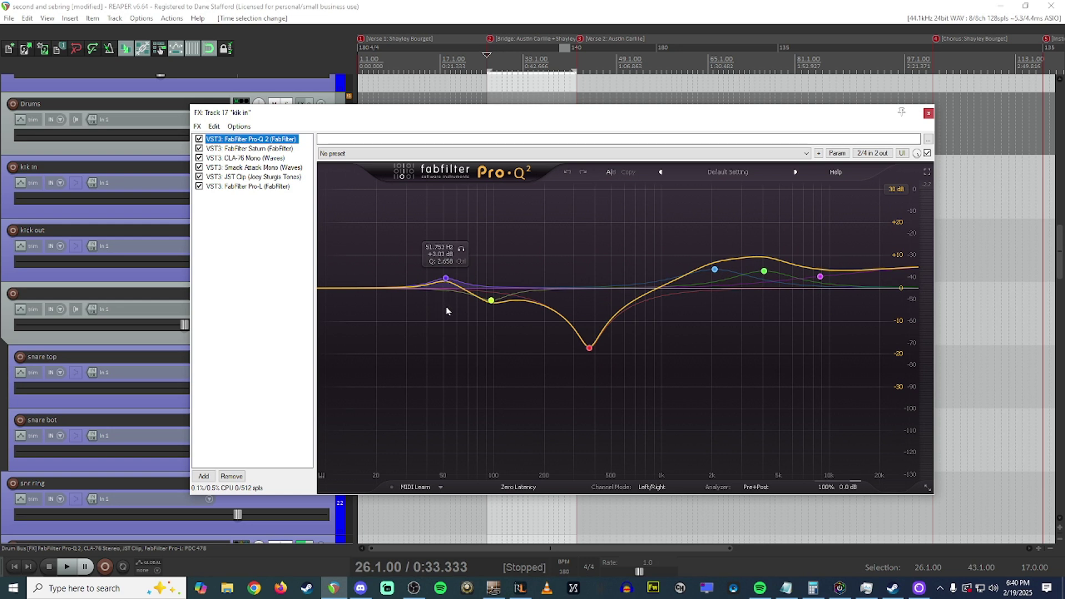
{"action": "mouse_move", "coordinate": [464, 315]}
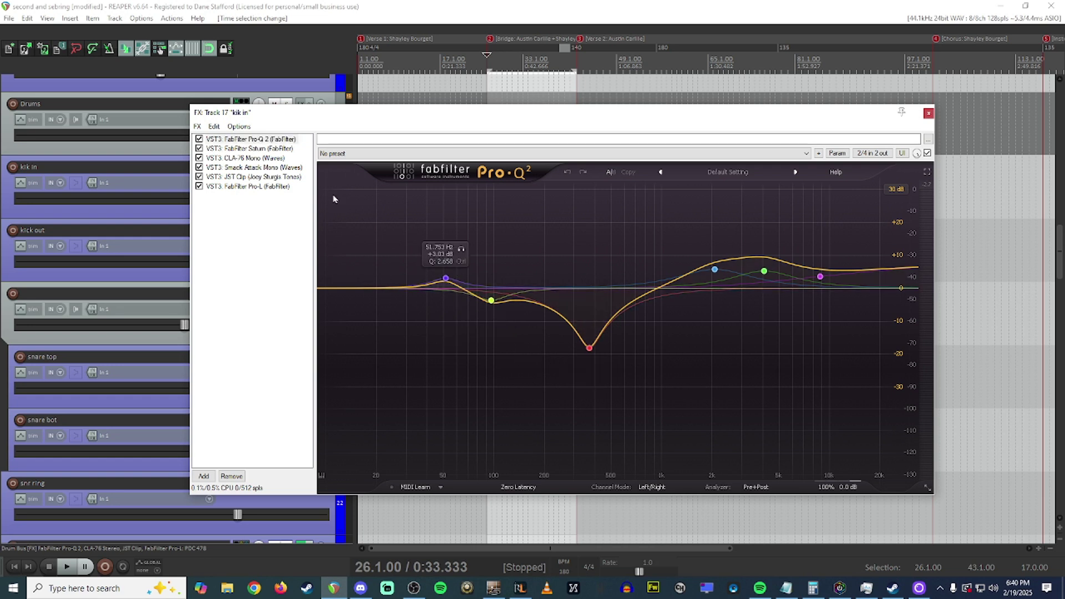
Check the Saturn saturation and CLA-76 Mono compressor settings in the kik in effects chain
{"action": "left_click", "coordinate": [285, 149]}
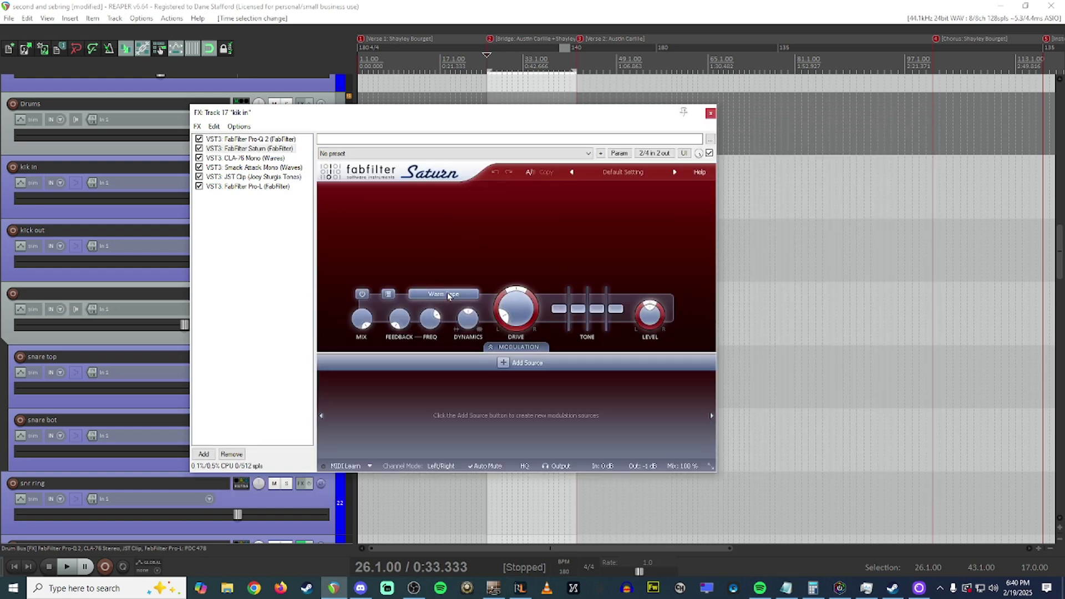
{"action": "key", "text": "Down"}
{"action": "key", "text": "space"}
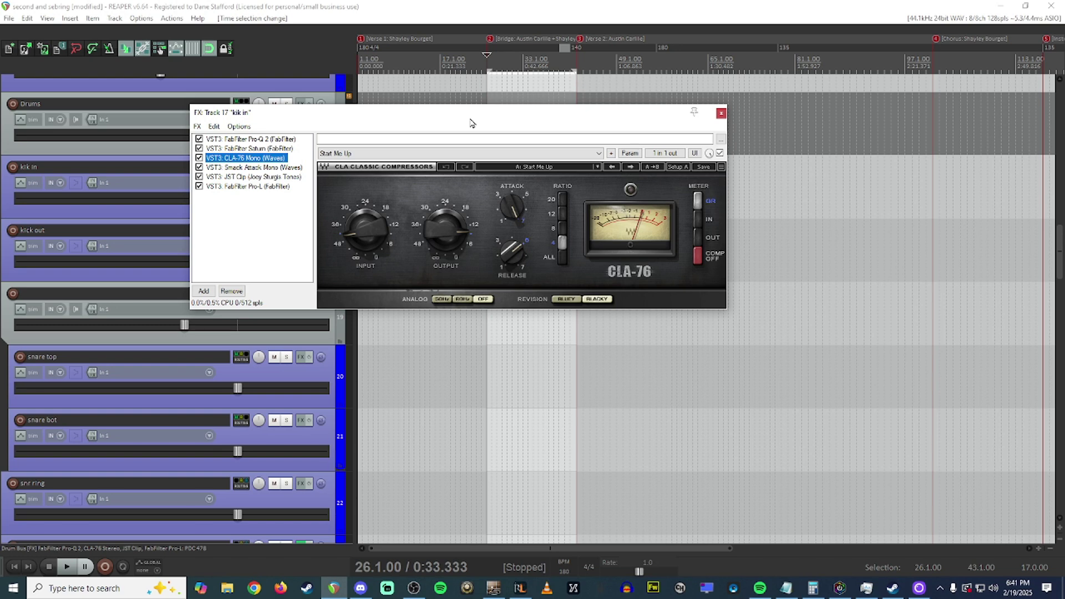
Play the drums to compare the kick with Smack Attack Mono bypassed and enabled, leave it enabled, and stop playback
{"action": "left_click", "coordinate": [287, 168]}
{"action": "key", "text": "space"}
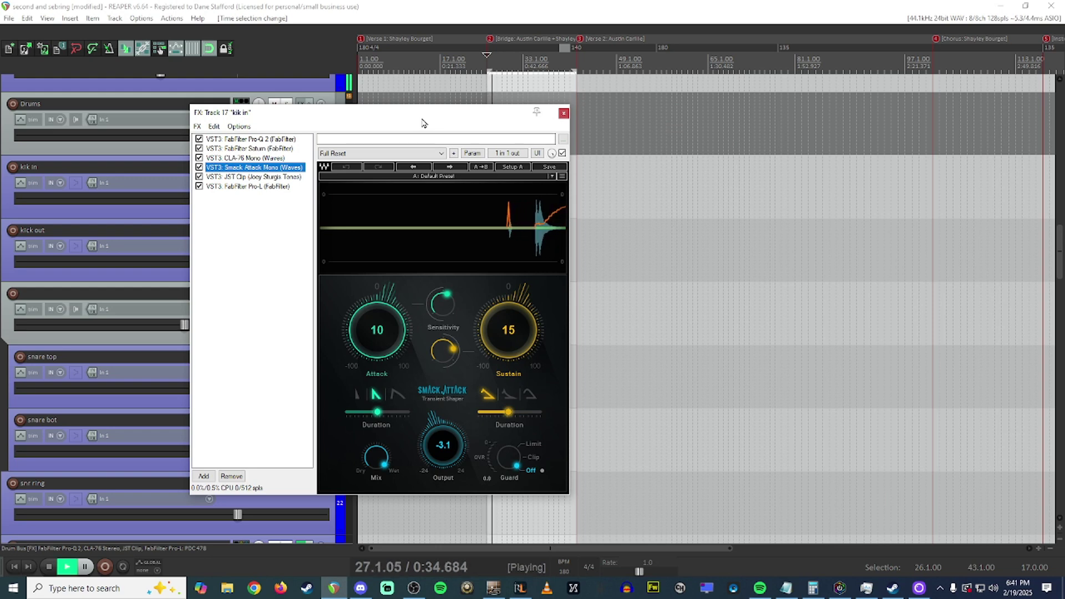
{"action": "left_click", "coordinate": [199, 167]}
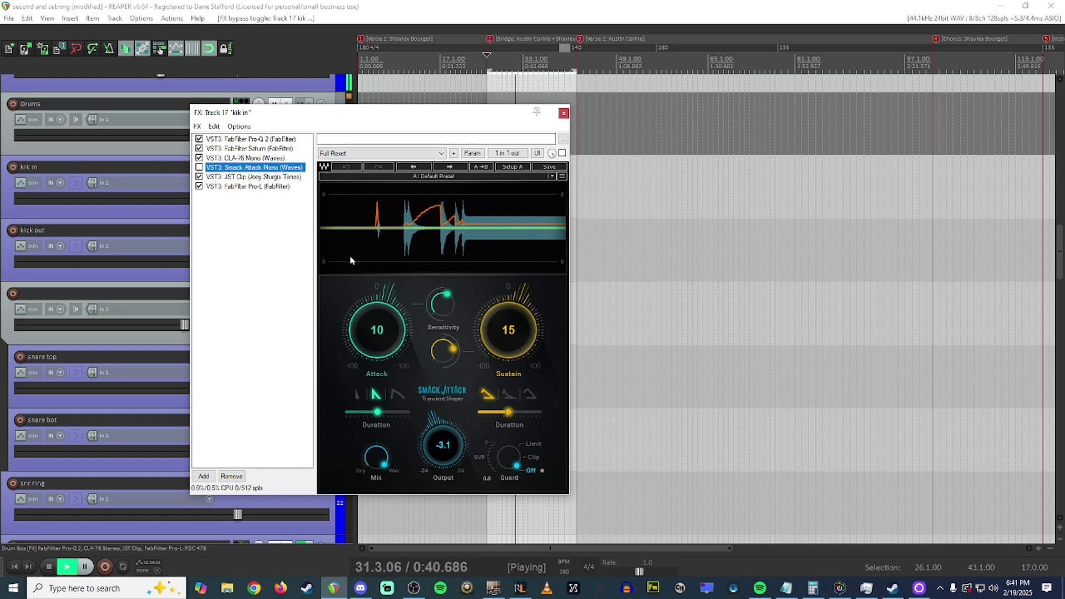
{"action": "left_click", "coordinate": [199, 167]}
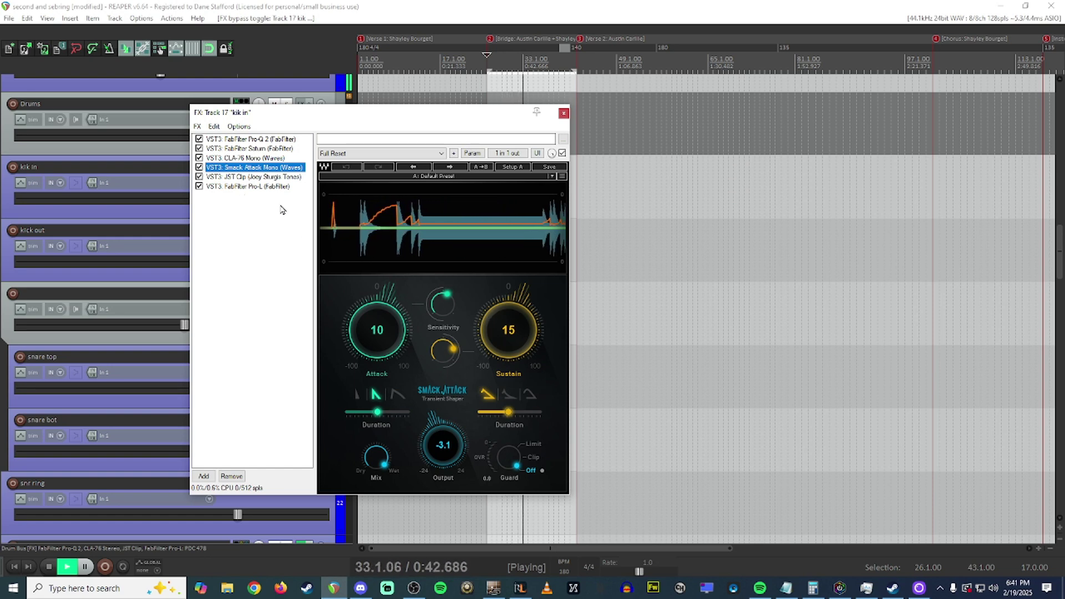
{"action": "key", "text": "space"}
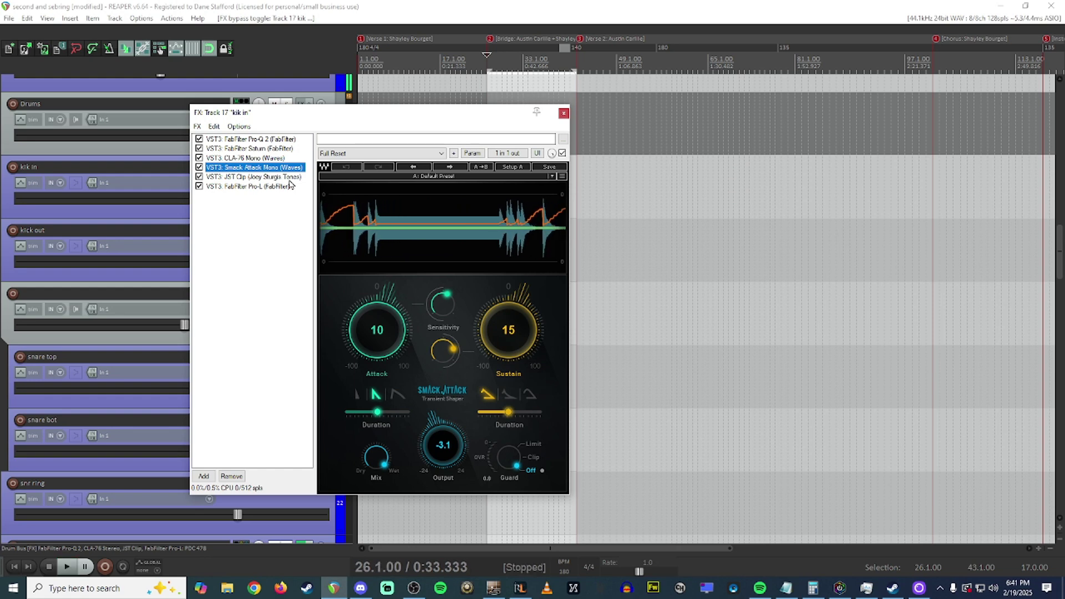
Compare the kick with JST Clip bypassed and enabled, then check the Pro-L limiter during playback and close the chain
{"action": "left_click", "coordinate": [289, 180]}
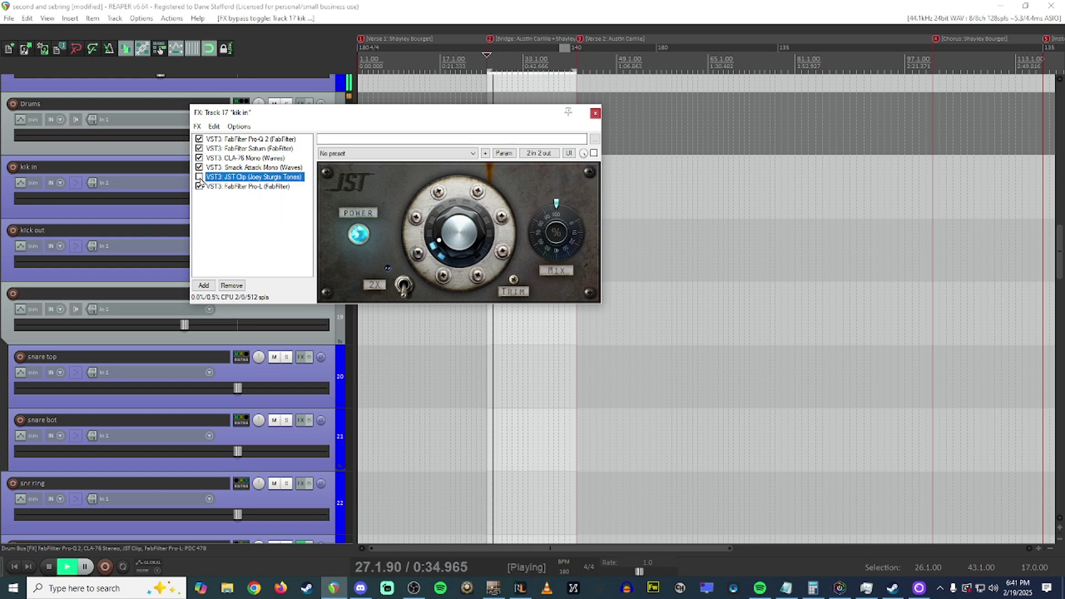
{"action": "left_click", "coordinate": [199, 177]}
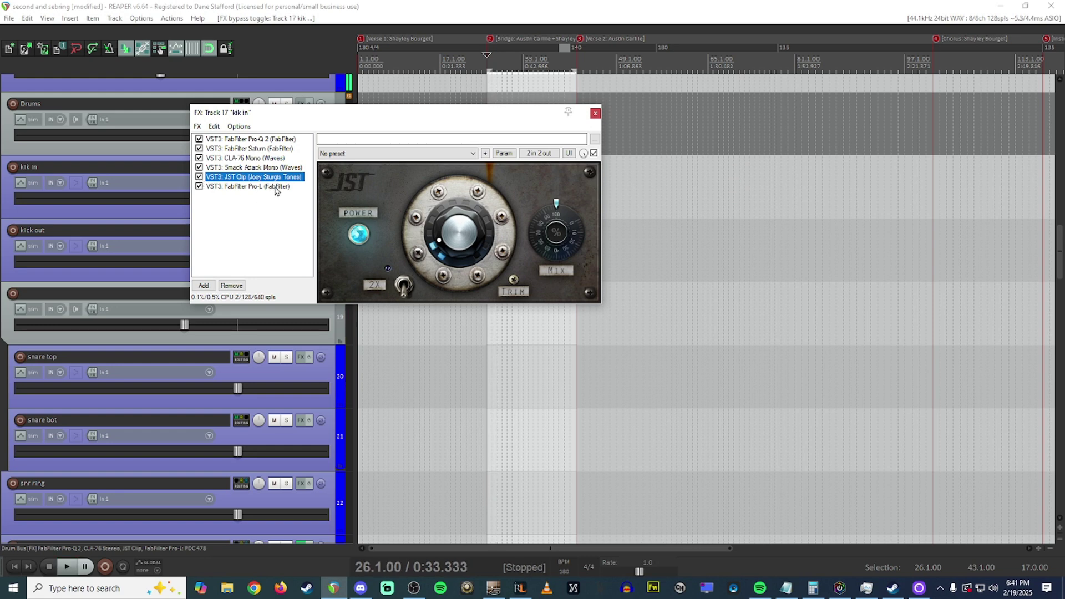
{"action": "left_click", "coordinate": [277, 187]}
{"action": "key", "text": "space"}
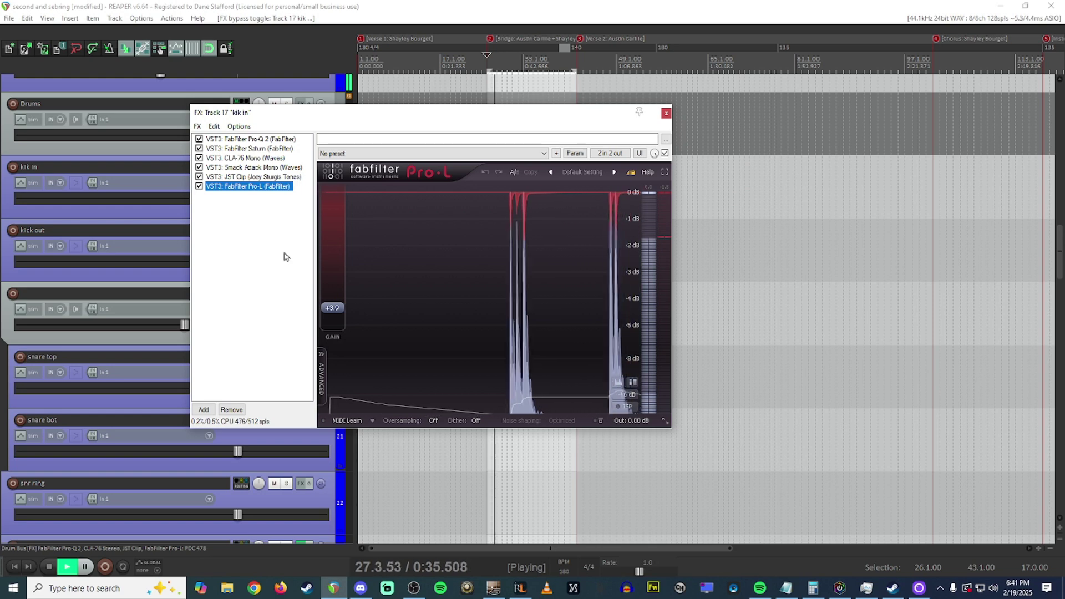
{"action": "left_click", "coordinate": [666, 115]}
{"action": "key", "text": "space"}
Solo the unnamed folder track above snare top and play it from the start of the bridge selection
{"action": "scroll", "coordinate": [280, 293], "scroll_direction": "down", "scroll_amount": 1}
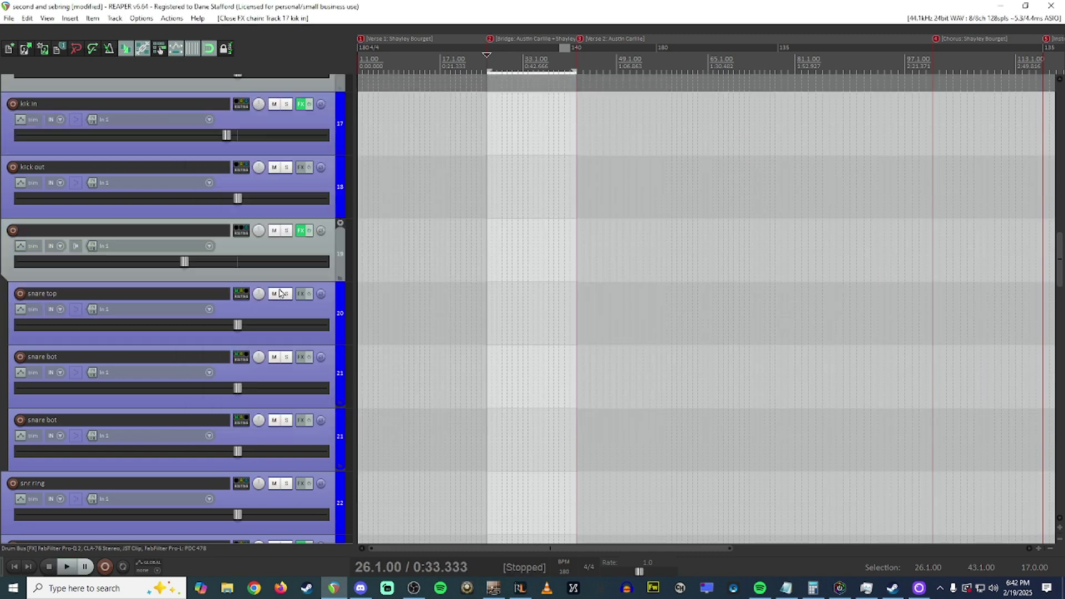
{"action": "left_click", "coordinate": [287, 231]}
{"action": "key", "text": "space"}
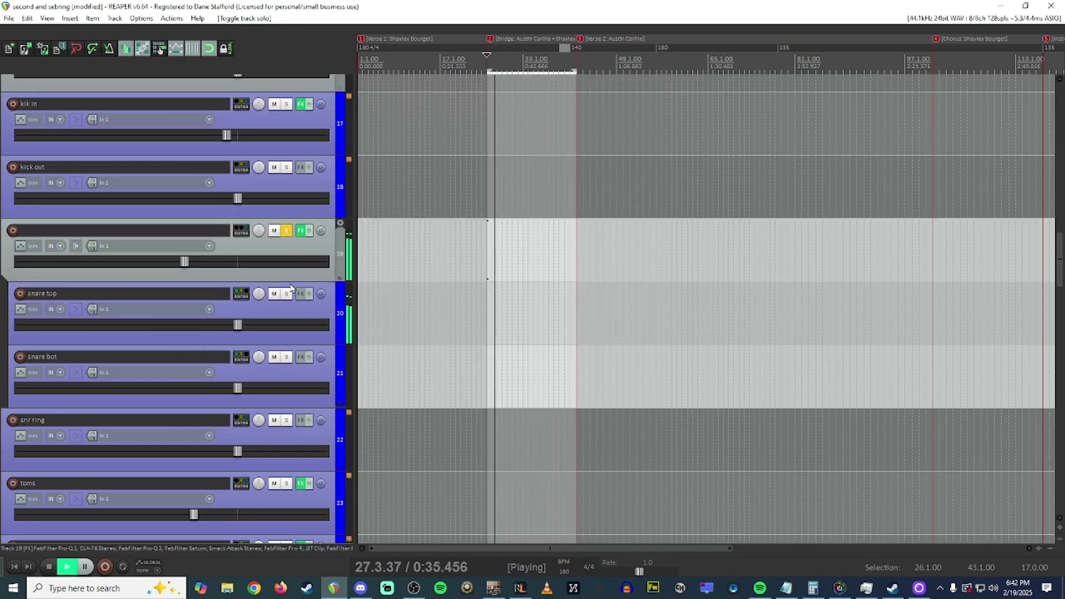
Use the drum MIDI item to locate the bridge's snare hits and start playback from 28.3.00
{"action": "scroll", "coordinate": [292, 290], "scroll_direction": "down", "scroll_amount": 9}
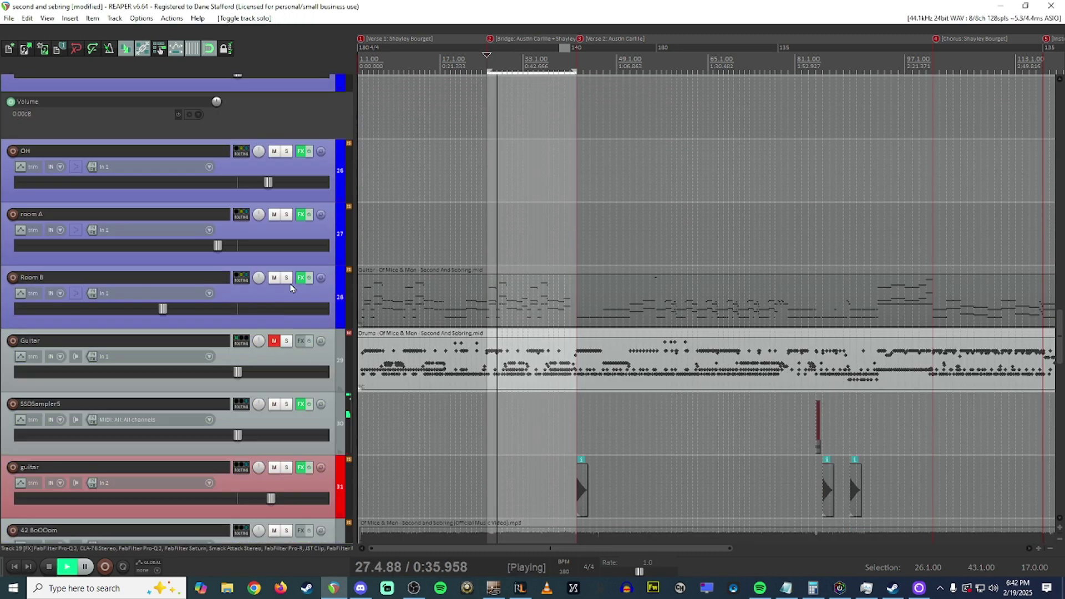
{"action": "key", "text": "space"}
{"action": "scroll", "coordinate": [377, 303], "scroll_direction": "up", "scroll_amount": 5}
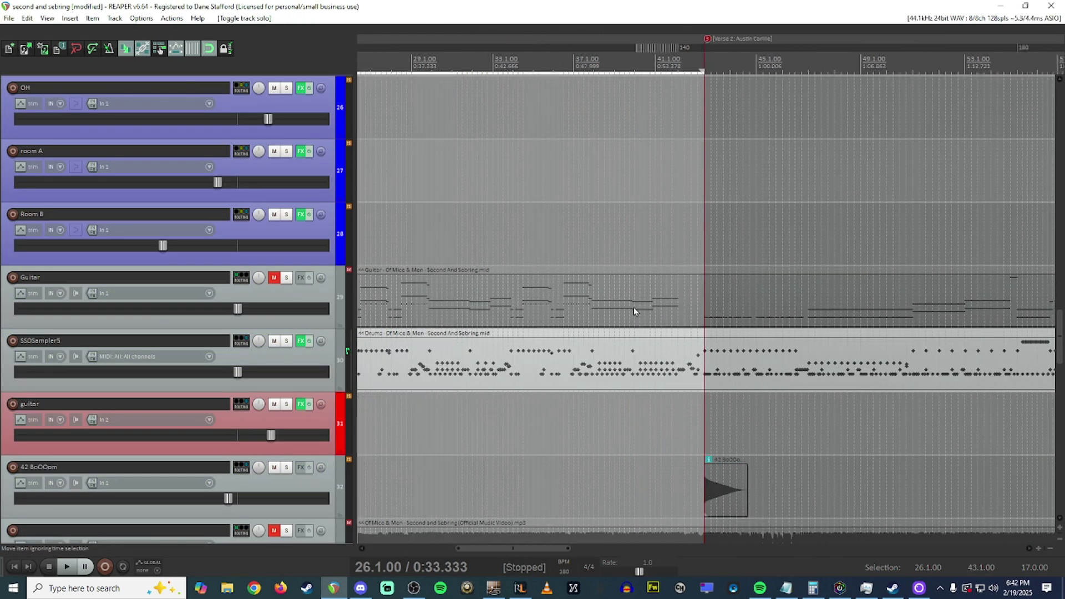
{"action": "left_click", "coordinate": [429, 196]}
{"action": "key", "text": "space"}
{"action": "left_click", "coordinate": [403, 238]}
{"action": "scroll", "coordinate": [403, 238], "scroll_direction": "up", "scroll_amount": 2}
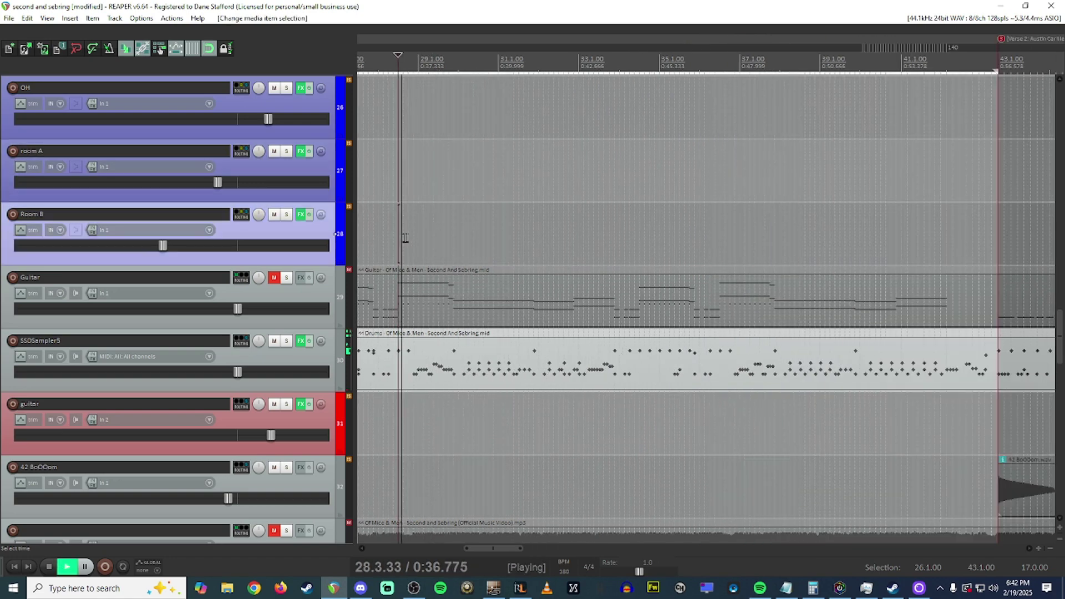
{"action": "scroll", "coordinate": [442, 245], "scroll_direction": "down", "scroll_amount": 1}
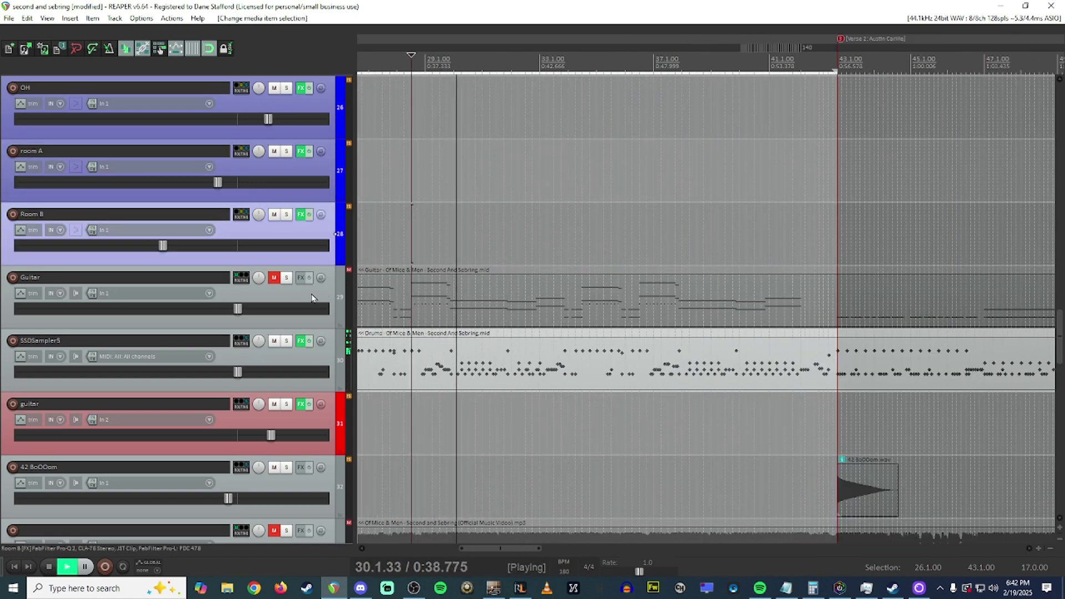
Stop playback, open the snare folder's effects chain, and inspect the low-cut band in the first Pro-Q 2
{"action": "scroll", "coordinate": [292, 295], "scroll_direction": "up", "scroll_amount": 10}
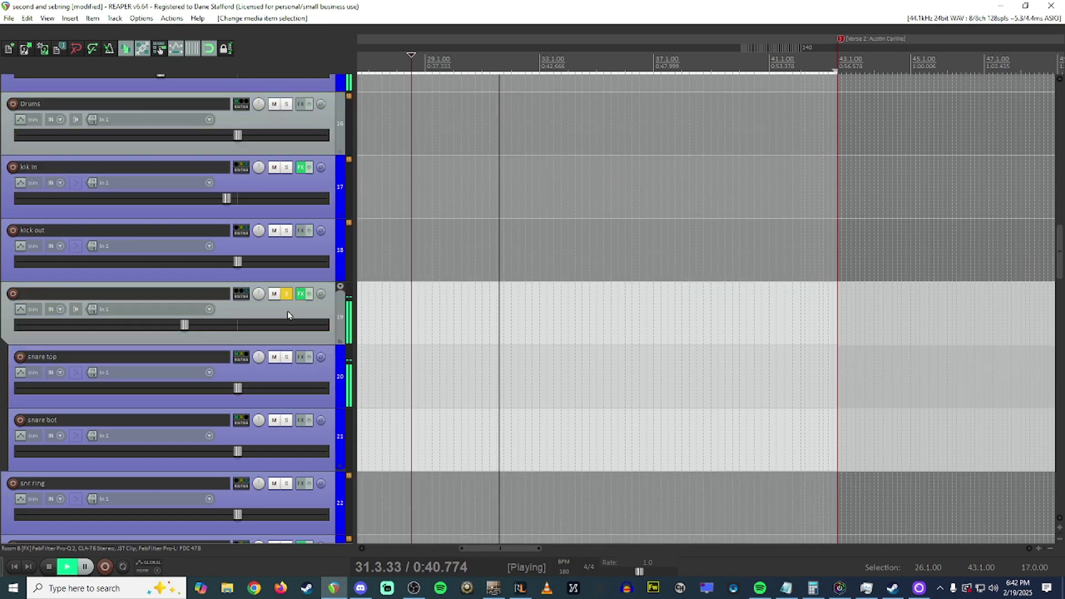
{"action": "key", "text": "space"}
{"action": "left_click", "coordinate": [287, 315]}
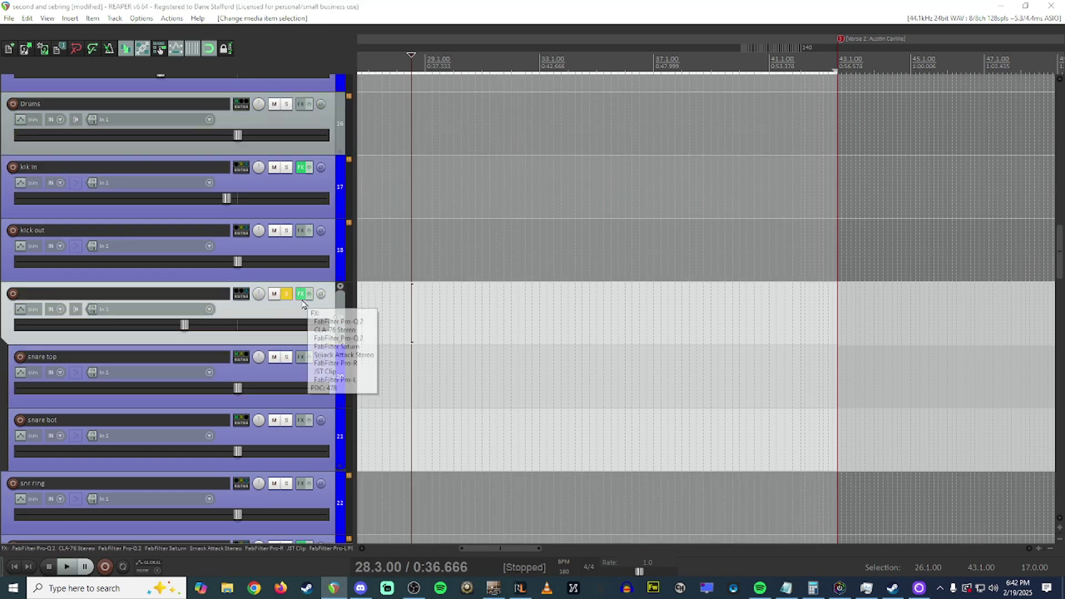
{"action": "left_click", "coordinate": [301, 294]}
{"action": "left_click_drag", "start_coordinate": [459, 237], "coordinate": [459, 242]}
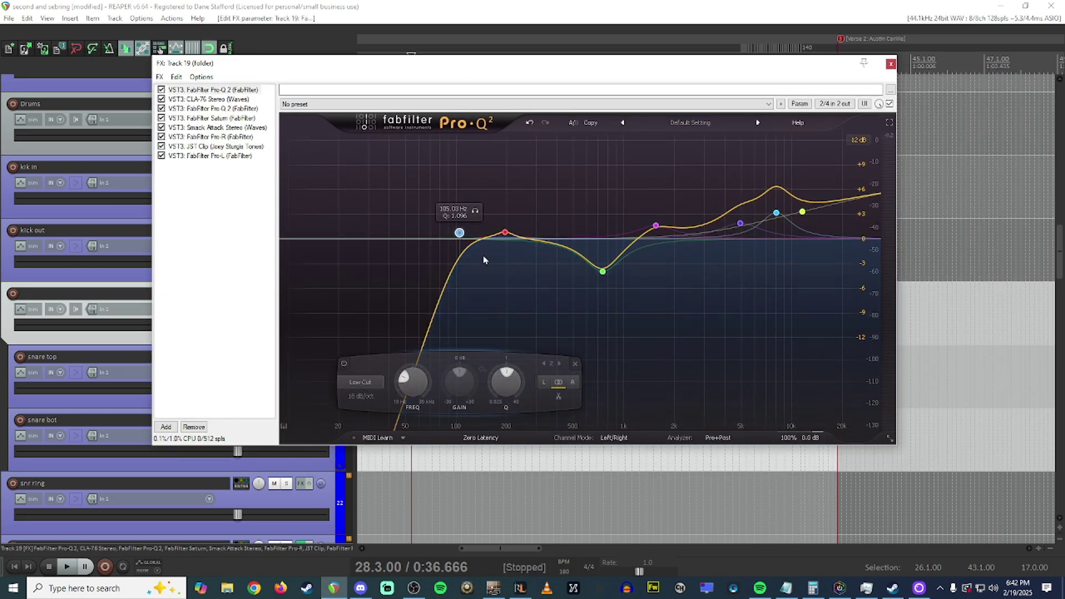
Set the low bell band of the snare's first Pro-Q 2 to about 199 Hz and +1.08 dB during playback
{"action": "left_click", "coordinate": [505, 233]}
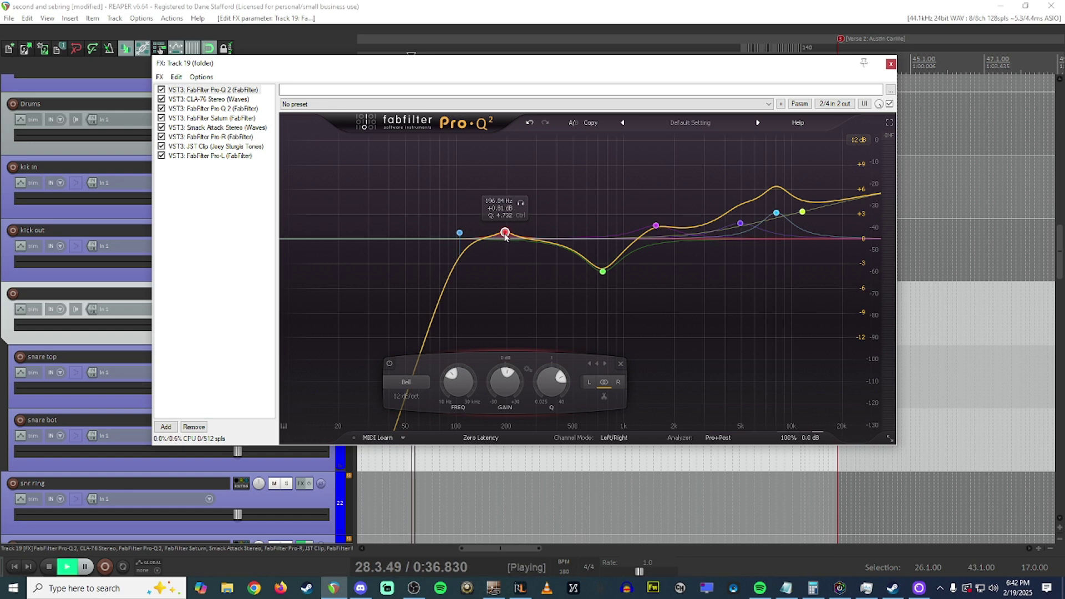
{"action": "mouse_move", "coordinate": [505, 236]}
{"action": "left_mouse_down"}
{"action": "mouse_move", "coordinate": [508, 197]}
{"action": "mouse_move", "coordinate": [511, 237]}
{"action": "left_mouse_up"}
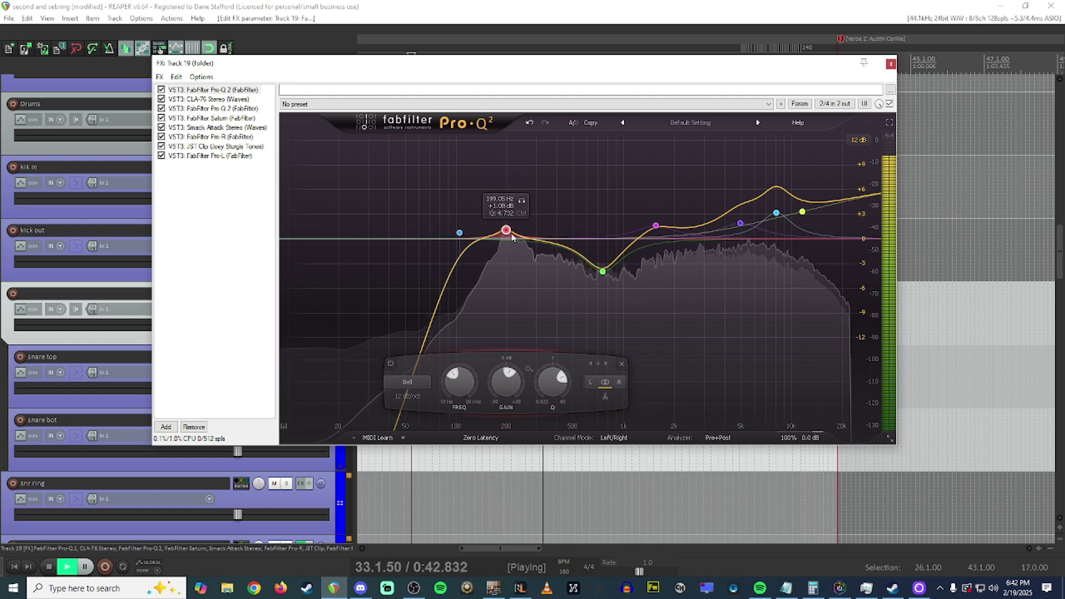
{"action": "key", "text": "space"}
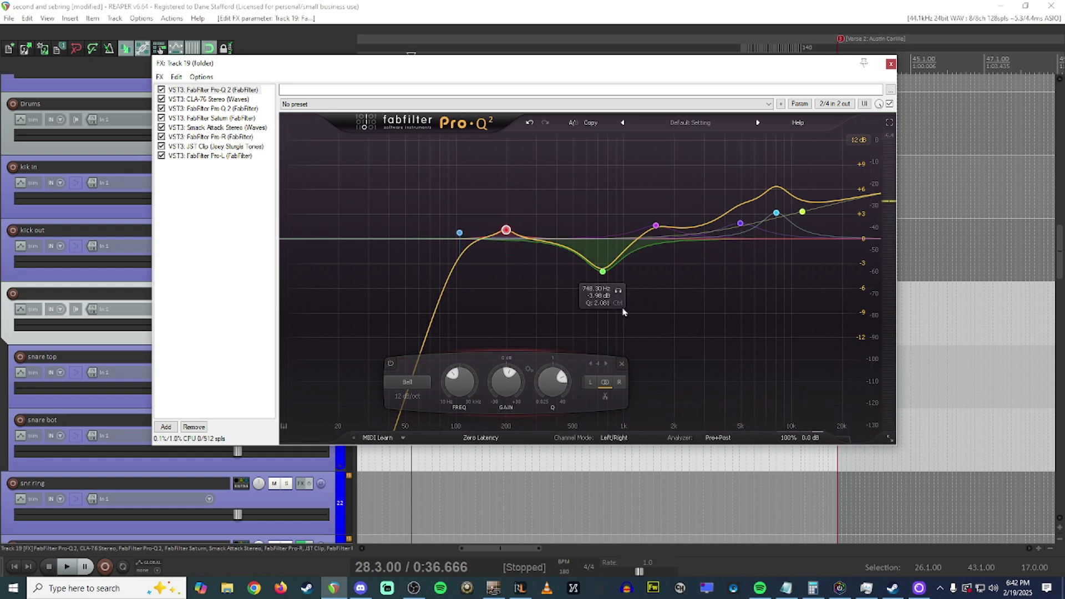
Examine the midrange cut and high-frequency boosts in the snare's first Pro-Q 2, and listen to the snare with them
{"action": "left_click", "coordinate": [604, 273]}
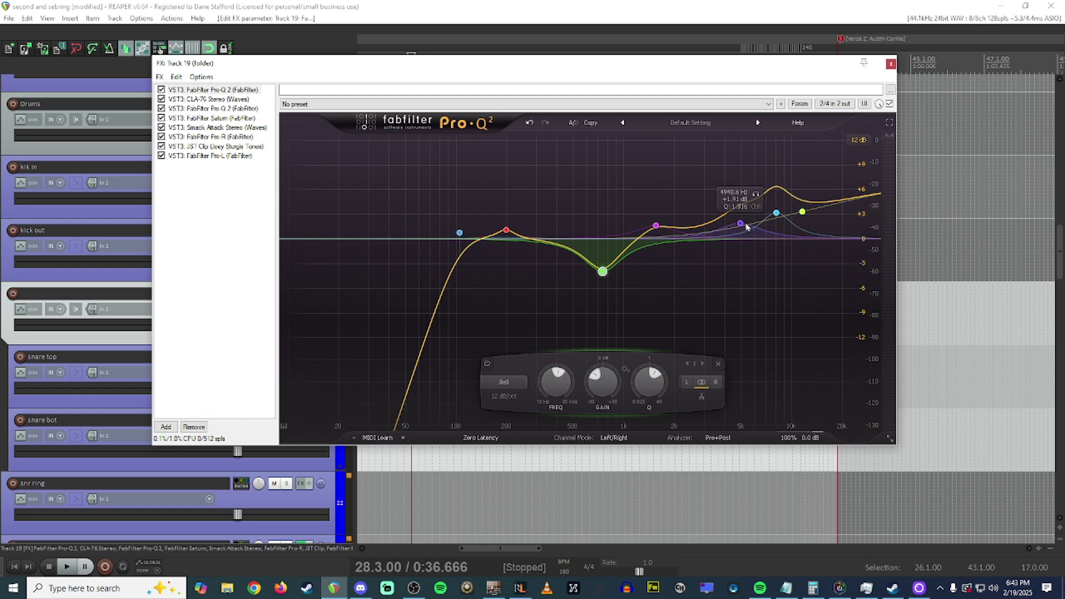
{"action": "left_click", "coordinate": [802, 213]}
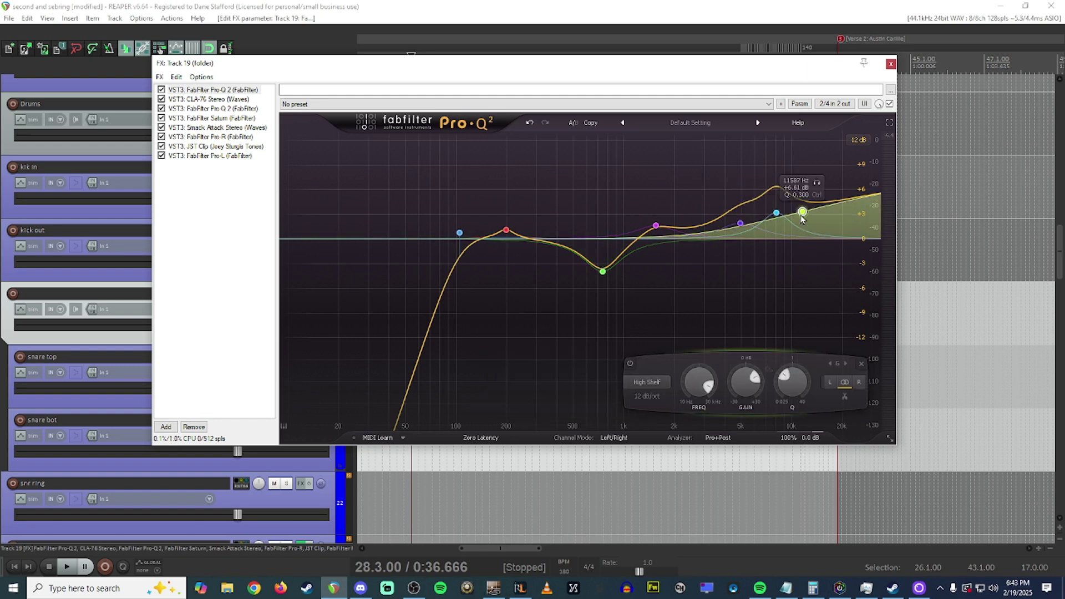
{"action": "key", "text": "space"}
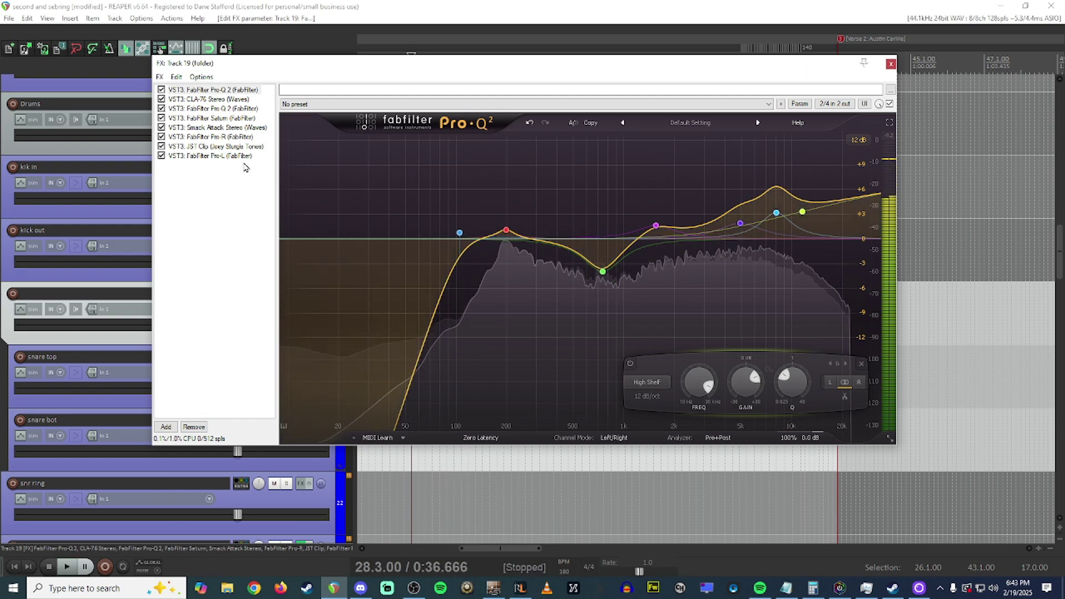
Check the CLA-76 Stereo, second Pro-Q 2 and Saturn settings in the snare folder's effects chain
{"action": "left_click", "coordinate": [210, 99]}
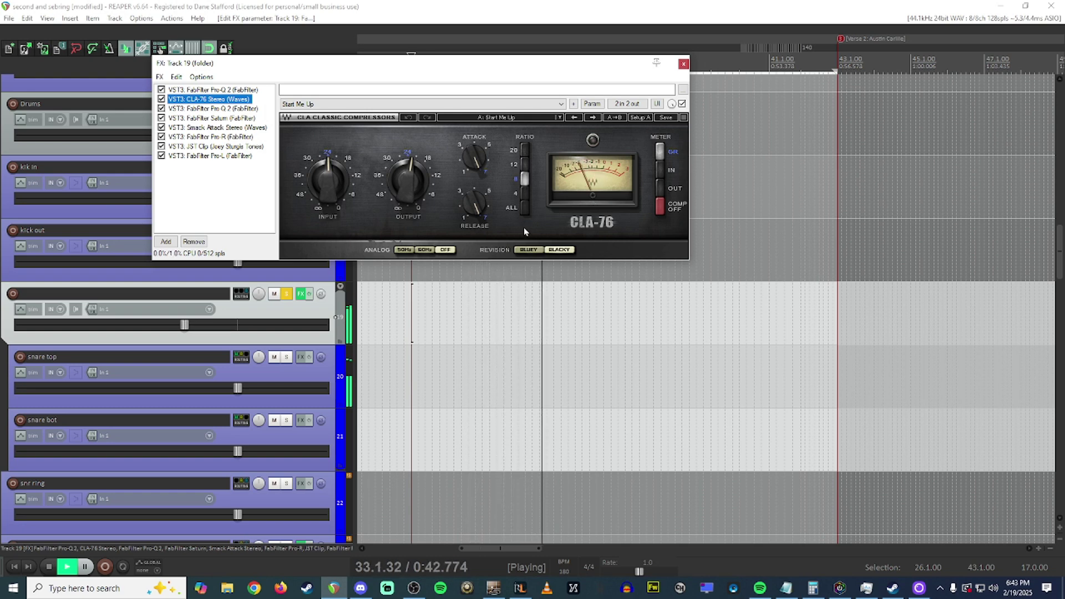
{"action": "key", "text": "space"}
{"action": "left_click", "coordinate": [240, 108]}
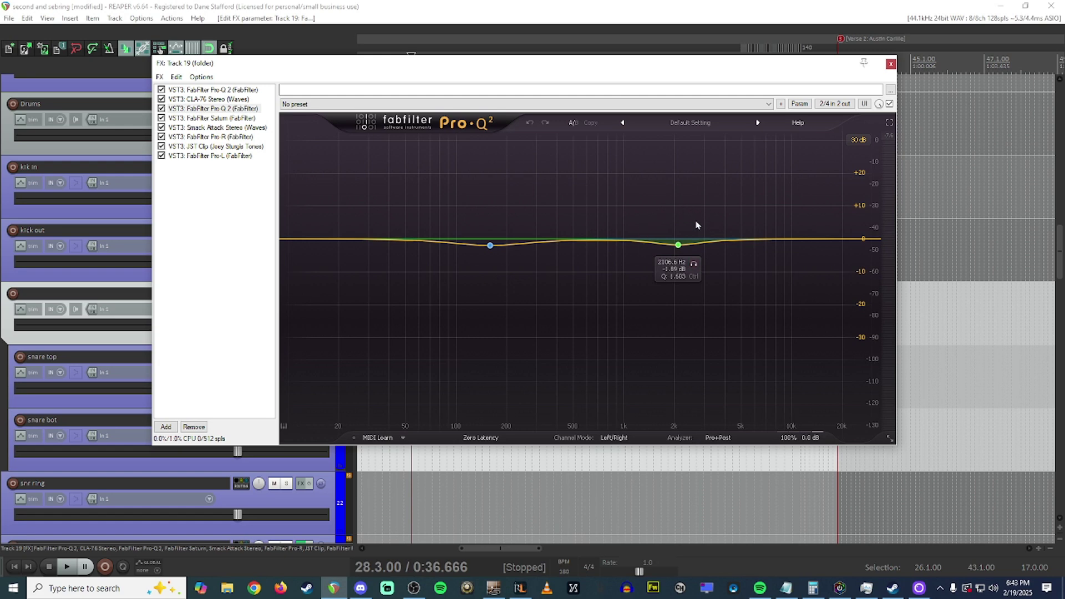
{"action": "left_click", "coordinate": [222, 119]}
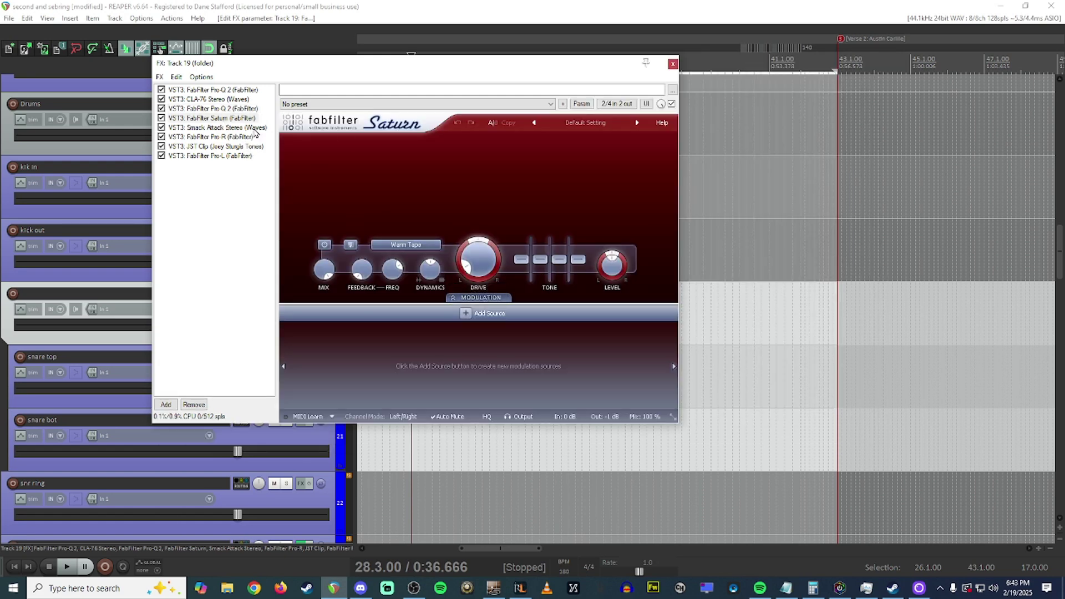
Check the Smack Attack Stereo attack, sustain and output settings on the snare during playback, and stop playback
{"action": "left_click", "coordinate": [255, 128]}
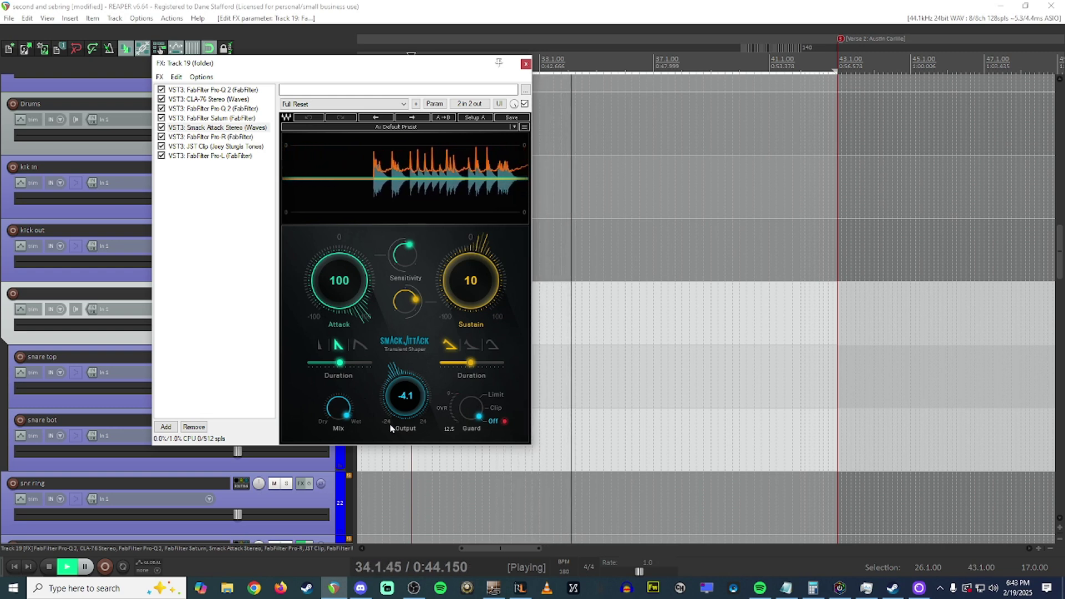
{"action": "key", "text": "space"}
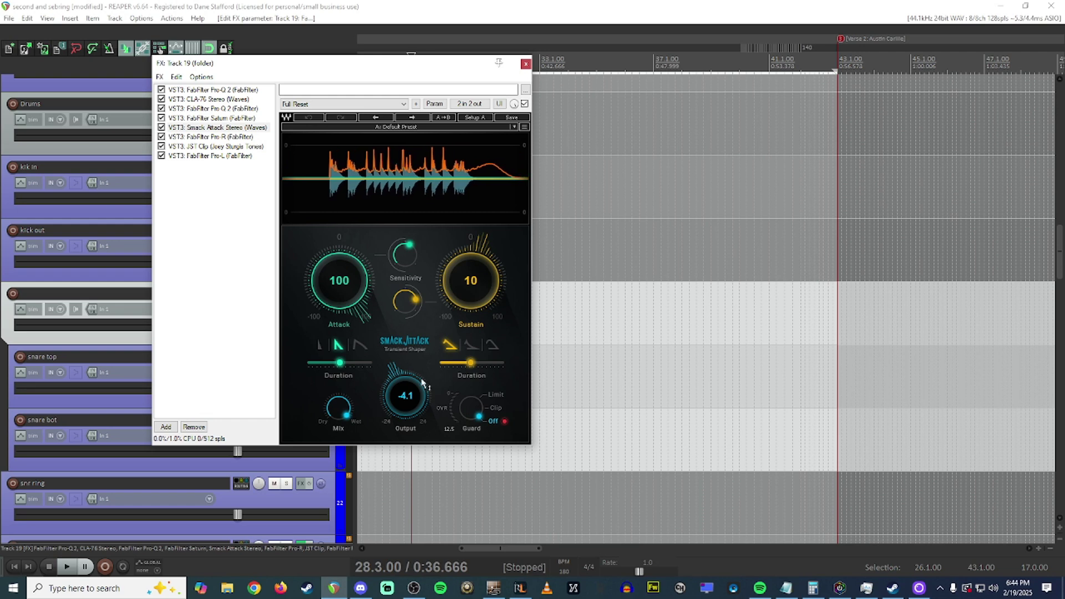
Check the Pro-R reverb settings on the snare folder and audition its mix amount during playback
{"action": "key", "text": "Down"}
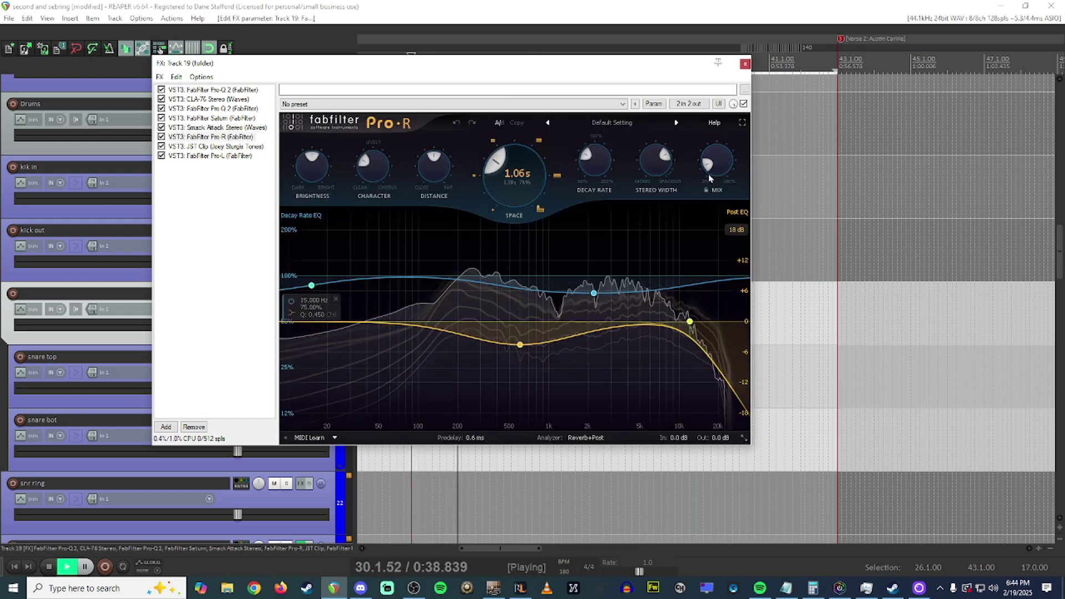
{"action": "left_click_drag", "start_coordinate": [709, 178], "coordinate": [593, 267]}
{"action": "key", "text": "space"}
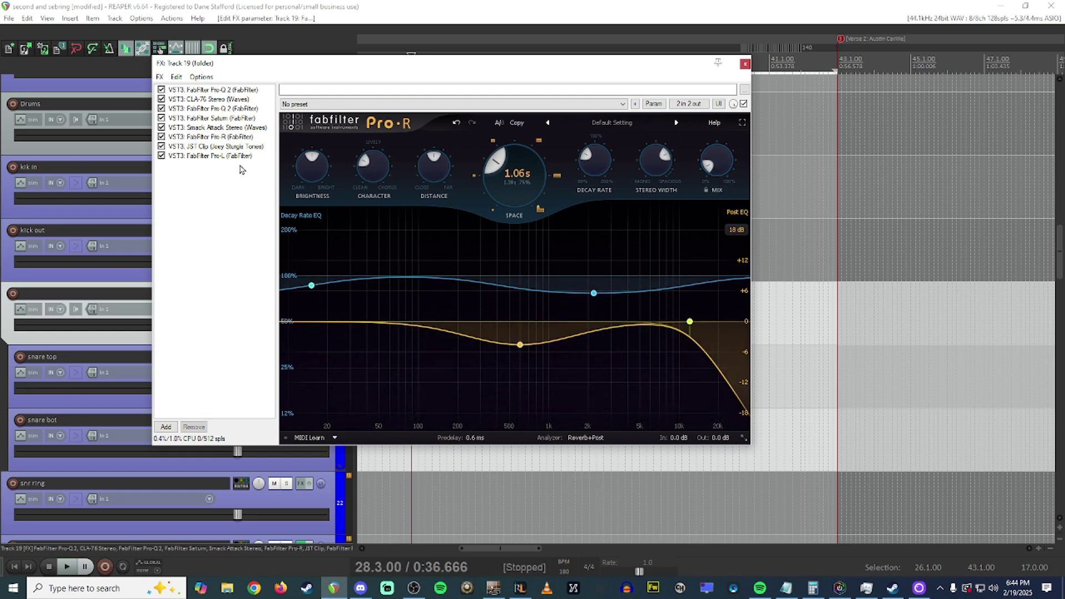
Check the JST Clip settings on the snare folder, and watch the Pro-L limiter work during playback
{"action": "left_click", "coordinate": [248, 147]}
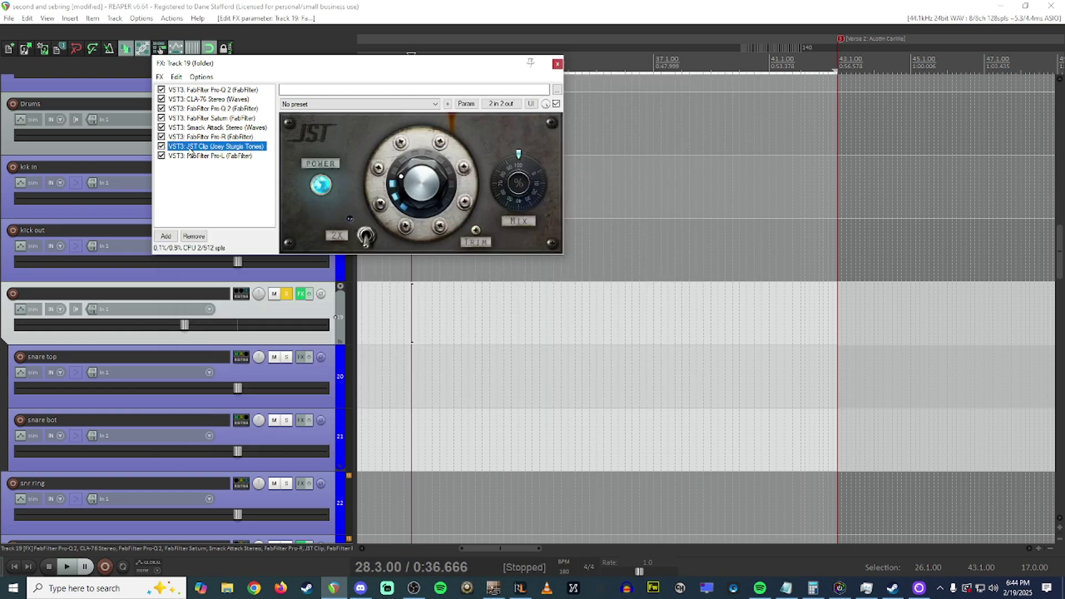
{"action": "left_click", "coordinate": [242, 156]}
{"action": "key", "text": "space"}
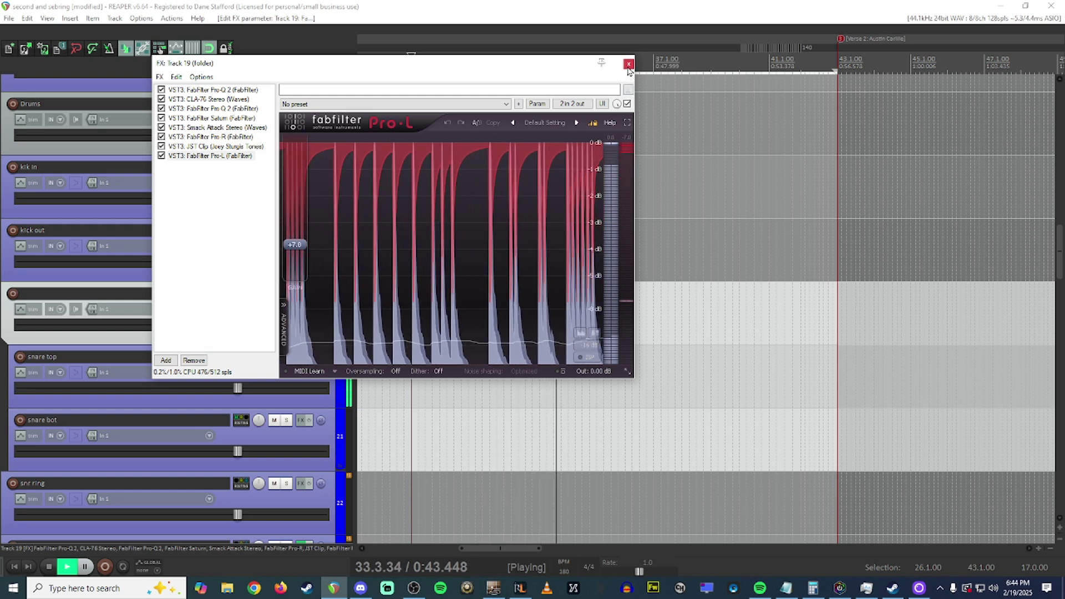
{"action": "key", "text": "space"}
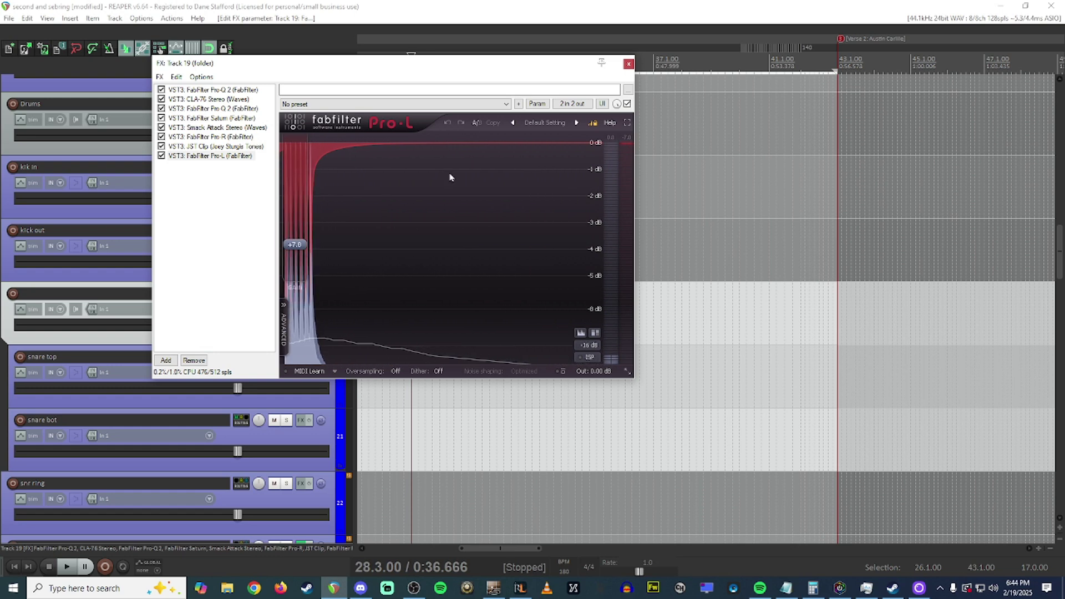
Set the snare's Pro-L gain to +2.89 dB and raise the snare folder's volume to compensate during playback
{"action": "left_click_drag", "start_coordinate": [482, 68], "coordinate": [634, 75]}
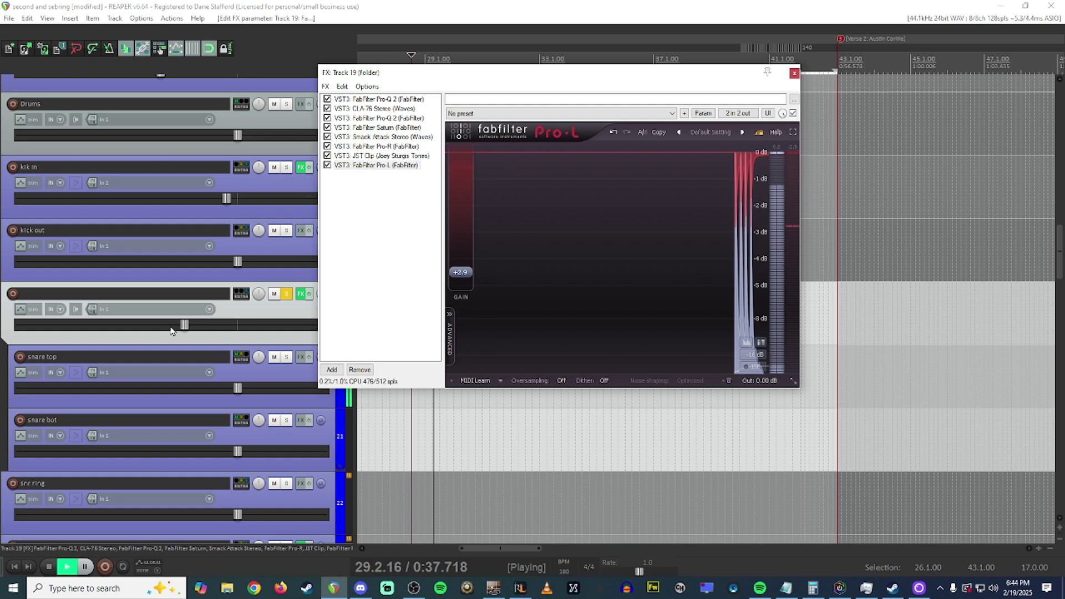
{"action": "left_click_drag", "start_coordinate": [184, 329], "coordinate": [206, 333]}
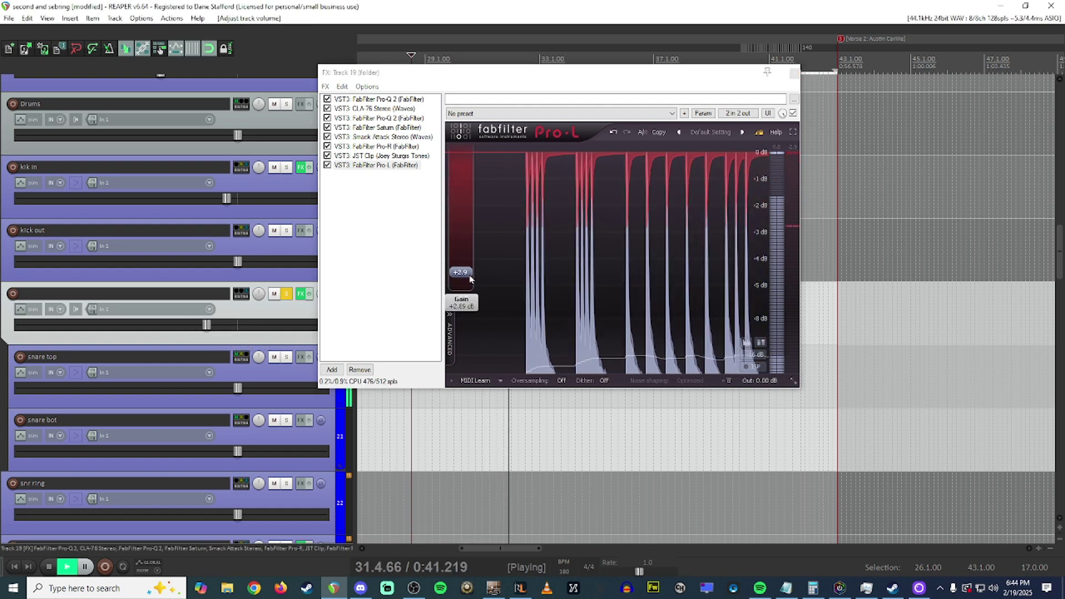
{"action": "key", "text": "space"}
Unsolo the snare folder, close its effects chain and listen to the snare in the full mix
{"action": "left_click", "coordinate": [286, 293]}
{"action": "left_click", "coordinate": [304, 293]}
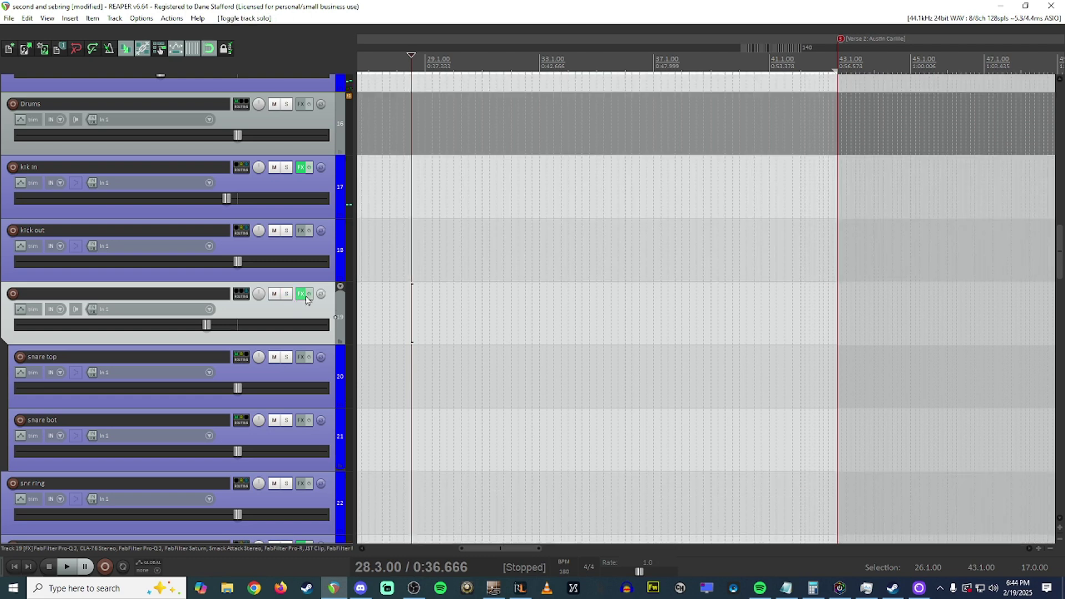
{"action": "key", "text": "space"}
{"action": "mouse_move", "coordinate": [302, 325]}
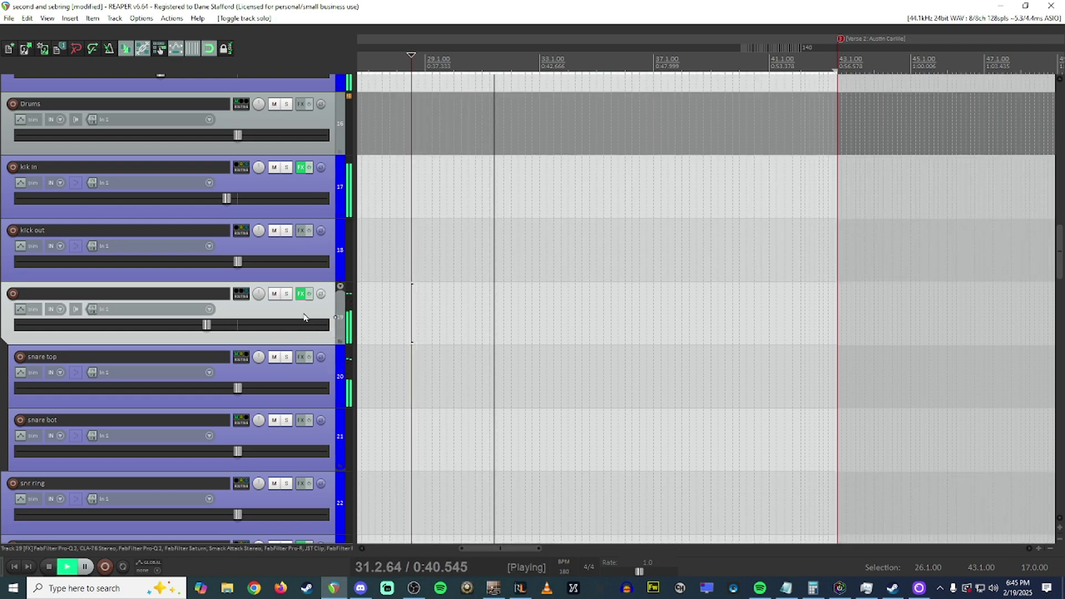
{"action": "key", "text": "space"}
Solo the toms track and loop playback over the tom fill from 29.2.25 to 29.4.50
{"action": "scroll", "coordinate": [304, 316], "scroll_direction": "down", "scroll_amount": 1}
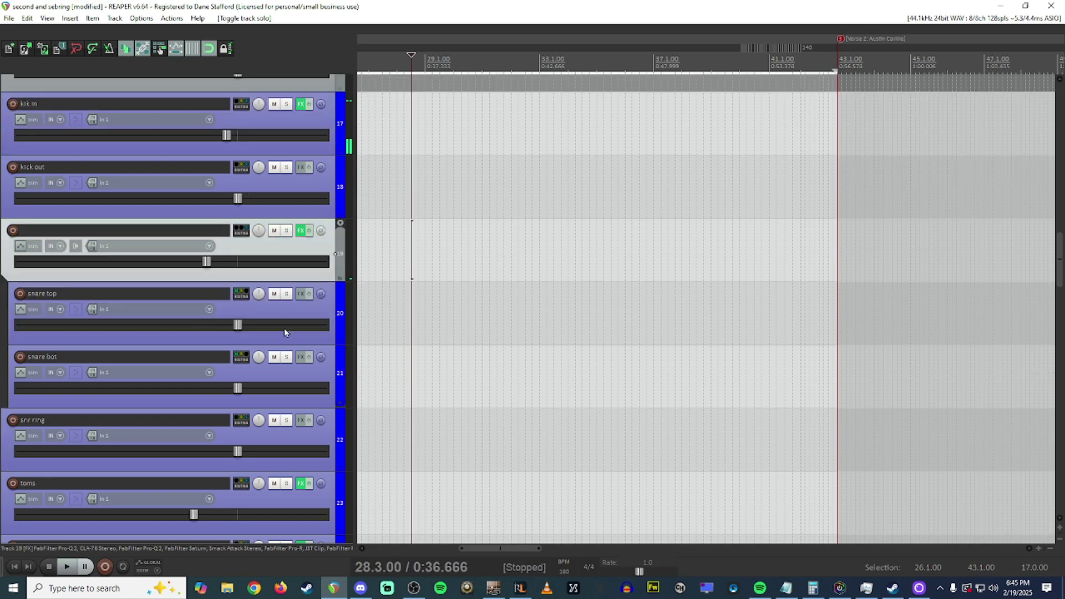
{"action": "scroll", "coordinate": [284, 332], "scroll_direction": "down", "scroll_amount": 3}
{"action": "left_click", "coordinate": [286, 294]}
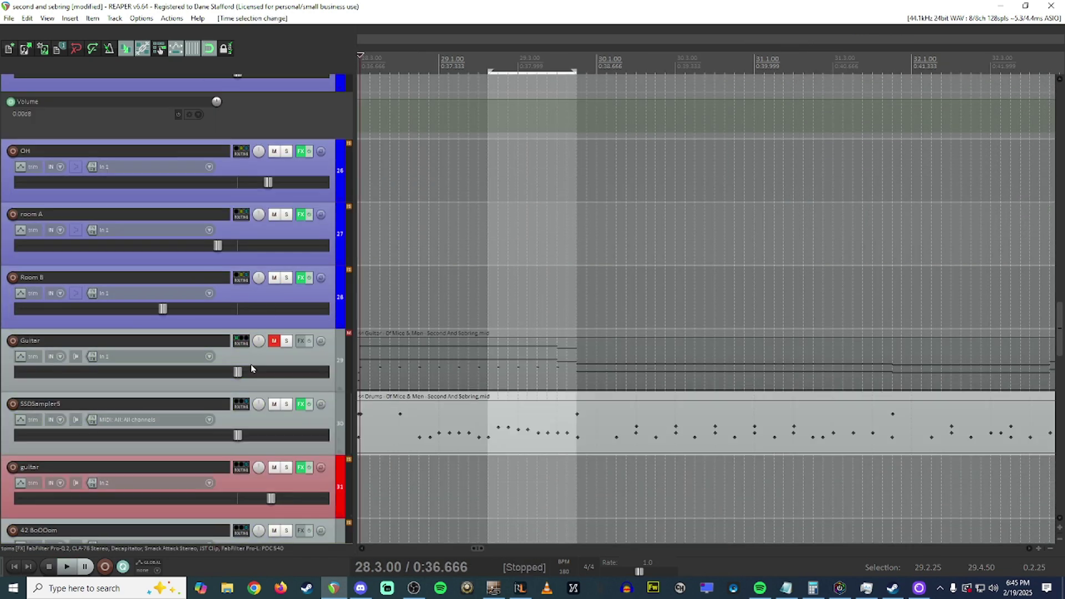
{"action": "key", "text": "space"}
{"action": "left_click", "coordinate": [568, 53]}
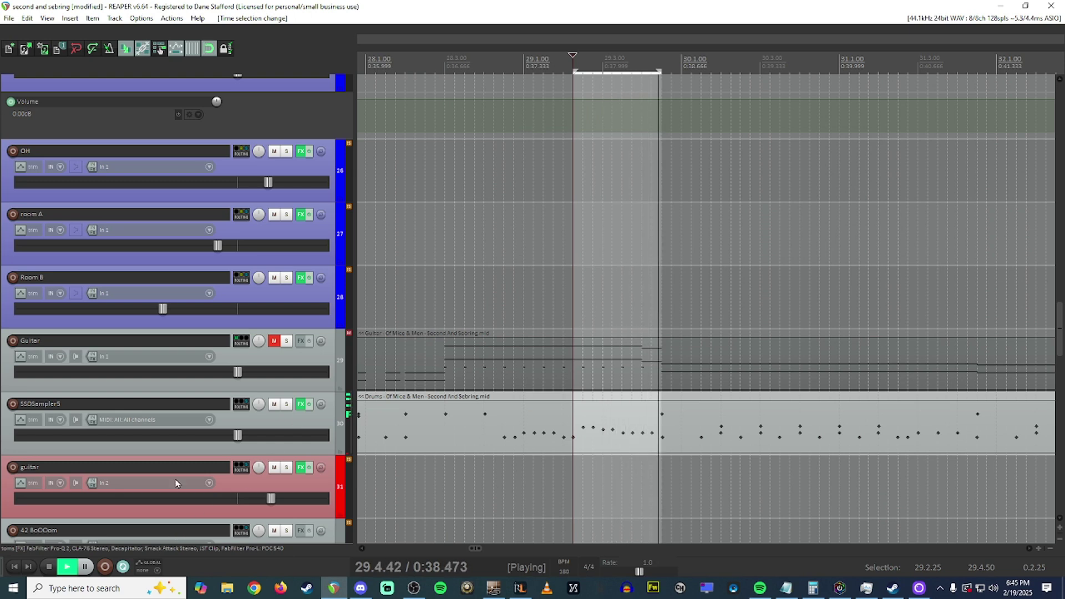
Compare the looped toms with their effects chain bypassed and enabled
{"action": "scroll", "coordinate": [211, 384], "scroll_direction": "up", "scroll_amount": 6}
{"action": "left_click", "coordinate": [310, 295]}
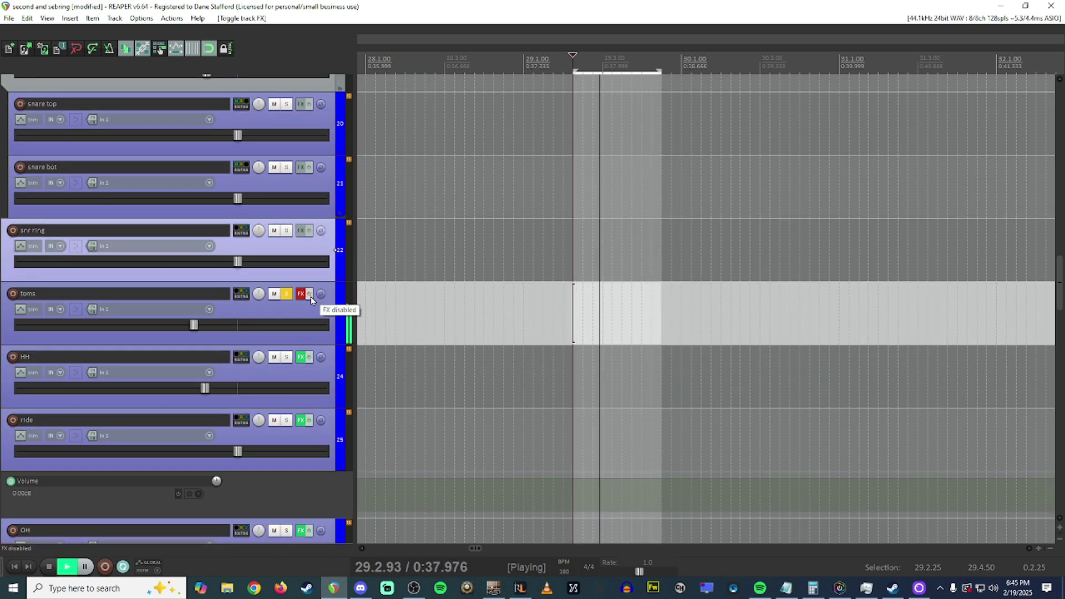
{"action": "left_click", "coordinate": [311, 297]}
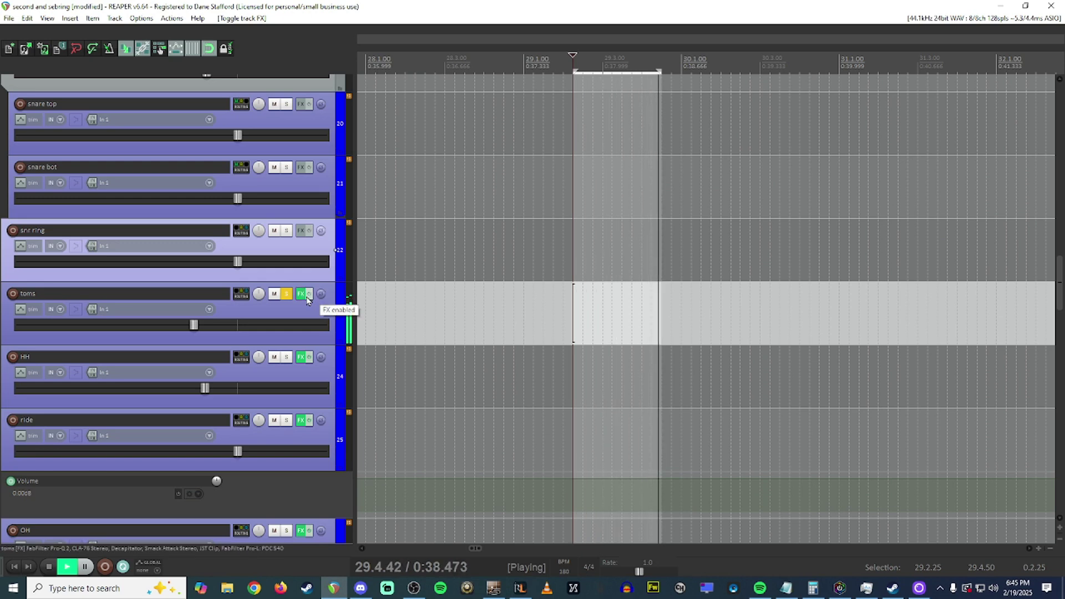
Examine the high boosts, low-mid cuts and low cut band in the toms' Pro-Q 2
{"action": "left_click", "coordinate": [301, 297]}
{"action": "key", "text": "space"}
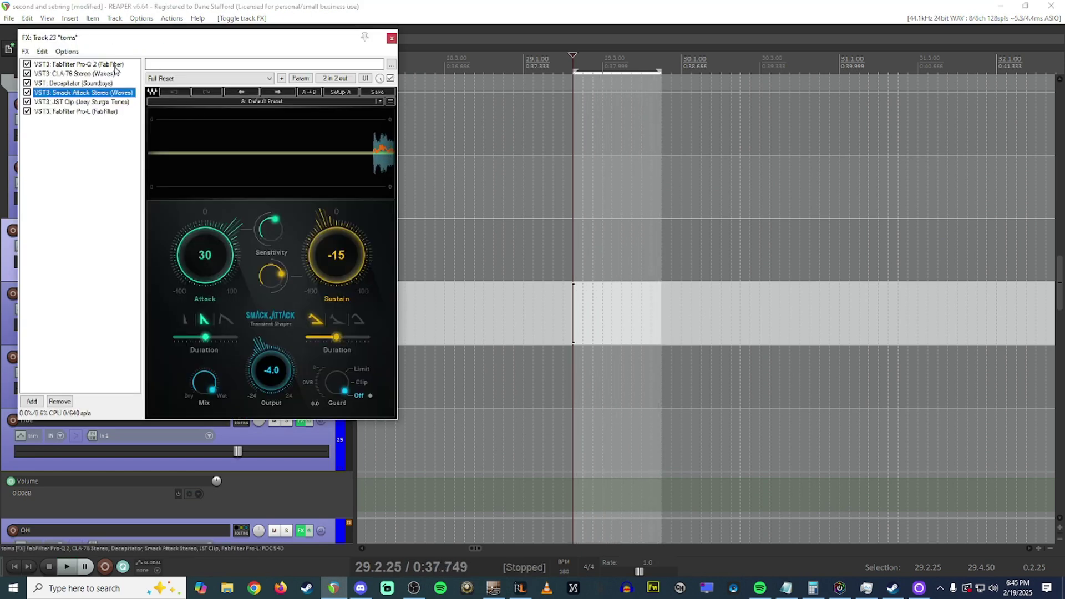
{"action": "left_click", "coordinate": [114, 64]}
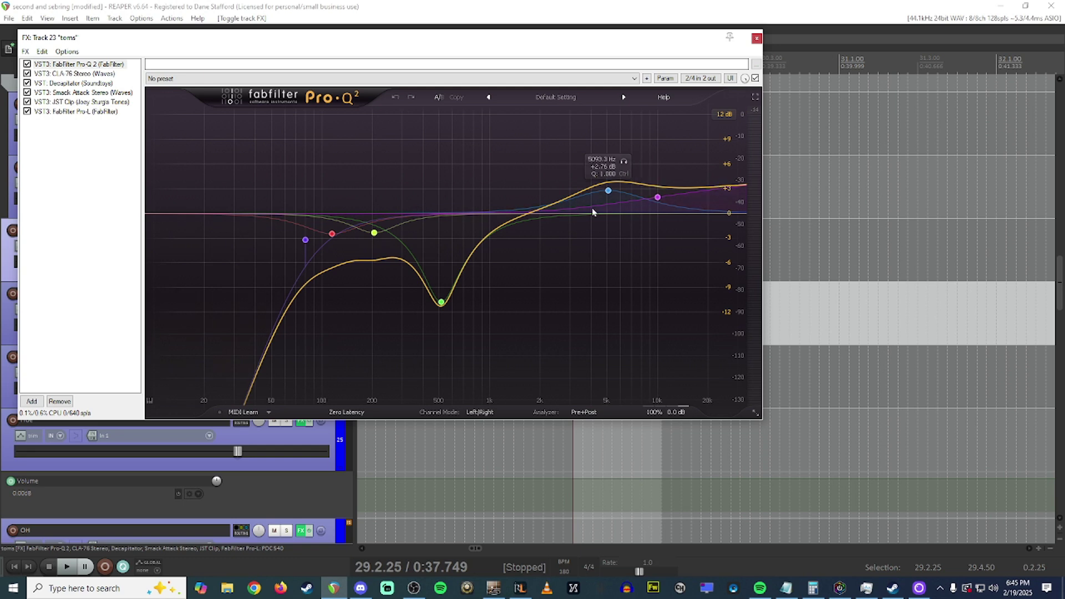
{"action": "left_click", "coordinate": [607, 191]}
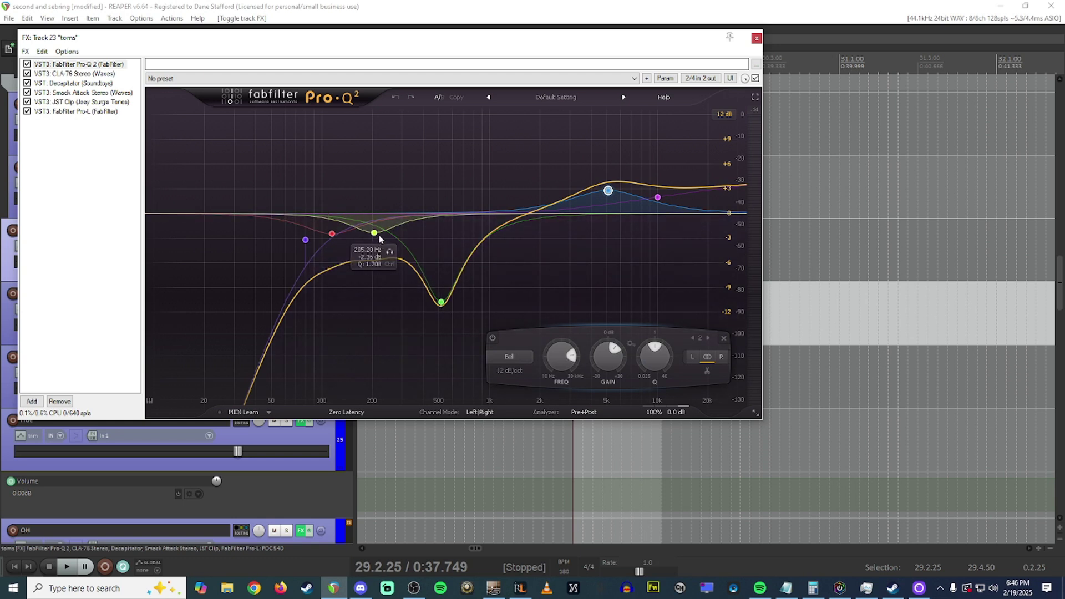
{"action": "left_click", "coordinate": [305, 240]}
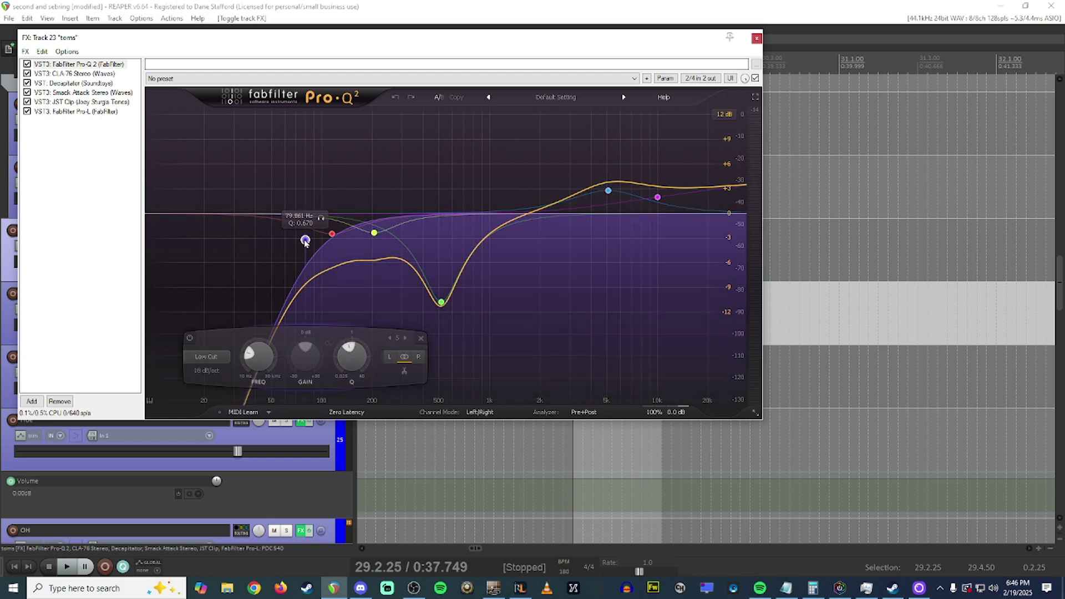
{"action": "scroll", "coordinate": [305, 242], "scroll_direction": "up", "scroll_amount": 2}
{"action": "scroll", "coordinate": [305, 242], "scroll_direction": "down", "scroll_amount": 2}
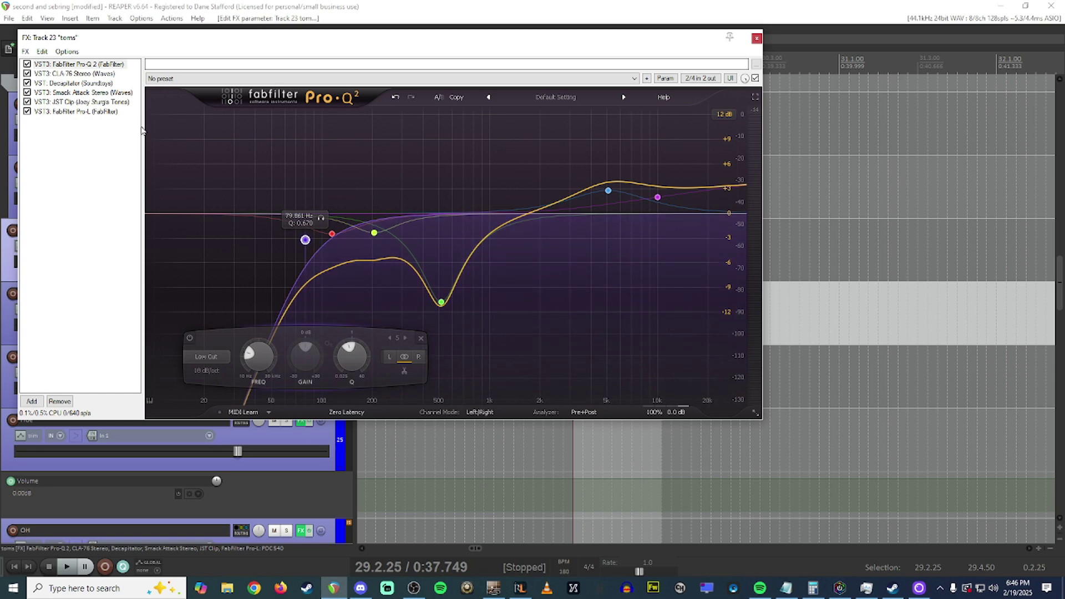
Check the CLA-76 Stereo settings on the toms and compare the compressor bypassed and enabled during looped playback
{"action": "left_click", "coordinate": [76, 74]}
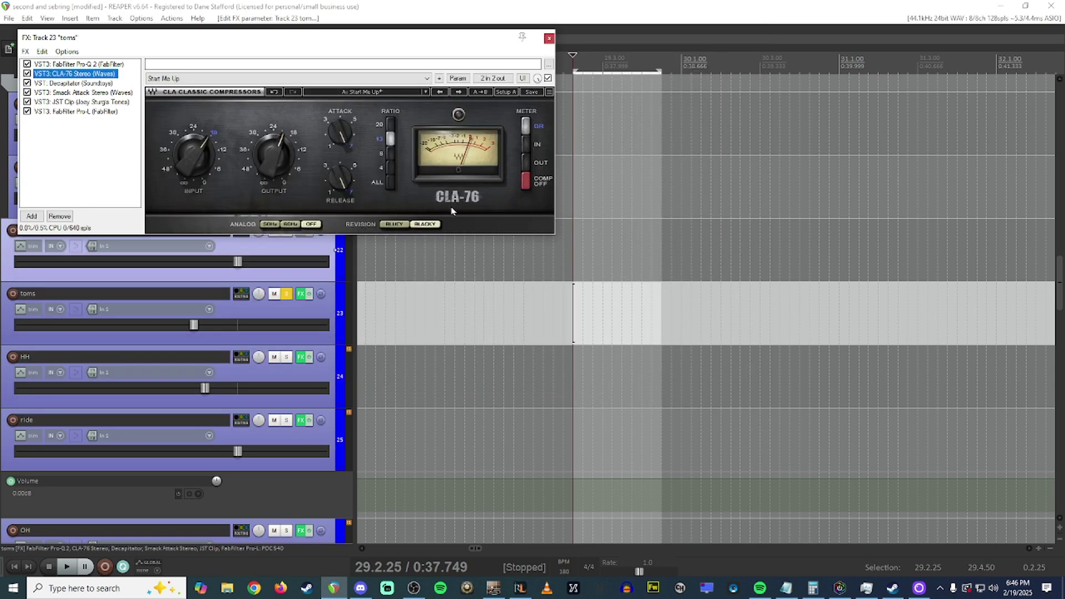
{"action": "key", "text": "space"}
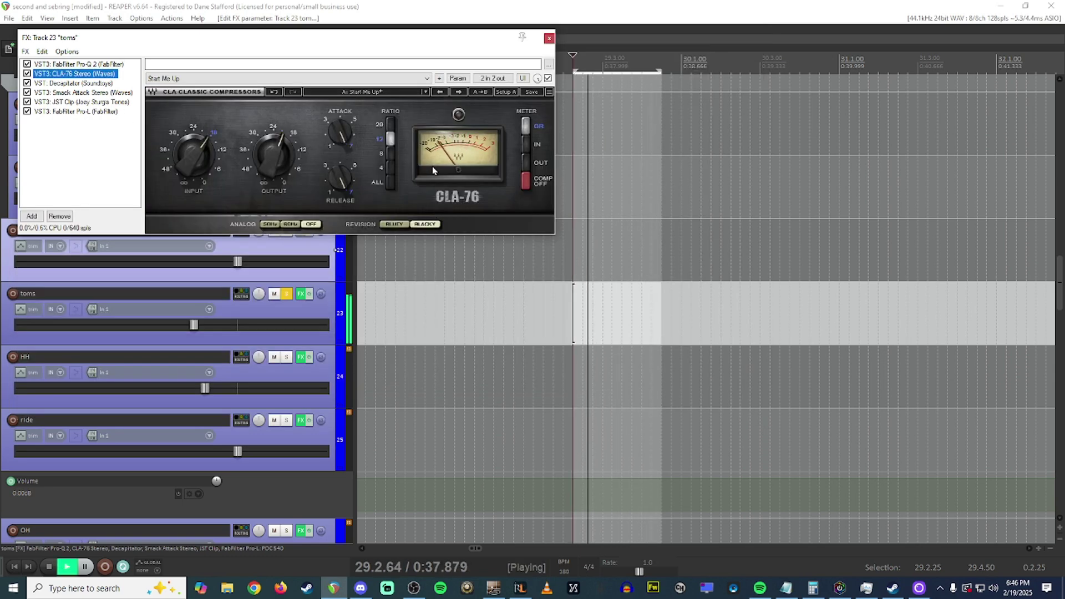
{"action": "left_click", "coordinate": [27, 73]}
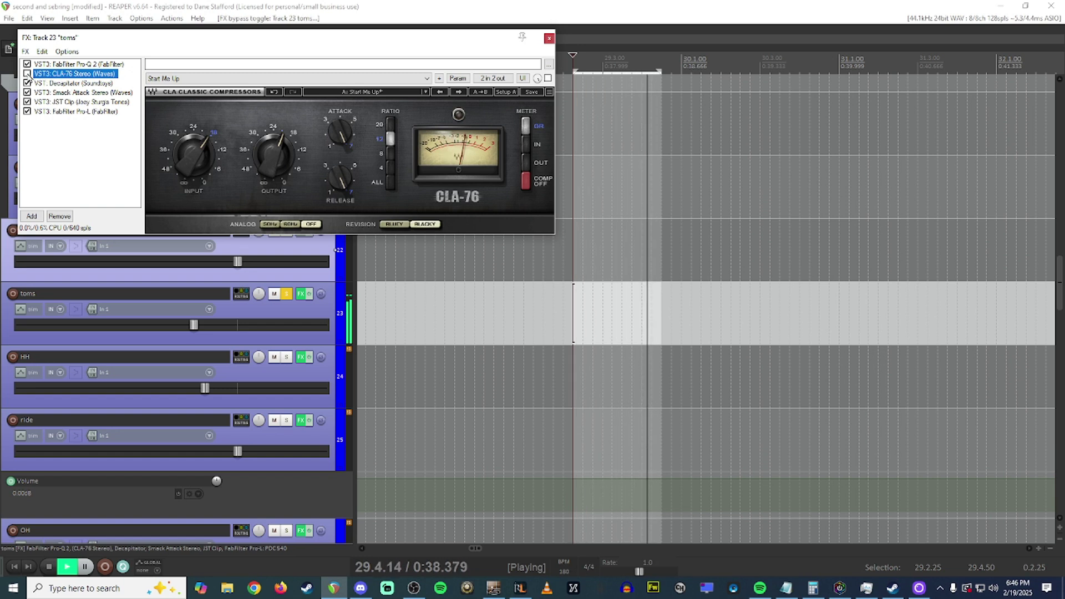
{"action": "left_click", "coordinate": [27, 74]}
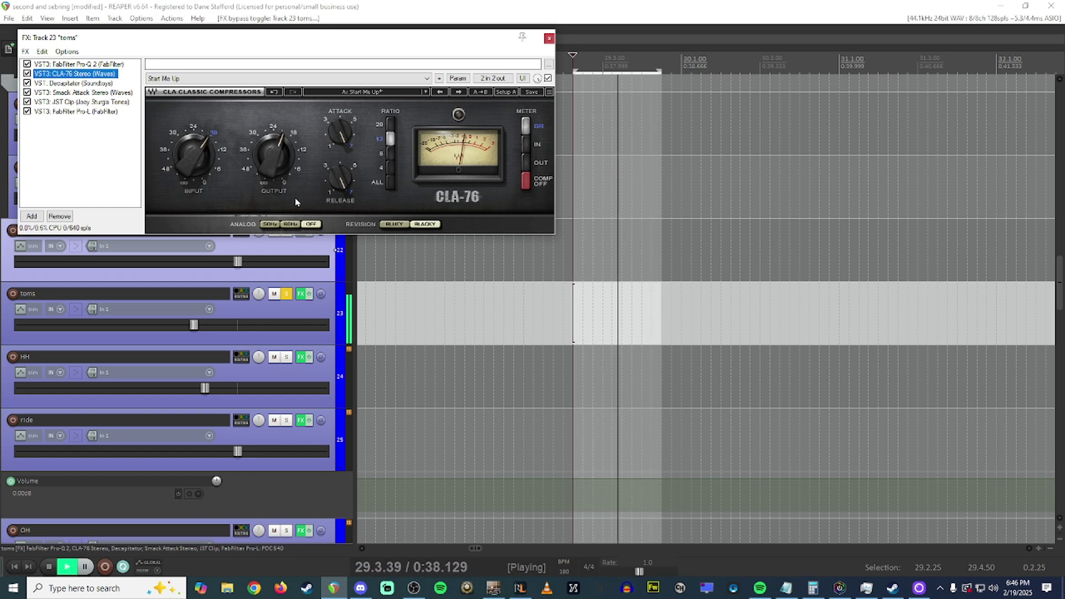
{"action": "key", "text": "space"}
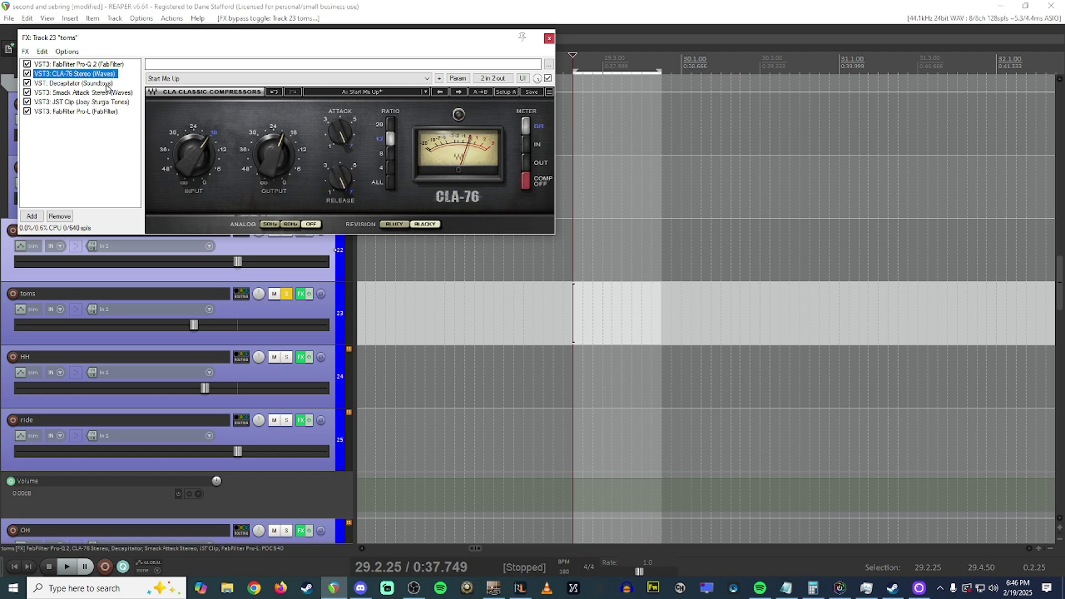
Check the Decapitator and Smack Attack Stereo settings on the toms while listening to the looped fill
{"action": "left_click", "coordinate": [109, 83]}
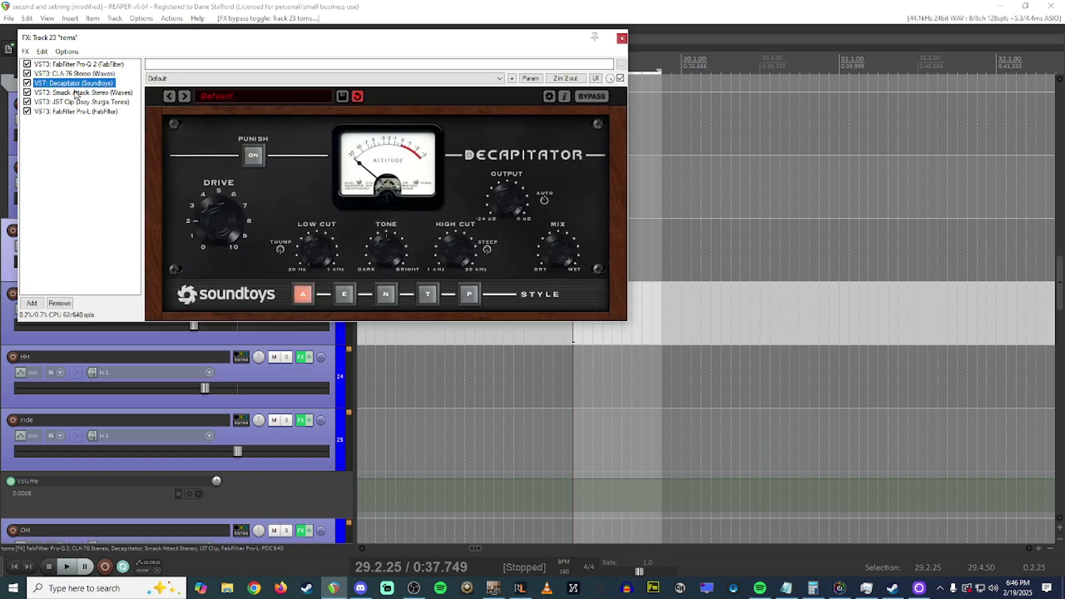
{"action": "key", "text": "space"}
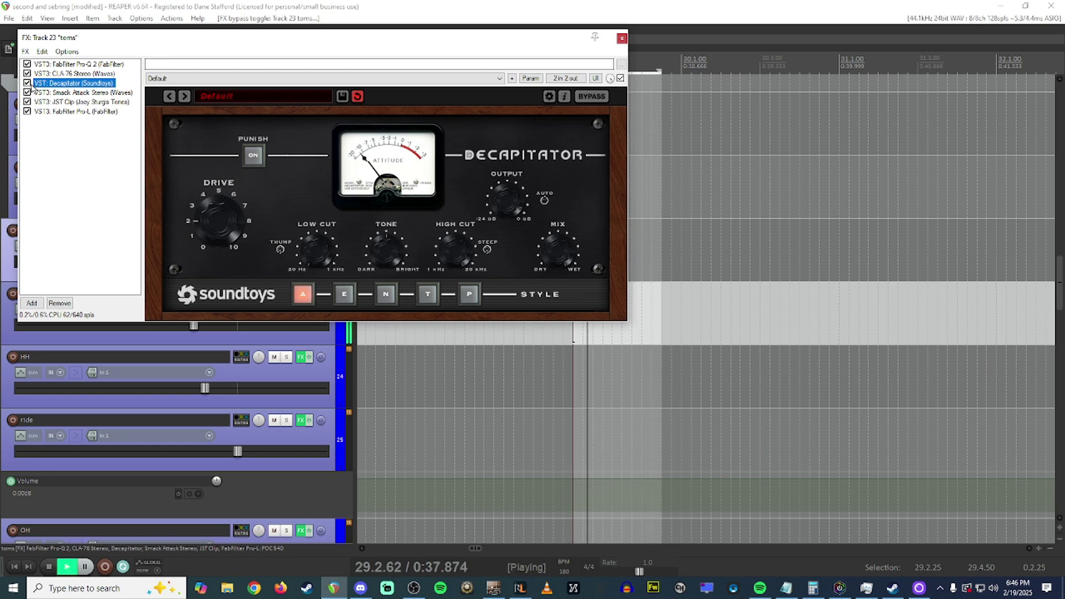
{"action": "left_click", "coordinate": [111, 93]}
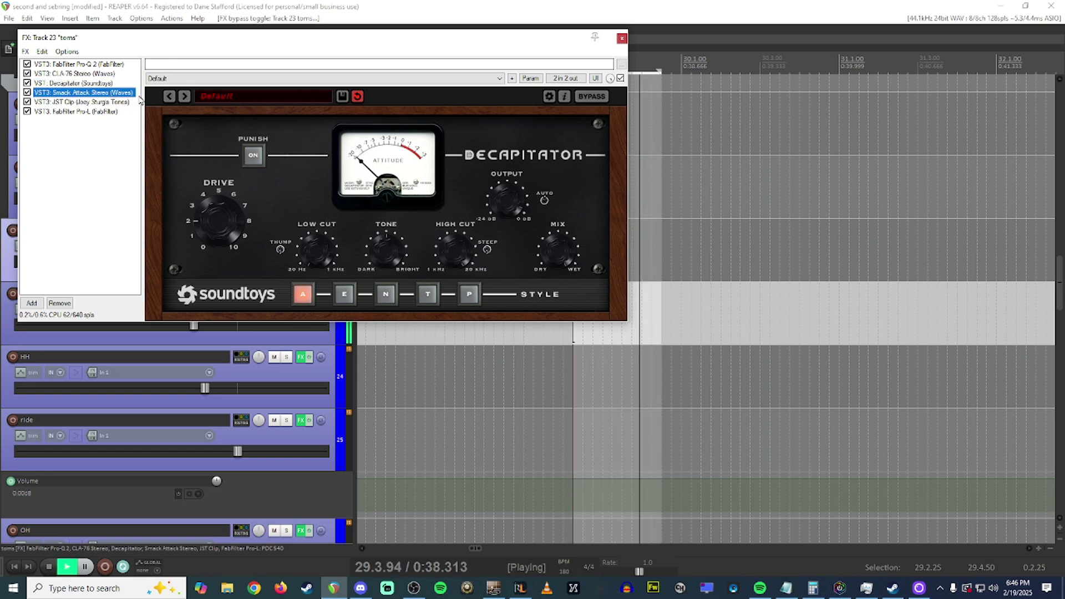
{"action": "key", "text": "space"}
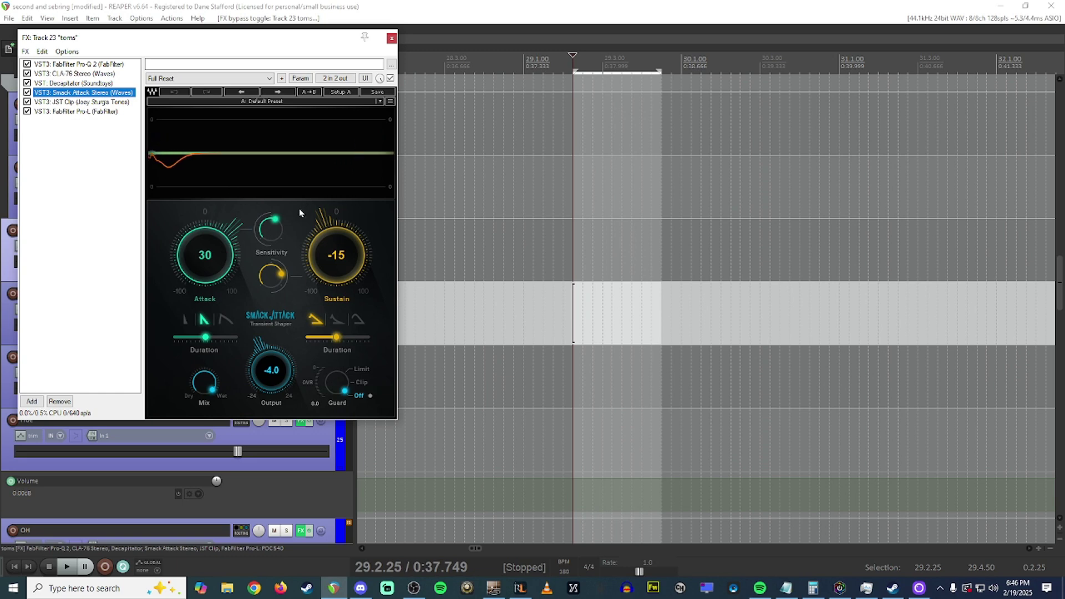
Check the toms' JST Clip and Pro-L during playback, and unsolo the toms to hear them in the full mix
{"action": "left_click", "coordinate": [115, 103]}
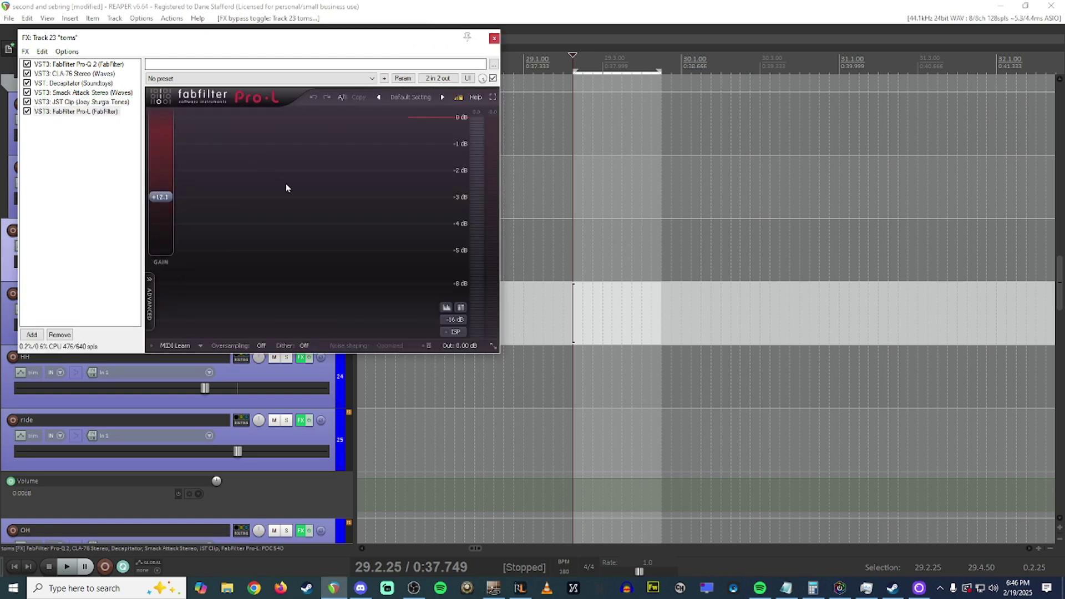
{"action": "key", "text": "space"}
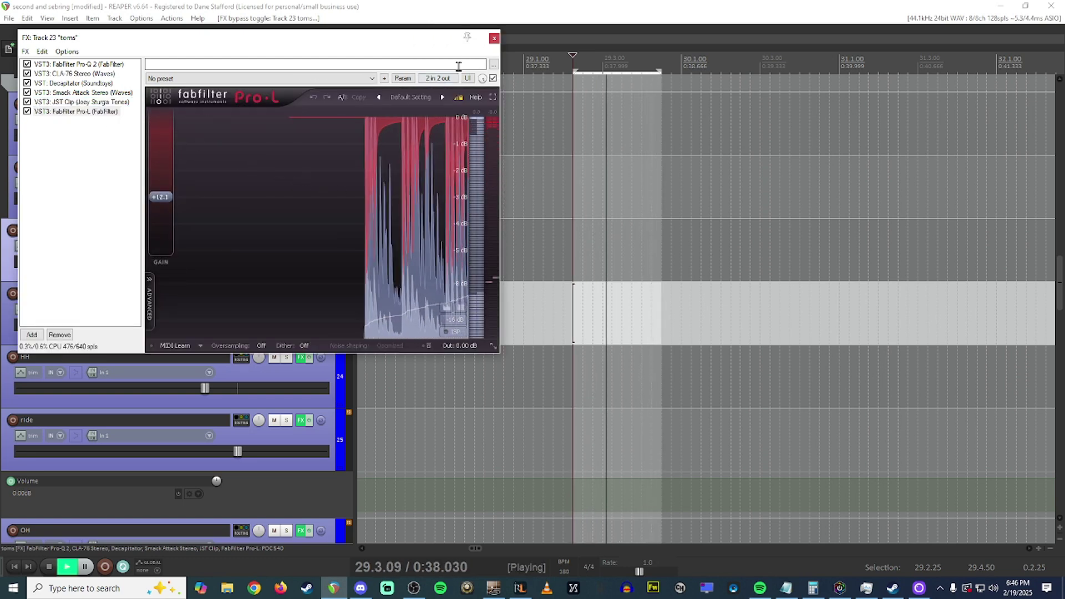
{"action": "key", "text": "Escape"}
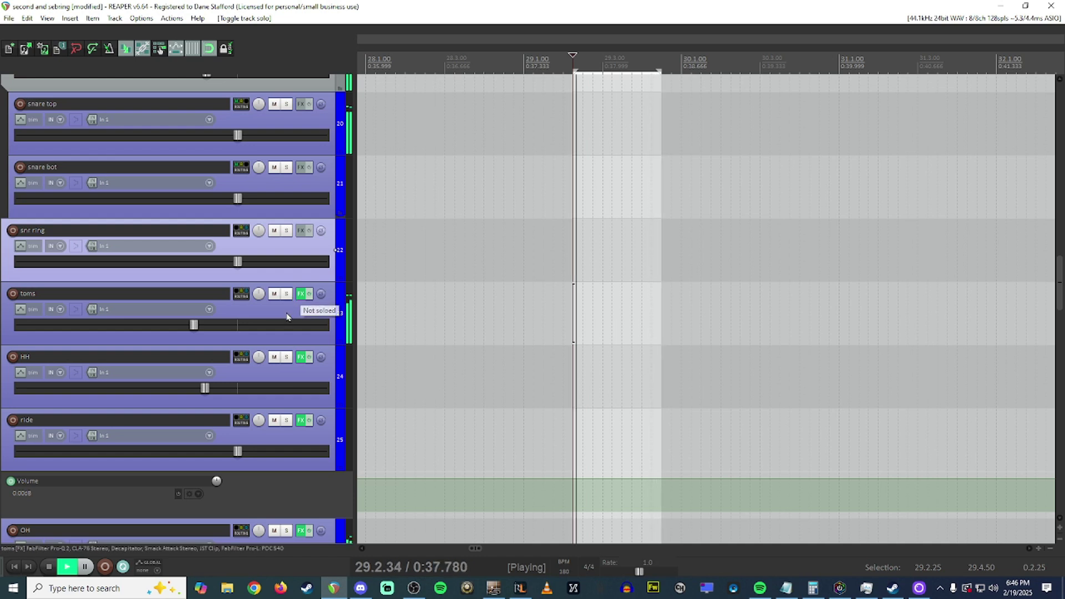
{"action": "key", "text": "space"}
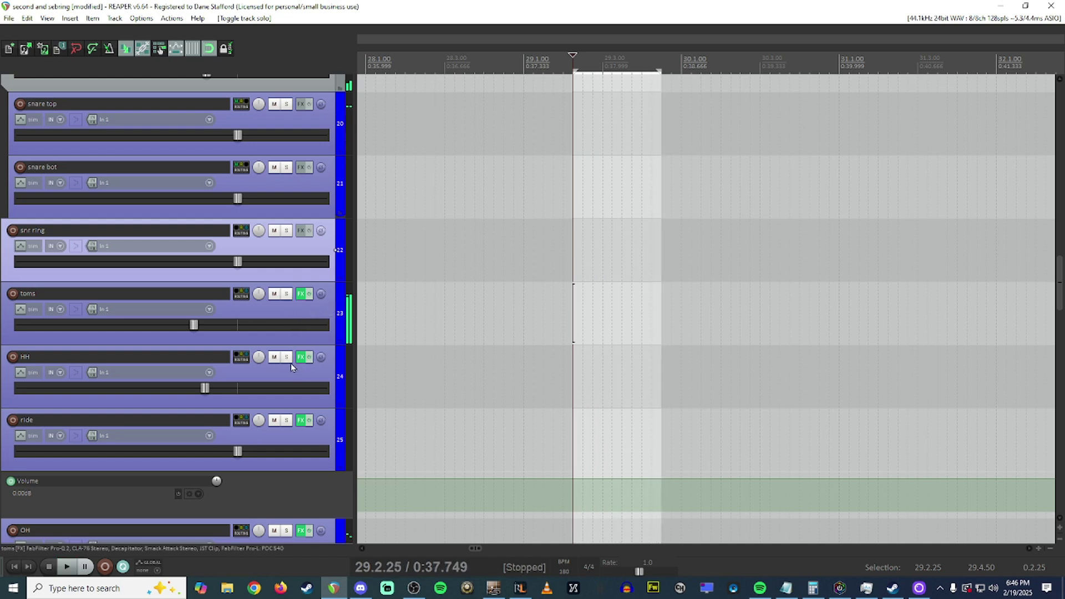
Examine the hi-hat's Pro-Q 2 low cut, upper-mid cut and high boost, and check its Pro-L gain
{"action": "left_click", "coordinate": [301, 356]}
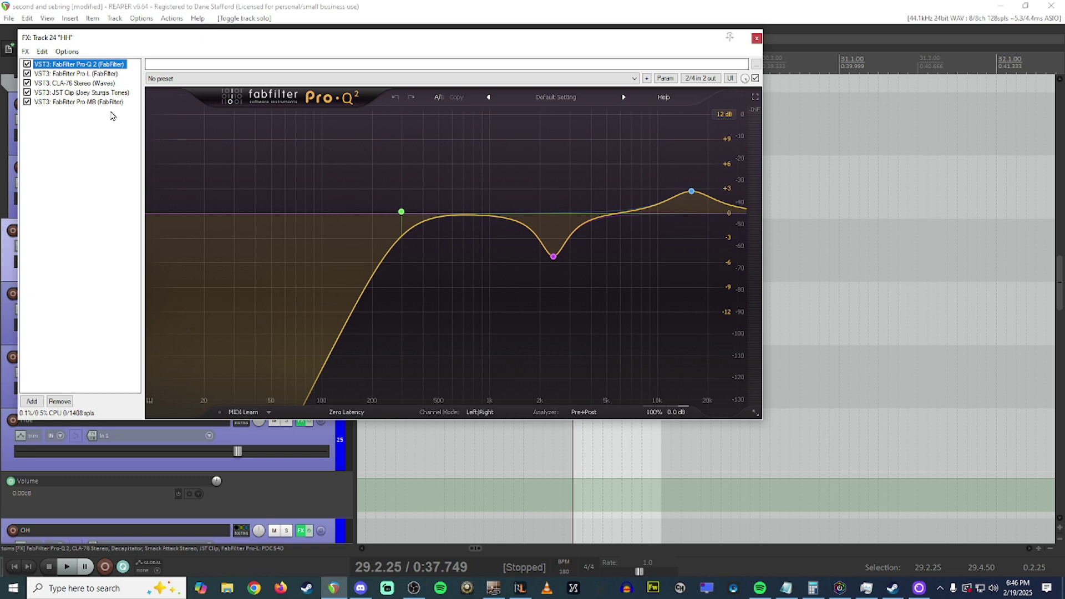
{"action": "left_click", "coordinate": [109, 73]}
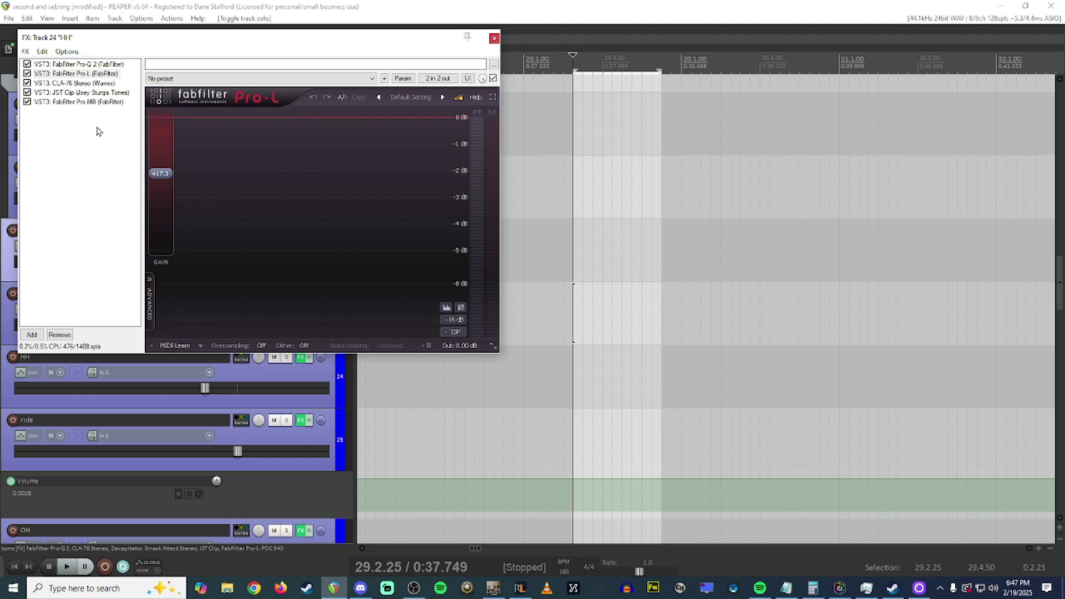
{"action": "left_click", "coordinate": [78, 64]}
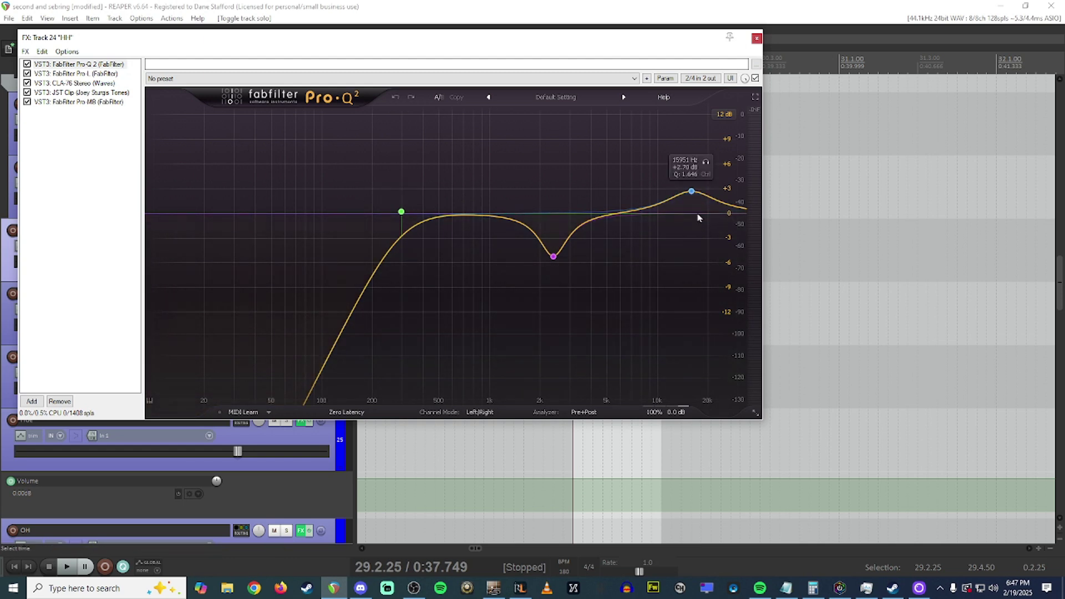
{"action": "left_click", "coordinate": [89, 73]}
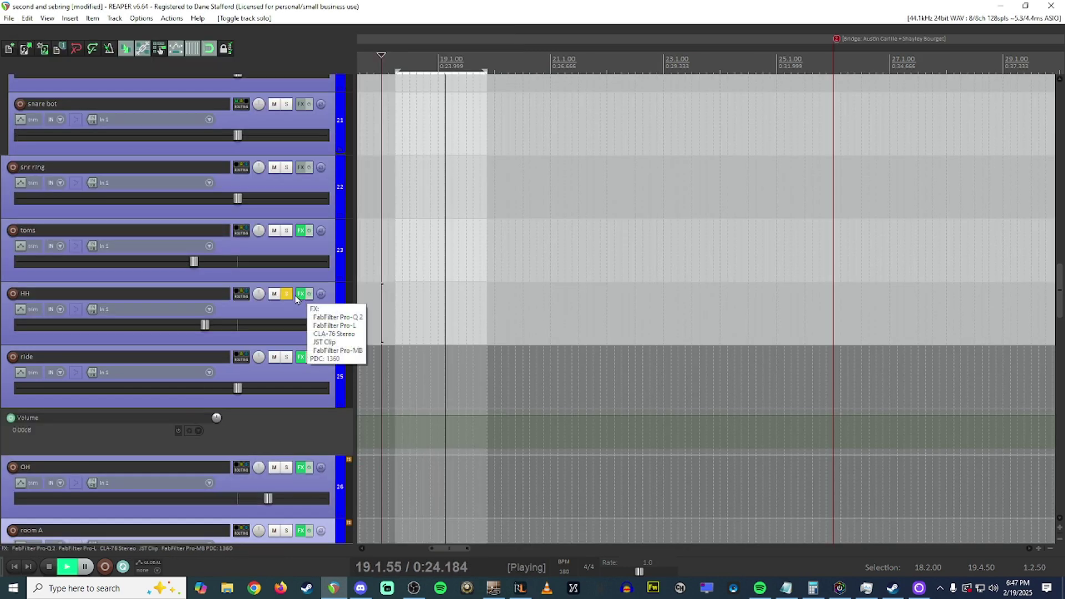
Compare the soloed hi-hat with its whole effects chain bypassed and enabled during looped playback
{"action": "left_click", "coordinate": [309, 294]}
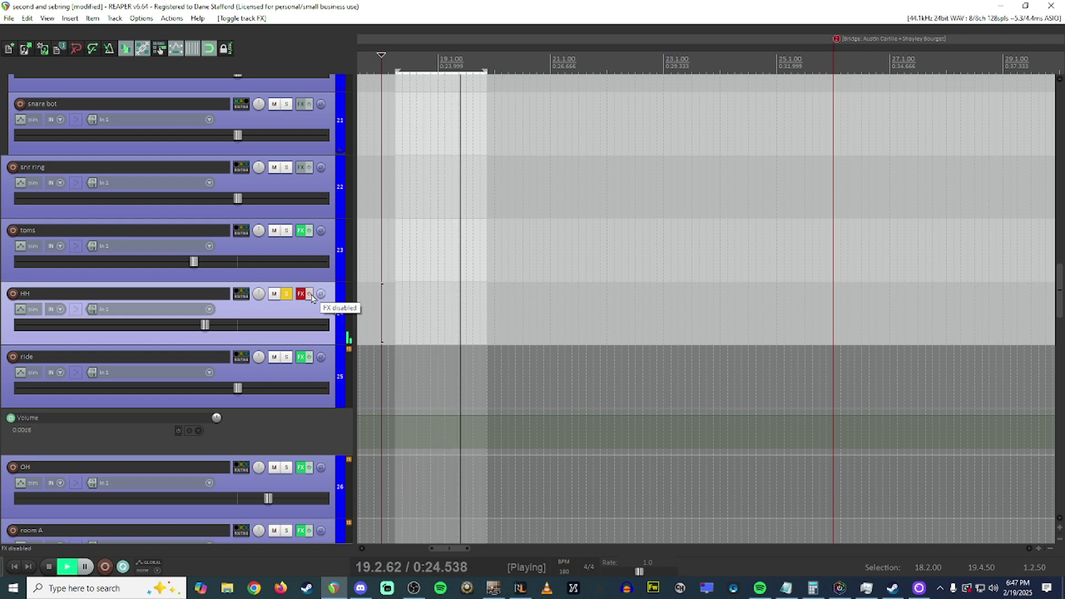
{"action": "left_click", "coordinate": [310, 295]}
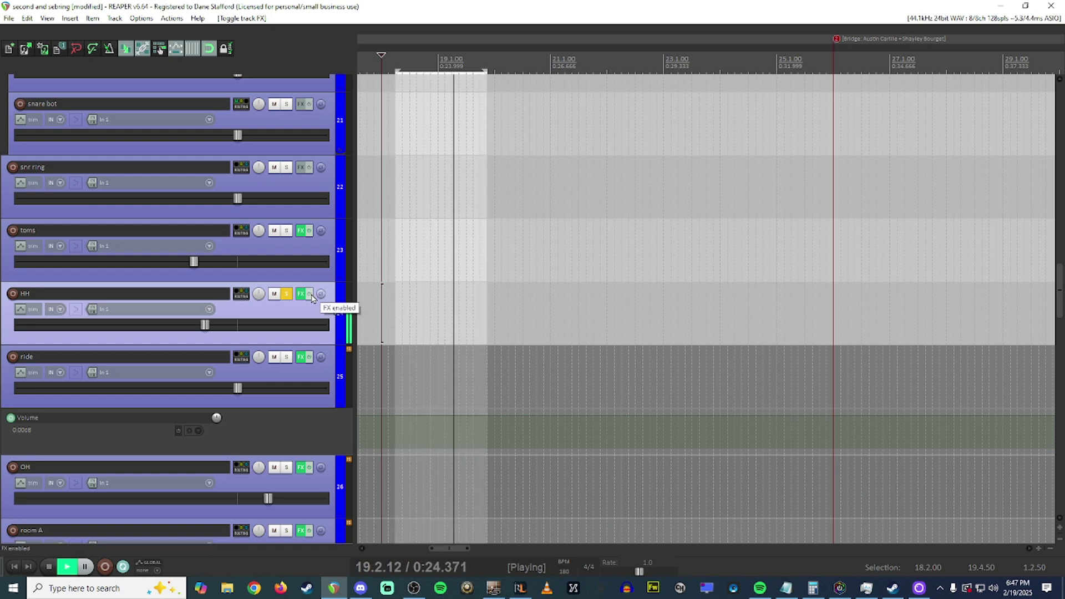
{"action": "left_click", "coordinate": [311, 298]}
{"action": "left_click", "coordinate": [312, 298]}
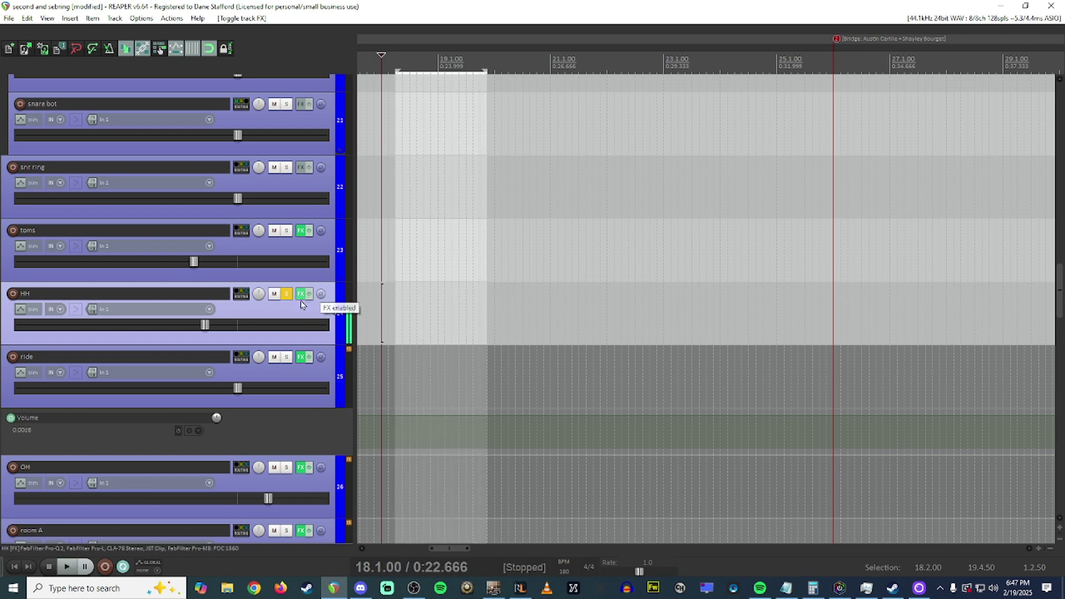
Check the hi-hat's CLA-76 Stereo during playback, comparing it with the Pro-L ahead of it bypassed and enabled
{"action": "left_click", "coordinate": [301, 294]}
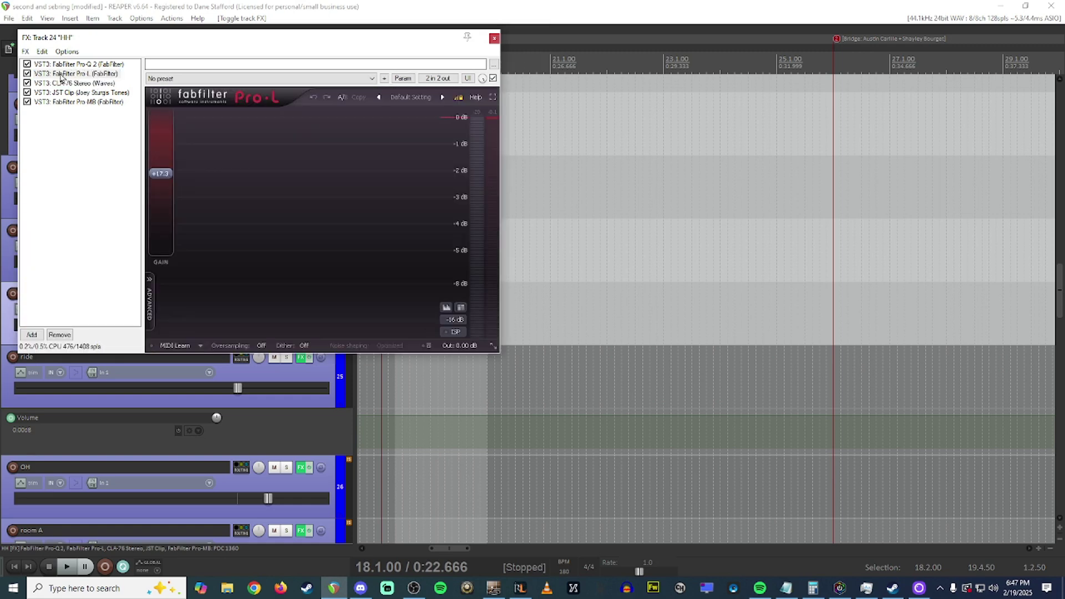
{"action": "left_click", "coordinate": [89, 83]}
{"action": "key", "text": "space"}
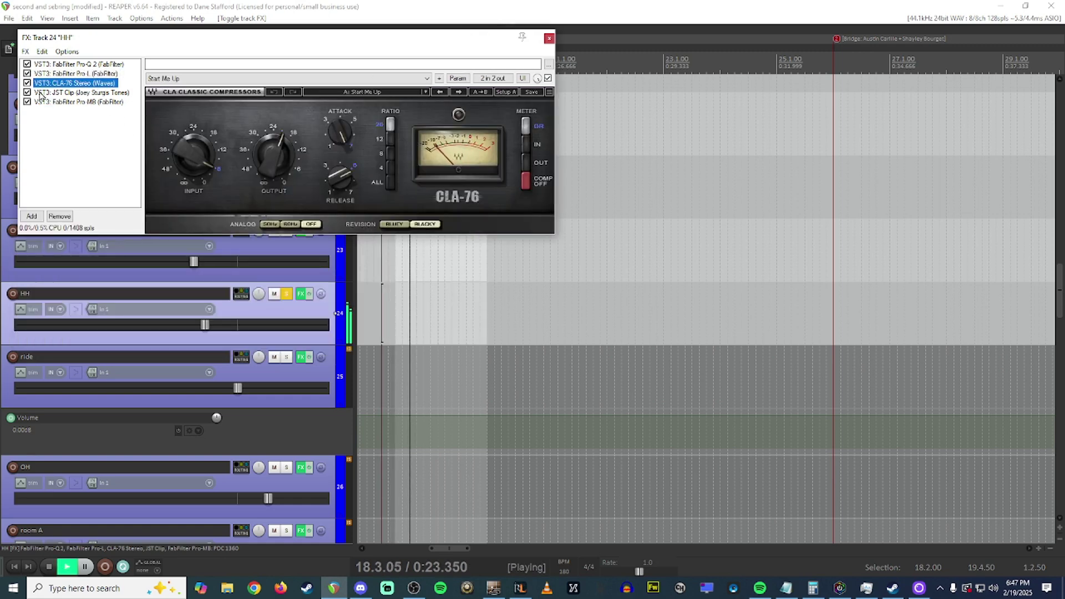
{"action": "left_click", "coordinate": [26, 74]}
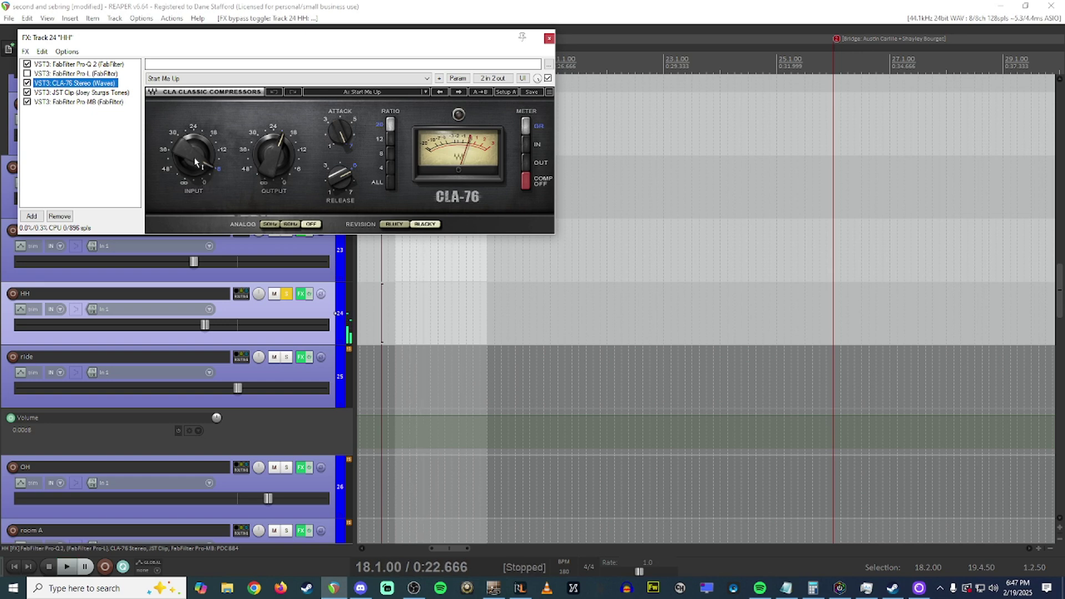
{"action": "left_click", "coordinate": [27, 74]}
{"action": "key", "text": "space"}
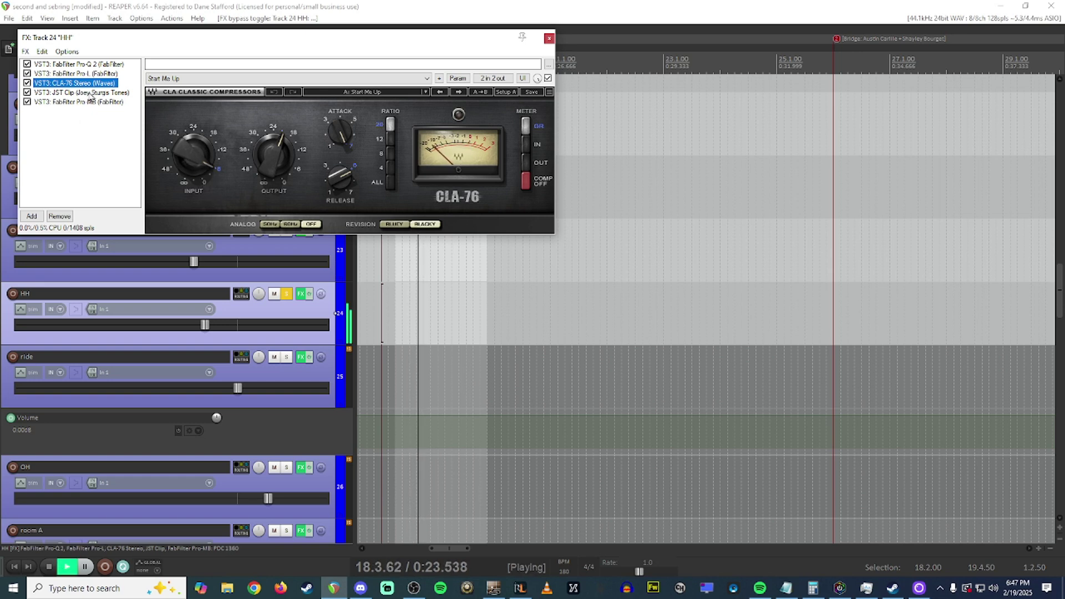
Check the hi-hat's JST Clip and the Pro-MB high band with its low crossover during looped playback
{"action": "left_click", "coordinate": [97, 95]}
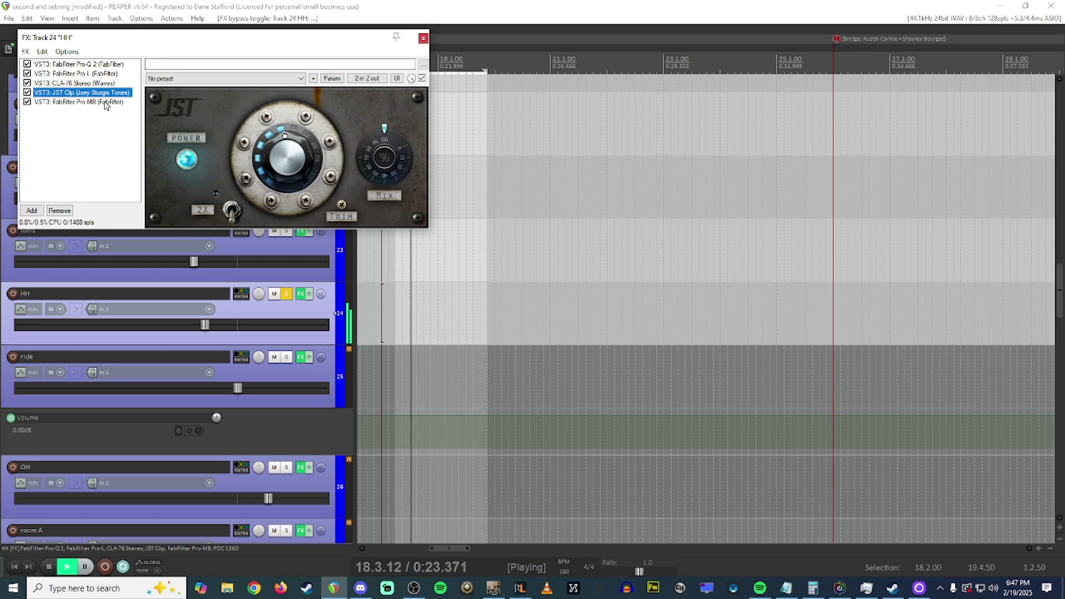
{"action": "left_click", "coordinate": [105, 102]}
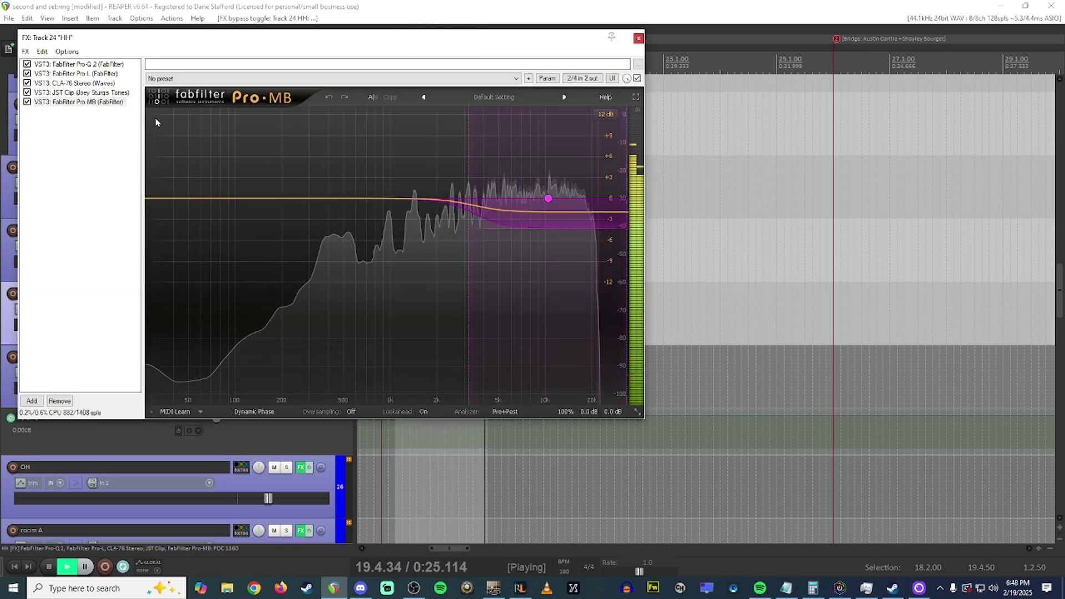
{"action": "key", "text": "space"}
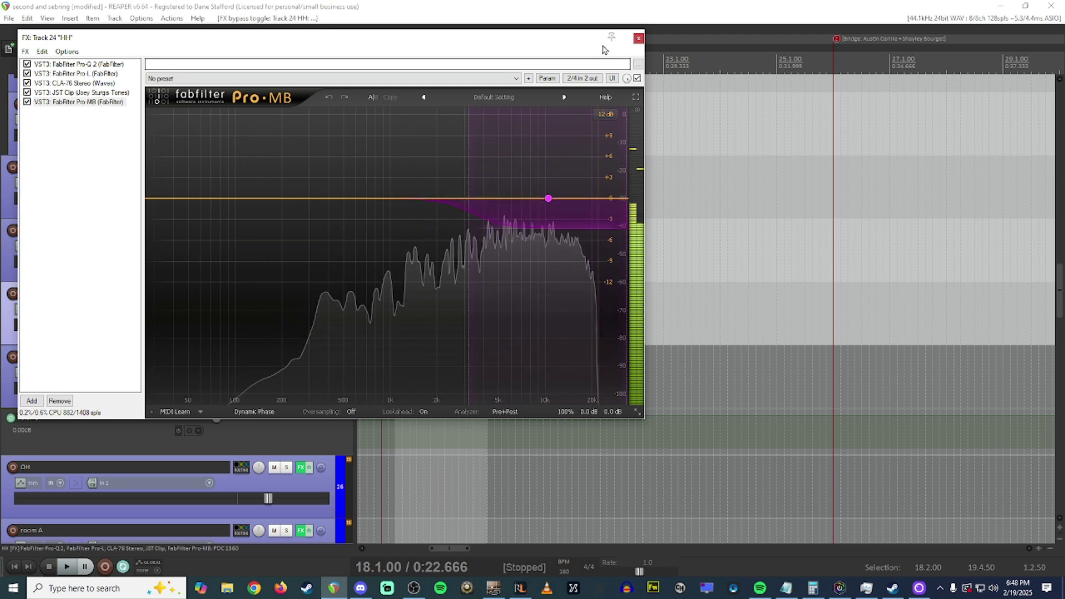
{"action": "left_click", "coordinate": [470, 223]}
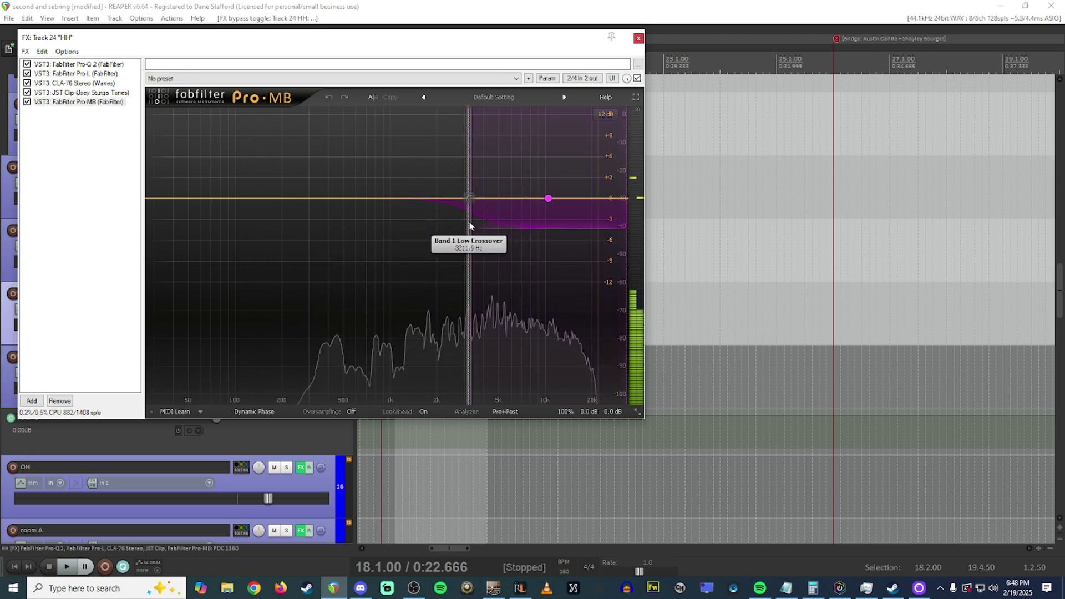
{"action": "left_click", "coordinate": [638, 39]}
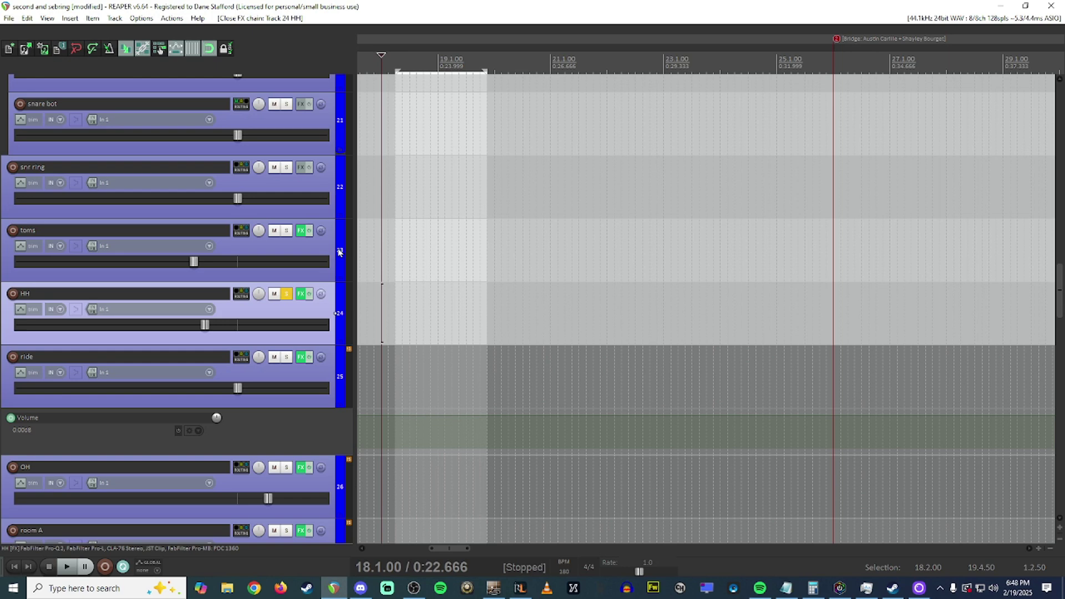
Unsolo the hi-hat and check the Pro-L gain and CLA-76 Stereo in the ride's effects chain
{"action": "left_click", "coordinate": [287, 295]}
{"action": "scroll", "coordinate": [278, 314], "scroll_direction": "down", "scroll_amount": 1}
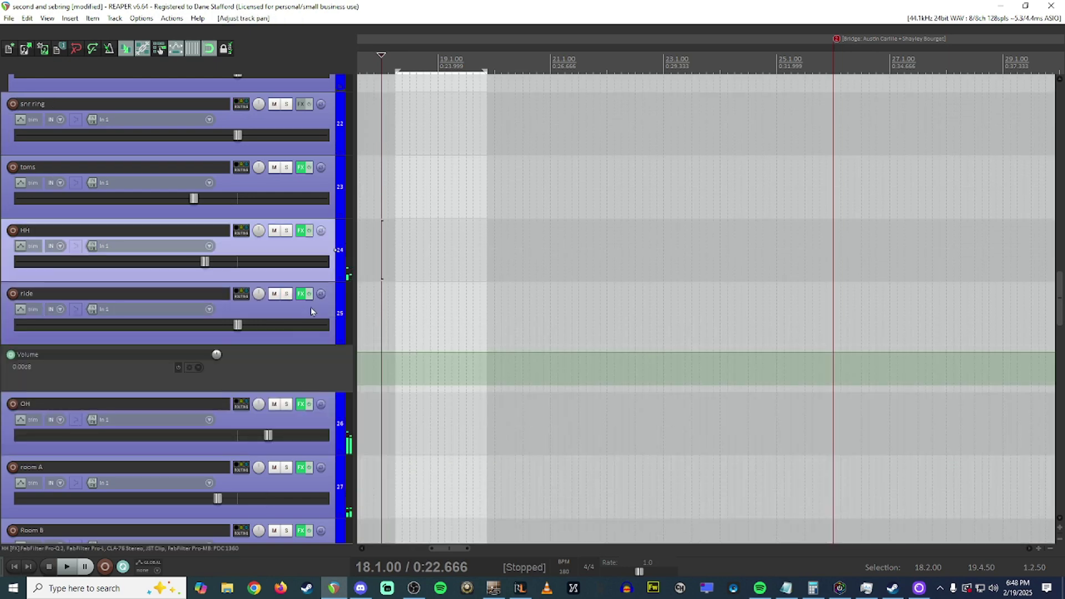
{"action": "left_click", "coordinate": [302, 295]}
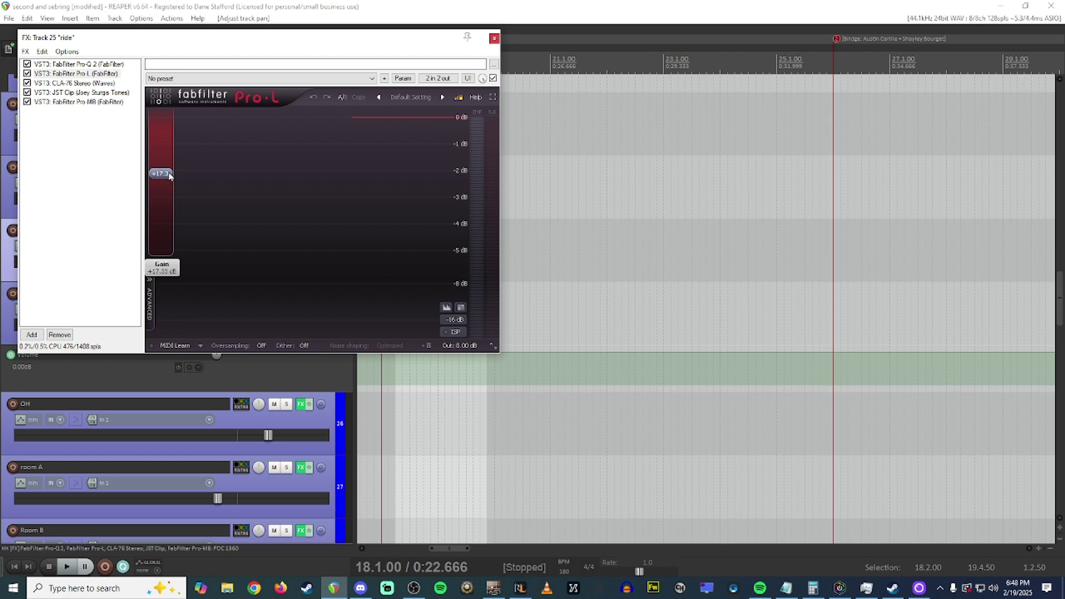
{"action": "left_click", "coordinate": [111, 84]}
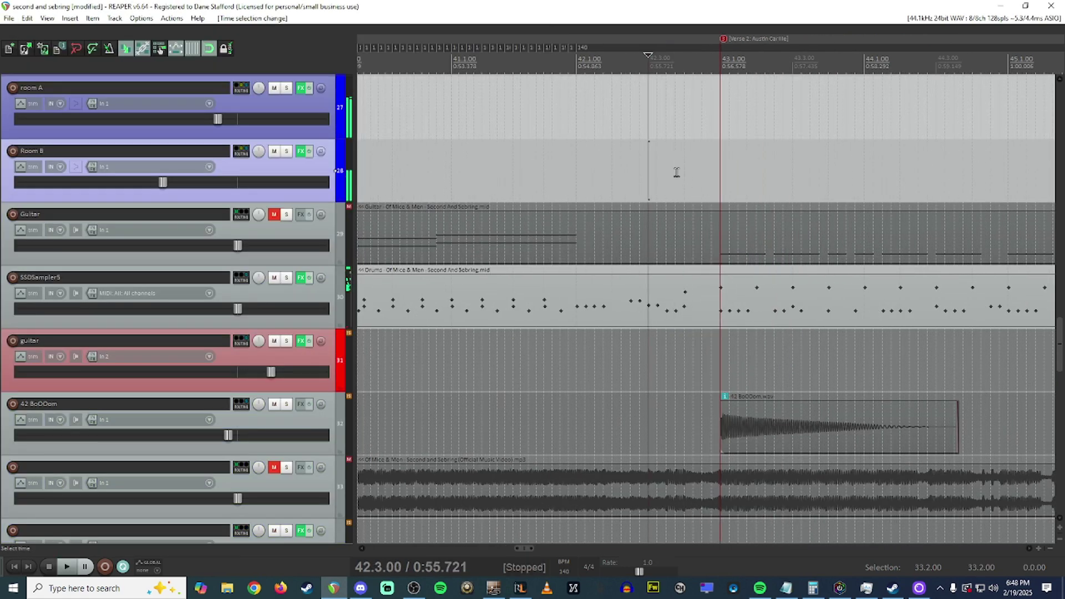
Loop the section from 42.3.00 to 43.1.00 and listen to the ride soloed, restoring the full mix at the end
{"action": "left_click_drag", "start_coordinate": [645, 156], "coordinate": [715, 162]}
{"action": "scroll", "coordinate": [278, 286], "scroll_direction": "up", "scroll_amount": 8}
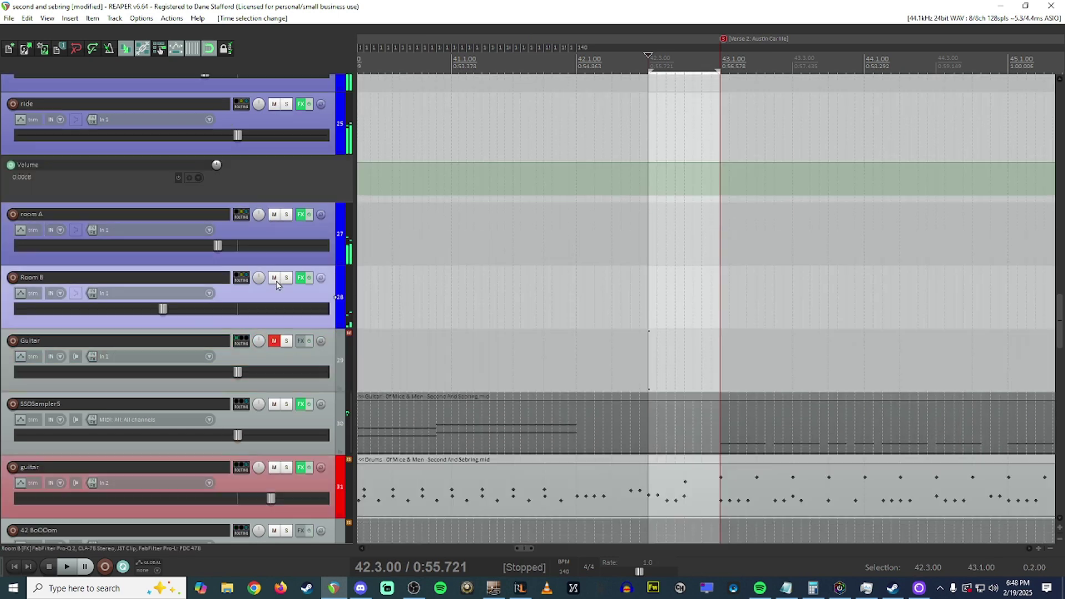
{"action": "key", "text": "space"}
{"action": "scroll", "coordinate": [266, 322], "scroll_direction": "up", "scroll_amount": 1}
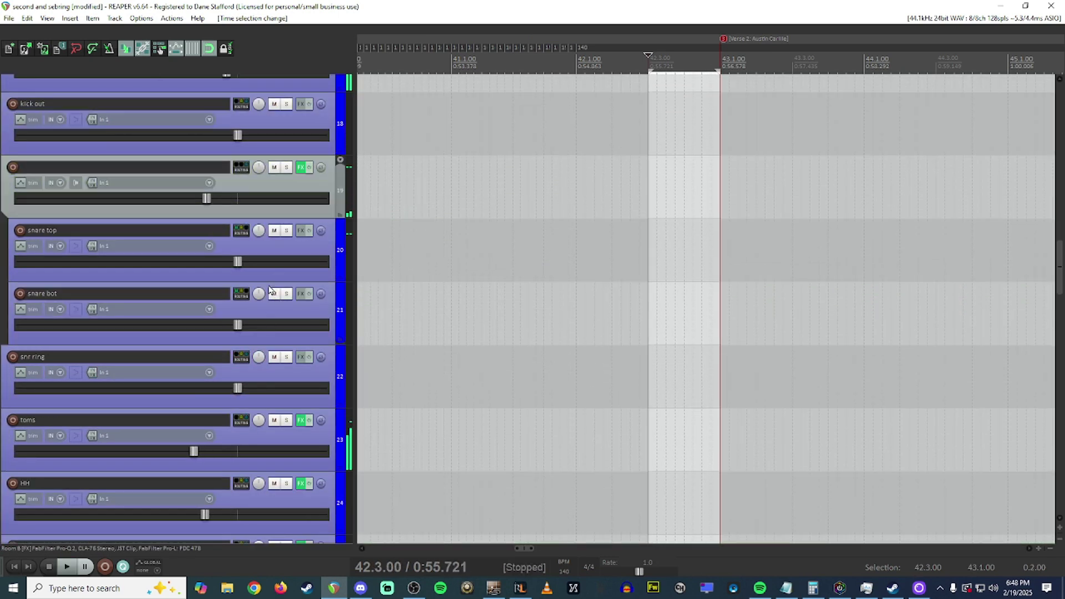
{"action": "scroll", "coordinate": [259, 440], "scroll_direction": "down", "scroll_amount": 2}
{"action": "left_click", "coordinate": [286, 420]}
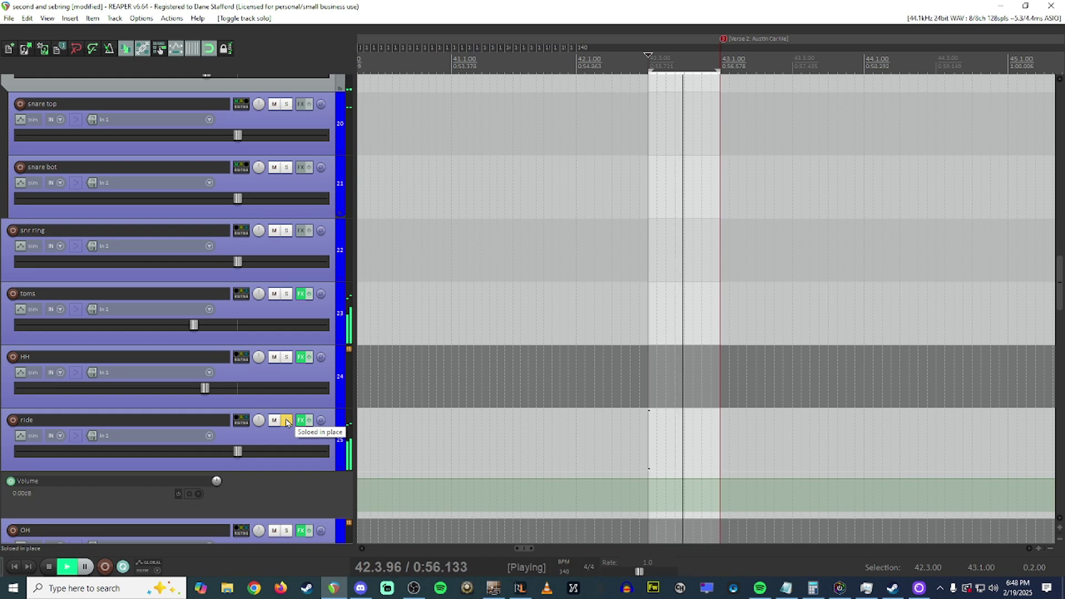
{"action": "left_click", "coordinate": [287, 421]}
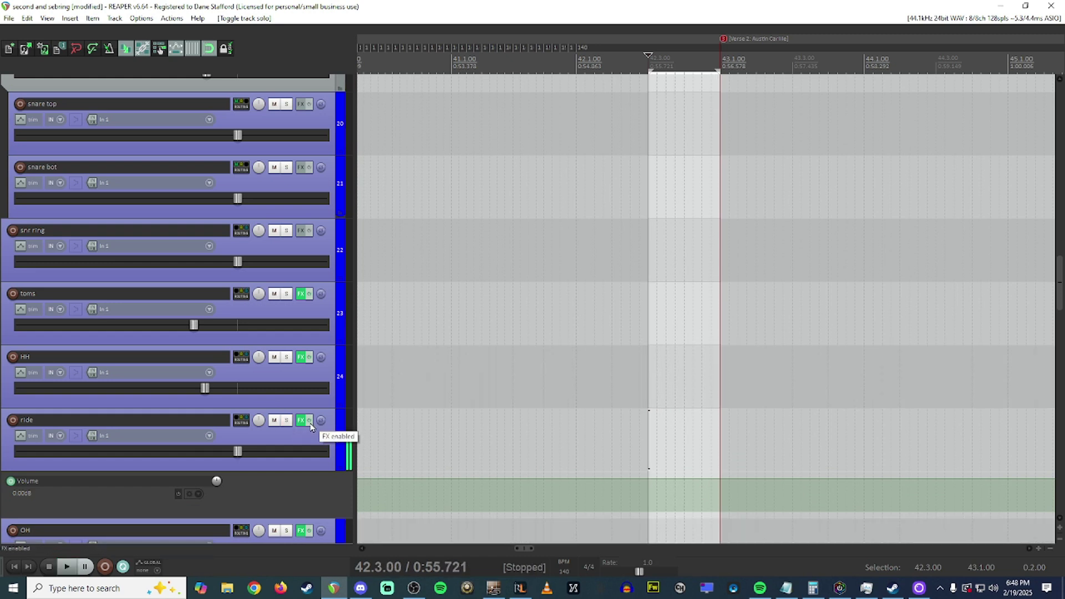
Compare the ride with its effects chain bypassed and enabled during looped playback of the full mix
{"action": "key", "text": "space"}
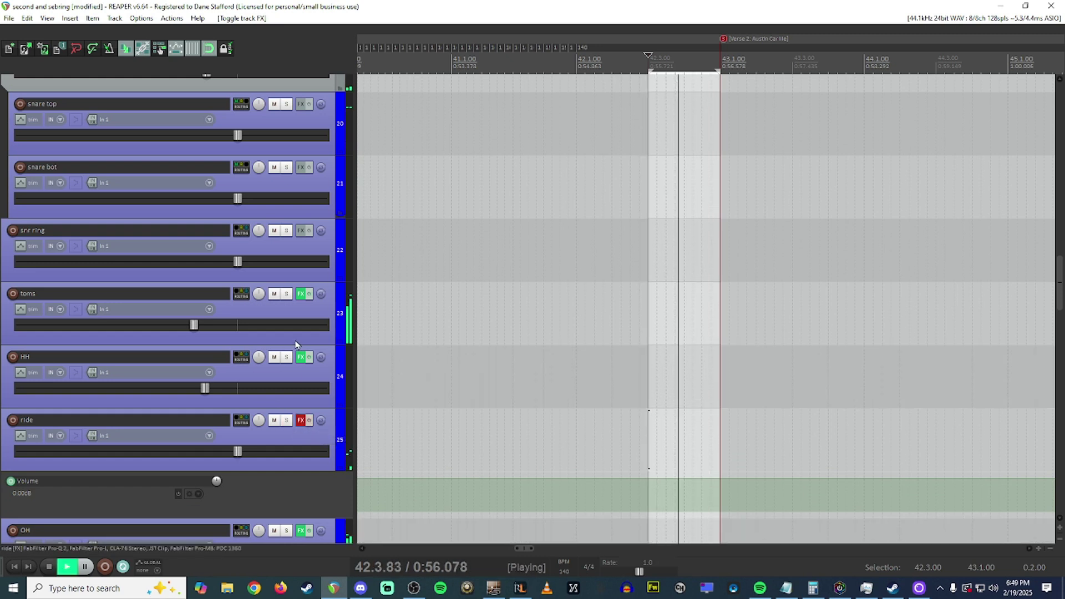
{"action": "left_click", "coordinate": [311, 424]}
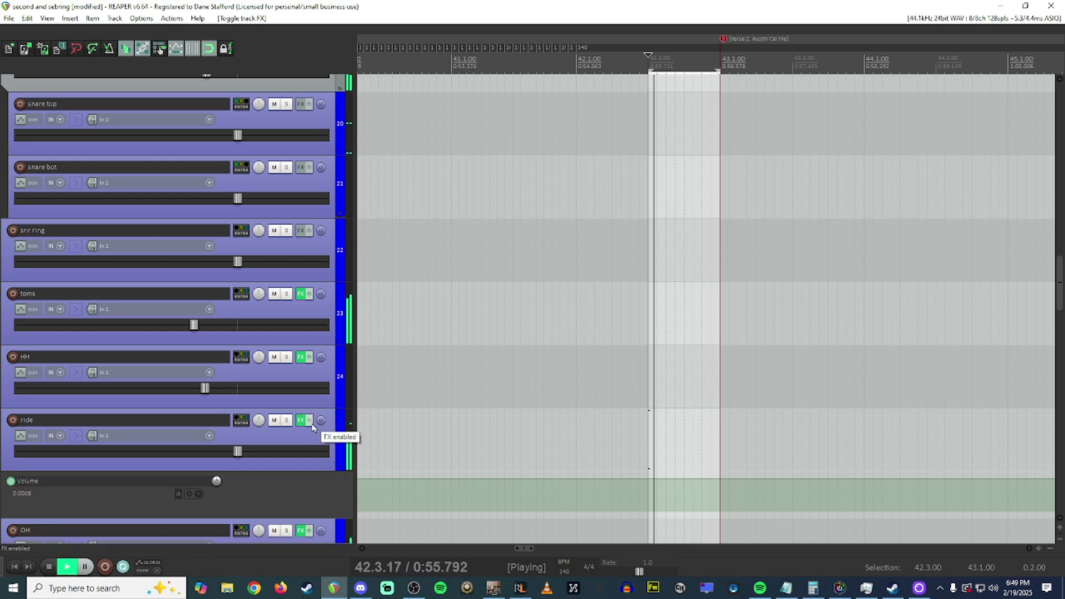
{"action": "key", "text": "space"}
Examine the low cut, the two bell boosts and the high shelf in the OH track's Pro-Q 2
{"action": "scroll", "coordinate": [311, 427], "scroll_direction": "down", "scroll_amount": 2}
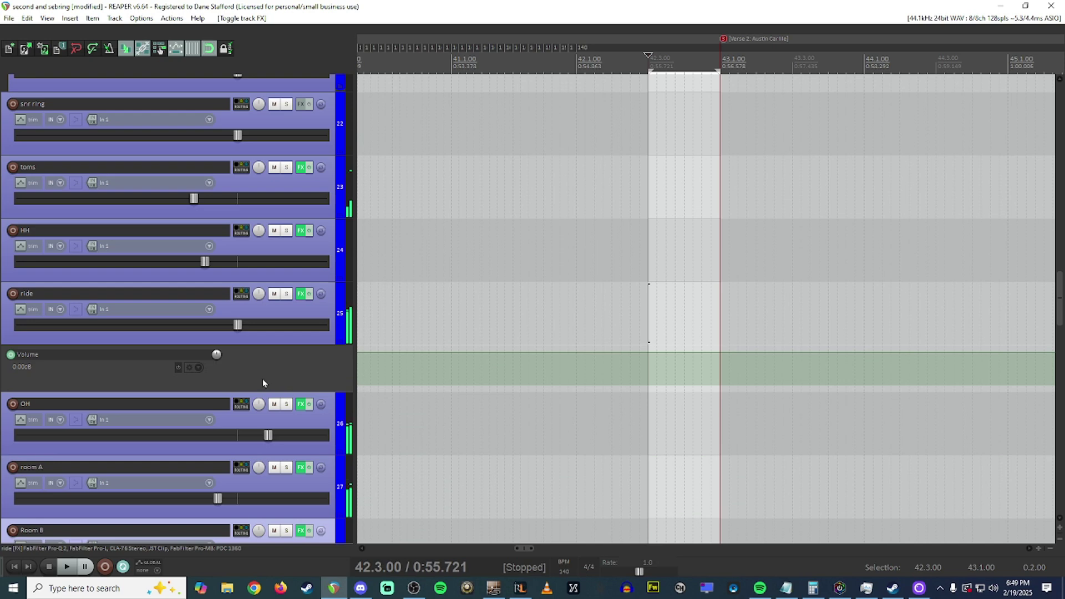
{"action": "scroll", "coordinate": [262, 379], "scroll_direction": "down", "scroll_amount": 1}
{"action": "left_click", "coordinate": [301, 341]}
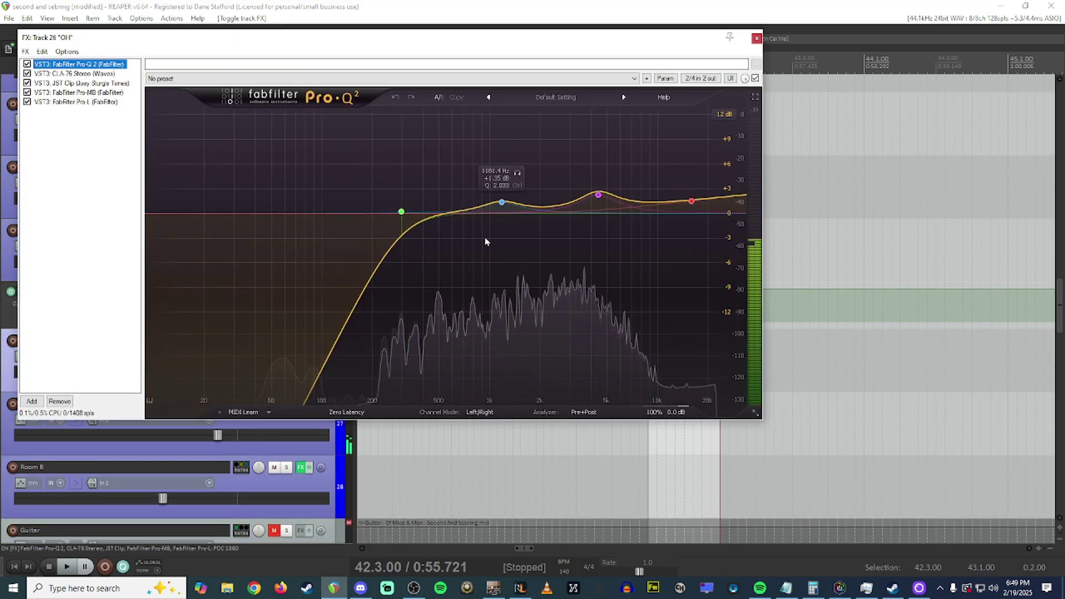
{"action": "left_click", "coordinate": [401, 212]}
{"action": "scroll", "coordinate": [403, 216], "scroll_direction": "down", "scroll_amount": 1}
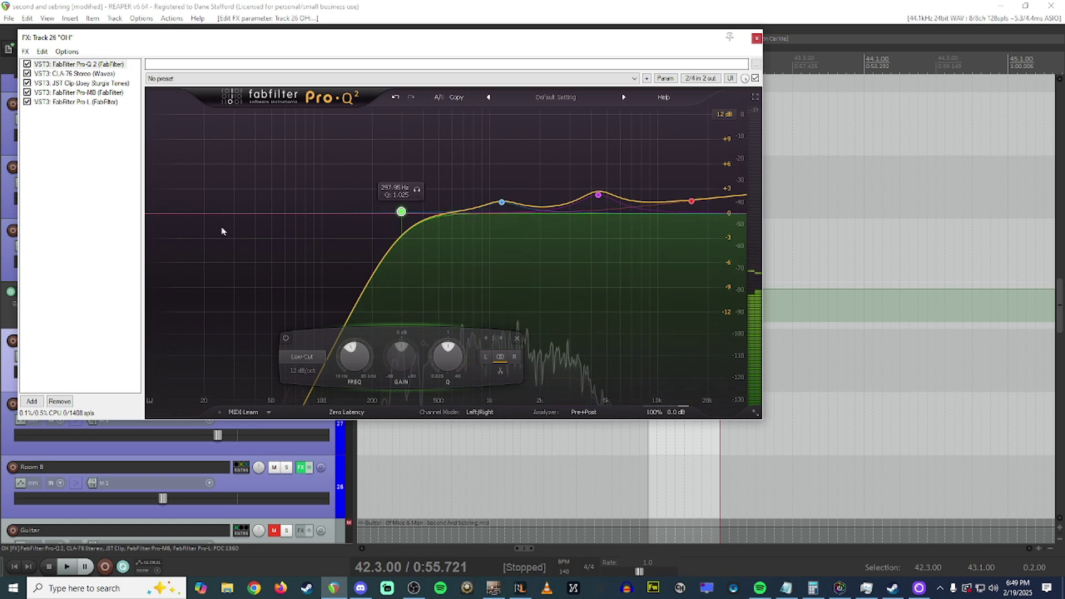
{"action": "left_click", "coordinate": [501, 202]}
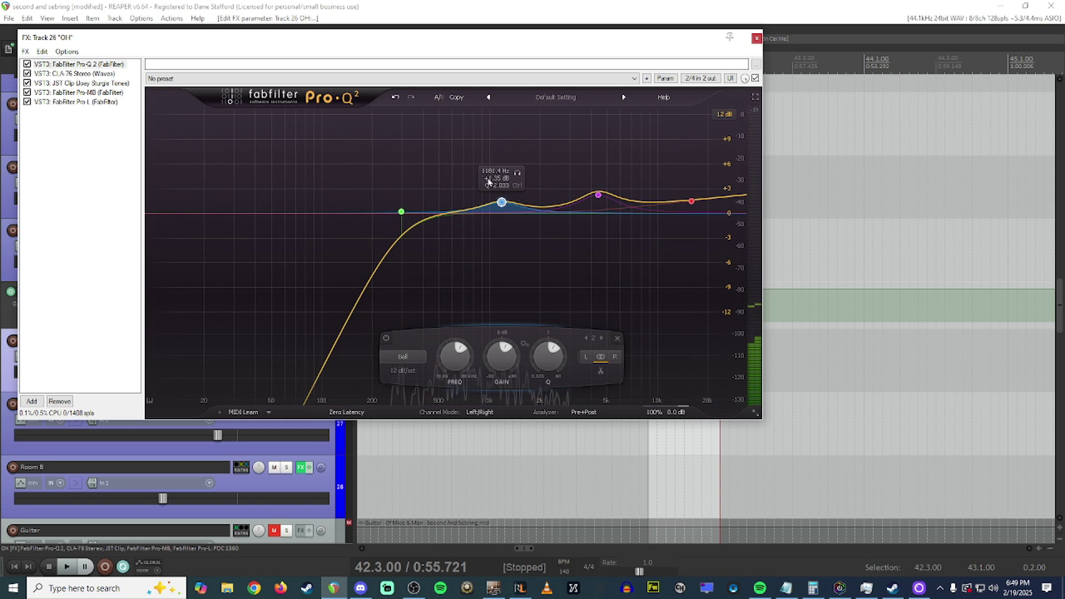
{"action": "left_click", "coordinate": [597, 195]}
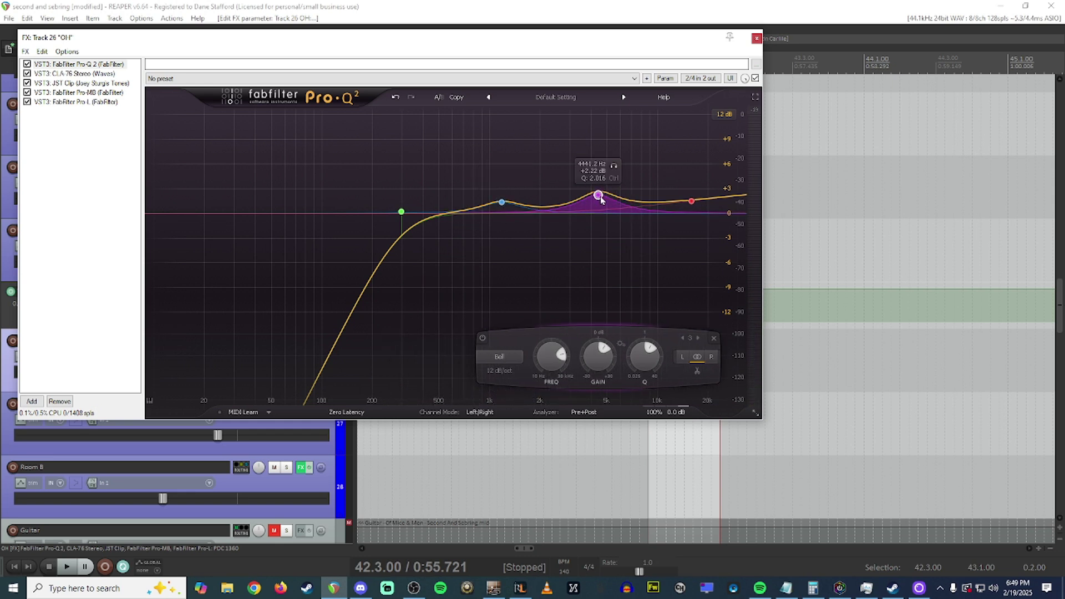
{"action": "left_click", "coordinate": [691, 202]}
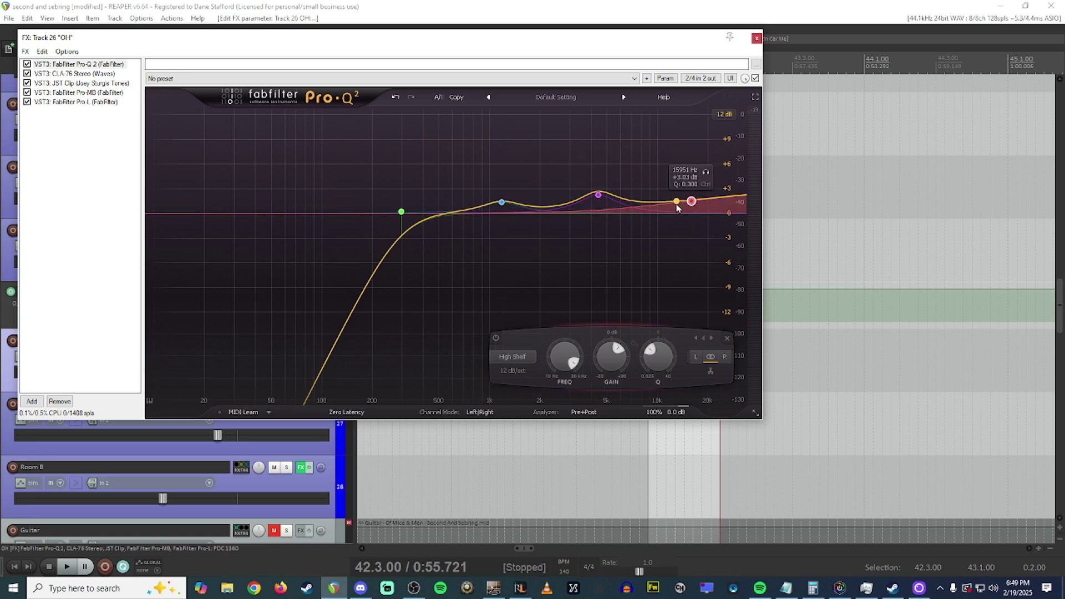
Check the OH track's CLA-76 Stereo compression during playback, and turn off looping and close the effects window
{"action": "left_click", "coordinate": [75, 74]}
{"action": "key", "text": "space"}
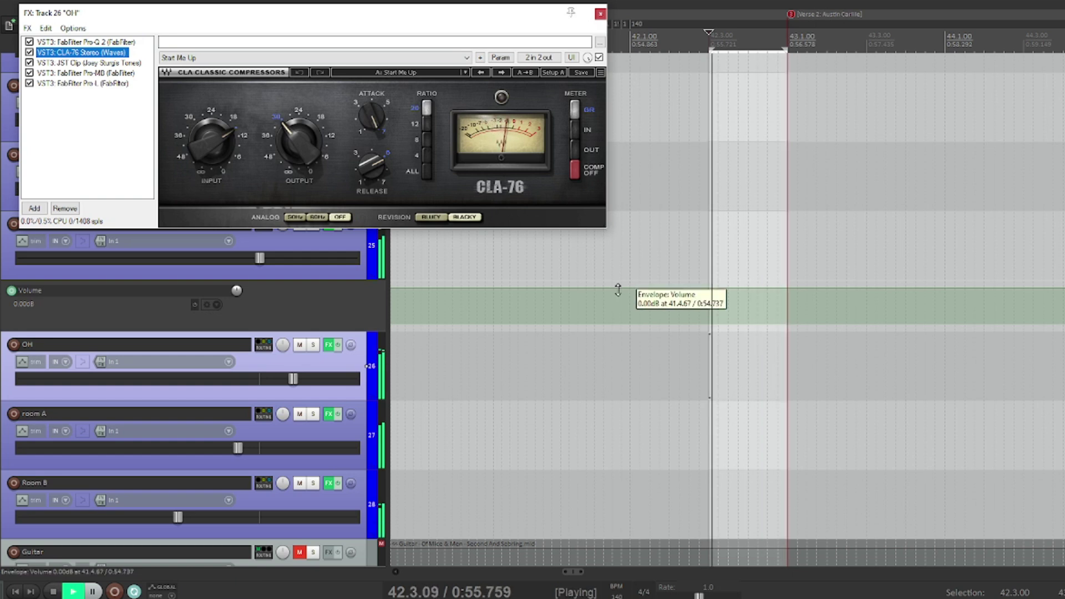
{"action": "key", "text": "space"}
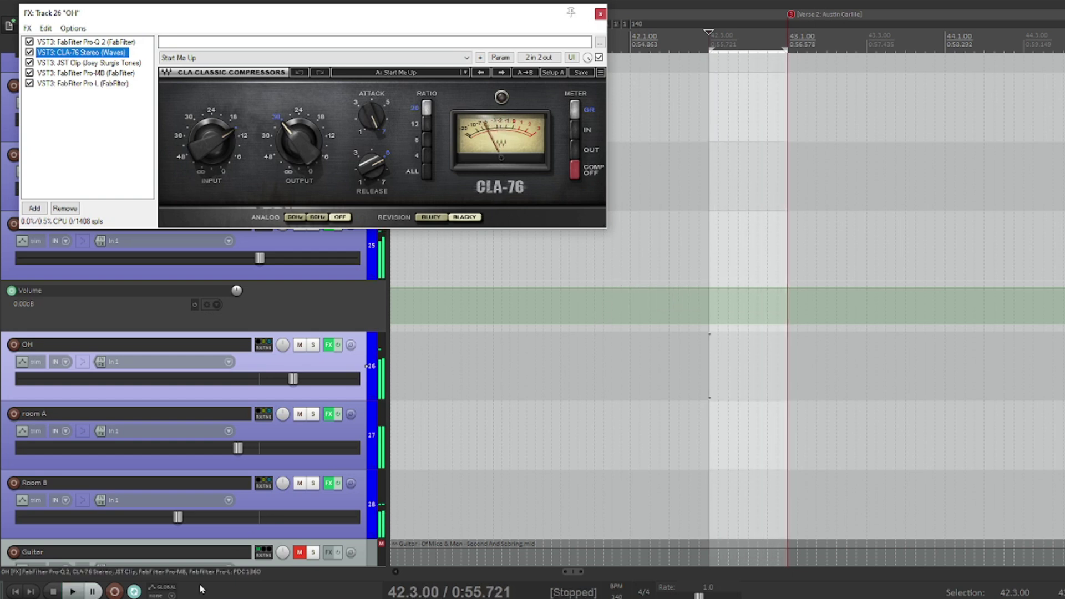
{"action": "left_click", "coordinate": [351, 398]}
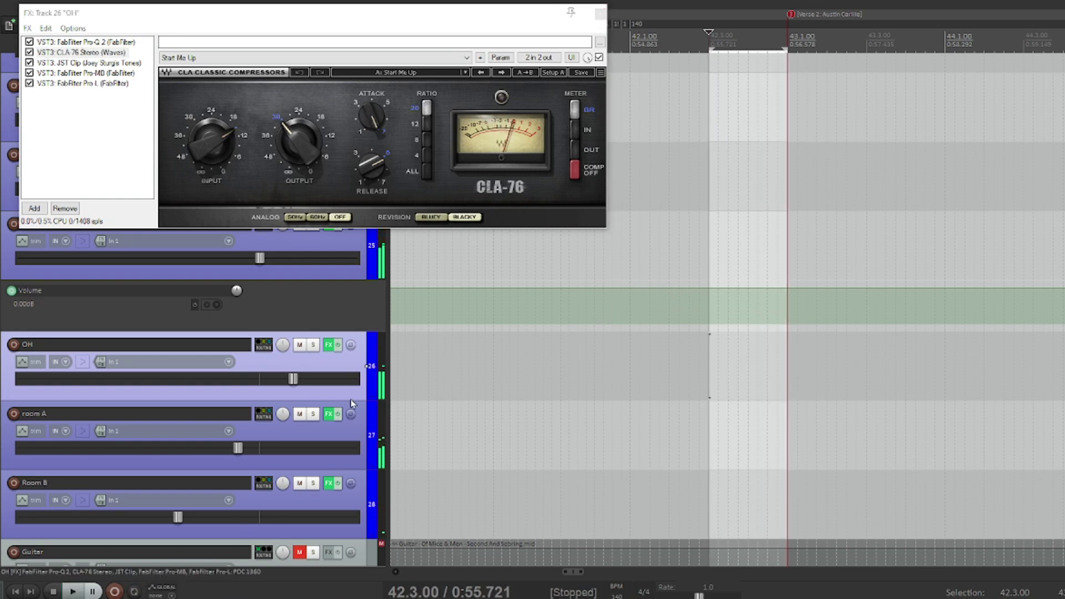
{"action": "left_click", "coordinate": [600, 13]}
{"action": "scroll", "coordinate": [702, 214], "scroll_direction": "down", "scroll_amount": 4}
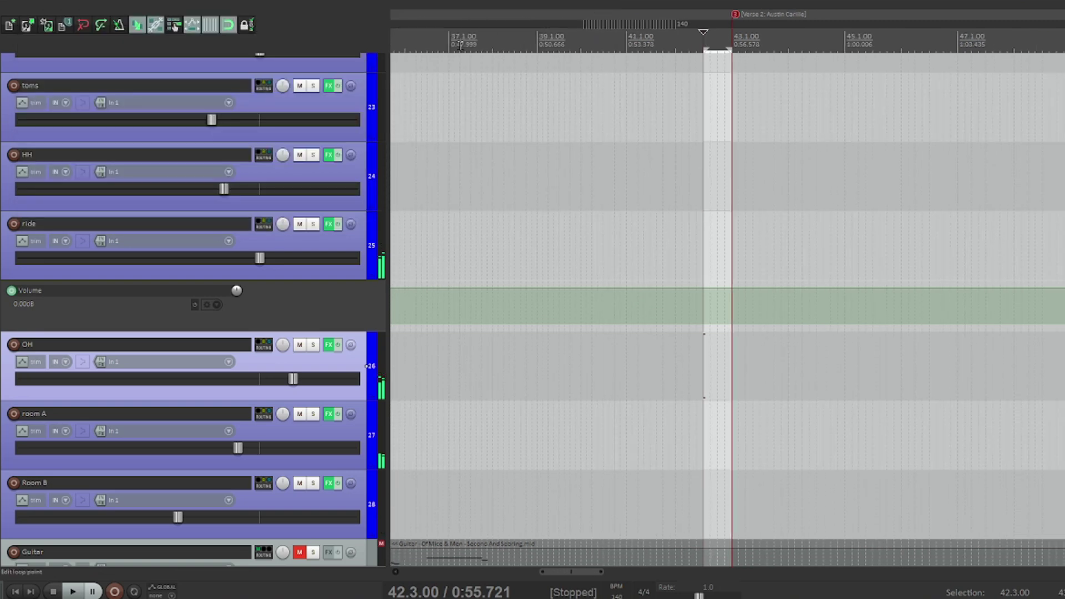
Play the OH track soloed from 27.1.00 and watch the gain reduction on its CLA-76 Stereo compressor
{"action": "scroll", "coordinate": [461, 45], "scroll_direction": "down", "scroll_amount": 5}
{"action": "left_click", "coordinate": [489, 45]}
{"action": "key", "text": "space"}
{"action": "left_click", "coordinate": [314, 346]}
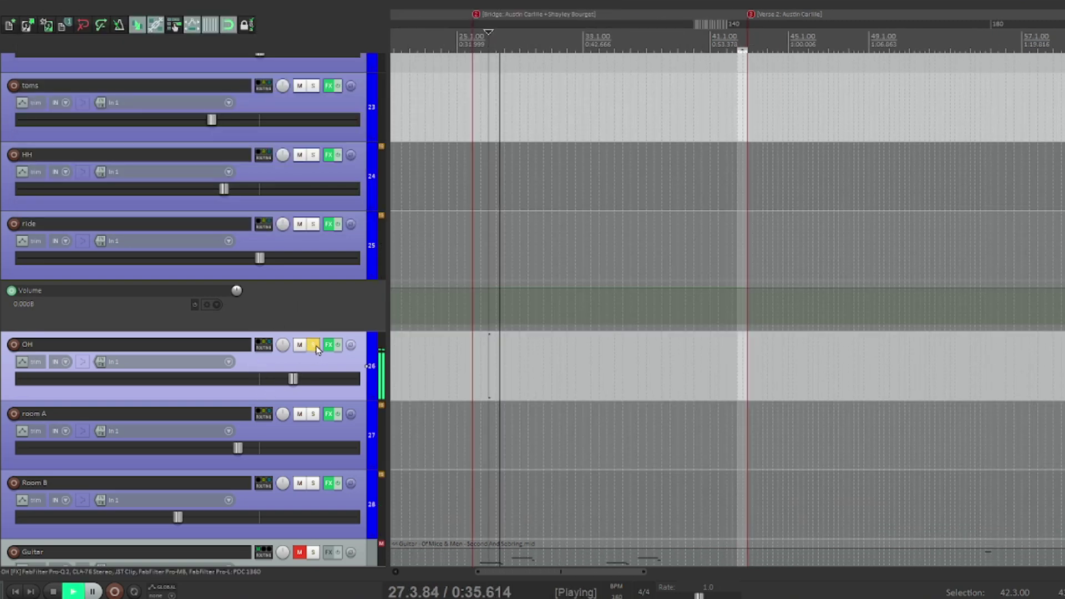
{"action": "left_click", "coordinate": [328, 345]}
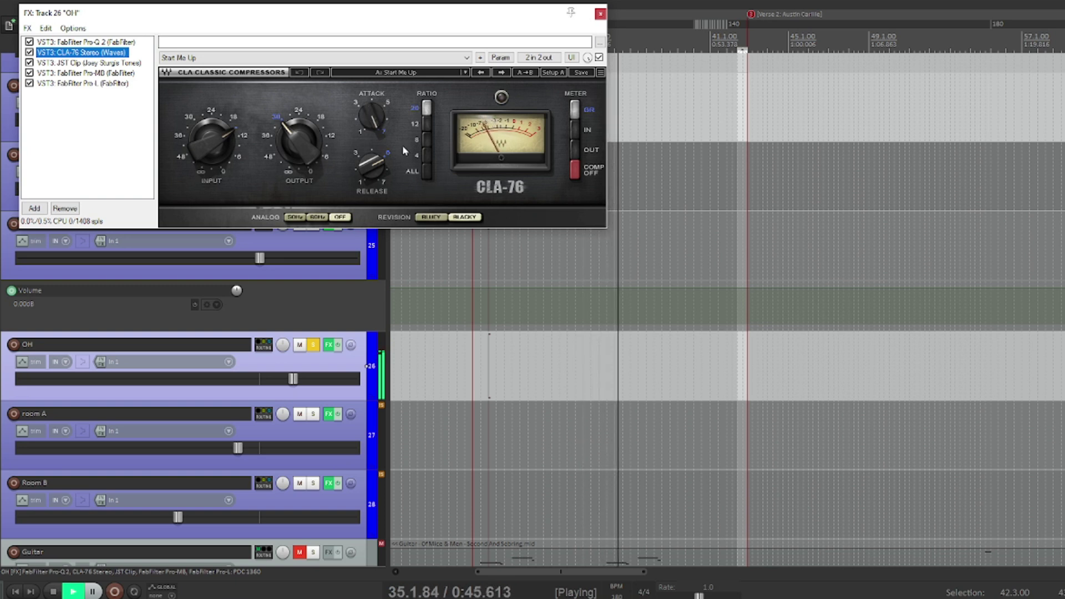
{"action": "key", "text": "space"}
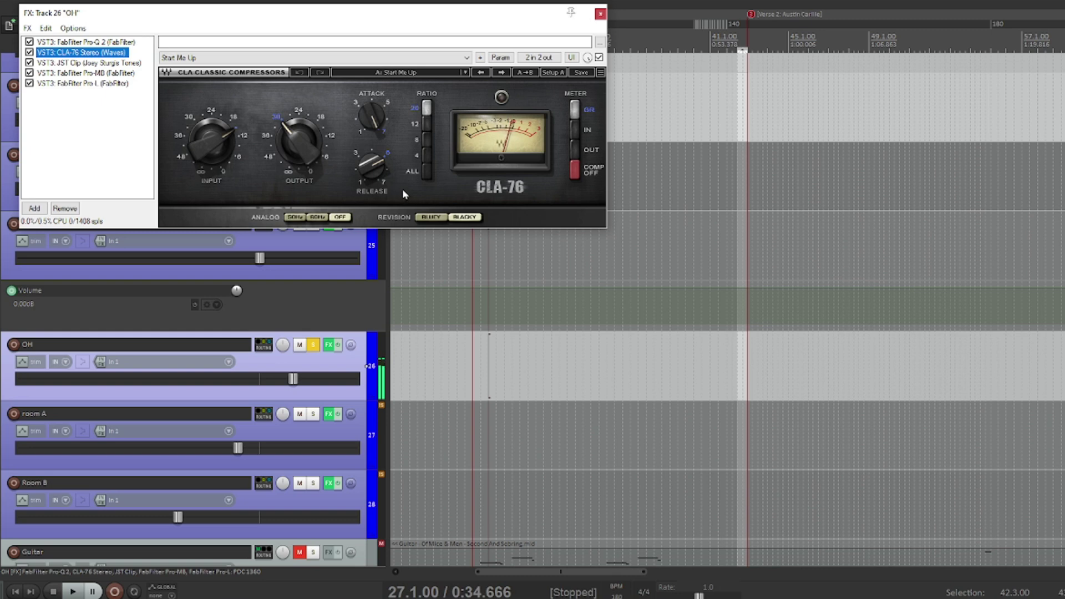
Examine the OH track's JST Clip and the low crossover and settings of its Pro-MB high-frequency band
{"action": "left_click", "coordinate": [120, 64]}
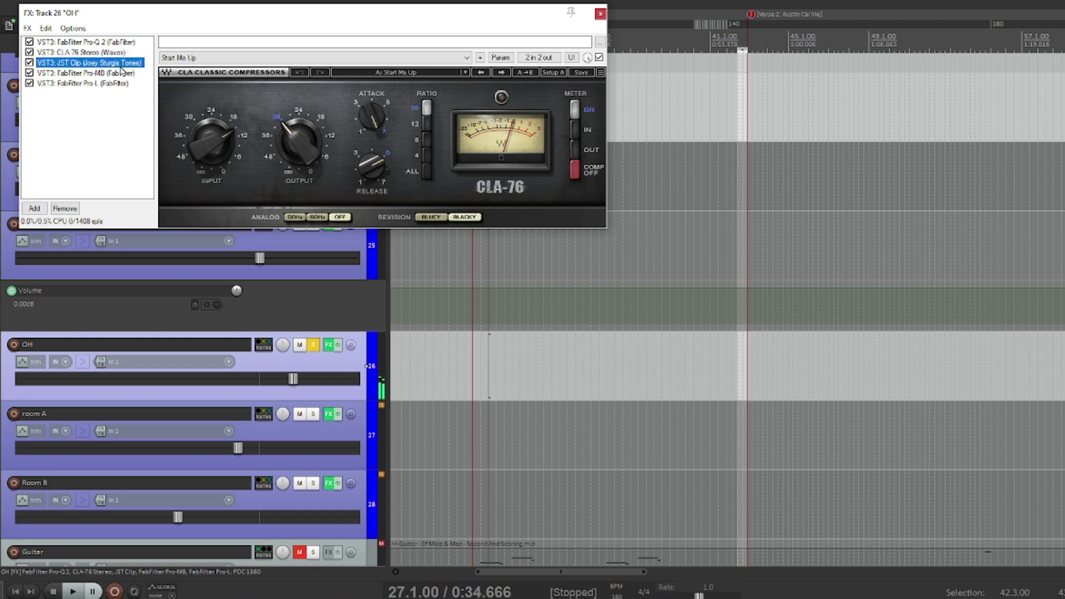
{"action": "left_click", "coordinate": [117, 73]}
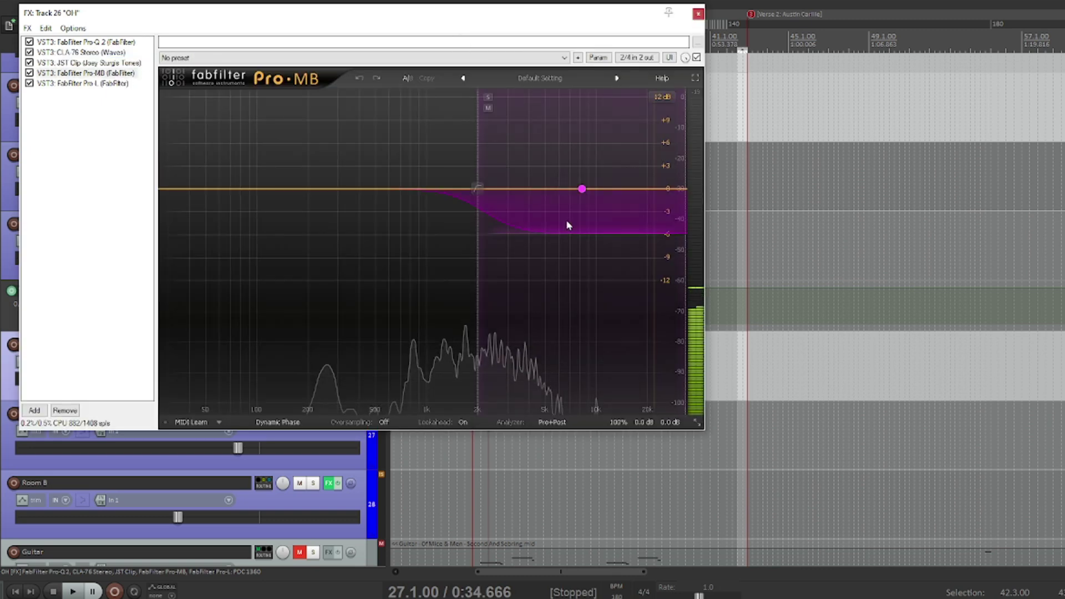
{"action": "left_click", "coordinate": [103, 74]}
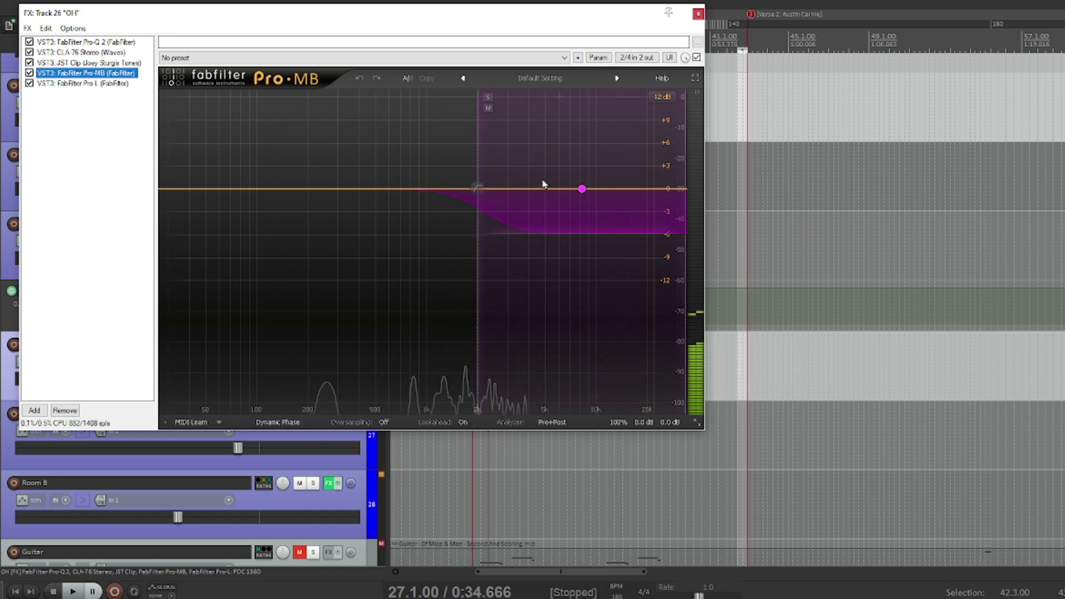
{"action": "left_click", "coordinate": [478, 242]}
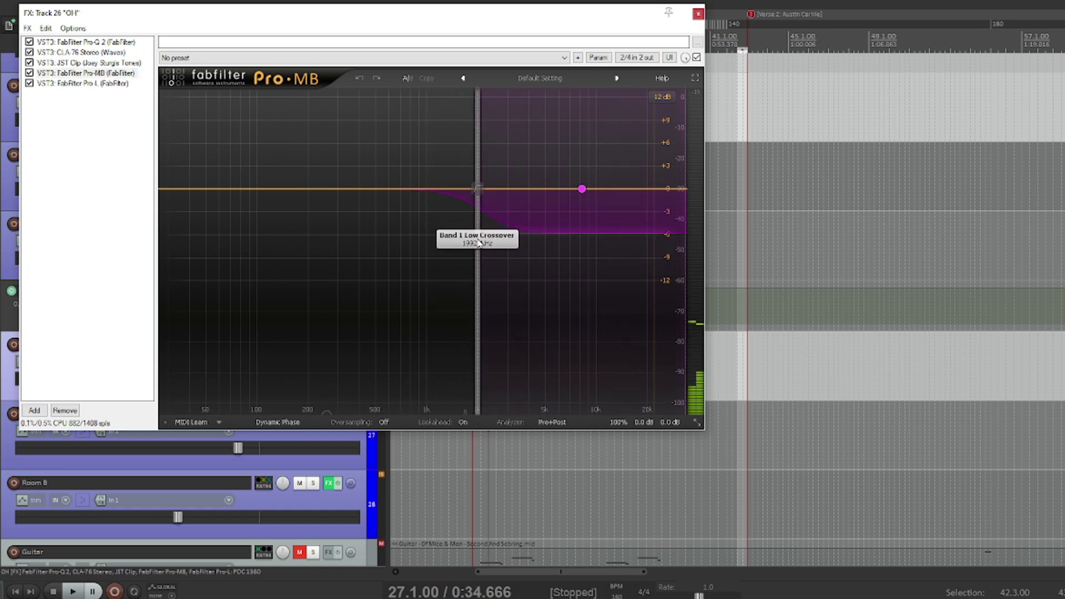
{"action": "left_click", "coordinate": [478, 242]}
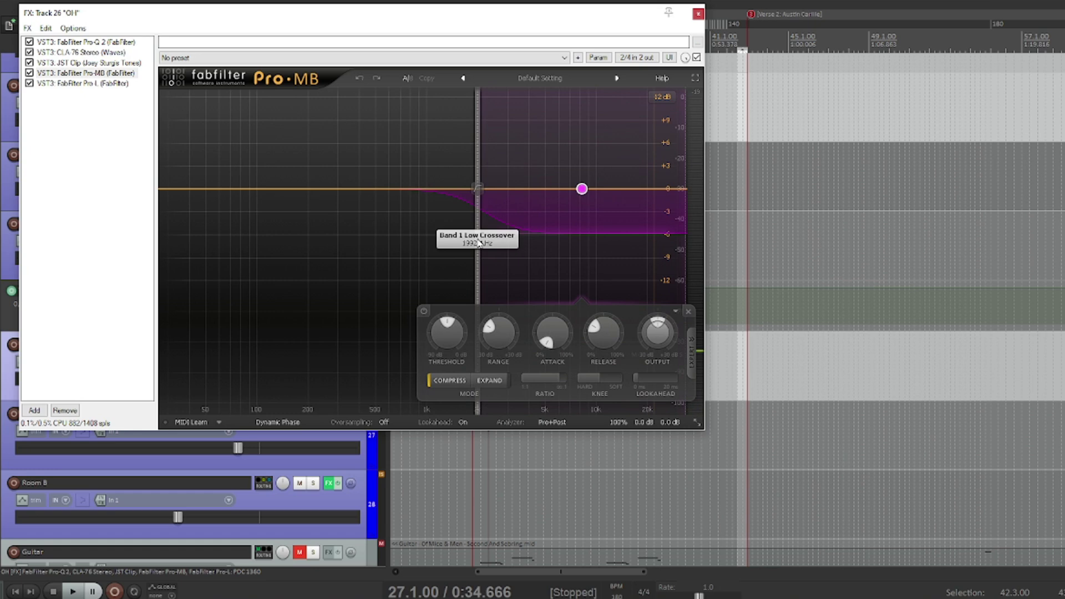
Check the OH track's Pro-L limiter during playback by toggling its bypass, and close the effects window and unsolo the track
{"action": "key", "text": "space"}
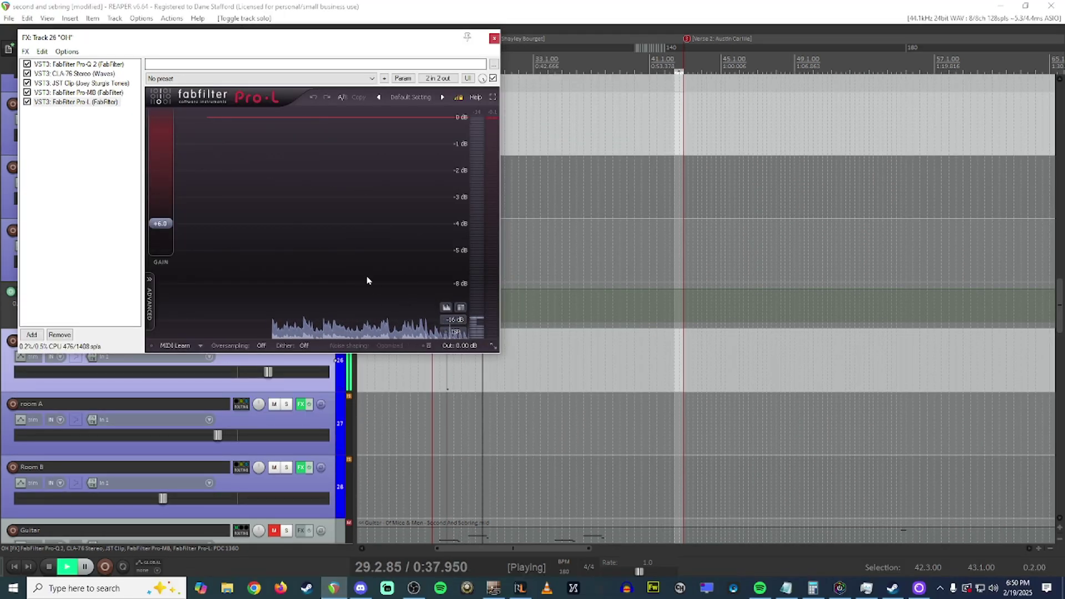
{"action": "left_click", "coordinate": [27, 102]}
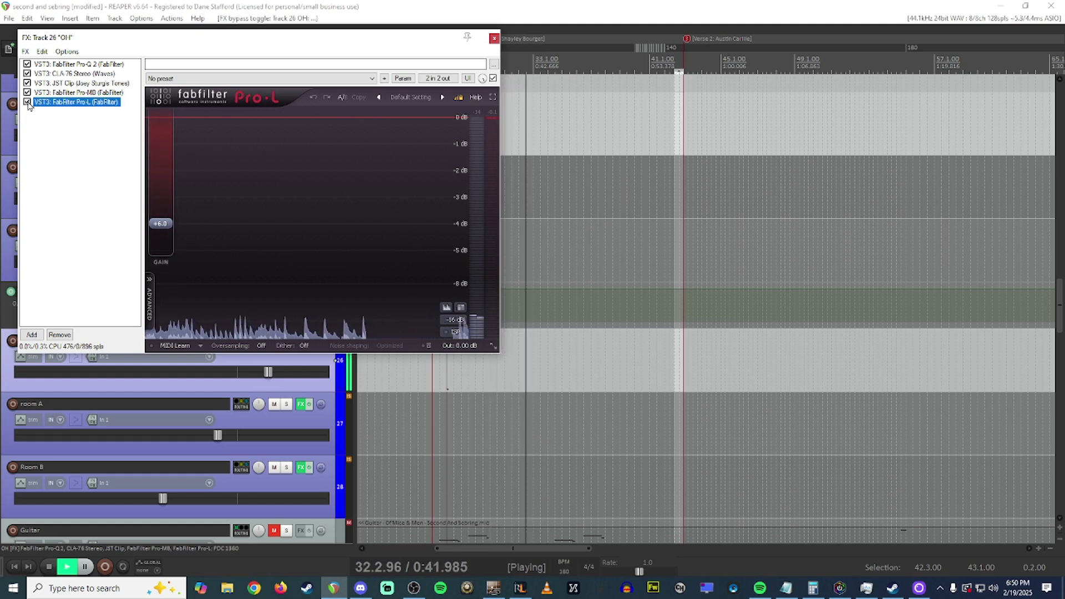
{"action": "left_click", "coordinate": [494, 38]}
{"action": "key", "text": "space"}
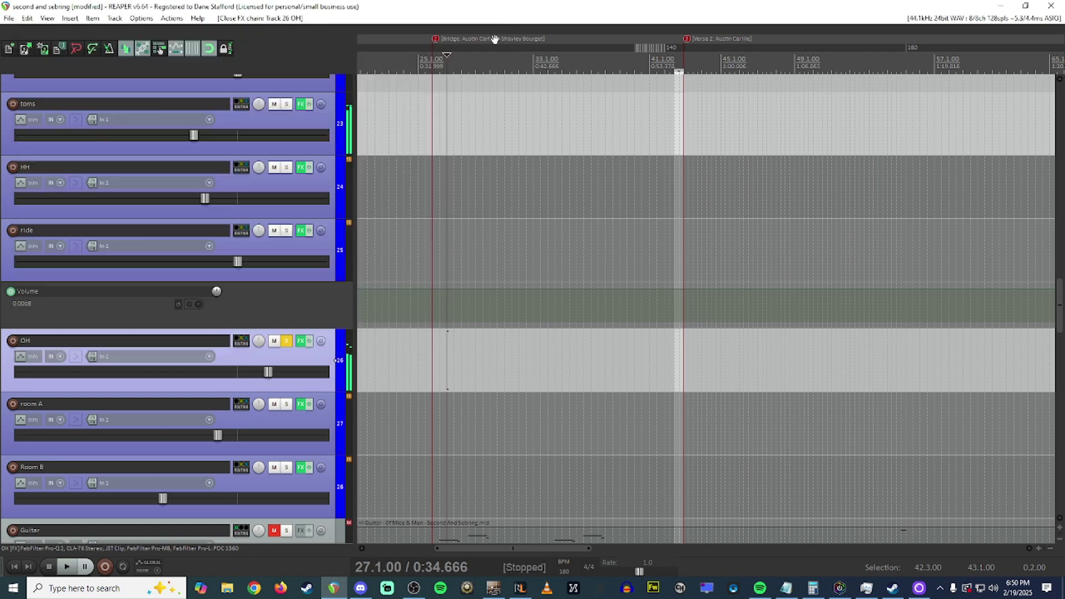
{"action": "left_click", "coordinate": [287, 341]}
Listen to room A and Room B soloed together, and take Room B out of solo during playback
{"action": "scroll", "coordinate": [291, 344], "scroll_direction": "down", "scroll_amount": 1}
{"action": "left_click", "coordinate": [287, 341]}
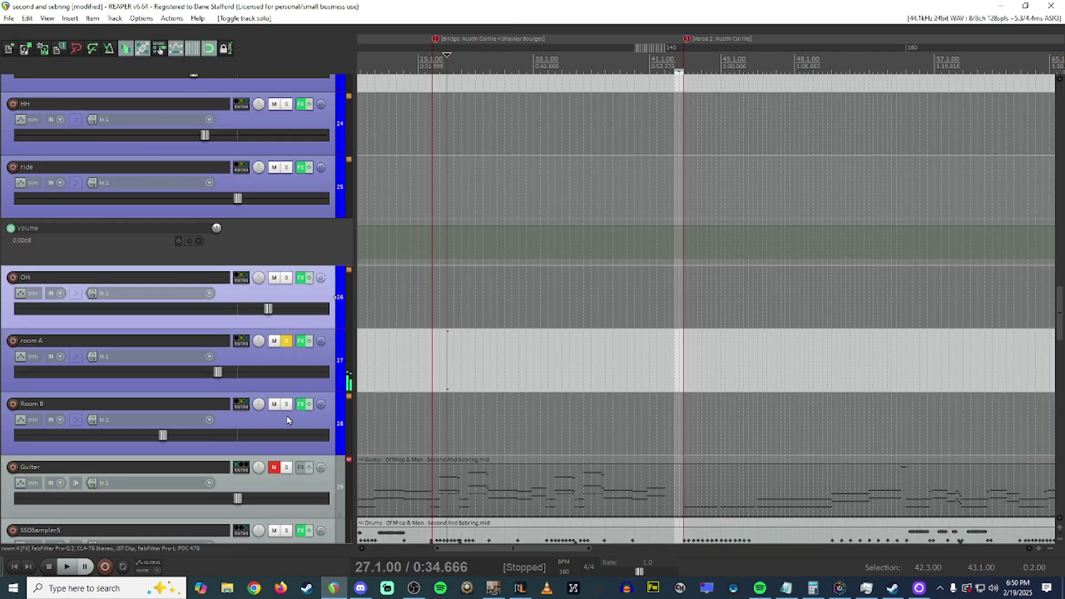
{"action": "left_click", "coordinate": [287, 403]}
{"action": "left_click", "coordinate": [307, 389]}
{"action": "key", "text": "space"}
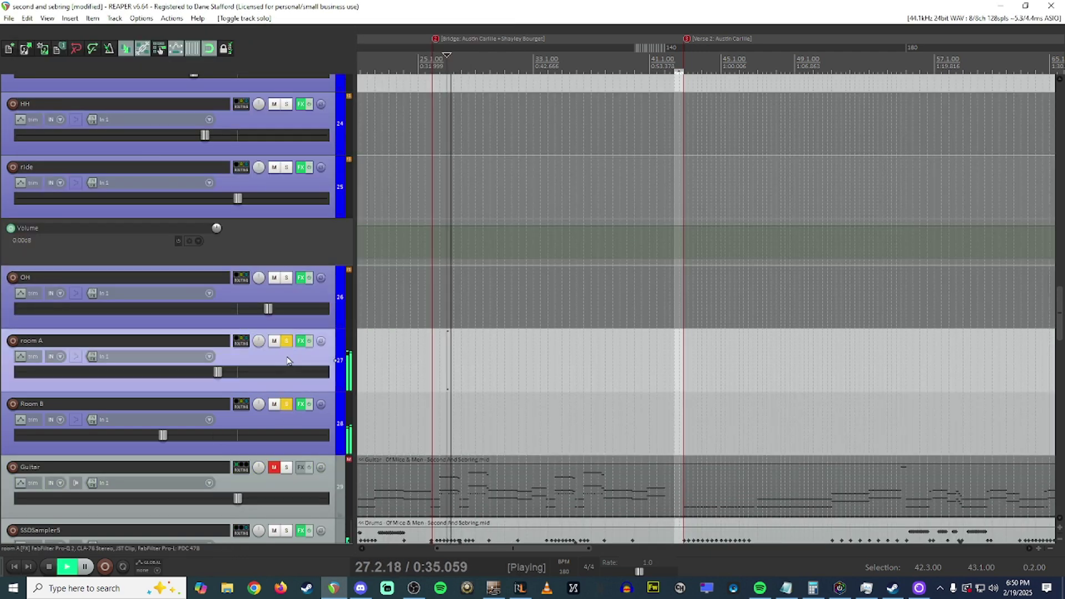
{"action": "left_click", "coordinate": [286, 404]}
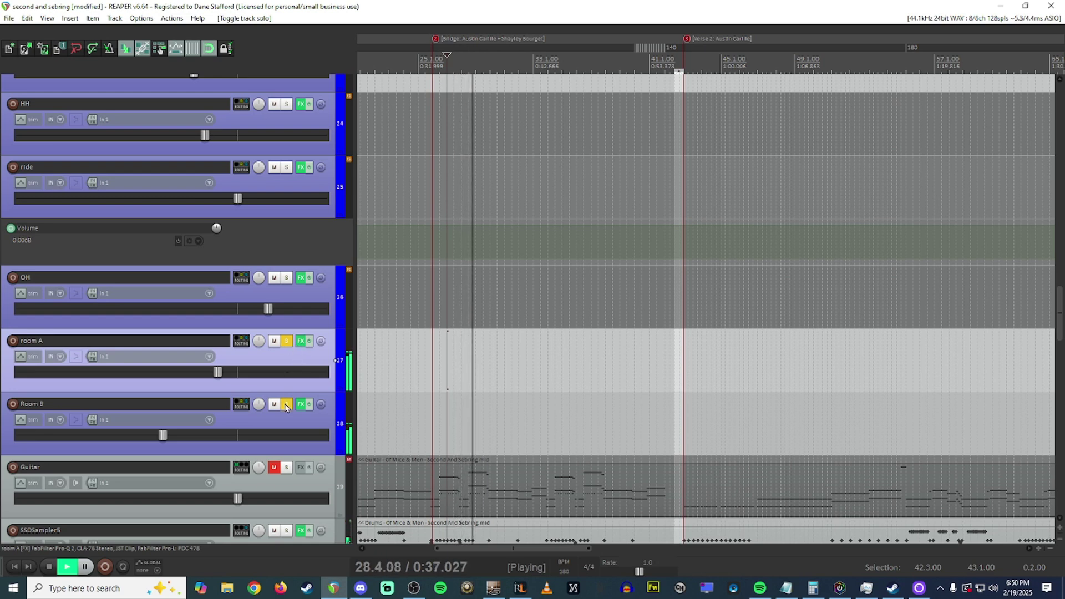
Look through room A's effects chain during playback and inspect the low boost and mid cut in its Pro-Q 2
{"action": "left_click", "coordinate": [302, 342]}
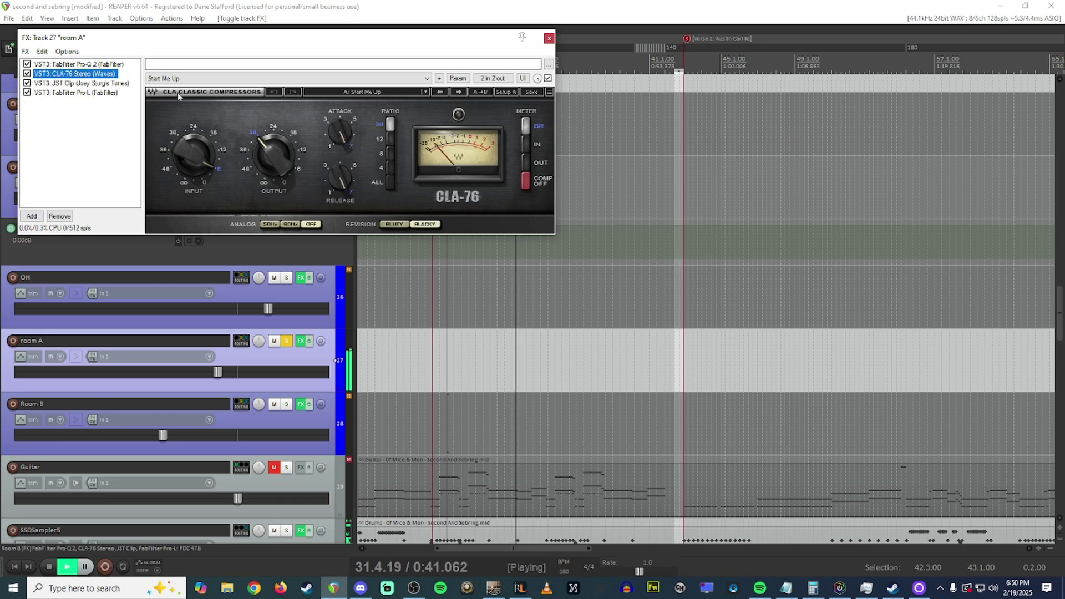
{"action": "left_click", "coordinate": [105, 83]}
{"action": "left_click", "coordinate": [106, 92]}
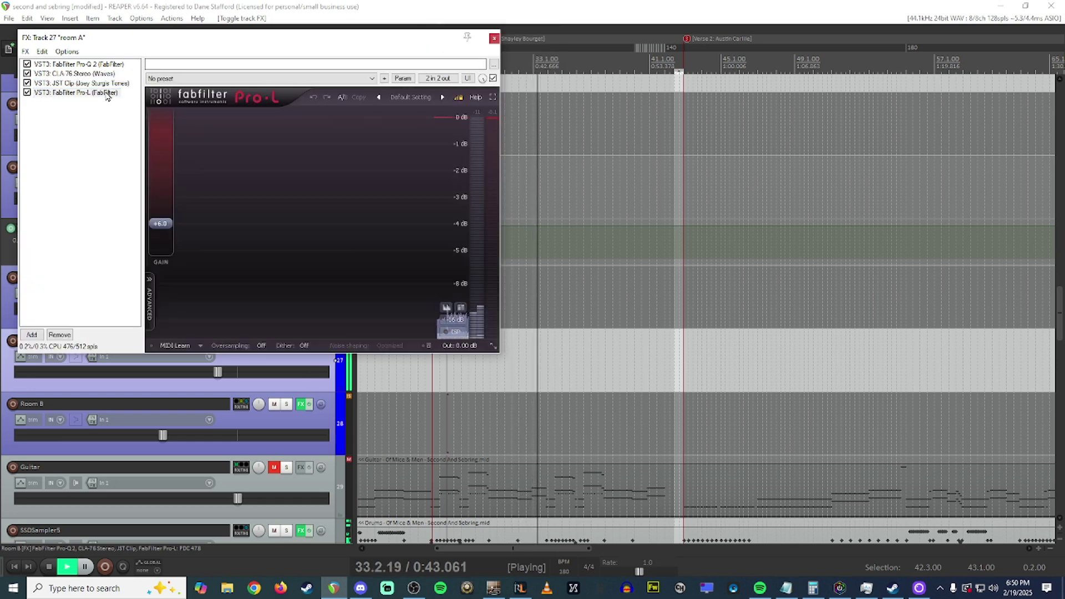
{"action": "left_click", "coordinate": [77, 63]}
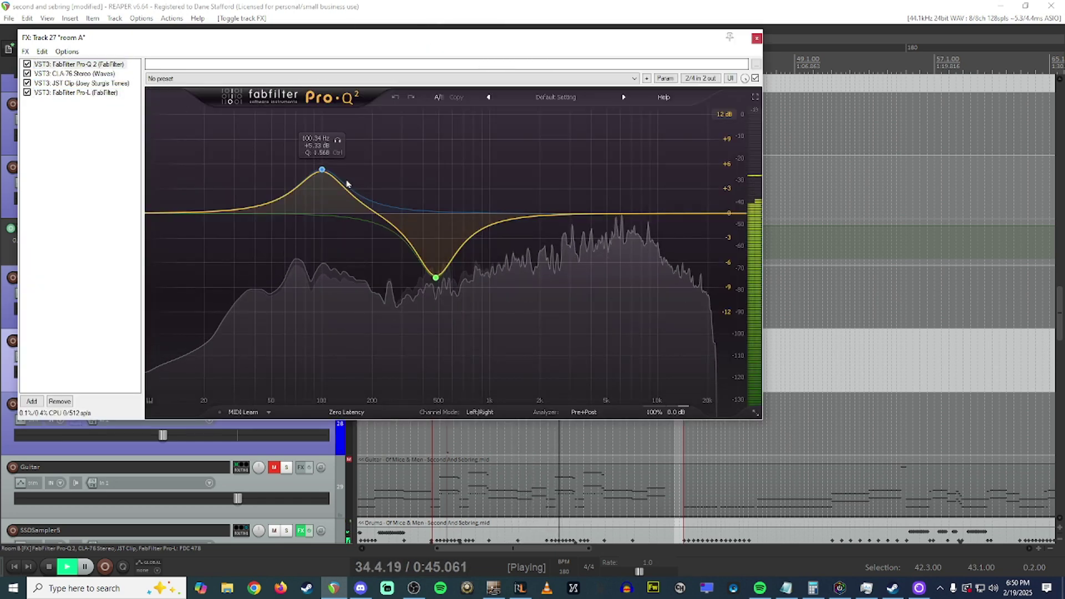
{"action": "mouse_move", "coordinate": [321, 172]}
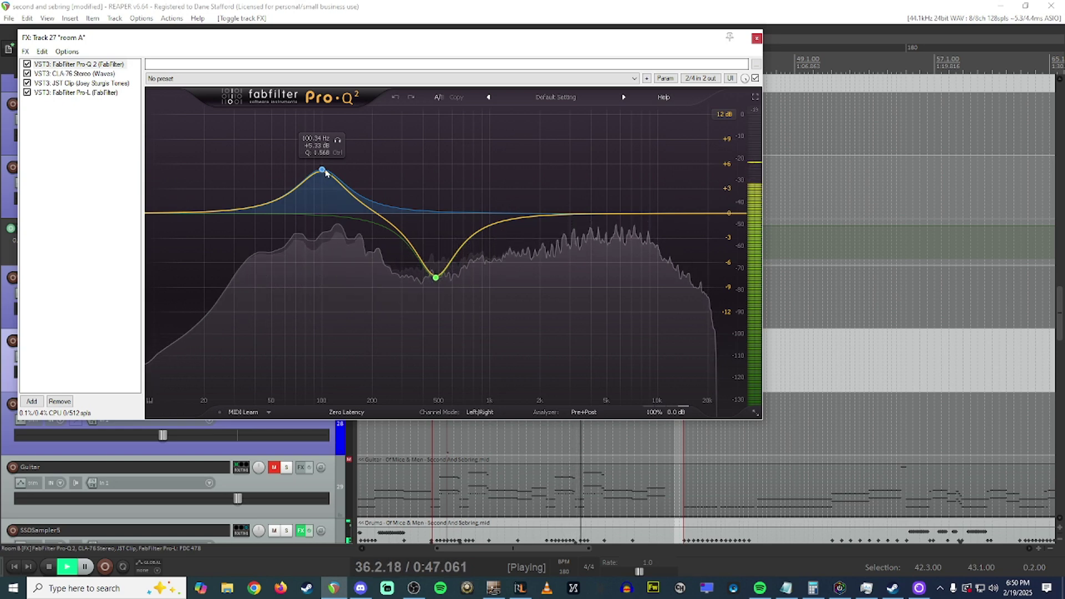
{"action": "mouse_move", "coordinate": [428, 273]}
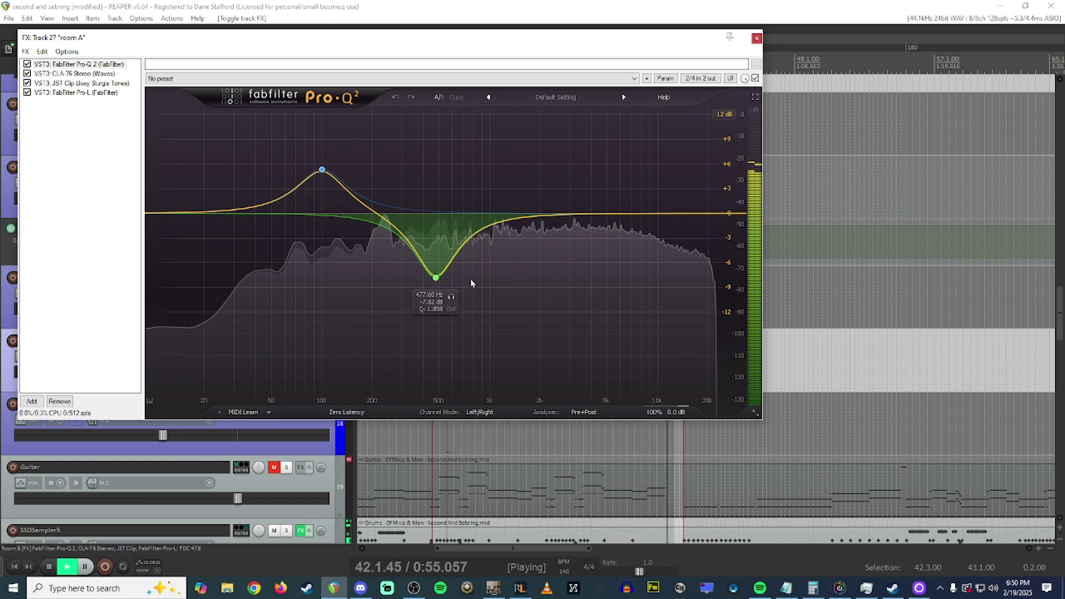
Compare room A with the Pro-Q 2 mid cut bypassed and enabled, and stop playback
{"action": "left_click", "coordinate": [436, 281]}
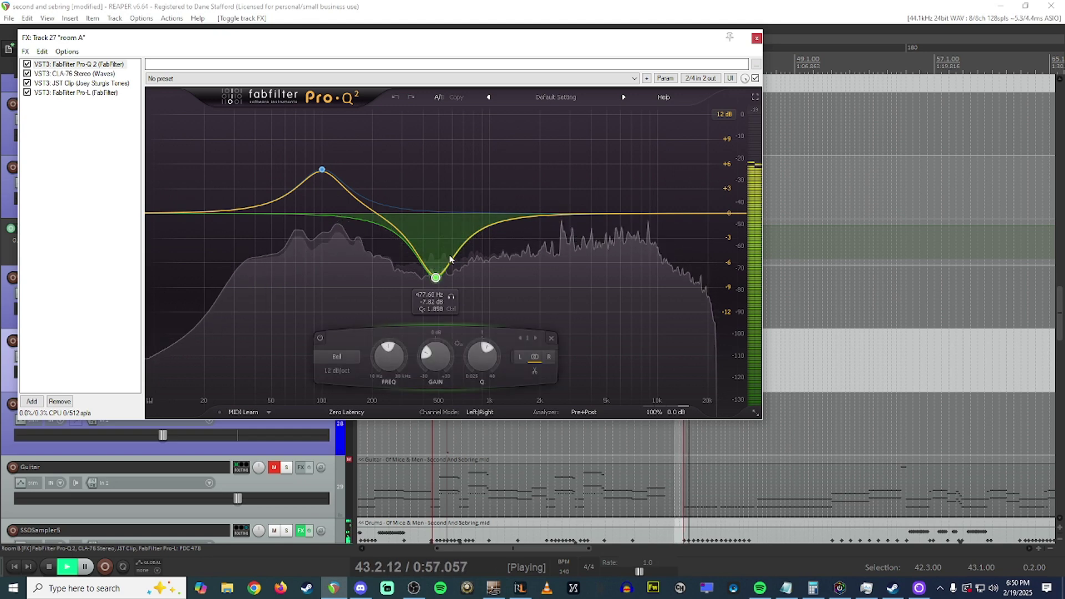
{"action": "left_click", "coordinate": [320, 338]}
{"action": "left_click", "coordinate": [320, 338]}
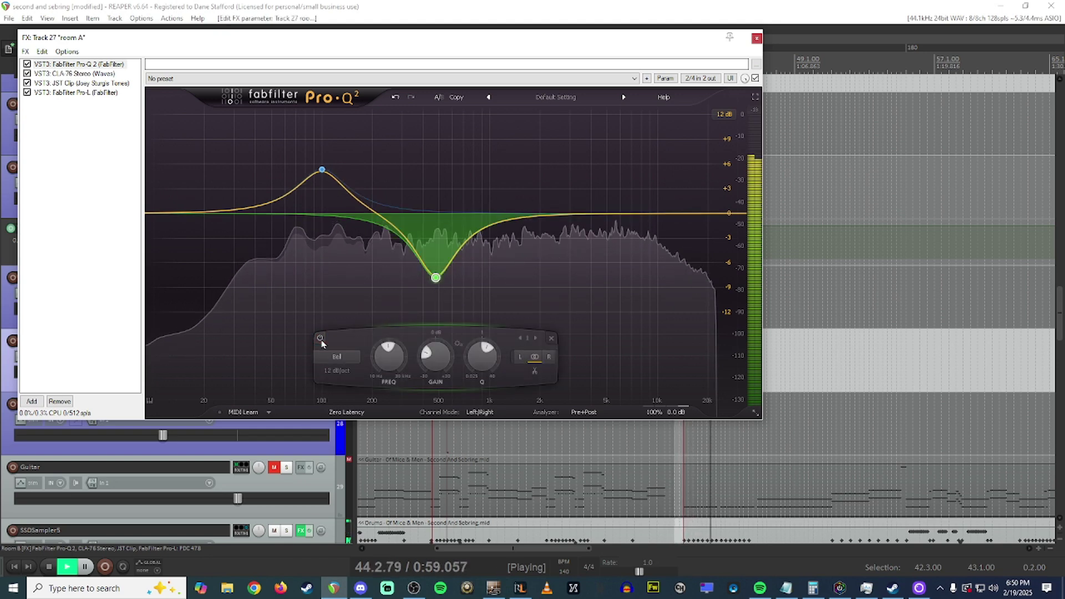
{"action": "key", "text": "space"}
Examine room A's JST Clip, CLA-76 Stereo and Pro-L, and close the effects window and unsolo the track
{"action": "left_click", "coordinate": [103, 84]}
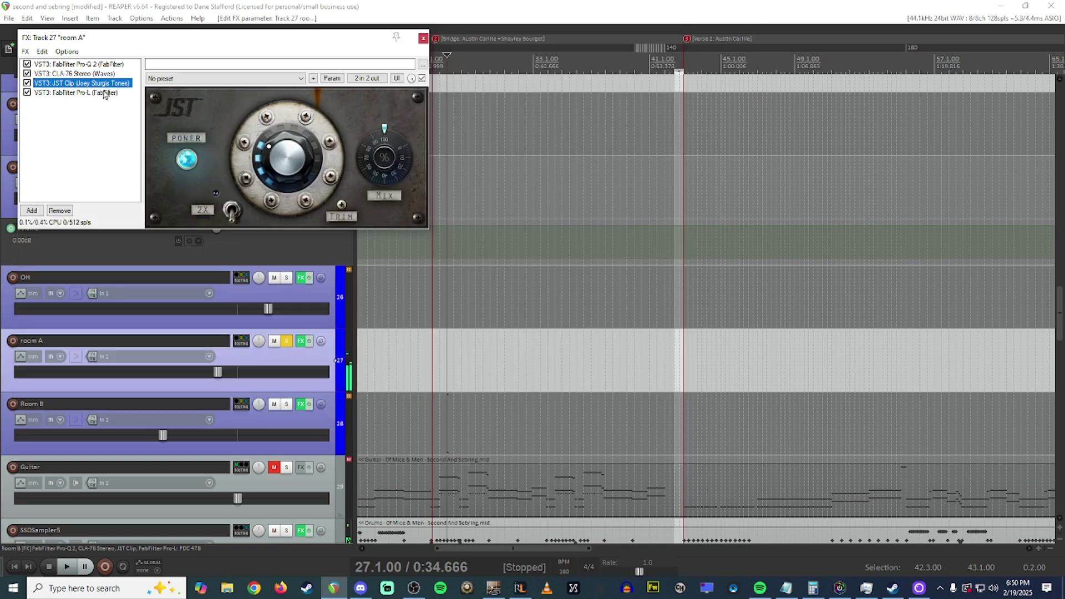
{"action": "key", "text": "space"}
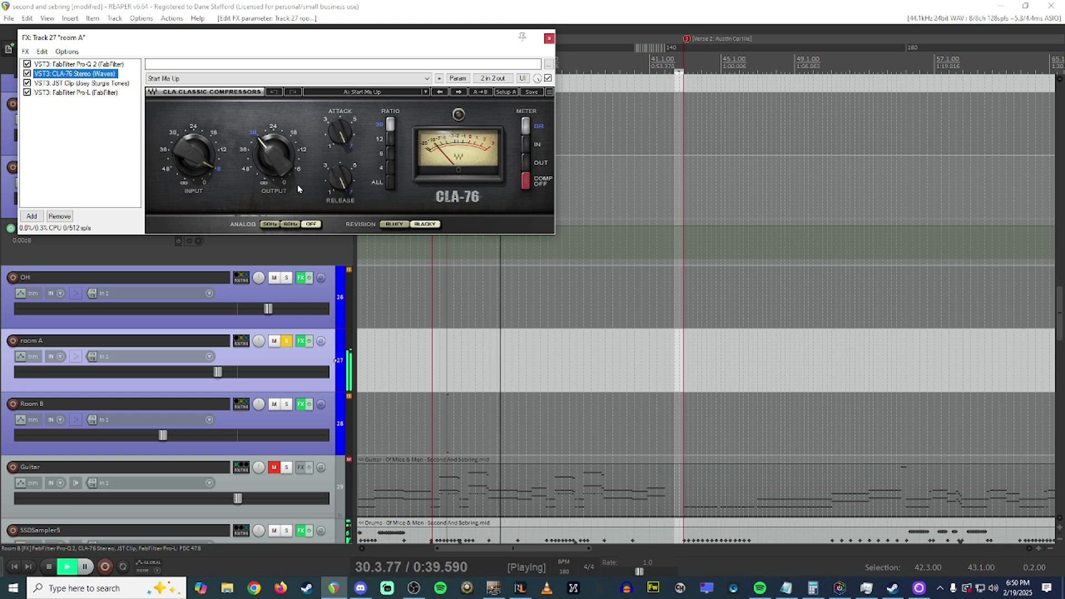
{"action": "left_click", "coordinate": [97, 83]}
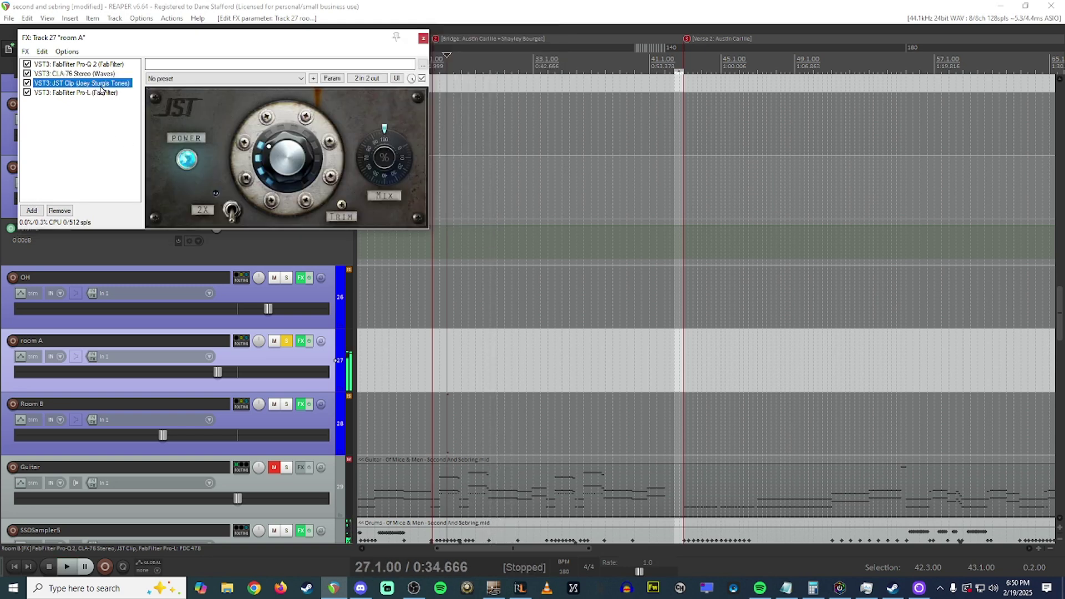
{"action": "left_click", "coordinate": [103, 92]}
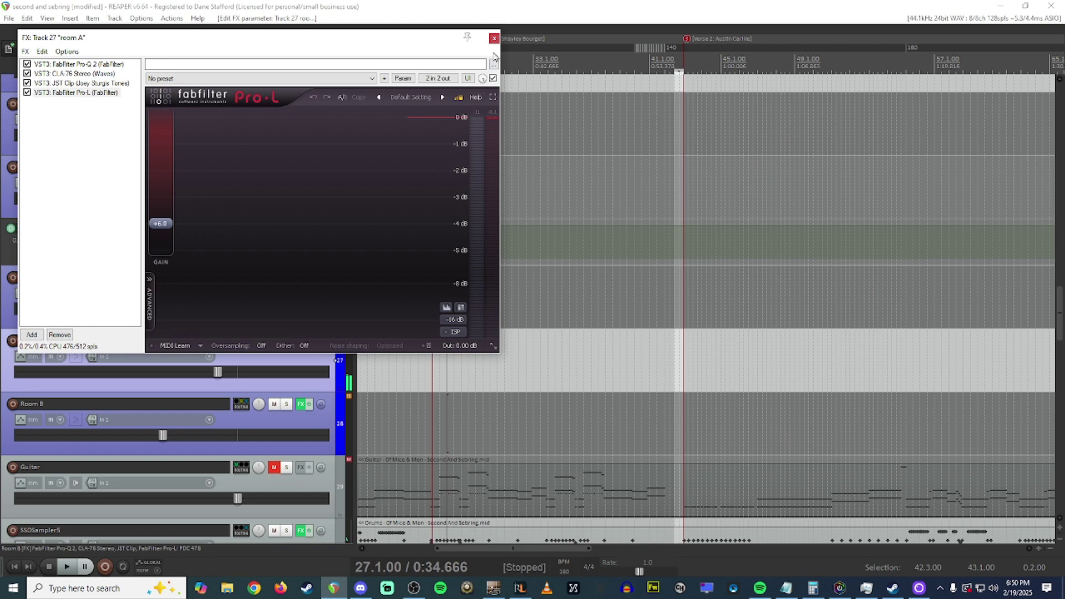
{"action": "left_click", "coordinate": [495, 38]}
{"action": "key", "text": "space"}
{"action": "left_click", "coordinate": [288, 342]}
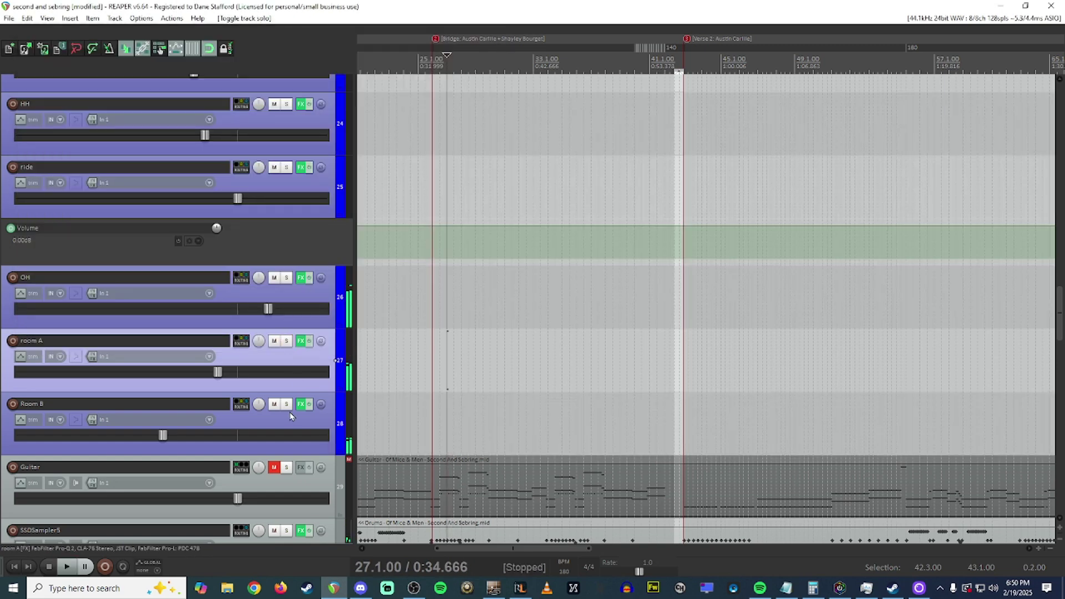
Play Room B soloed and check its Pro-Q 2 and CLA-76 Stereo, restoring the full mix at the end
{"action": "left_click", "coordinate": [287, 404]}
{"action": "key", "text": "space"}
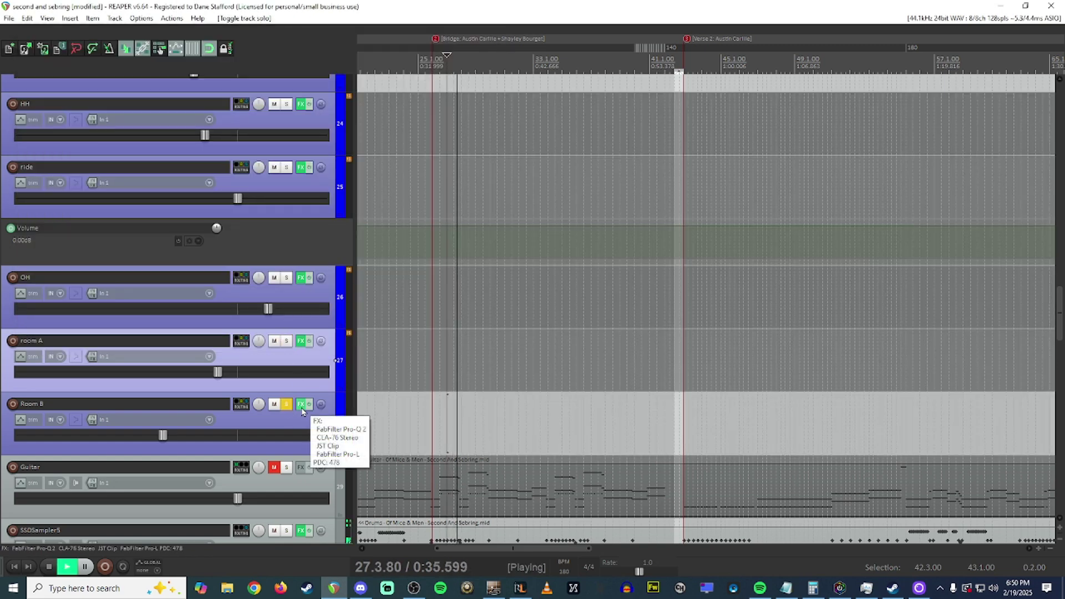
{"action": "left_click", "coordinate": [302, 411]}
{"action": "left_click", "coordinate": [78, 64]}
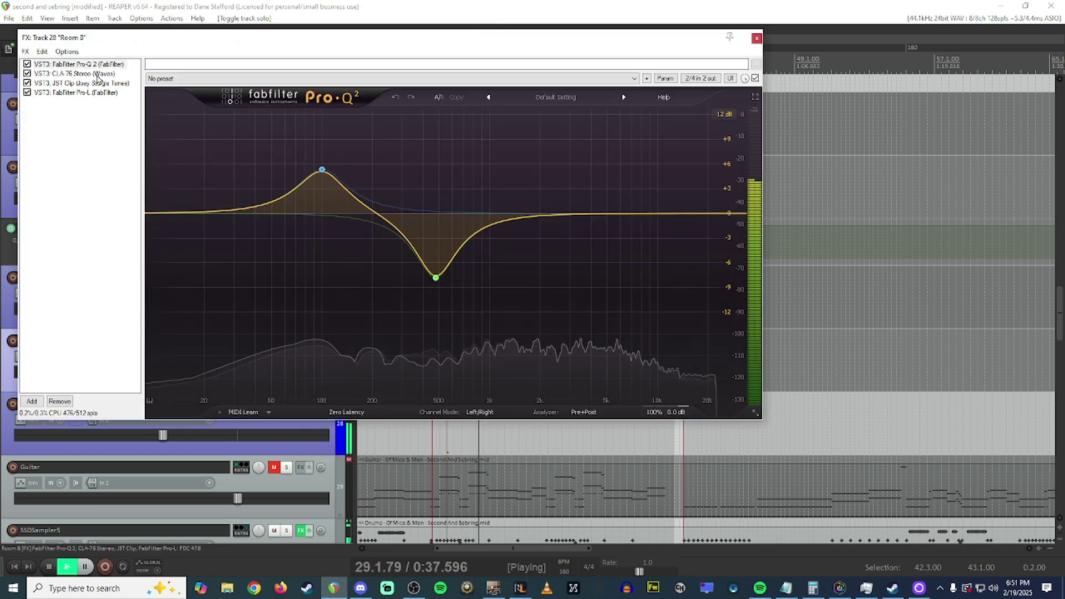
{"action": "left_click", "coordinate": [91, 73]}
{"action": "left_click", "coordinate": [301, 403]}
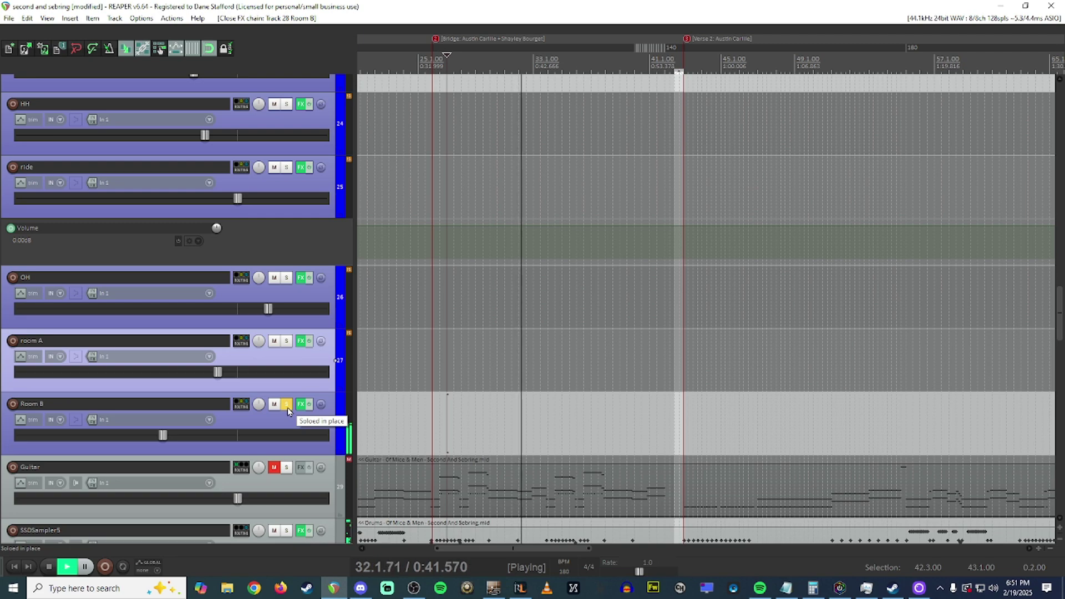
{"action": "left_click", "coordinate": [286, 404]}
Listen to the Drum Bus and Bass soloed together from 27.1.00, and take the Drum Bus out of solo at the end
{"action": "scroll", "coordinate": [299, 377], "scroll_direction": "down", "scroll_amount": 10}
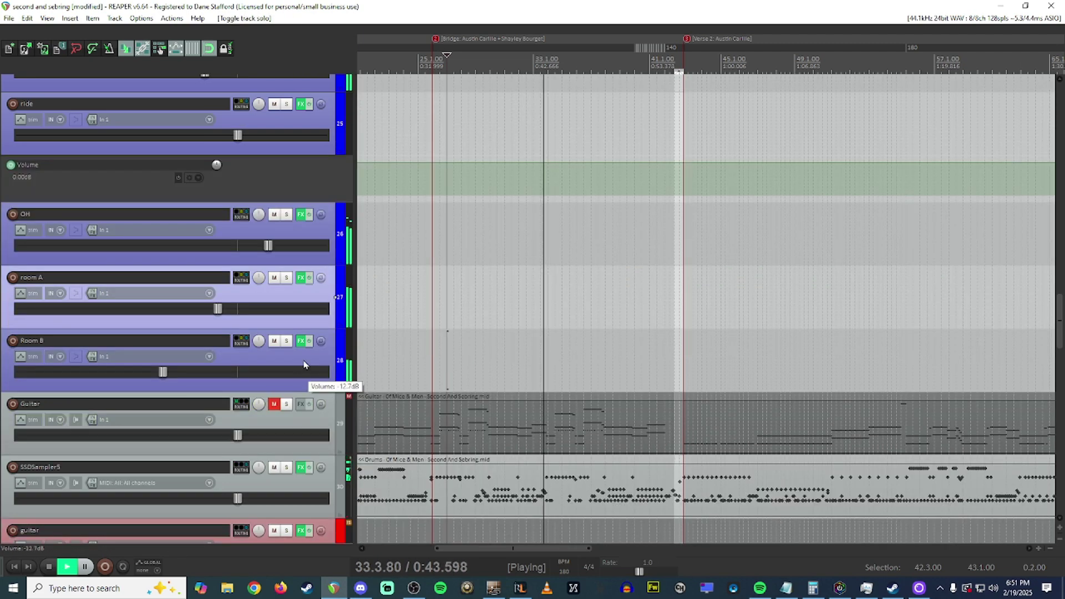
{"action": "scroll", "coordinate": [309, 359], "scroll_direction": "up", "scroll_amount": 5}
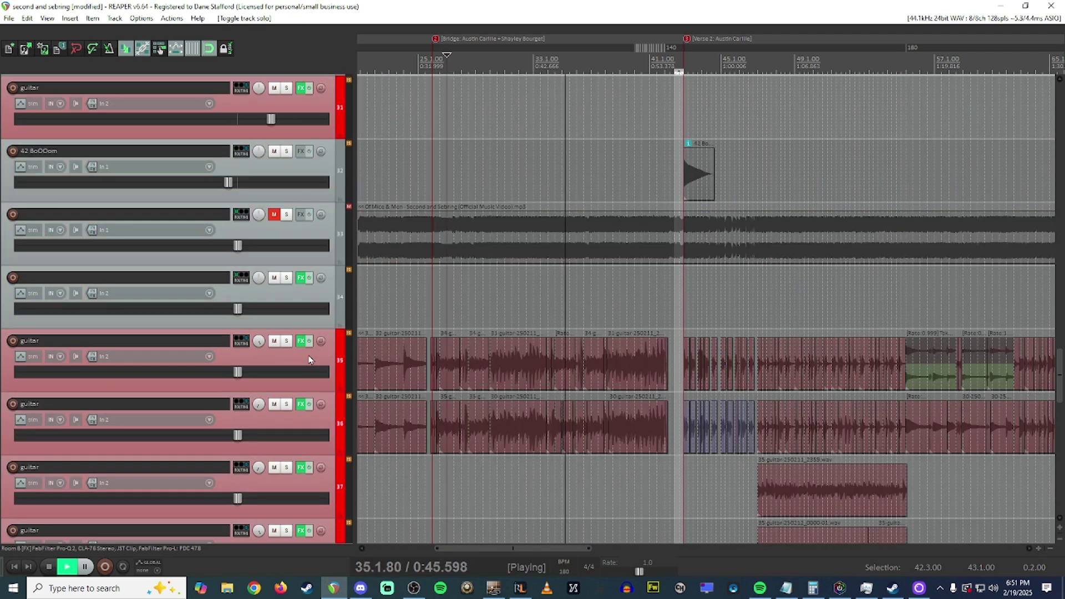
{"action": "scroll", "coordinate": [309, 360], "scroll_direction": "down", "scroll_amount": 5}
{"action": "scroll", "coordinate": [309, 360], "scroll_direction": "up", "scroll_amount": 15}
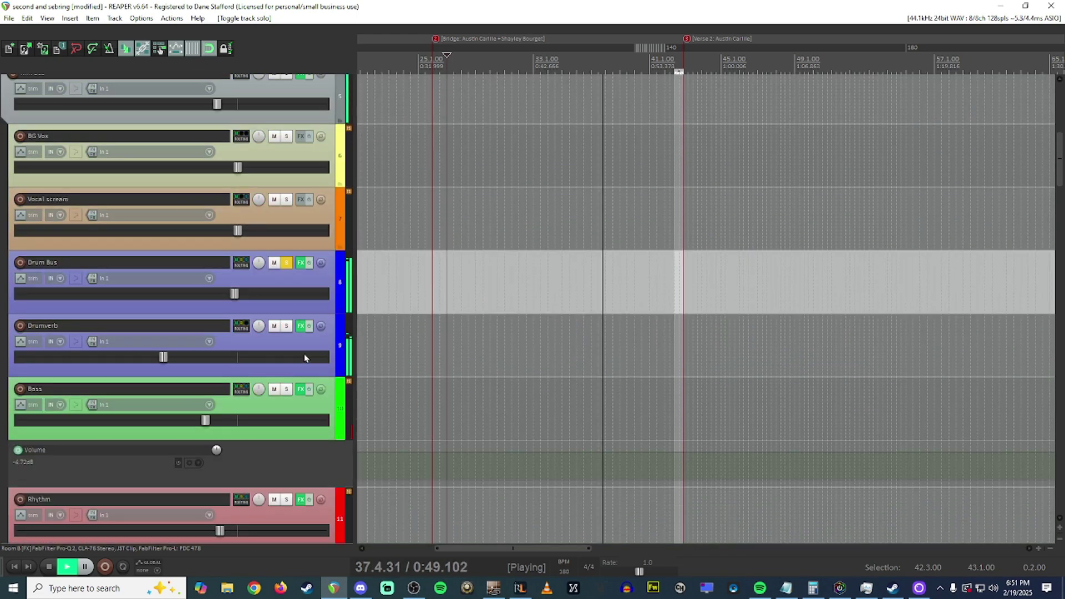
{"action": "key", "text": "space"}
{"action": "scroll", "coordinate": [289, 283], "scroll_direction": "down", "scroll_amount": 2}
{"action": "left_click", "coordinate": [285, 264]}
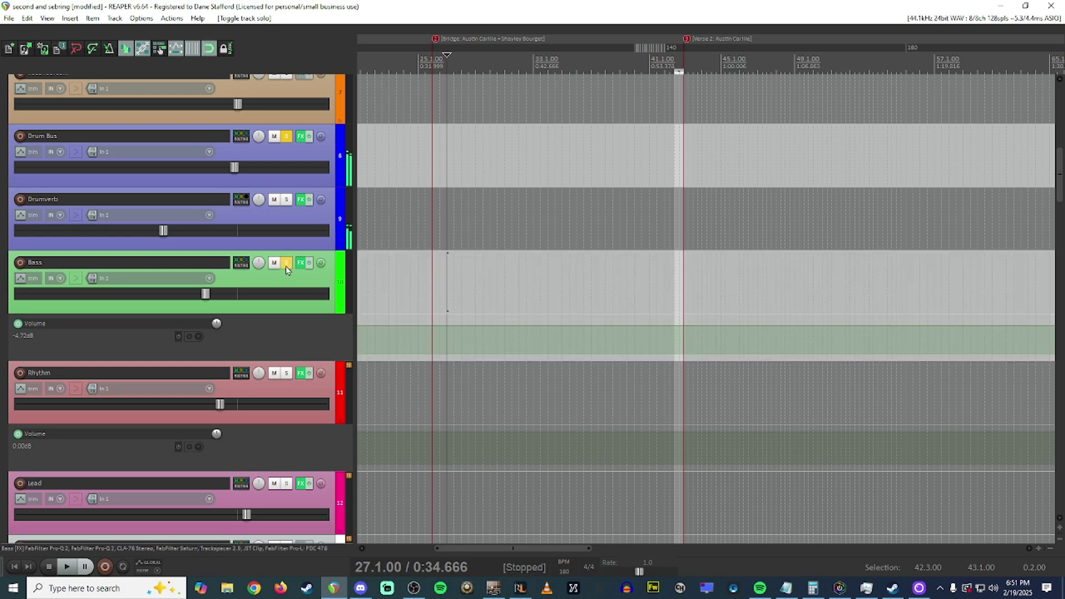
{"action": "key", "text": "space"}
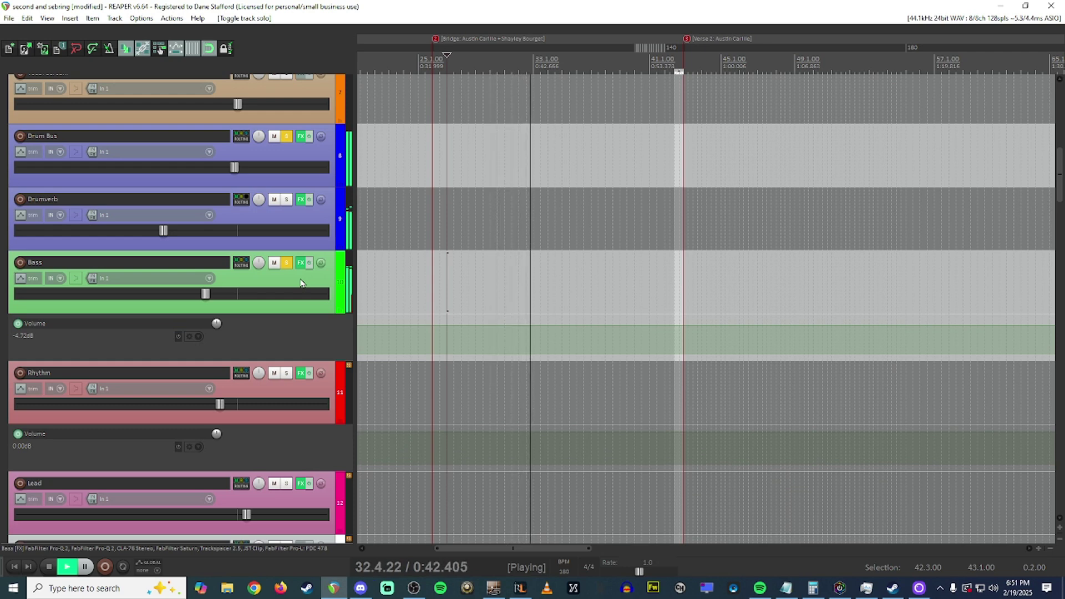
{"action": "key", "text": "space"}
{"action": "left_click", "coordinate": [284, 141]}
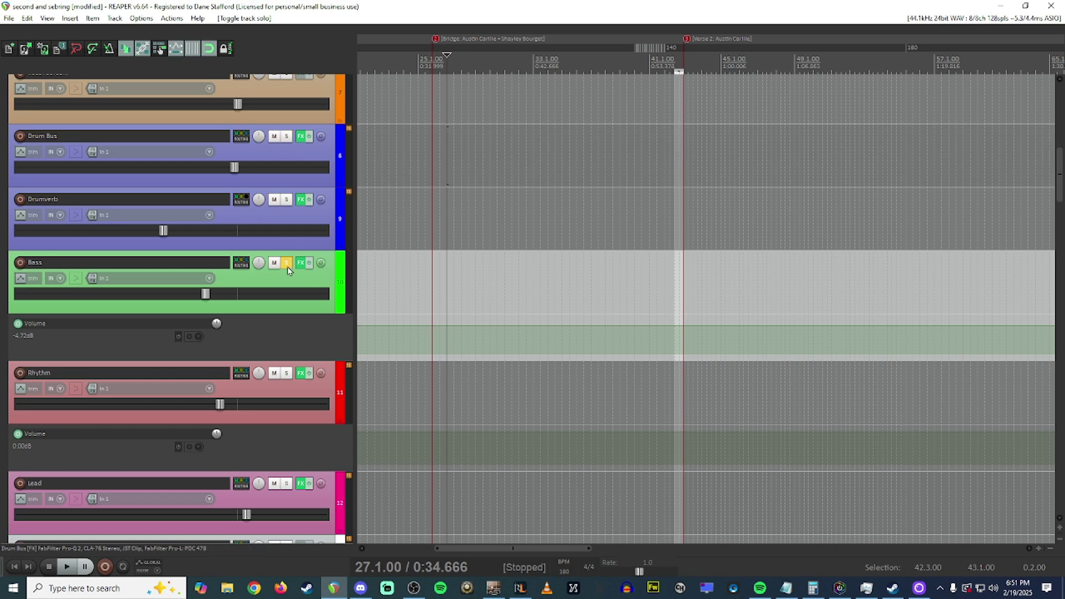
Play the Bass bus soloed from 27.1.00 and bring the individual bass tracks into view
{"action": "left_click", "coordinate": [286, 263]}
{"action": "left_click", "coordinate": [324, 222]}
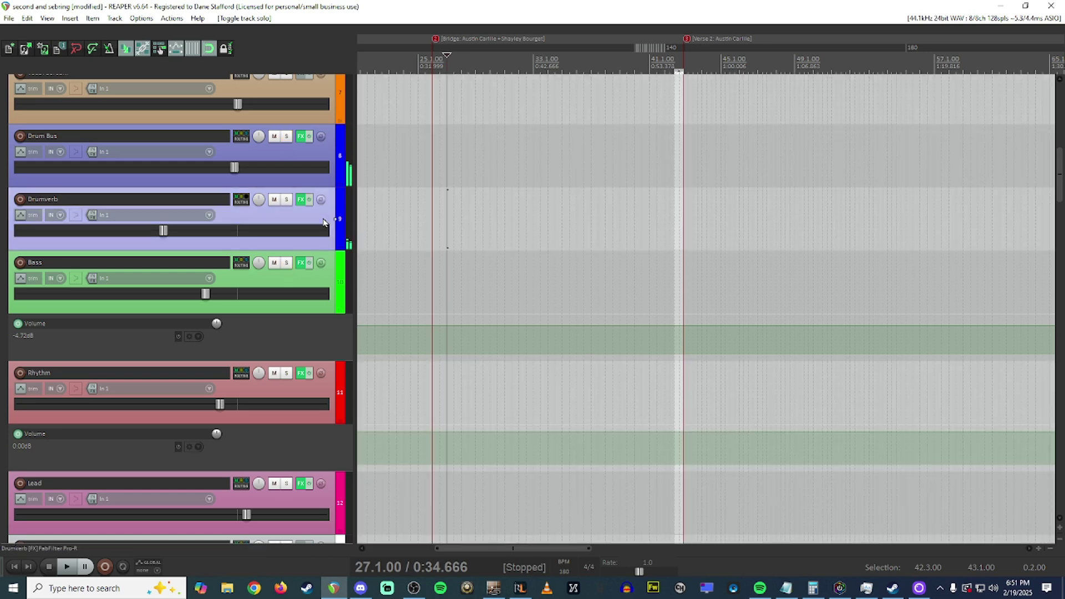
{"action": "left_click", "coordinate": [287, 263]}
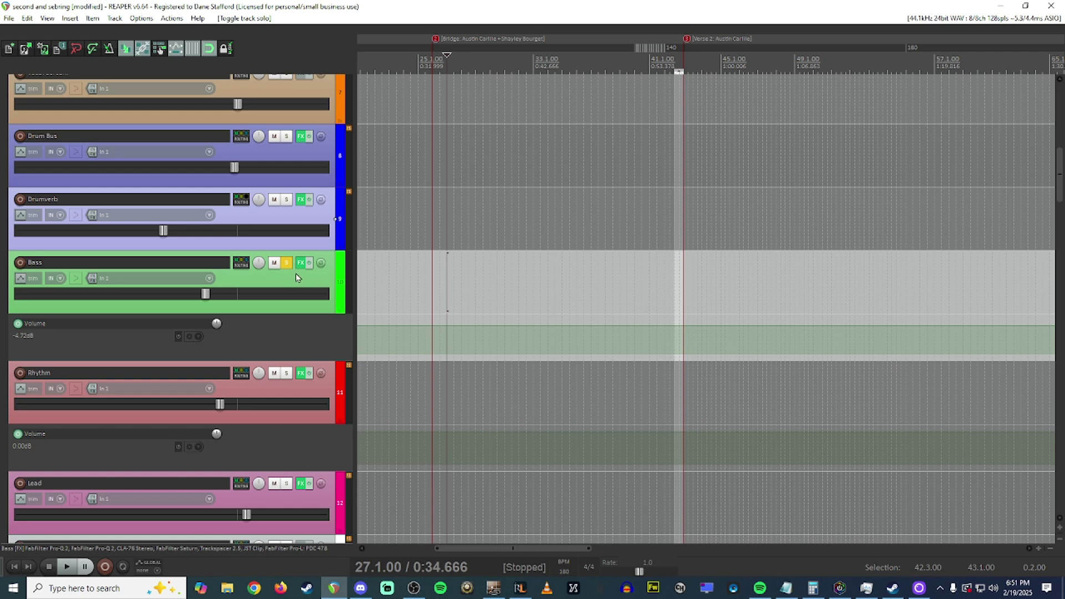
{"action": "key", "text": "space"}
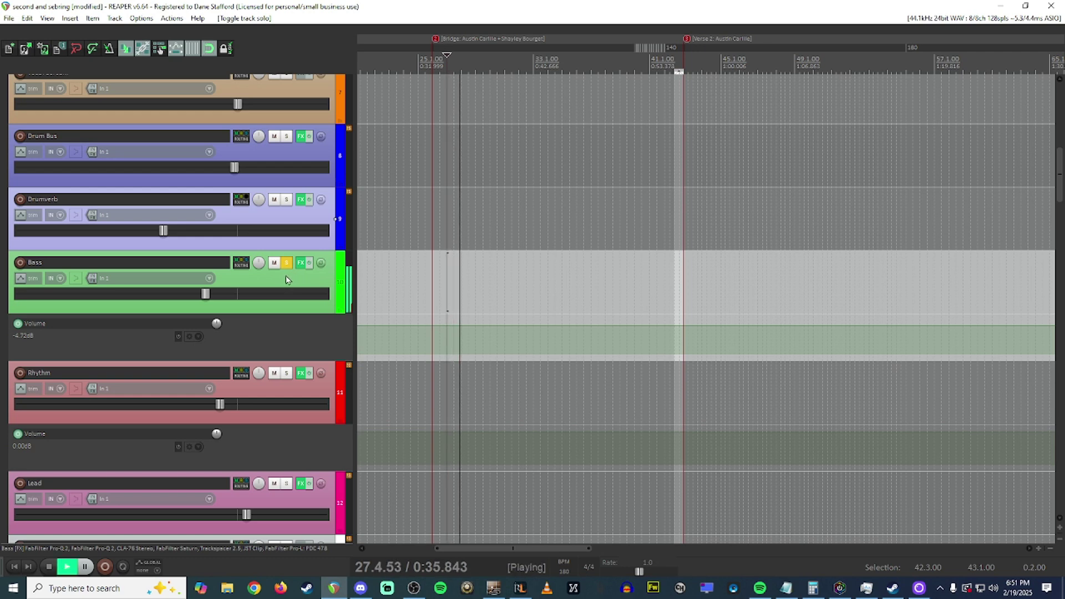
{"action": "scroll", "coordinate": [288, 279], "scroll_direction": "down", "scroll_amount": 15}
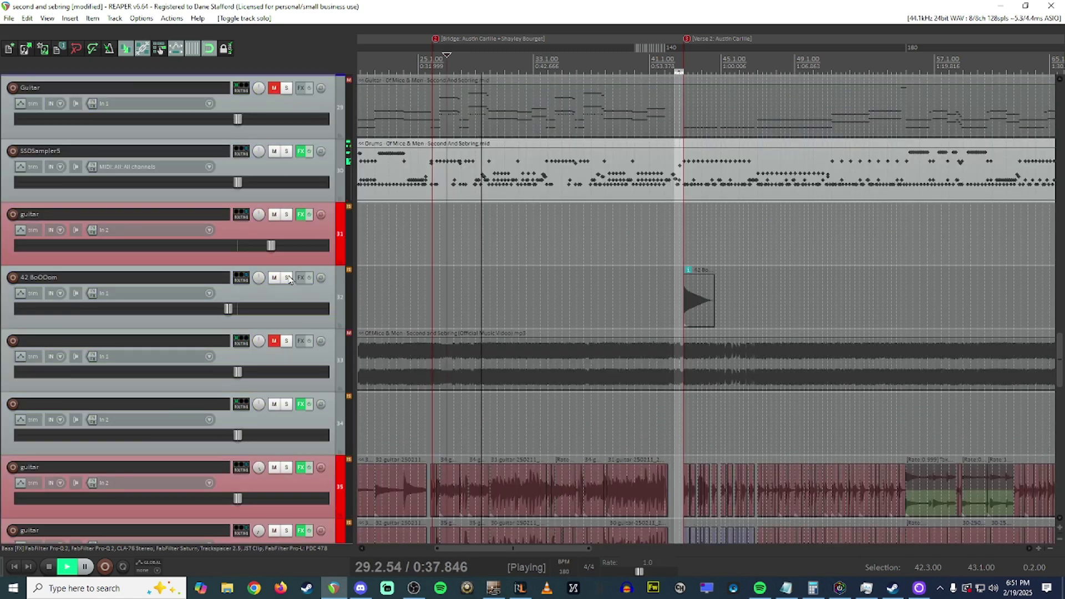
{"action": "scroll", "coordinate": [288, 279], "scroll_direction": "down", "scroll_amount": 3}
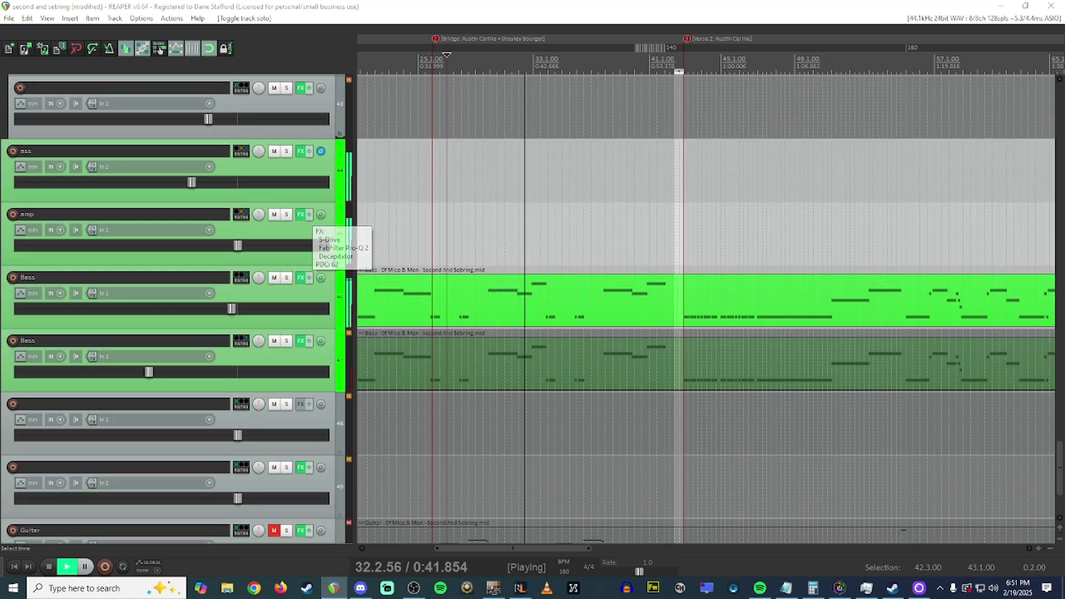
Open the bass amp track's effects and examine its S-Drive settings and the Pro-Q 2 low cut and dip
{"action": "key", "text": "shift+f"}
{"action": "key", "text": "space"}
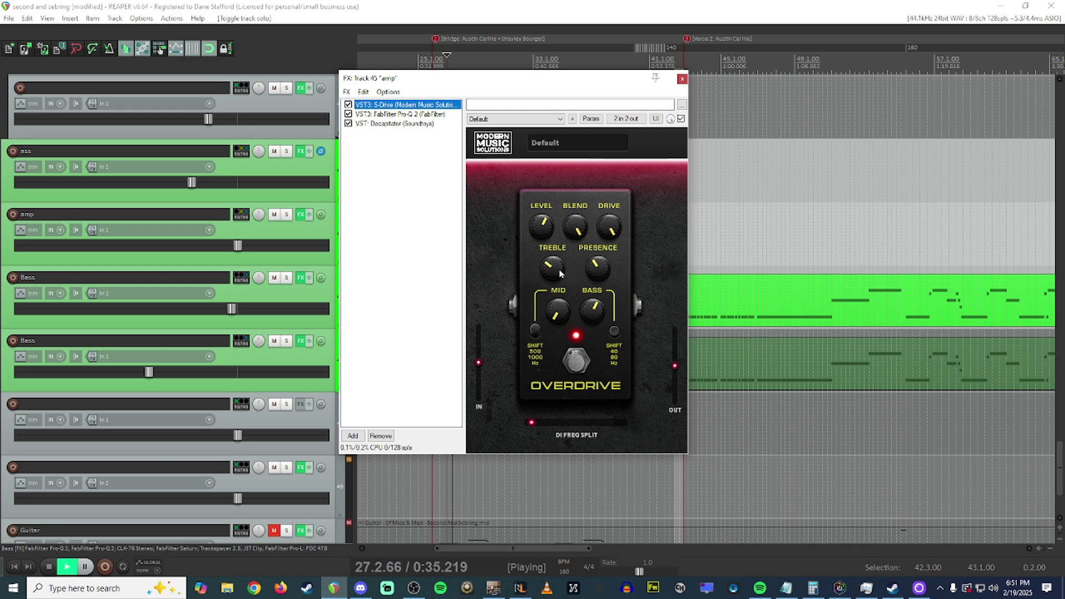
{"action": "left_click_drag", "start_coordinate": [613, 234], "coordinate": [611, 206]}
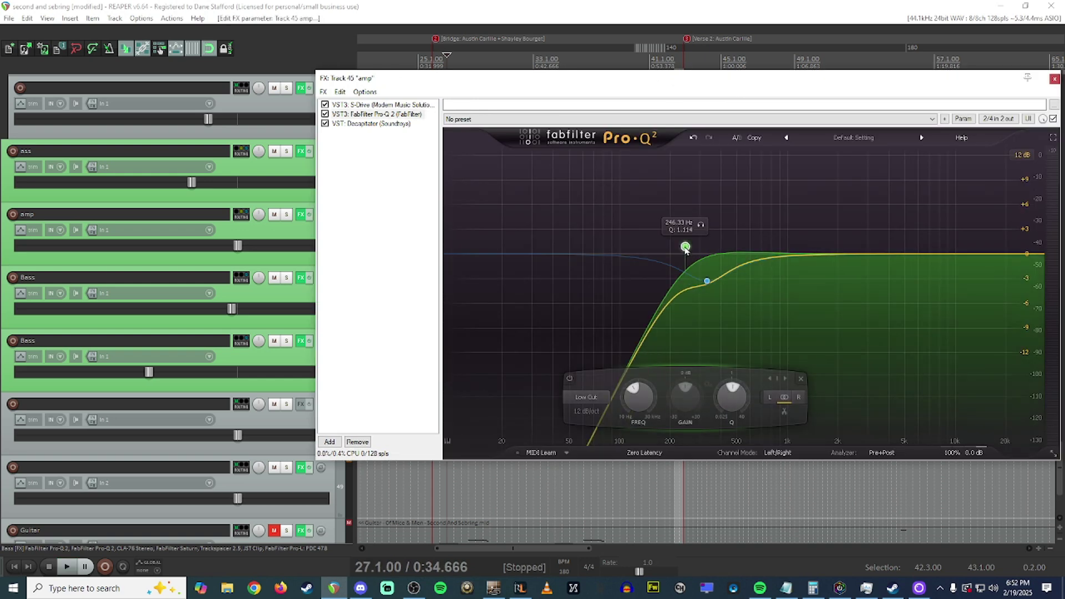
{"action": "left_click", "coordinate": [706, 281]}
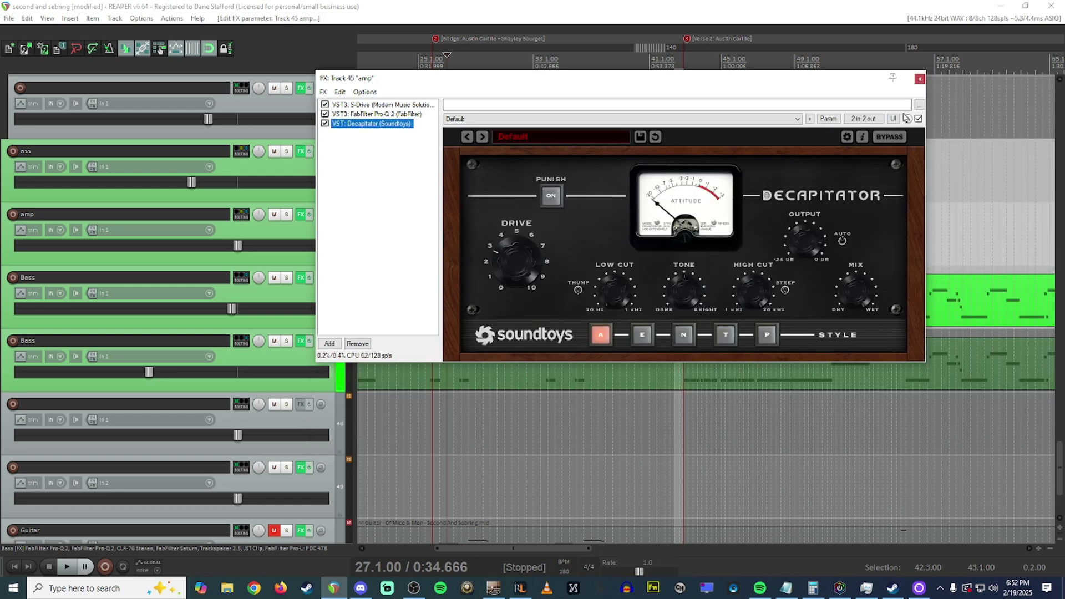
Play the bass amp track through its Decapitator, comparing it bypassed and enabled, and close the effects window and stop playback
{"action": "key", "text": "space"}
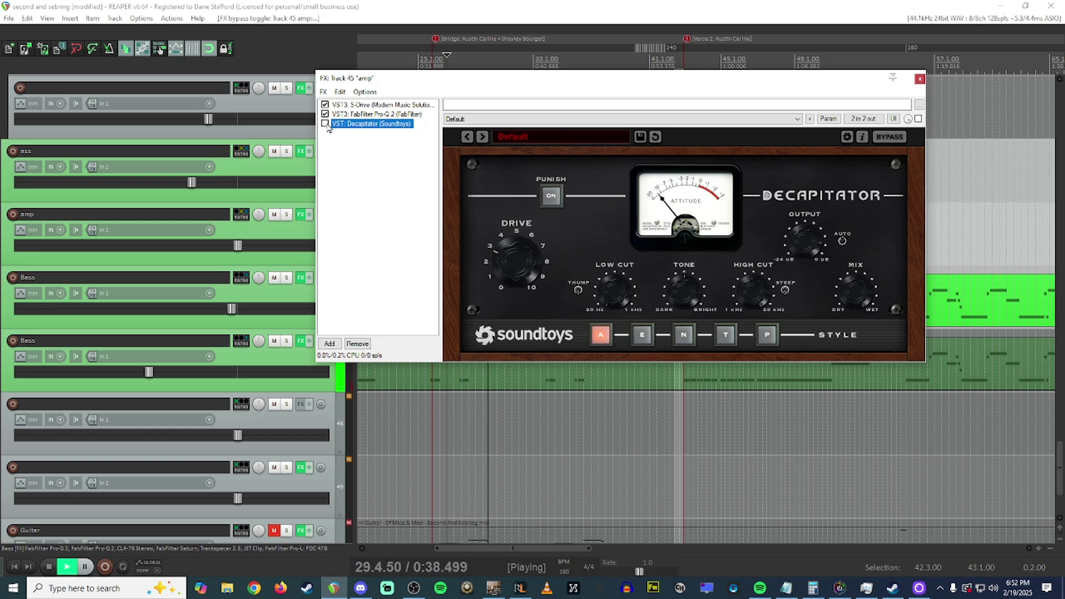
{"action": "left_click", "coordinate": [920, 78]}
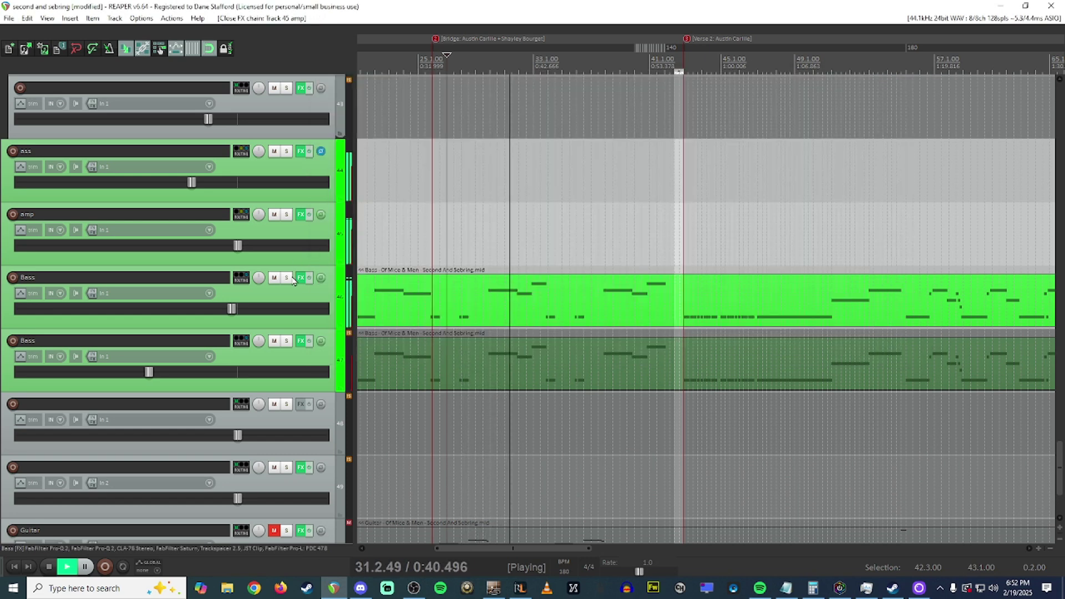
{"action": "key", "text": "space"}
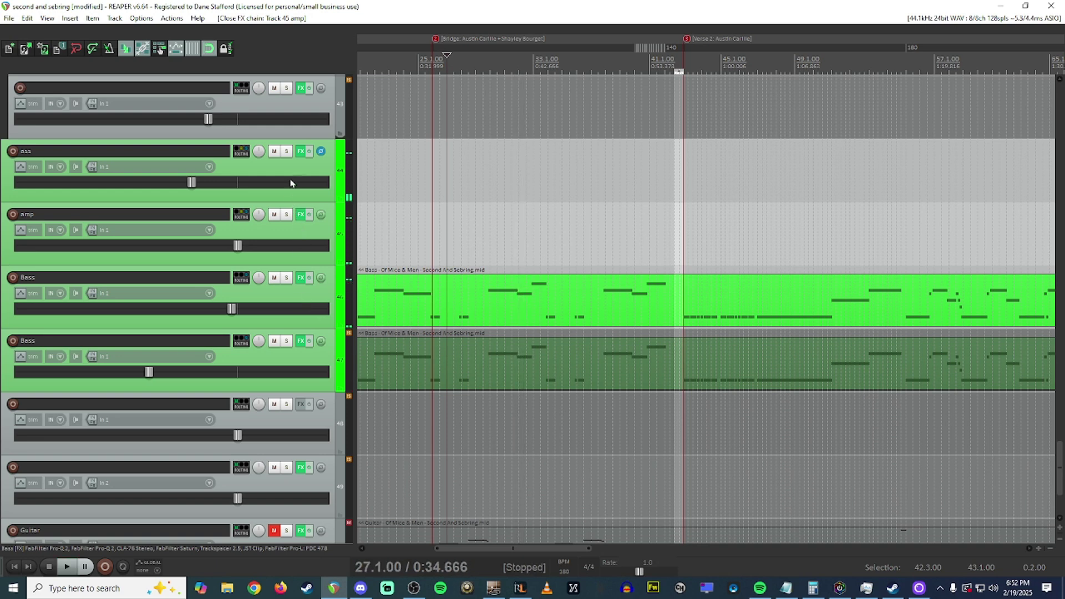
Solo the bass group's track 44 and move the playback position to 22.1.00
{"action": "left_click", "coordinate": [286, 152]}
{"action": "scroll", "coordinate": [424, 221], "scroll_direction": "up", "scroll_amount": 3}
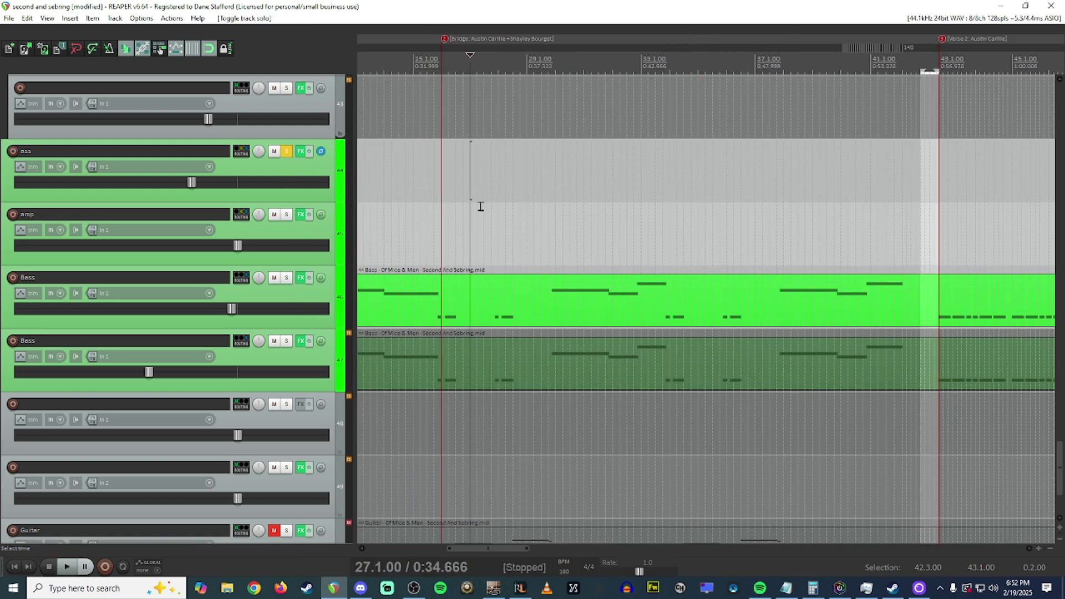
{"action": "scroll", "coordinate": [481, 194], "scroll_direction": "down", "scroll_amount": 5}
{"action": "scroll", "coordinate": [488, 155], "scroll_direction": "up", "scroll_amount": 3}
{"action": "left_click", "coordinate": [555, 61]}
{"action": "scroll", "coordinate": [577, 127], "scroll_direction": "up", "scroll_amount": 2}
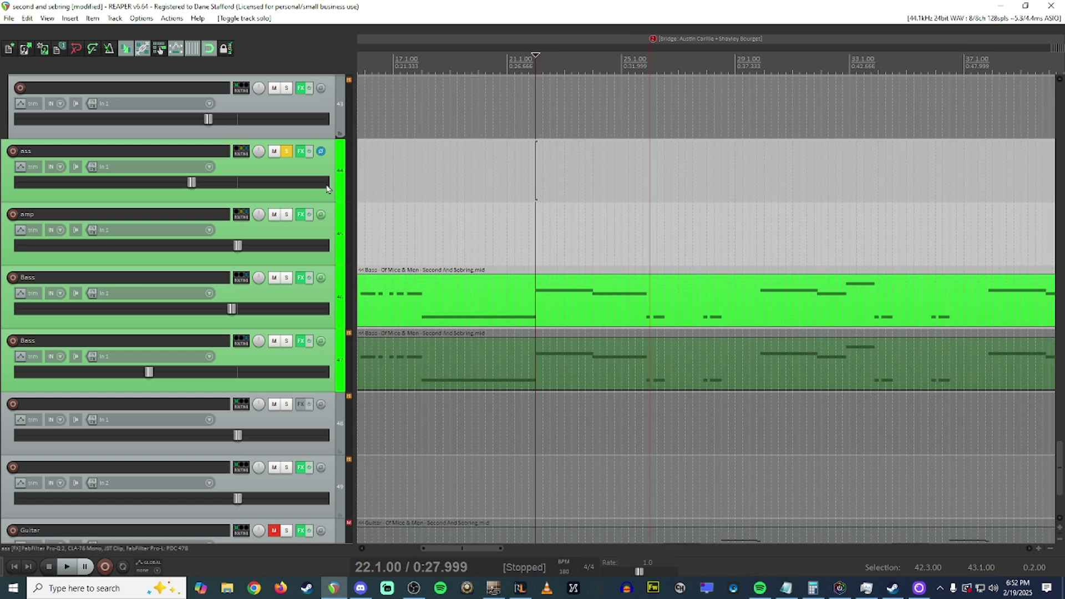
Play track 44 with its effects open and examine the Pro-Q 2 high cut and low-end boost
{"action": "left_click", "coordinate": [301, 151]}
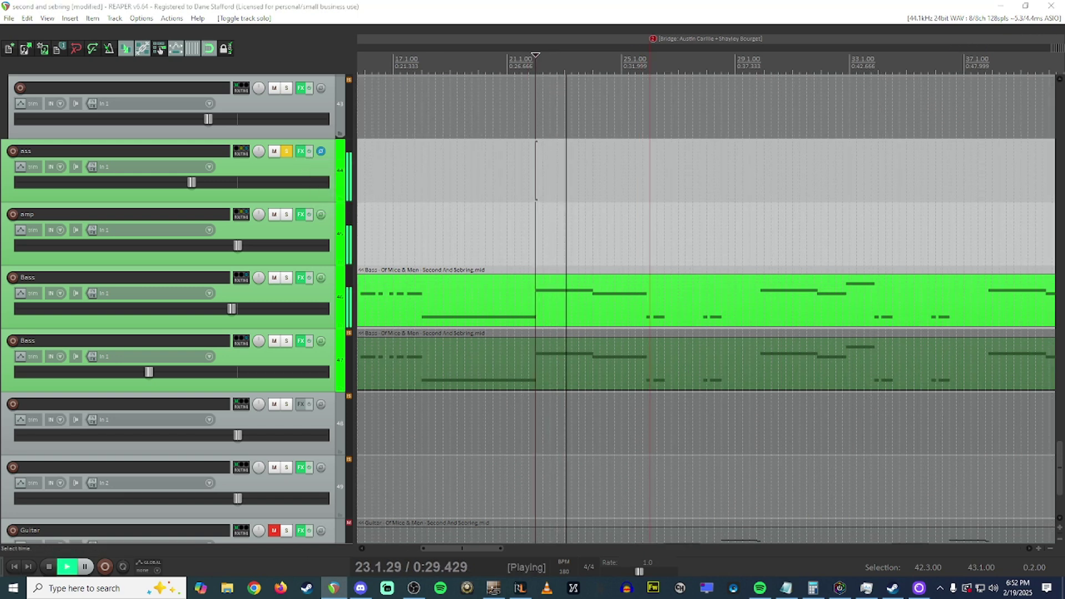
{"action": "left_click_drag", "start_coordinate": [954, 175], "coordinate": [593, 149]}
{"action": "left_click", "coordinate": [455, 168]}
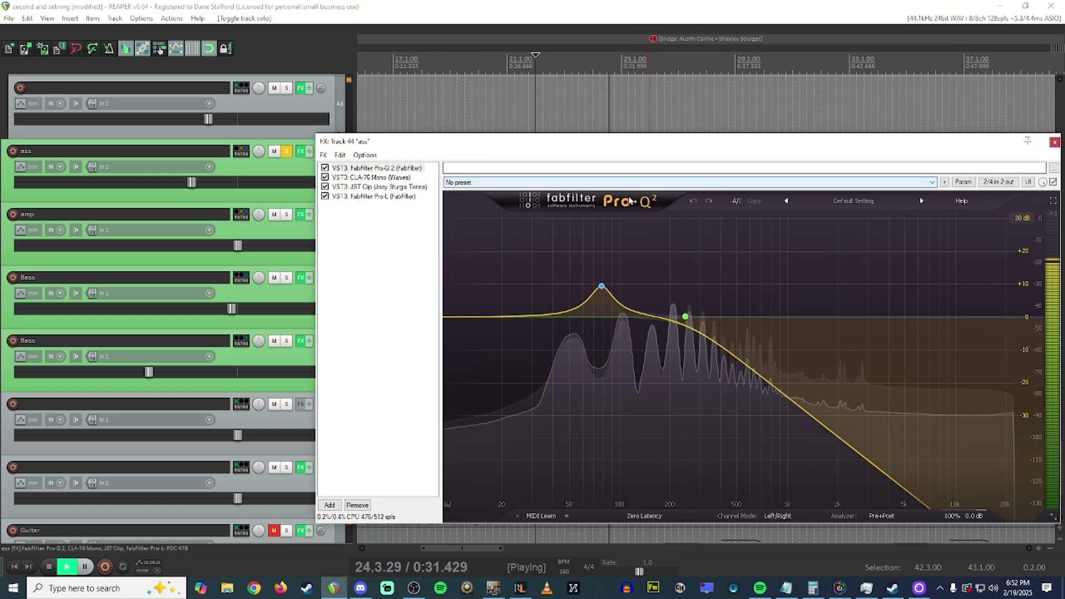
{"action": "left_click", "coordinate": [685, 318]}
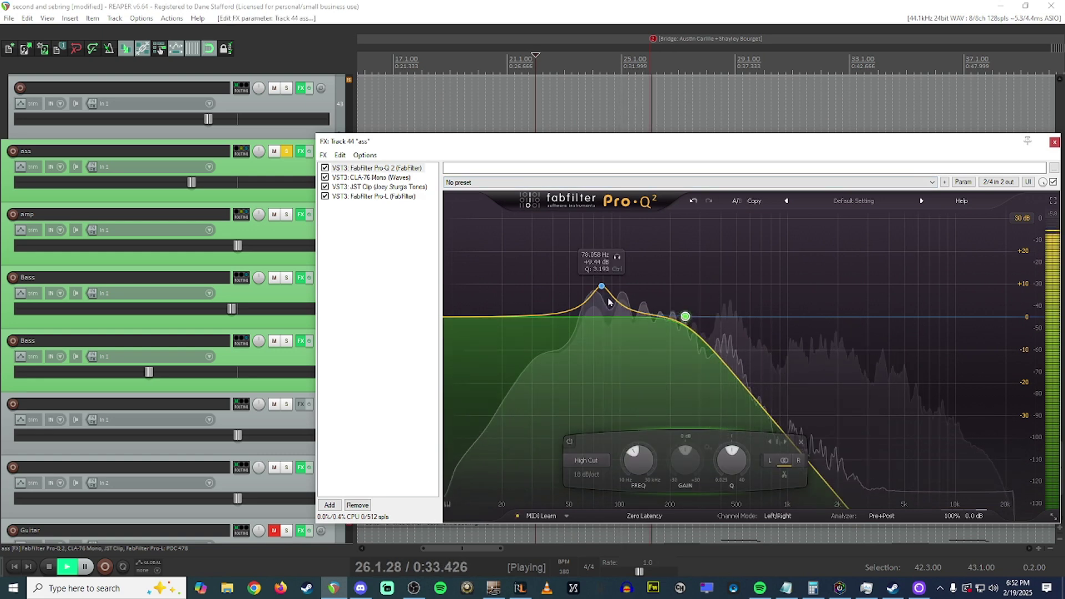
Examine track 44's CLA-76 Mono, JST Clip and Pro-L, and close the effects window and unsolo the track
{"action": "left_click", "coordinate": [388, 179]}
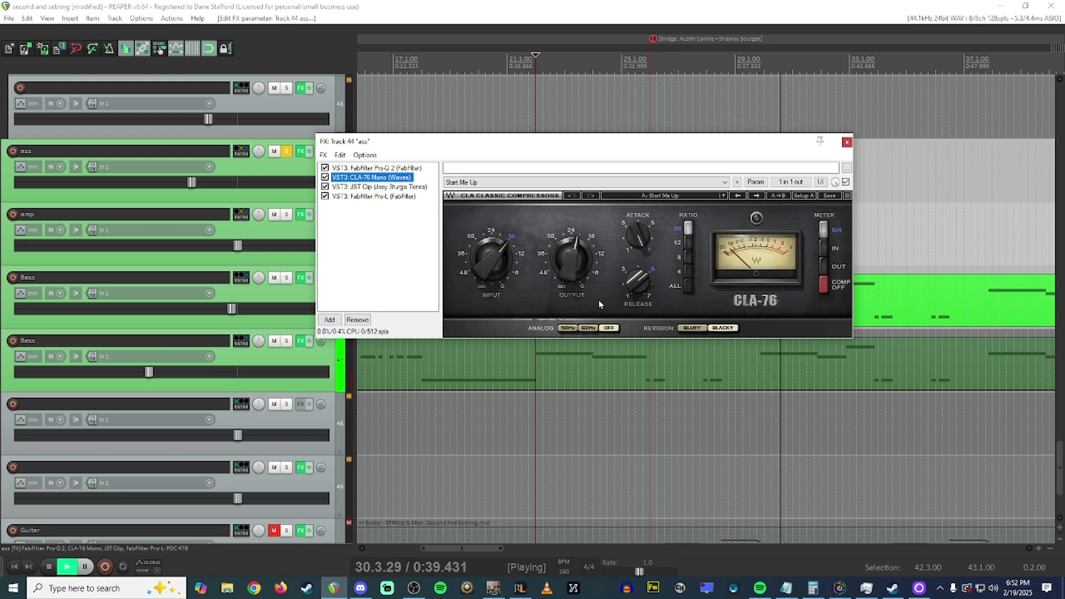
{"action": "left_click", "coordinate": [399, 187]}
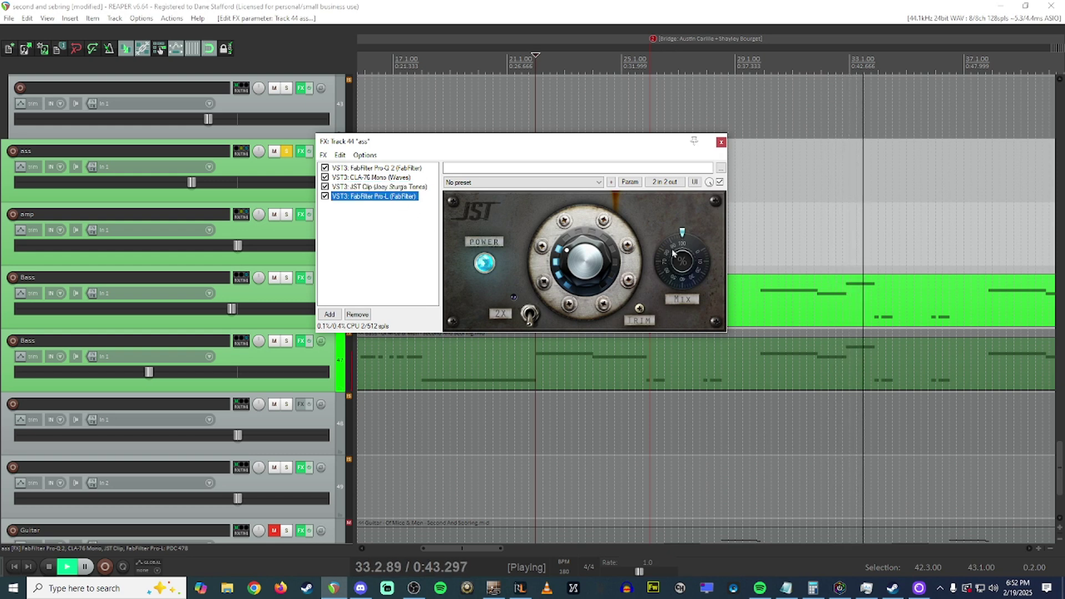
{"action": "left_click", "coordinate": [402, 196]}
{"action": "left_click", "coordinate": [720, 142]}
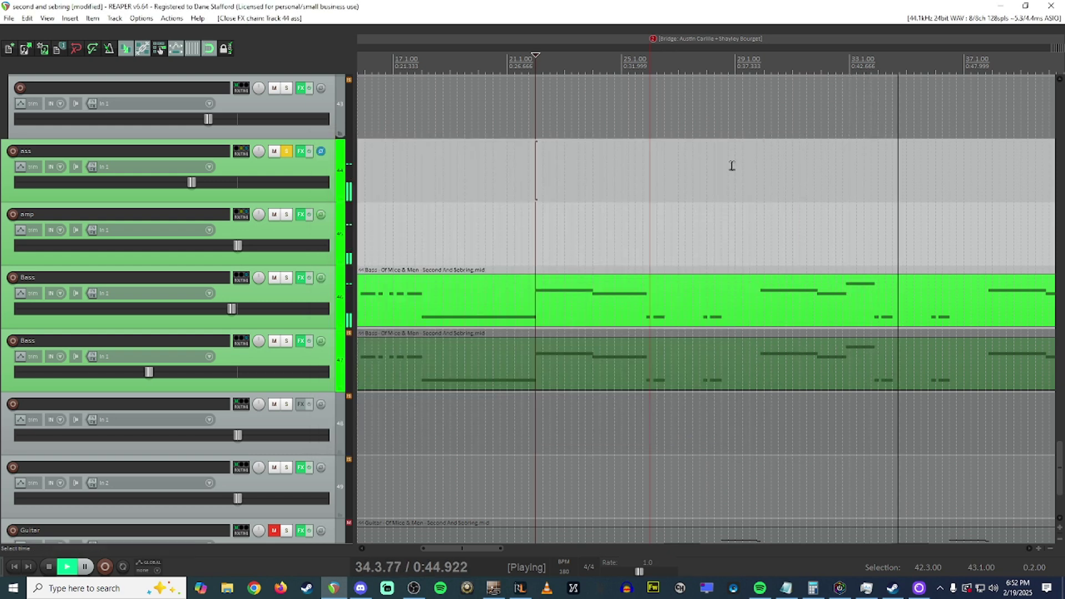
{"action": "left_click", "coordinate": [287, 151]}
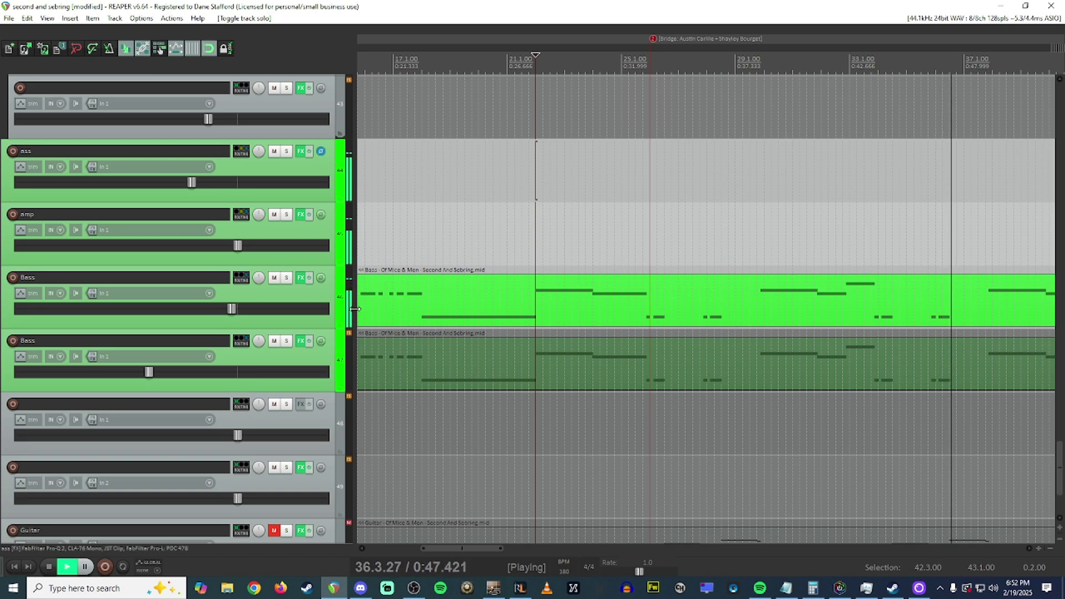
Return to the bus tracks and listen to the Drum Bus soloed together with the Bass from 22.1.00, stopping playback at the end
{"action": "scroll", "coordinate": [389, 263], "scroll_direction": "down", "scroll_amount": 3}
{"action": "scroll", "coordinate": [269, 303], "scroll_direction": "down", "scroll_amount": 4}
{"action": "scroll", "coordinate": [269, 304], "scroll_direction": "up", "scroll_amount": 8}
{"action": "scroll", "coordinate": [269, 303], "scroll_direction": "up", "scroll_amount": 15}
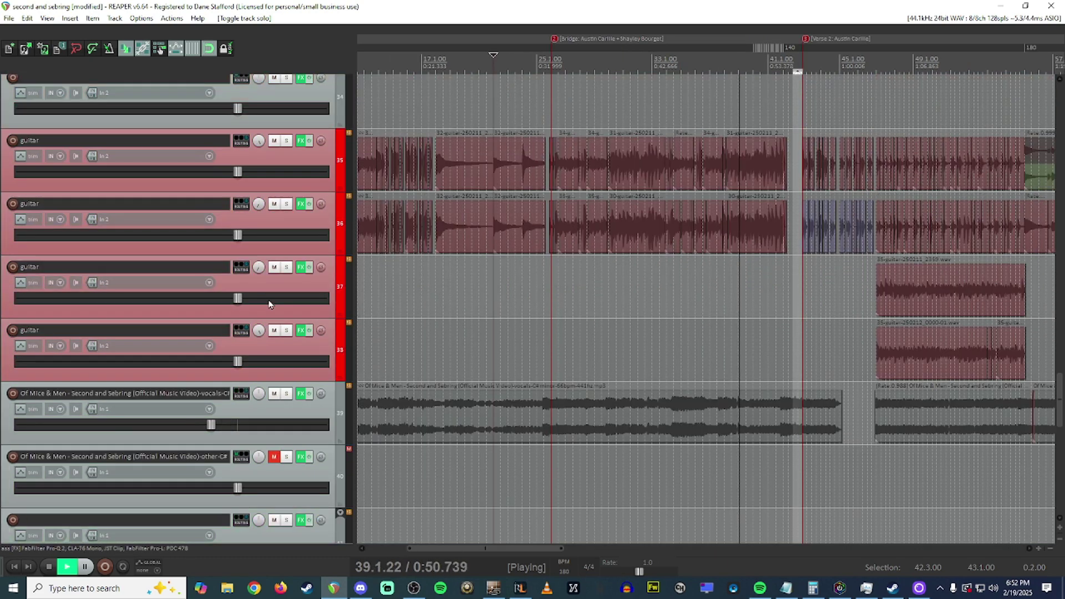
{"action": "key", "text": "space"}
{"action": "left_click", "coordinate": [287, 189]}
{"action": "key", "text": "space"}
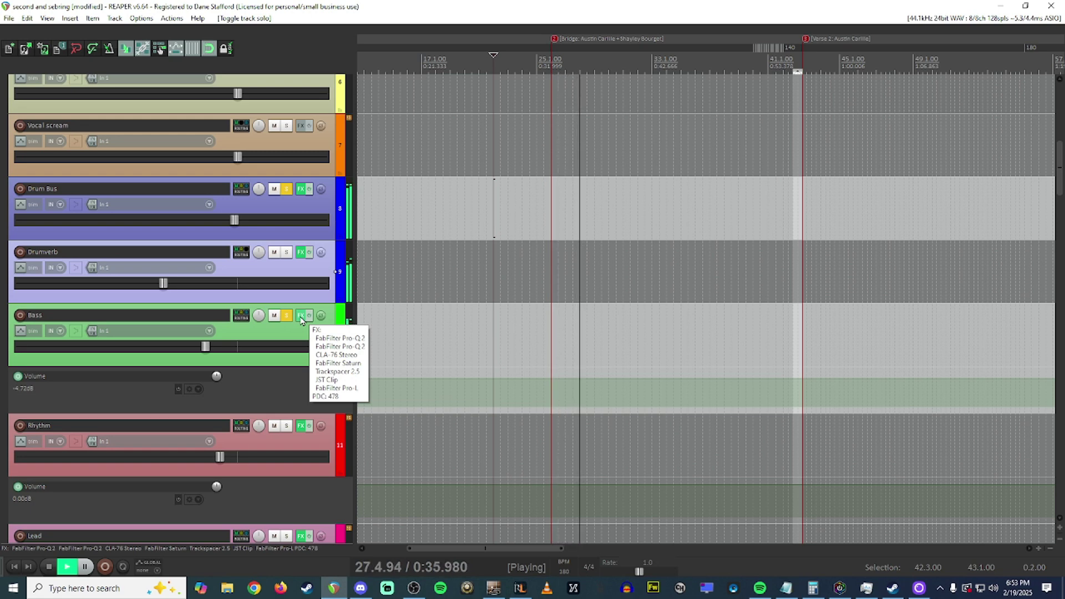
{"action": "key", "text": "space"}
Open the Bass bus effects and examine the first Pro-Q 2's low cut, low-mid cuts and high-mid boost
{"action": "left_click", "coordinate": [301, 316]}
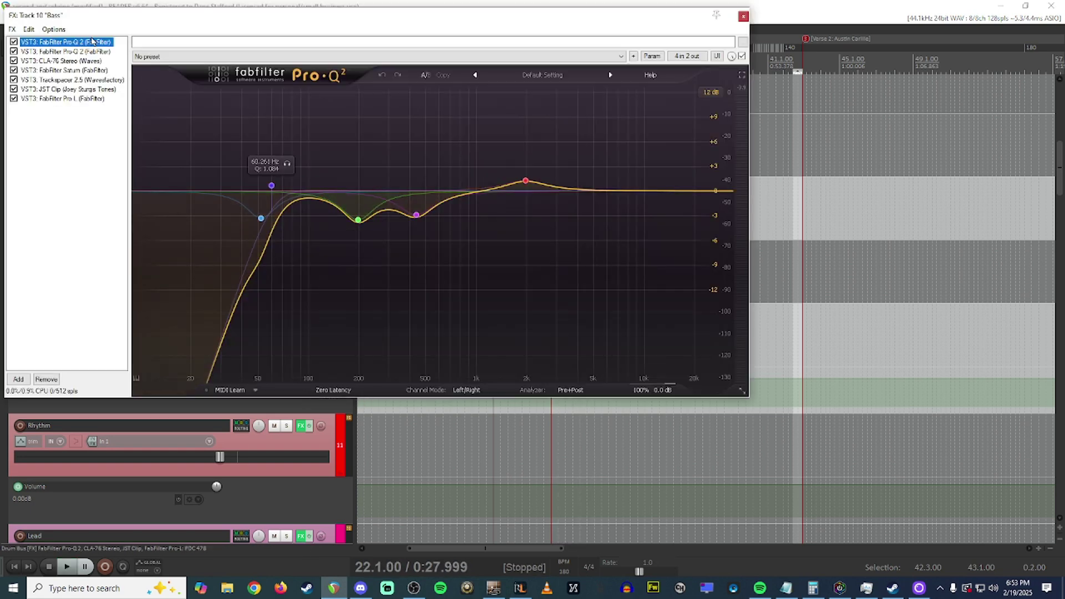
{"action": "left_click_drag", "start_coordinate": [158, 16], "coordinate": [263, 32]}
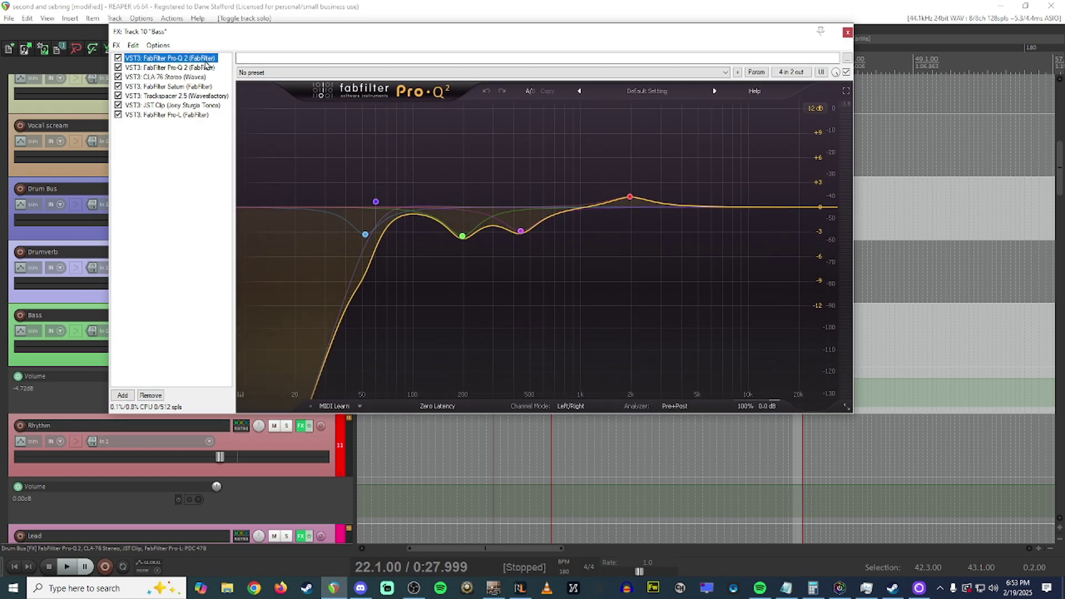
{"action": "left_click", "coordinate": [376, 201]}
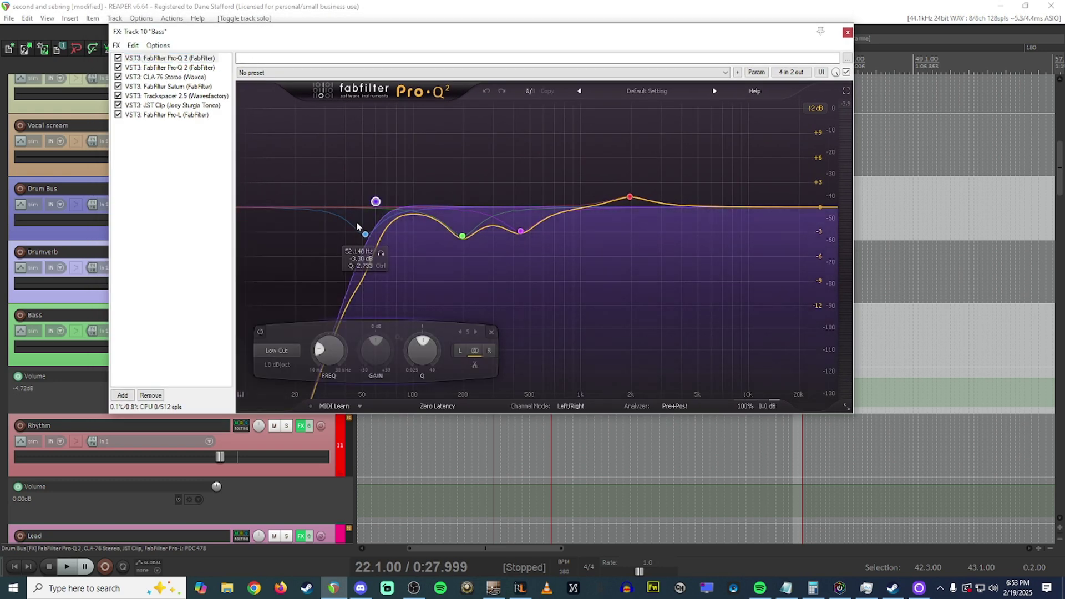
{"action": "left_click", "coordinate": [460, 242]}
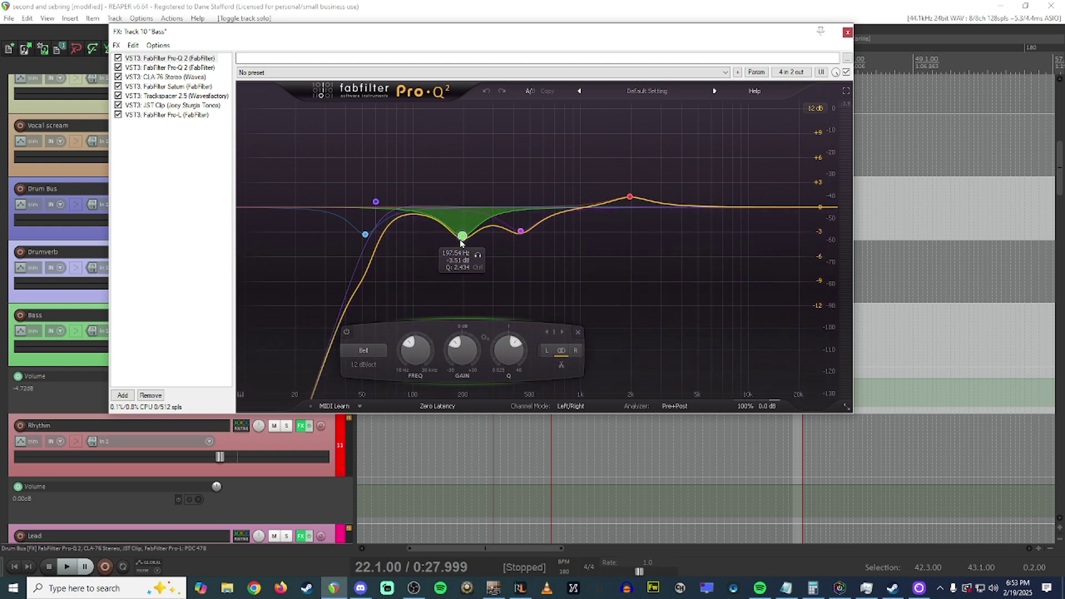
{"action": "left_click_drag", "start_coordinate": [463, 238], "coordinate": [464, 237]}
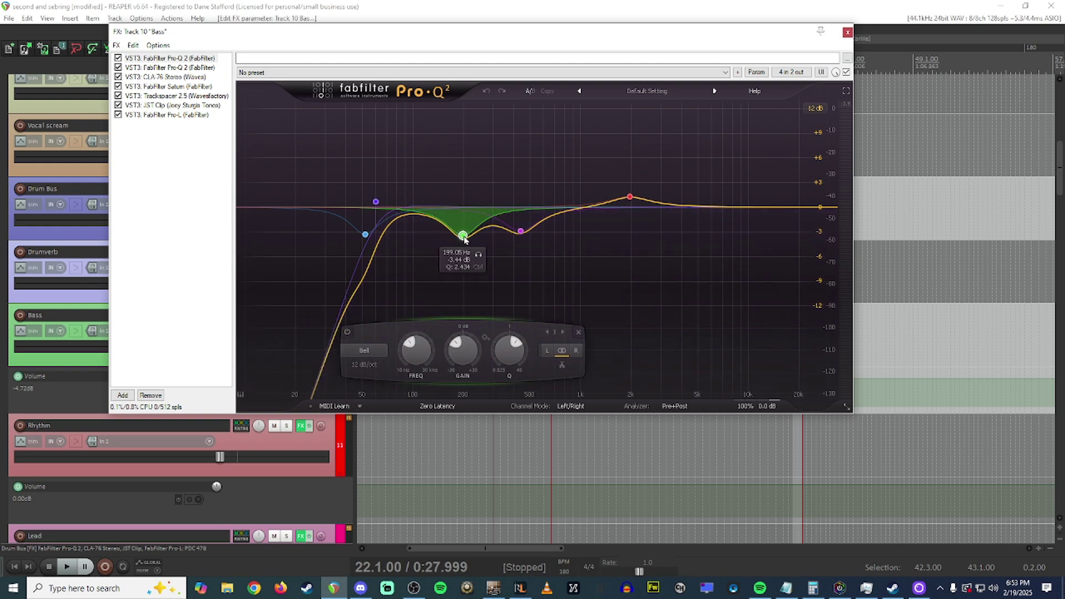
{"action": "left_click", "coordinate": [521, 233]}
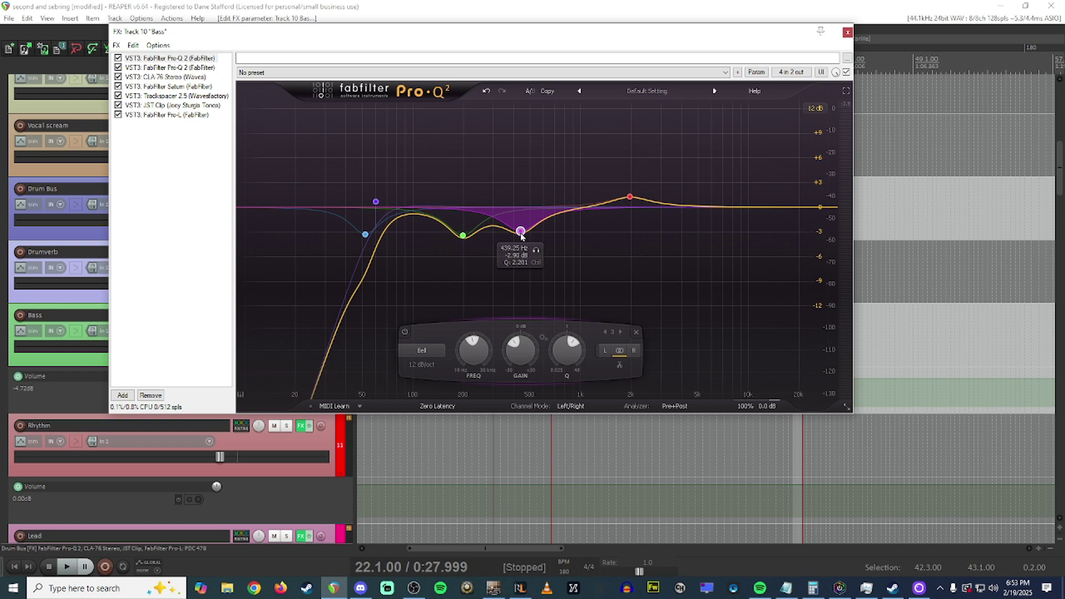
{"action": "left_click", "coordinate": [629, 196]}
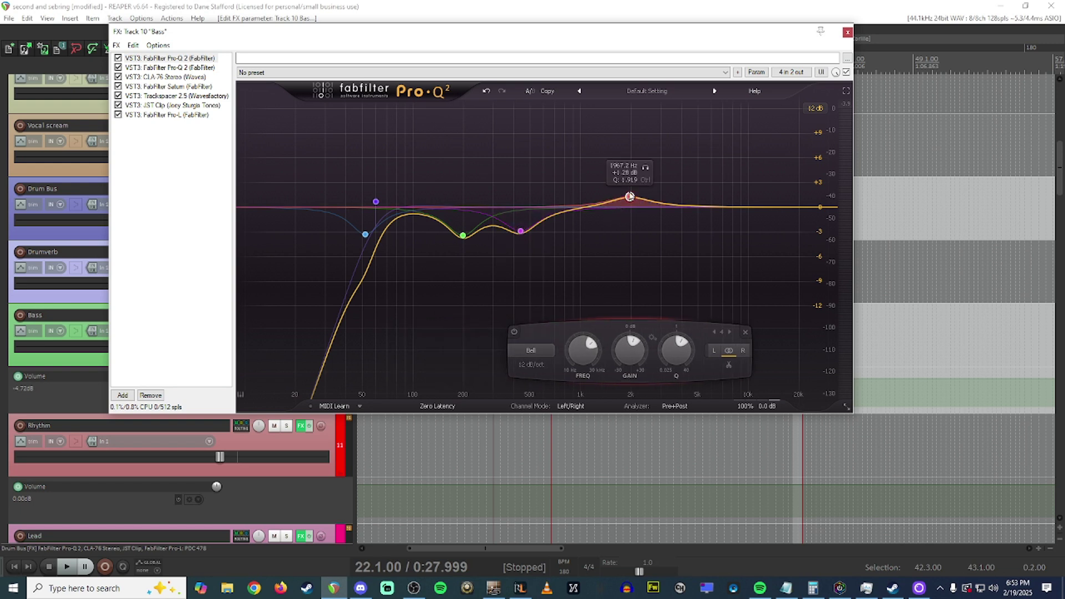
Check the Bass bus's second Pro-Q 2 and watch its CLA-76 Stereo during playback, stopping at the end
{"action": "left_click", "coordinate": [198, 68]}
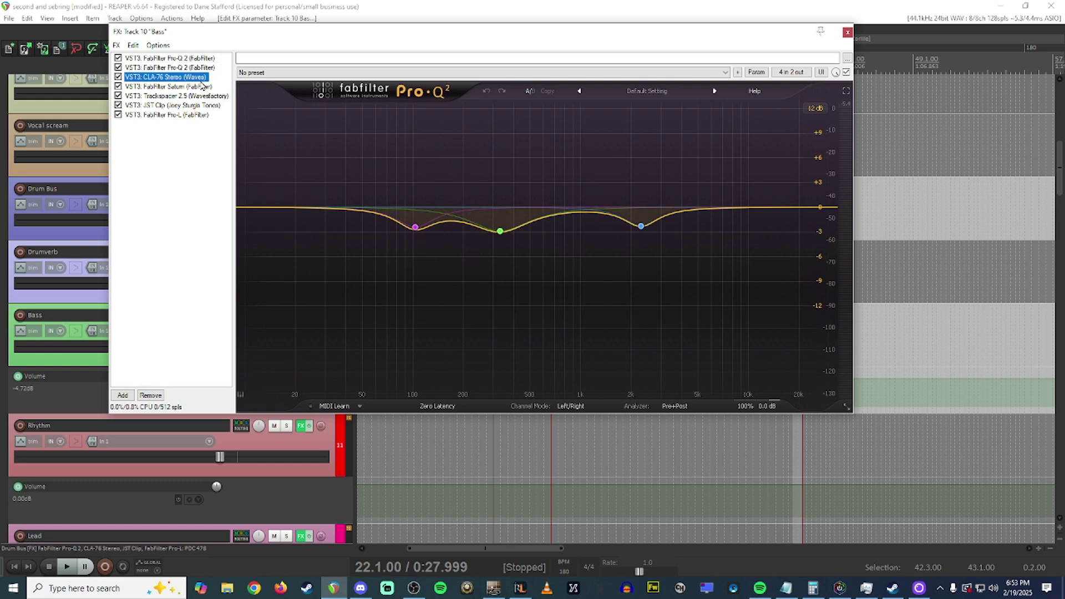
{"action": "left_click", "coordinate": [186, 77]}
{"action": "key", "text": "space"}
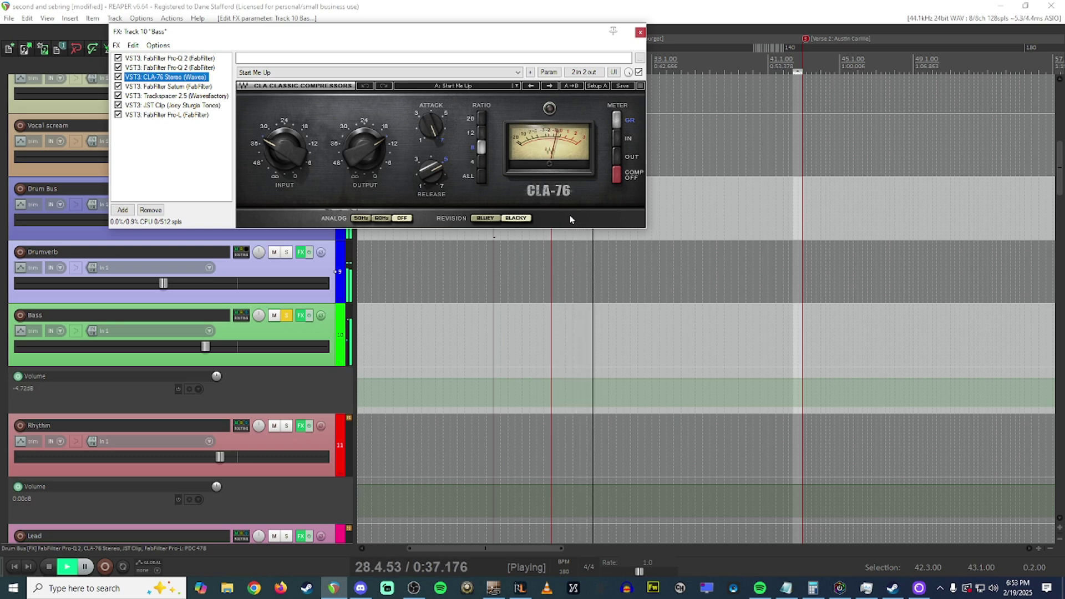
{"action": "key", "text": "space"}
Examine the Bass bus's Saturn and Trackspacer 2.5, including Trackspacer's amount and its advanced attack and release settings
{"action": "left_click", "coordinate": [178, 87]}
{"action": "left_click", "coordinate": [199, 96]}
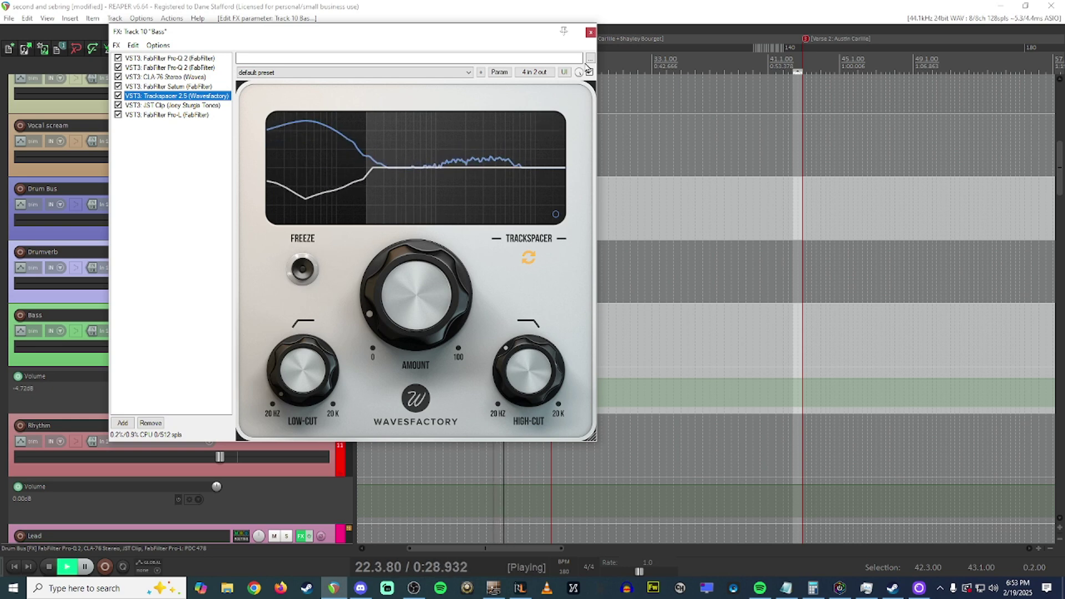
{"action": "key", "text": "space"}
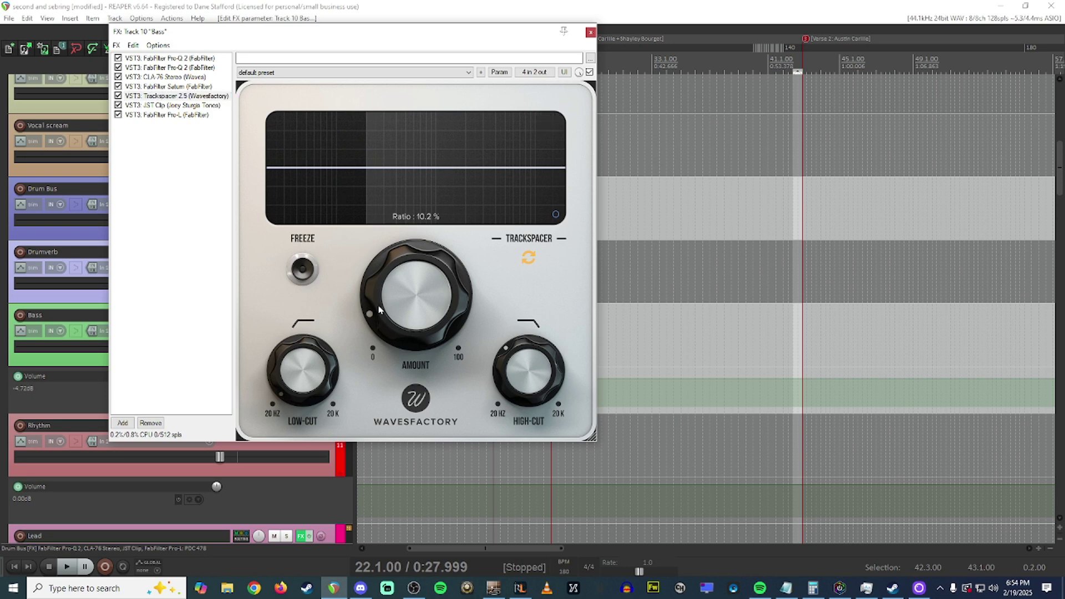
{"action": "mouse_move", "coordinate": [430, 195]}
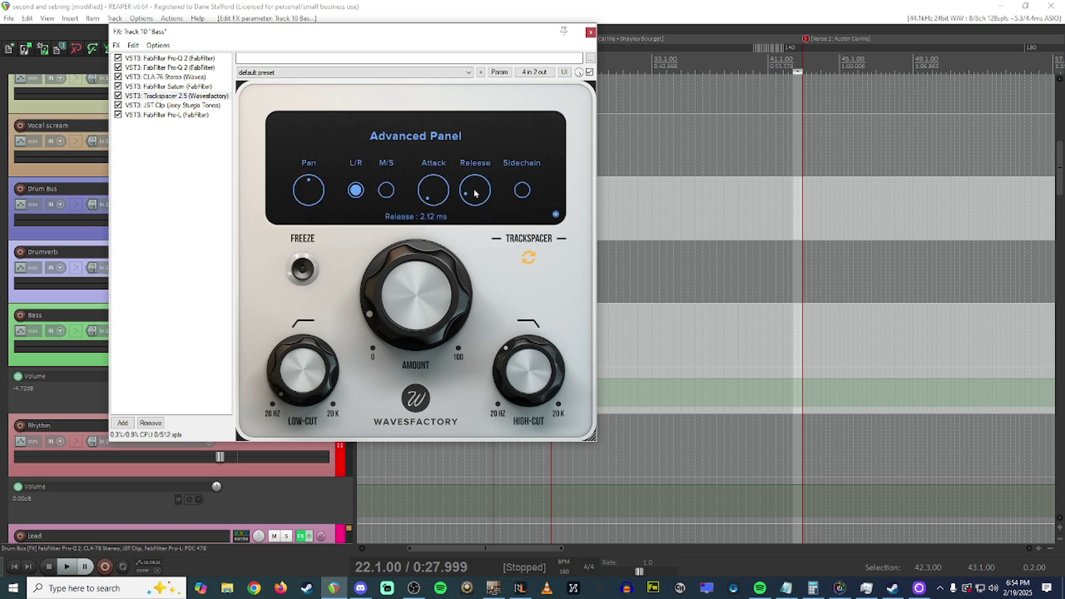
{"action": "left_click", "coordinate": [555, 215]}
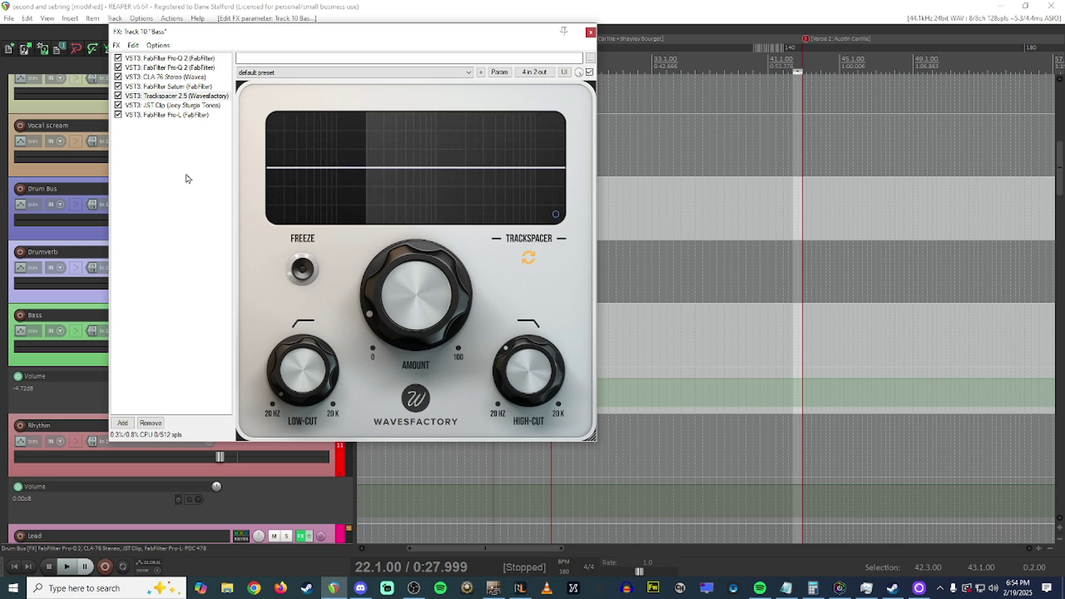
Check the Bass bus's JST Clip and watch its Pro-L limiting during playback, stopping at the end
{"action": "left_click", "coordinate": [199, 107]}
{"action": "key", "text": "space"}
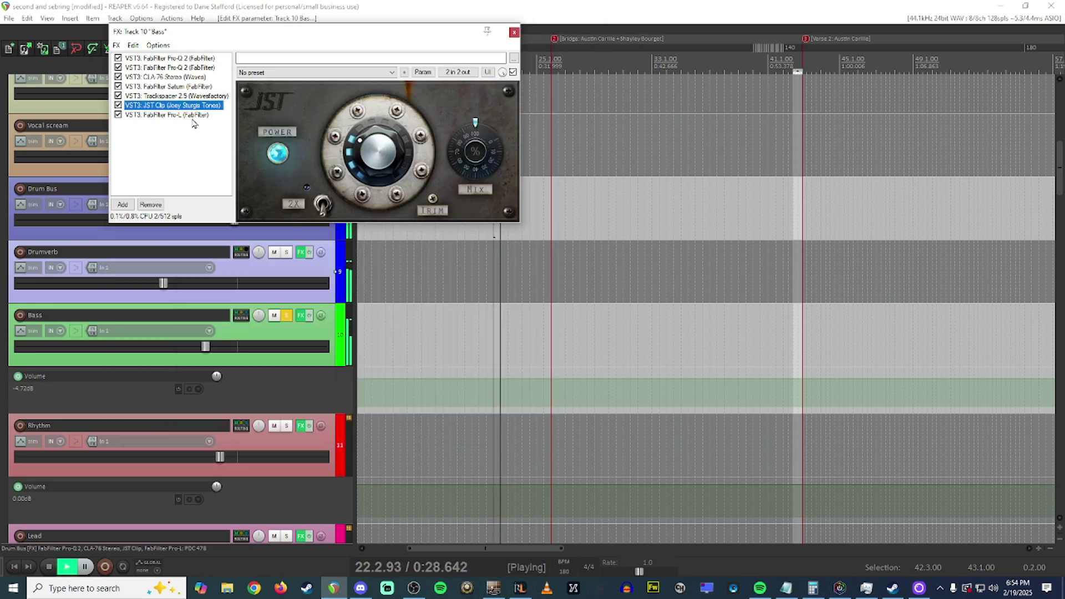
{"action": "left_click", "coordinate": [195, 115]}
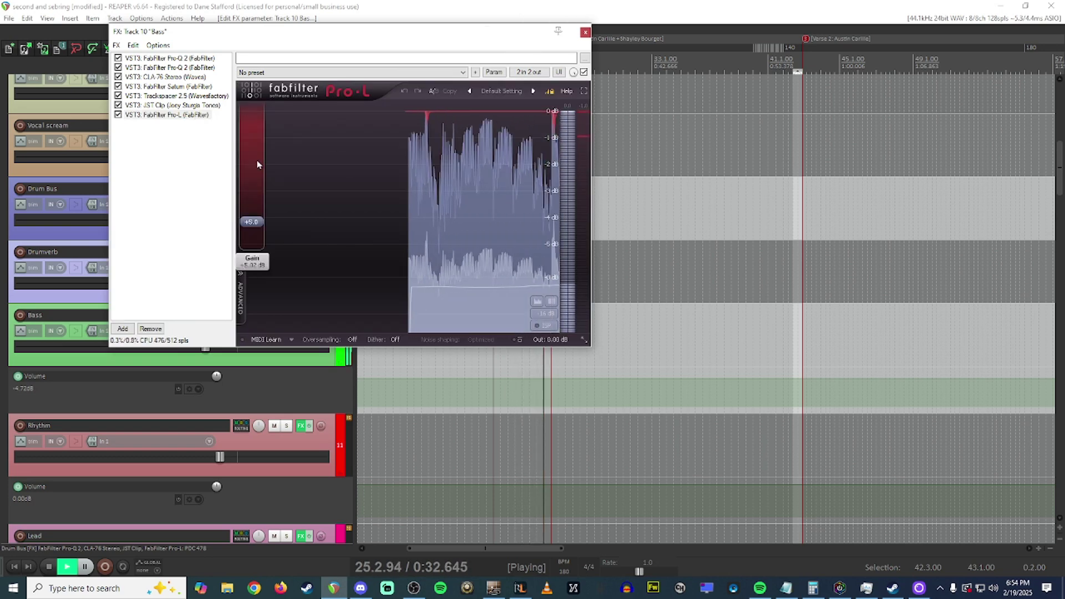
{"action": "mouse_move", "coordinate": [258, 164]}
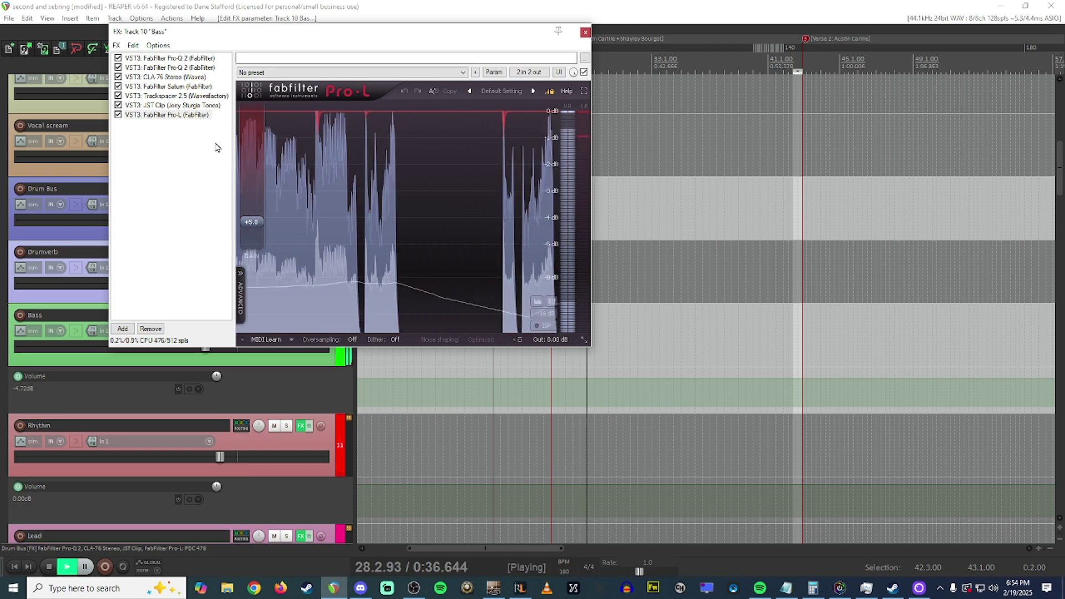
{"action": "key", "text": "space"}
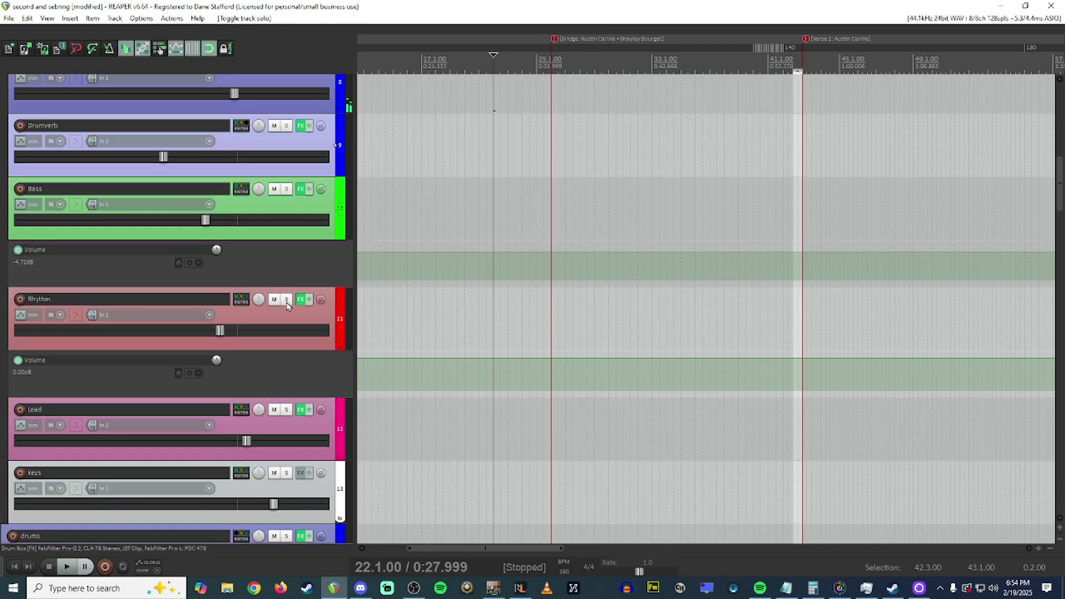
Solo the Rhythm bus, listen to it from the Bridge marker, and open its effects, stopping playback at the end
{"action": "left_click", "coordinate": [287, 300]}
{"action": "key", "text": "space"}
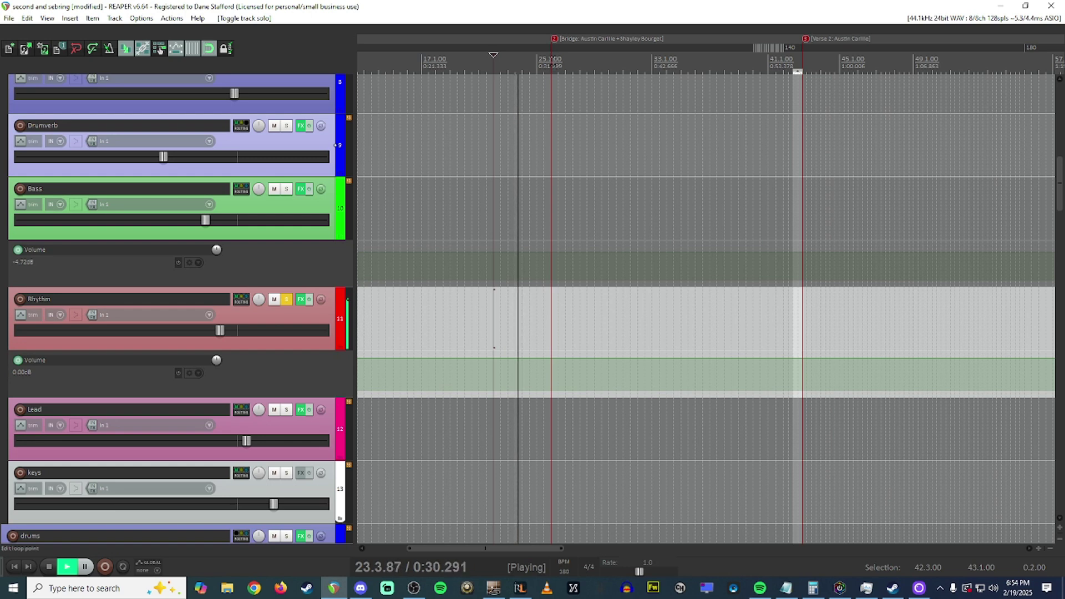
{"action": "key", "text": "2"}
{"action": "left_click", "coordinate": [300, 299]}
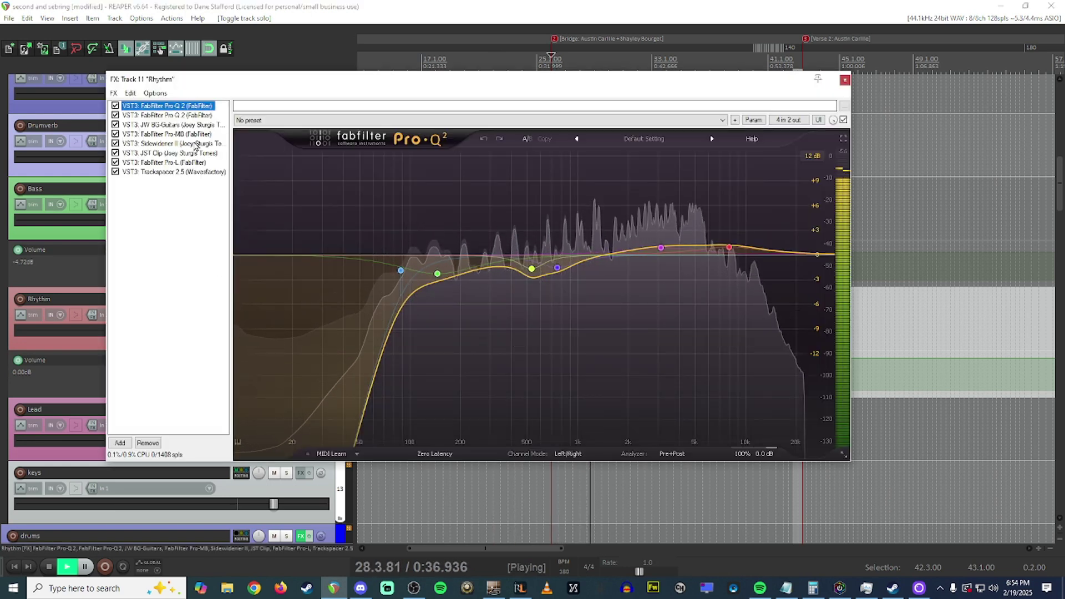
{"action": "key", "text": "space"}
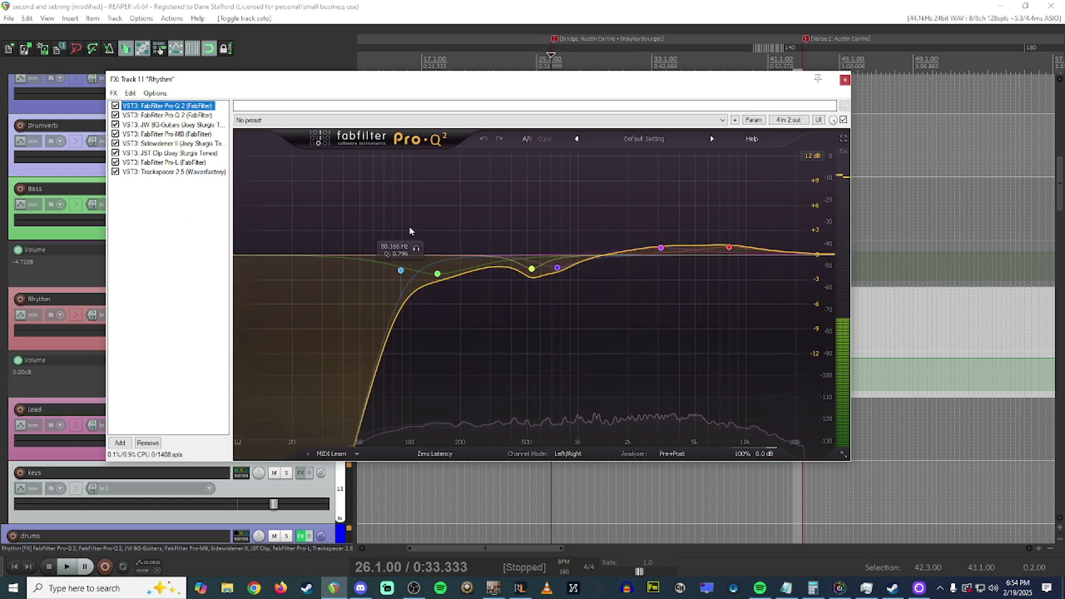
Examine the low cut, low-mid cuts and high boosts in the Rhythm bus's first Pro-Q 2, plus the cuts in its second
{"action": "left_click", "coordinate": [400, 271]}
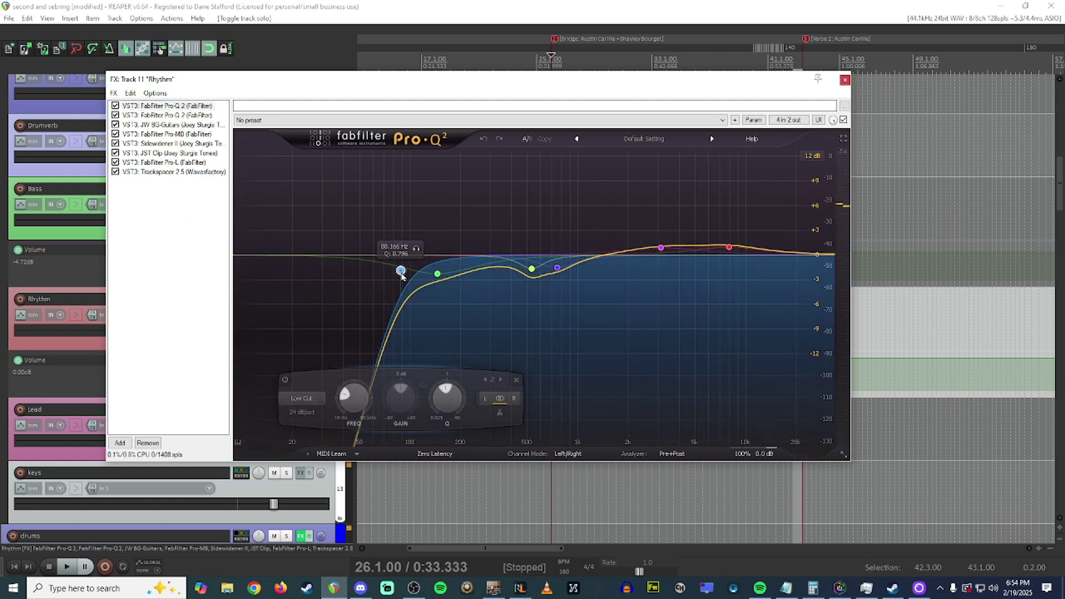
{"action": "mouse_move", "coordinate": [437, 276]}
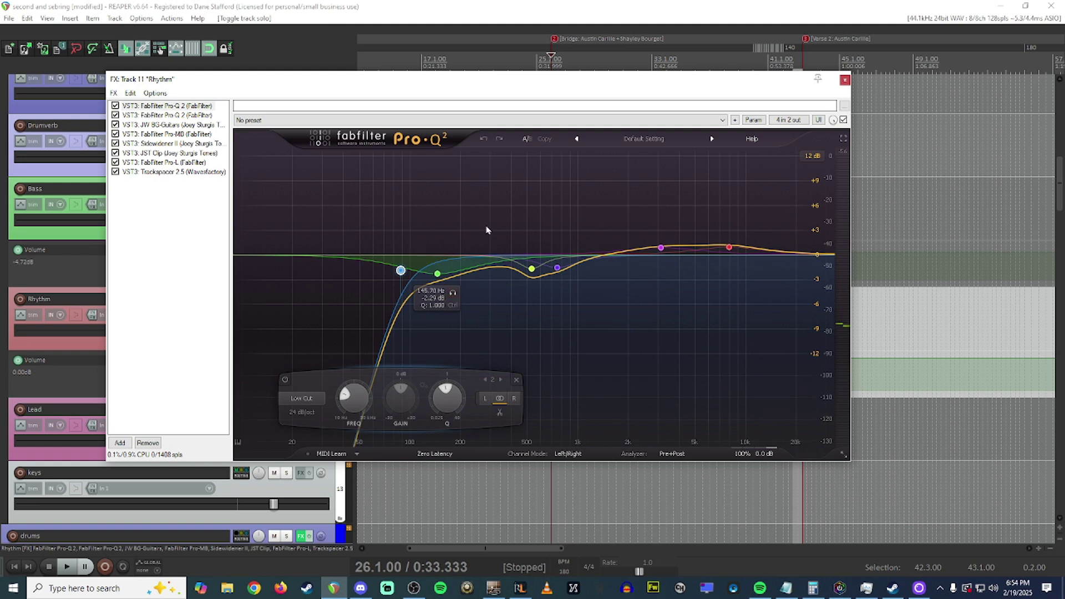
{"action": "left_click", "coordinate": [438, 275]}
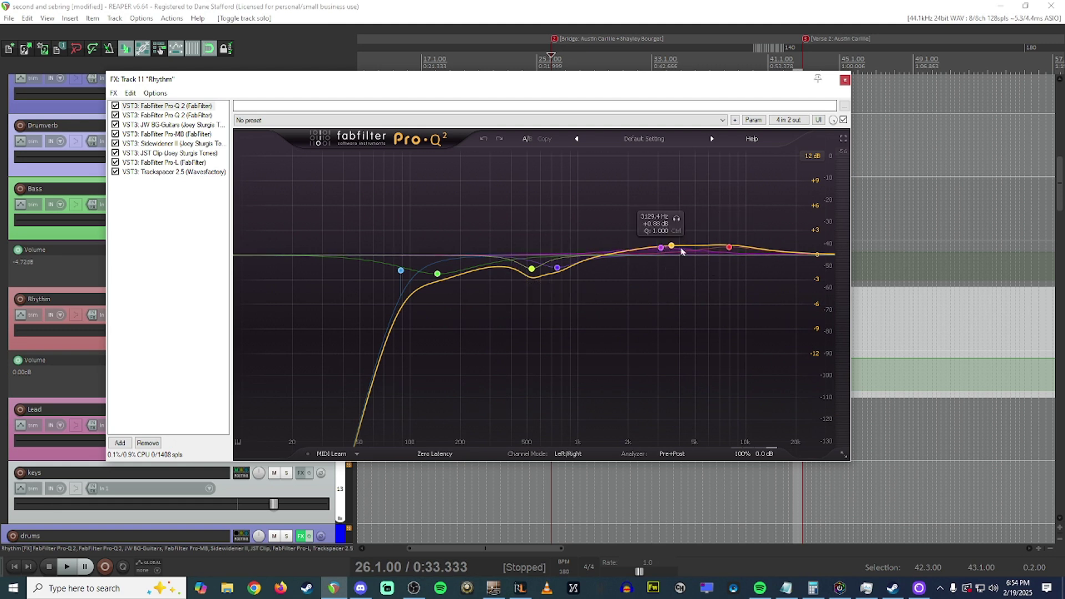
{"action": "key", "text": "Down"}
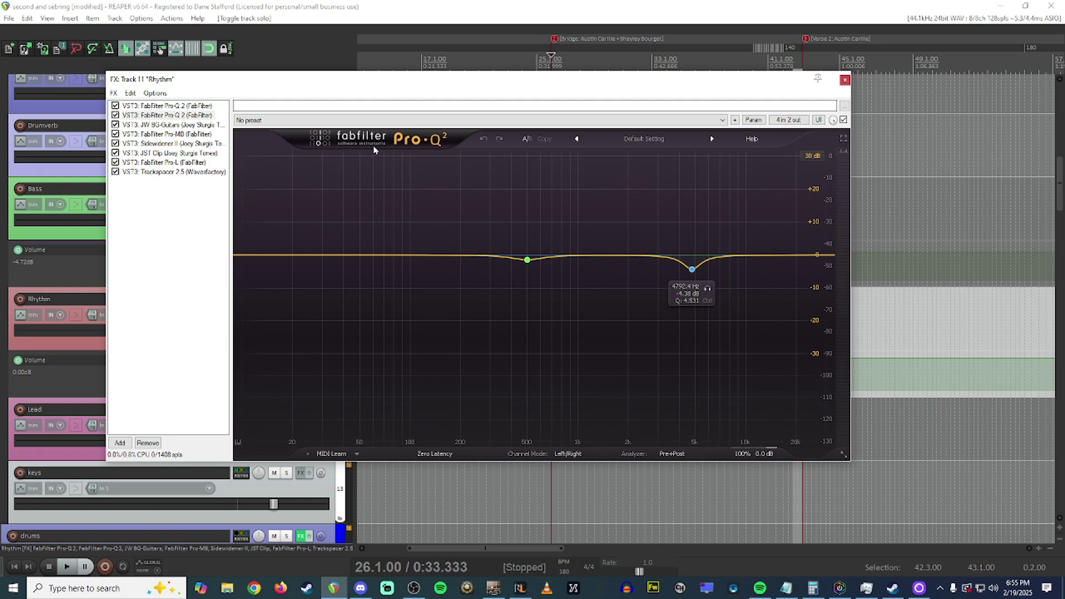
Play the Rhythm bus and compare it with JW BG-Guitars bypassed and active, stopping with the plugin enabled
{"action": "key", "text": "space"}
{"action": "left_click", "coordinate": [172, 124]}
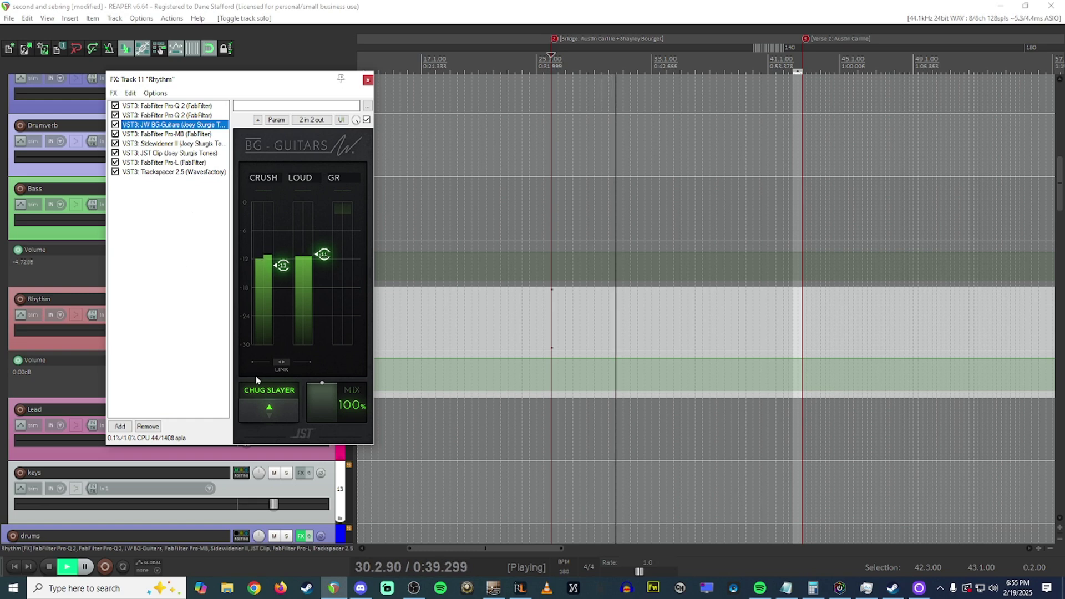
{"action": "left_click", "coordinate": [115, 125]}
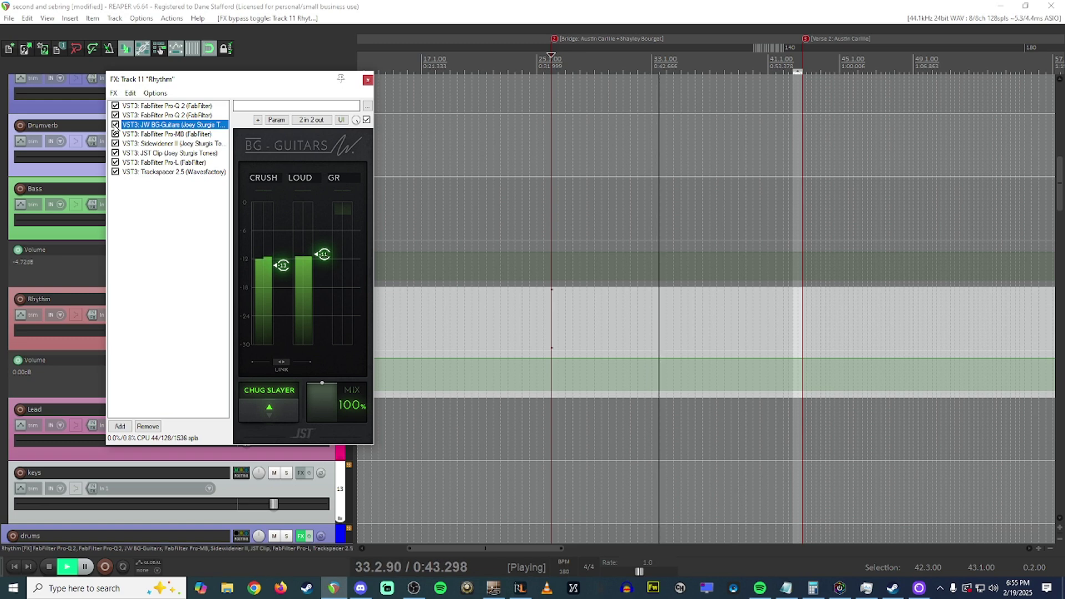
{"action": "key", "text": "space"}
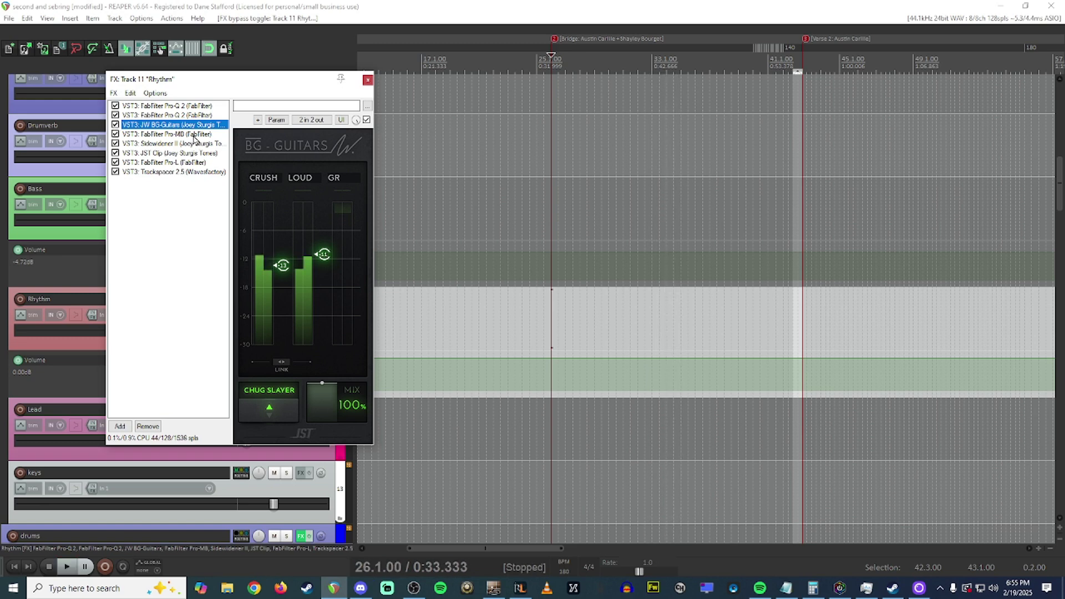
Examine the Rhythm bus's Pro-MB low band, and compare Sidewidener II bypassed and active during playback, leaving it enabled
{"action": "left_click", "coordinate": [194, 135]}
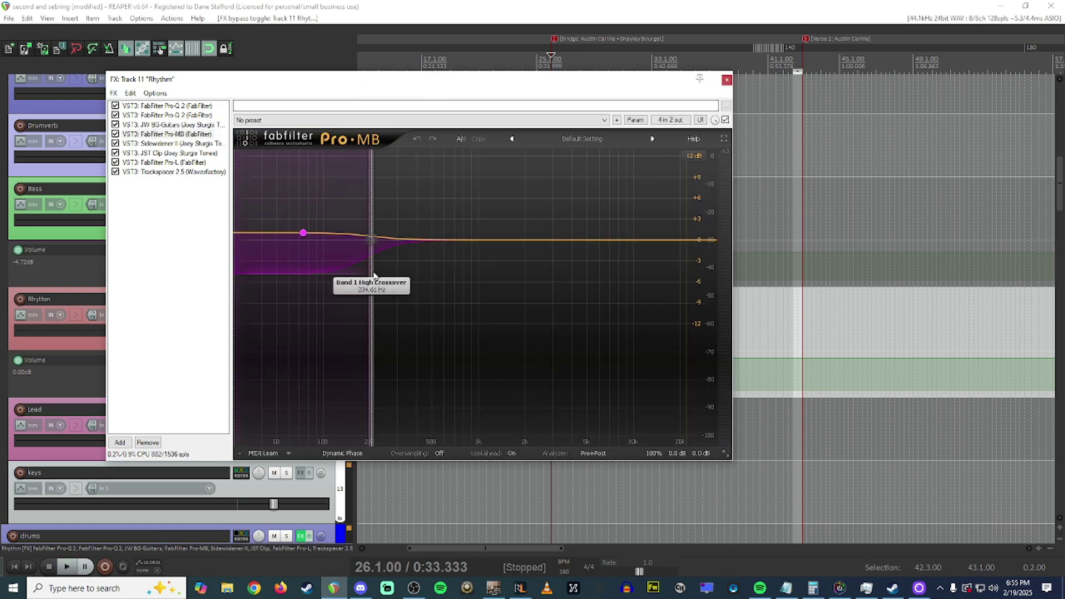
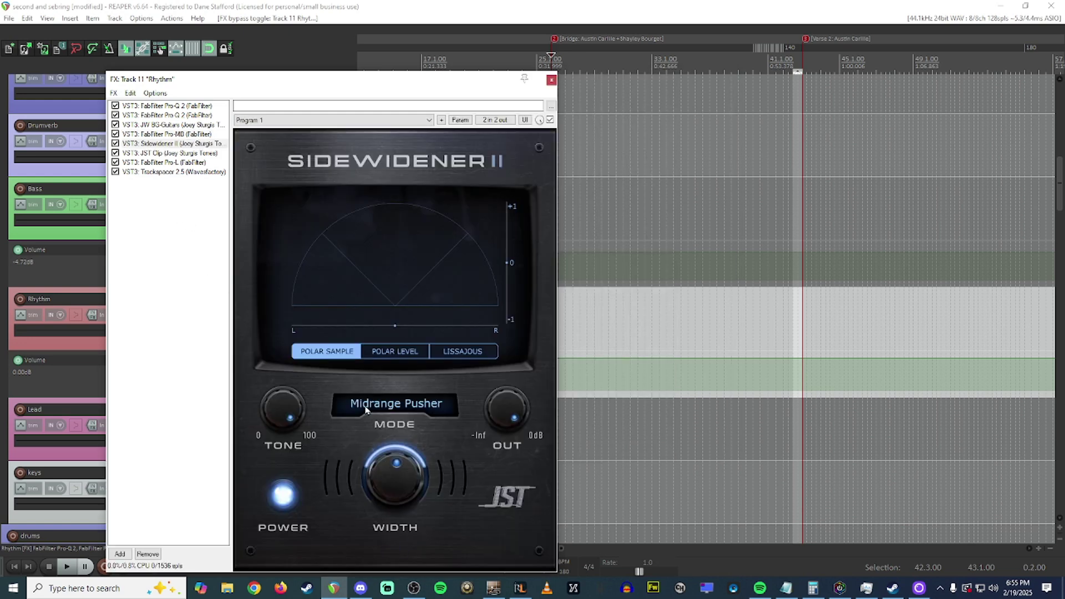
{"action": "mouse_move", "coordinate": [397, 474]}
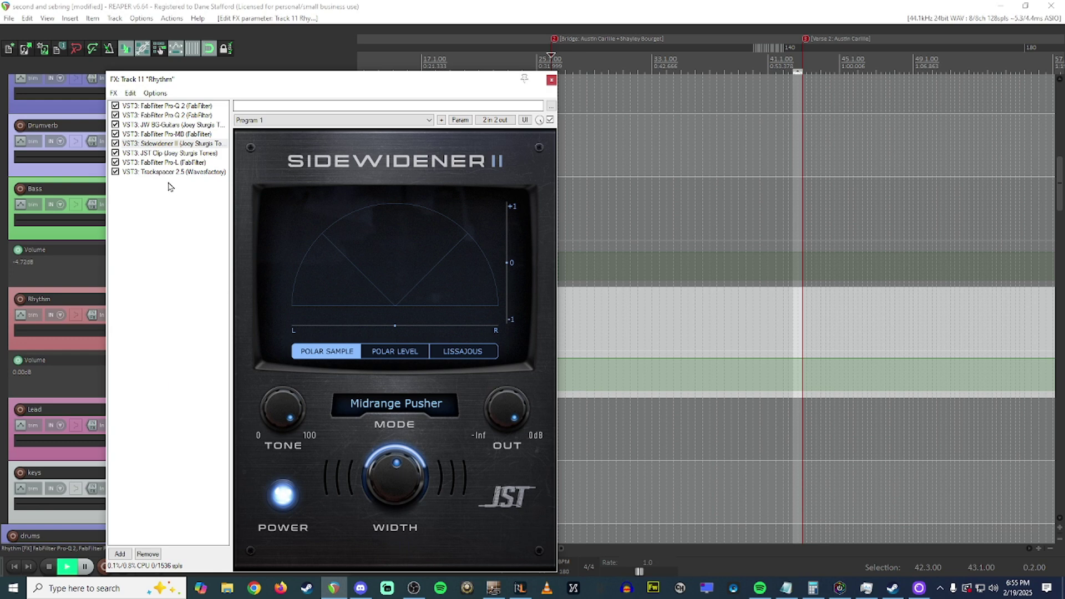
{"action": "left_click", "coordinate": [115, 144]}
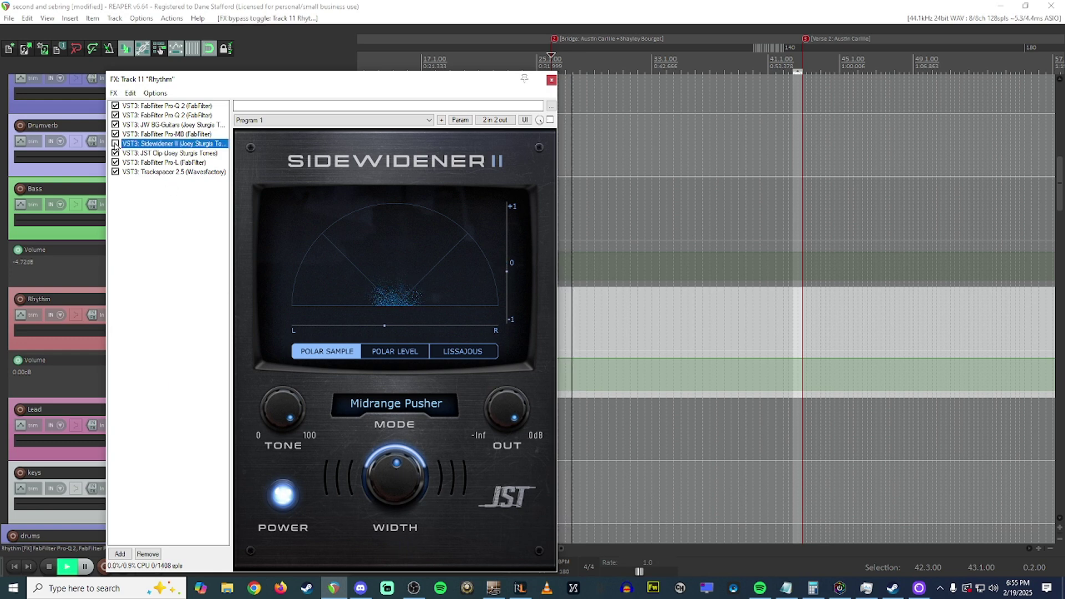
{"action": "left_click", "coordinate": [115, 143]}
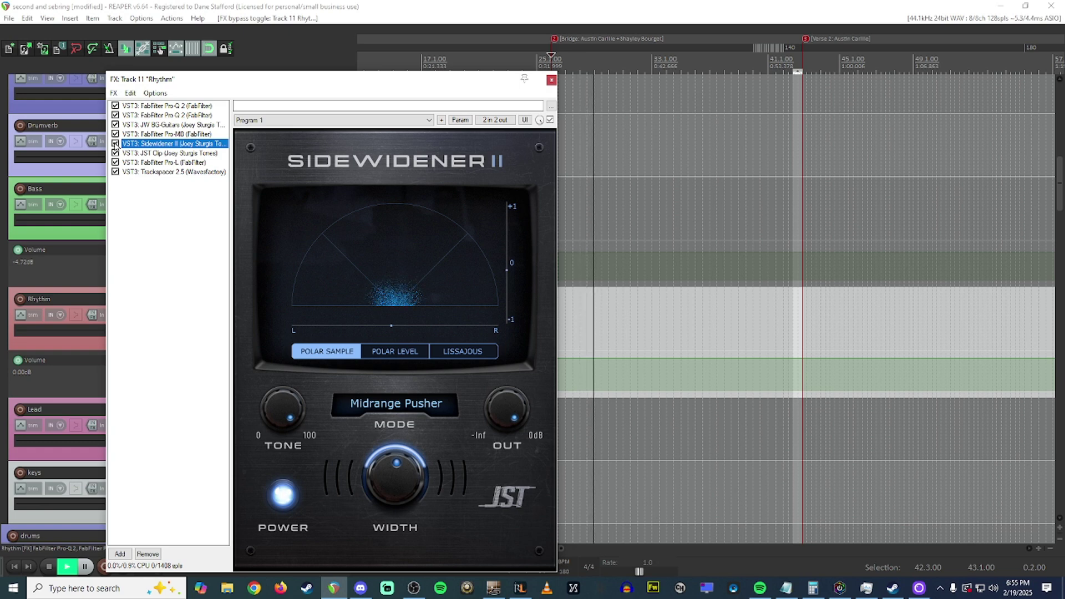
{"action": "key", "text": "space"}
Check the Rhythm bus's JST Clip and watch its Pro-L during playback, stopping at the end
{"action": "left_click", "coordinate": [201, 154]}
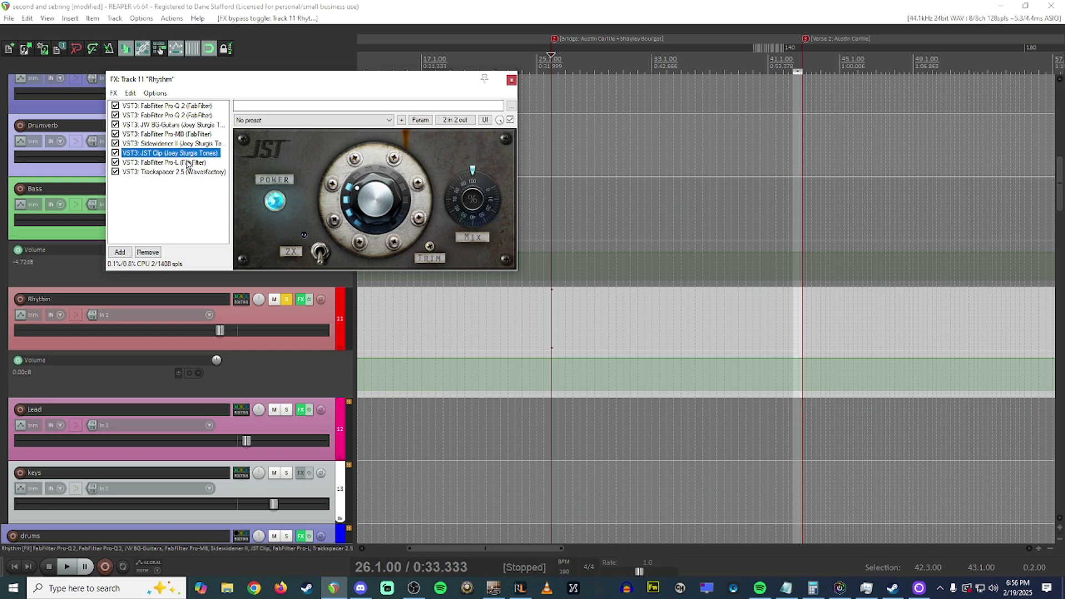
{"action": "left_click", "coordinate": [193, 163]}
{"action": "key", "text": "space"}
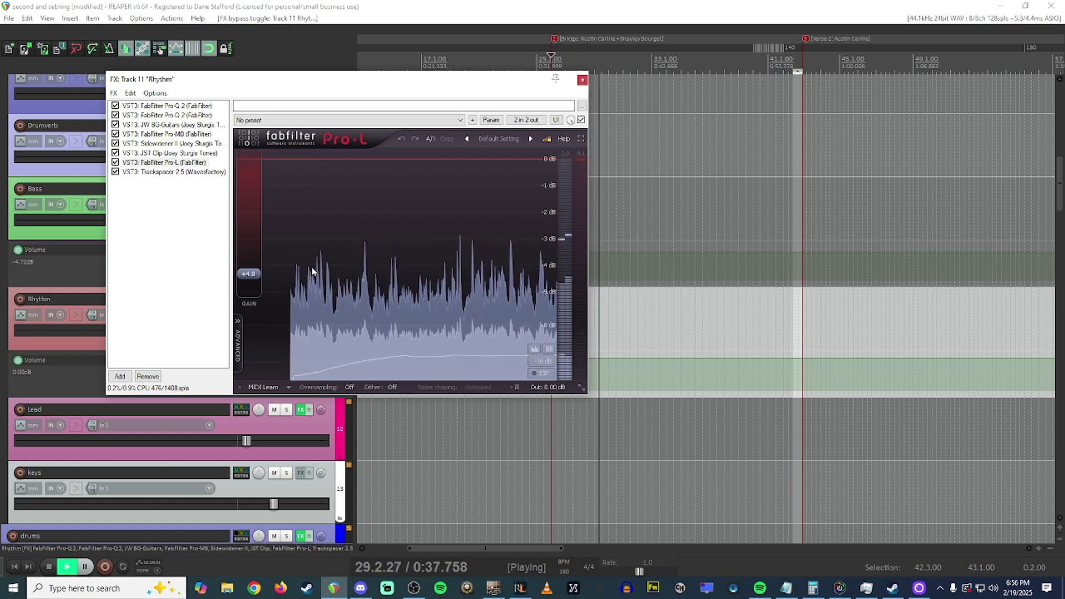
{"action": "key", "text": "space"}
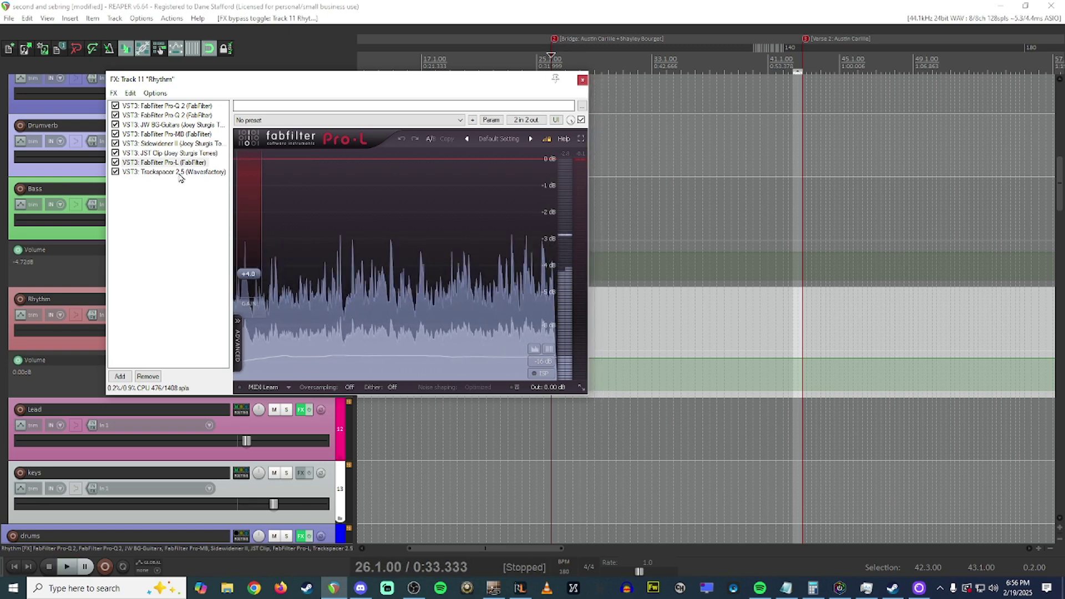
Watch the Rhythm bus's Trackspacer 2.5 react during playback, and close the Rhythm effects window
{"action": "left_click", "coordinate": [183, 172]}
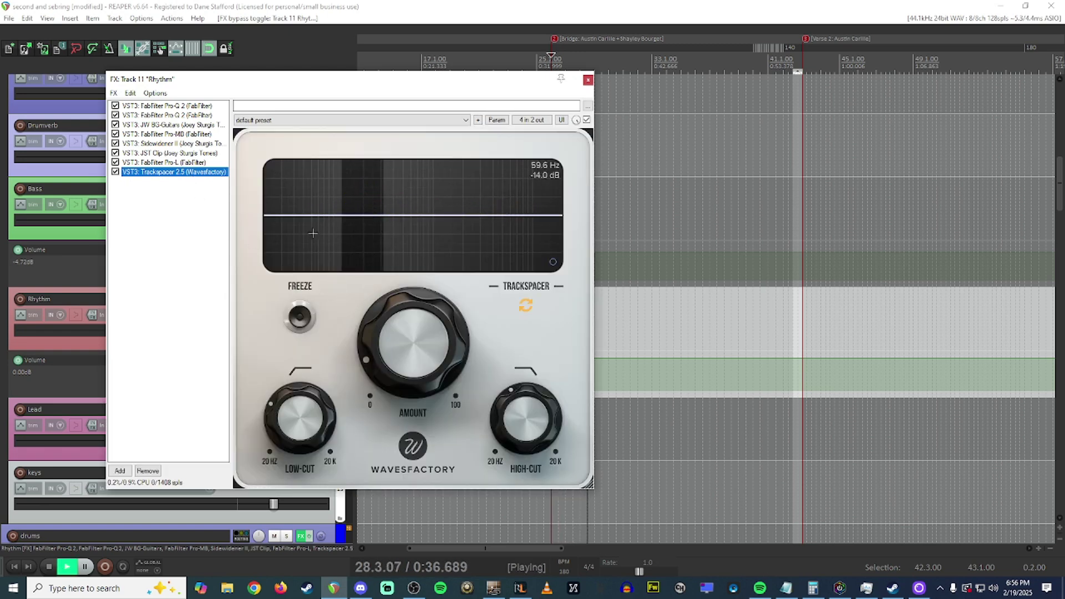
{"action": "key", "text": "space"}
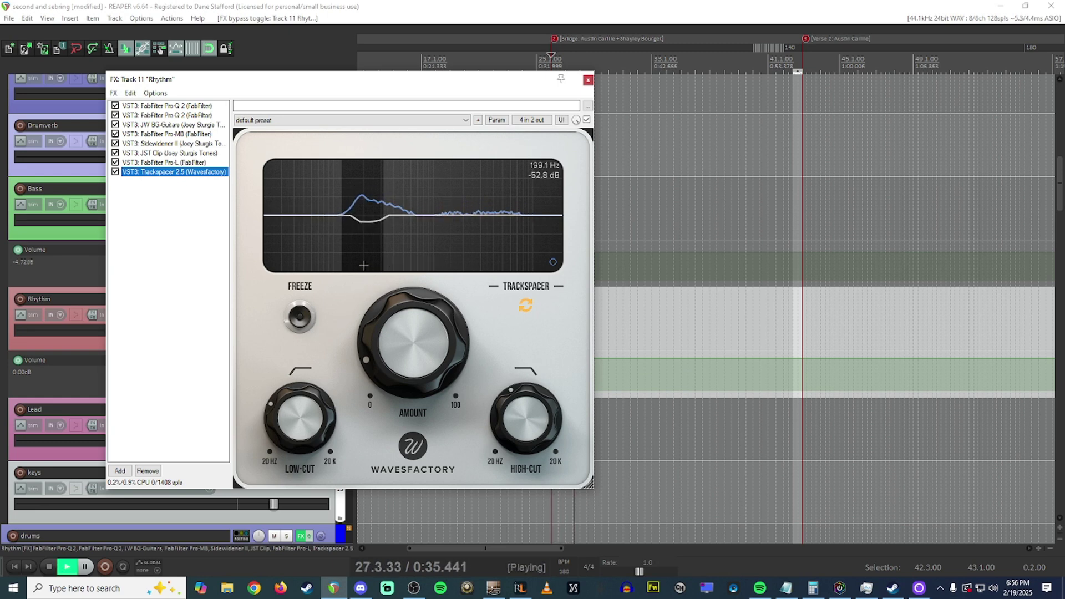
{"action": "left_click", "coordinate": [586, 82]}
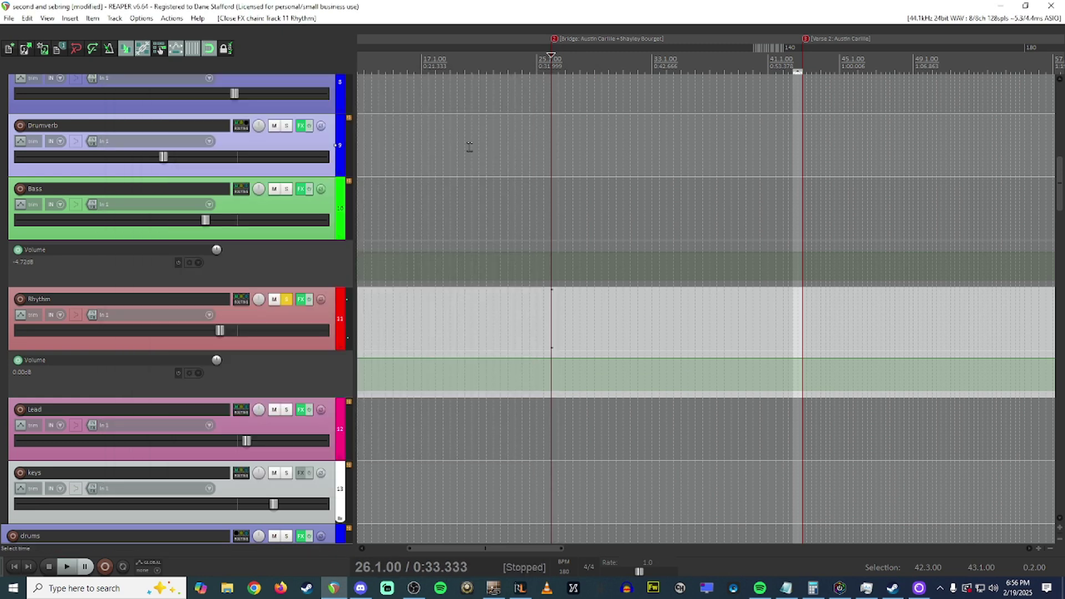
Unsolo the Rhythm bus, play the full mix from 26.1.00, and return to the Vocal Clean bus to solo it, stopping playback
{"action": "left_click", "coordinate": [286, 303]}
{"action": "scroll", "coordinate": [291, 331], "scroll_direction": "up", "scroll_amount": 2}
{"action": "scroll", "coordinate": [287, 355], "scroll_direction": "down", "scroll_amount": 3}
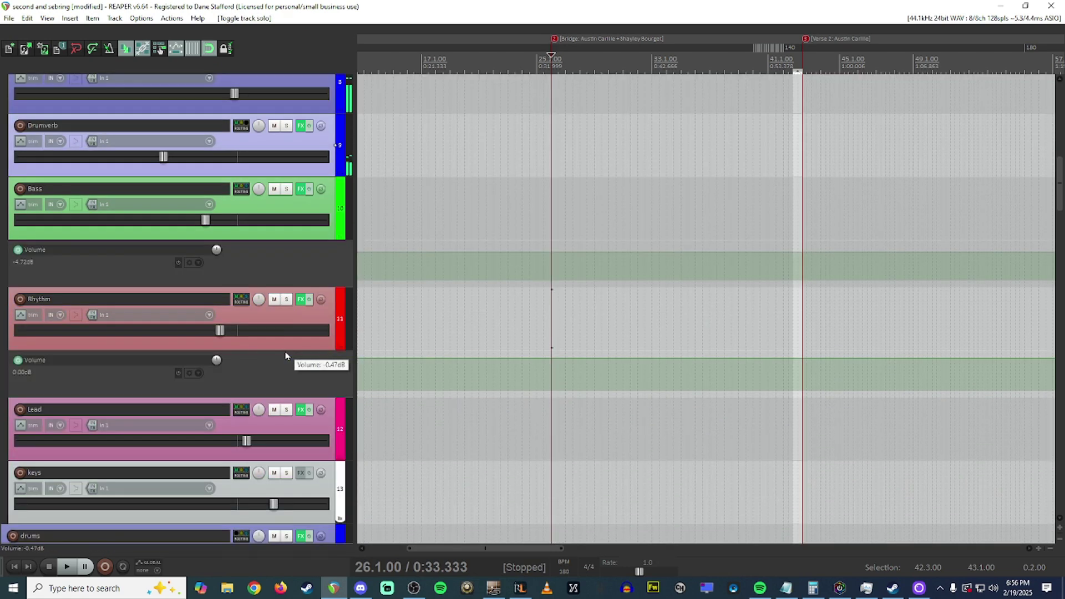
{"action": "key", "text": "space"}
{"action": "scroll", "coordinate": [525, 339], "scroll_direction": "down", "scroll_amount": 3}
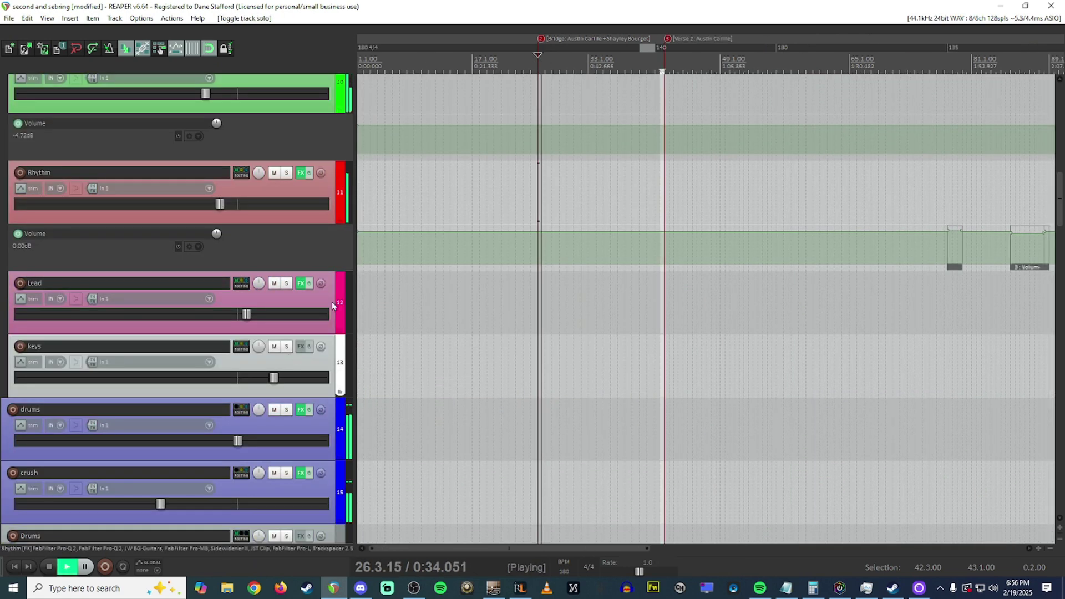
{"action": "scroll", "coordinate": [287, 218], "scroll_direction": "up", "scroll_amount": 6}
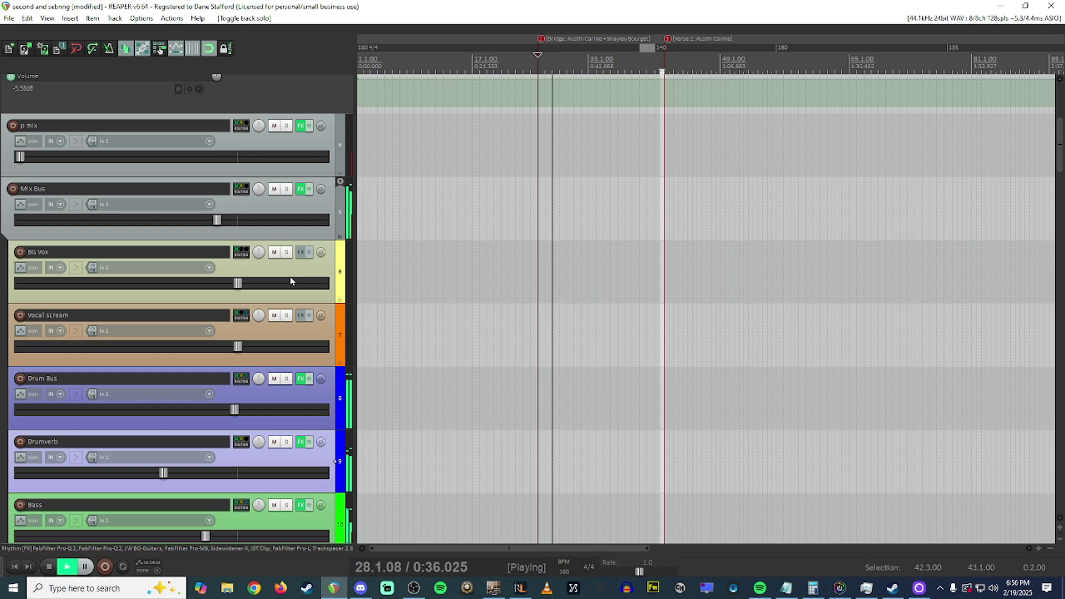
{"action": "scroll", "coordinate": [286, 283], "scroll_direction": "up", "scroll_amount": 1}
{"action": "scroll", "coordinate": [287, 326], "scroll_direction": "down", "scroll_amount": 1}
{"action": "scroll", "coordinate": [286, 322], "scroll_direction": "up", "scroll_amount": 4}
{"action": "key", "text": "space"}
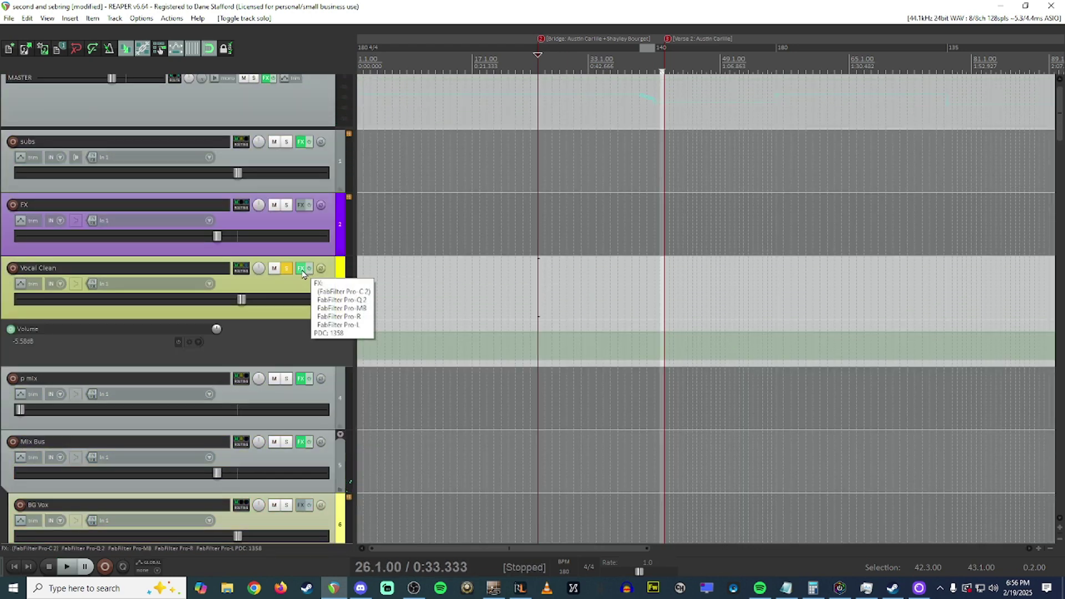
Open the Vocal Clean bus's effects and examine the Pro-Q 2 upper-mid boost while playing from 26.1.00
{"action": "left_click", "coordinate": [300, 269]}
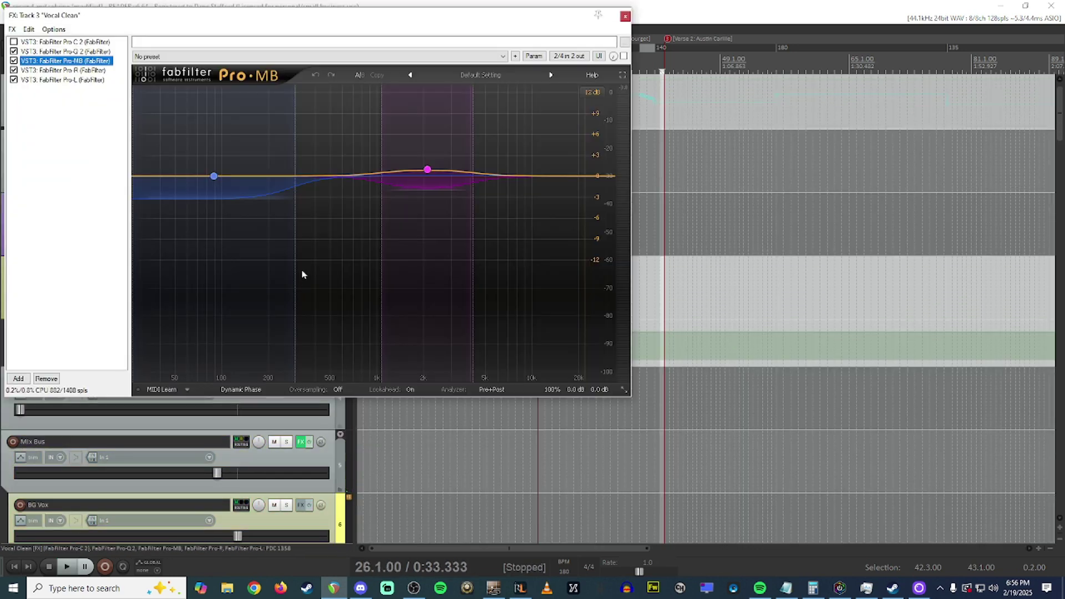
{"action": "left_click", "coordinate": [83, 52]}
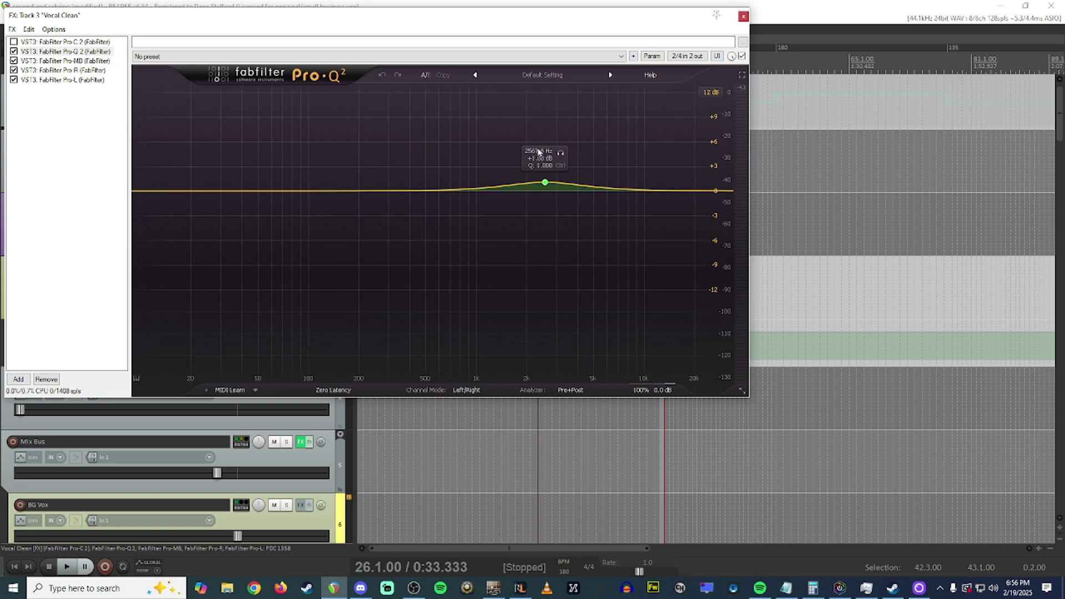
{"action": "key", "text": "space"}
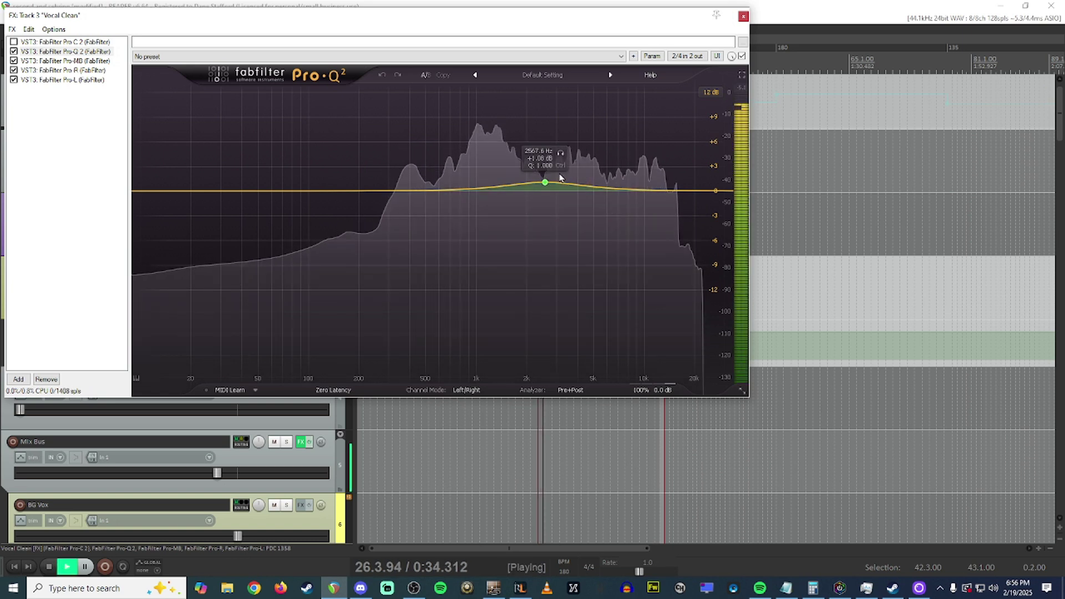
Examine both bands of the Vocal Clean bus's Pro-MB during playback from 26.1.00, selecting the low band and stopping at the end
{"action": "left_click", "coordinate": [93, 61]}
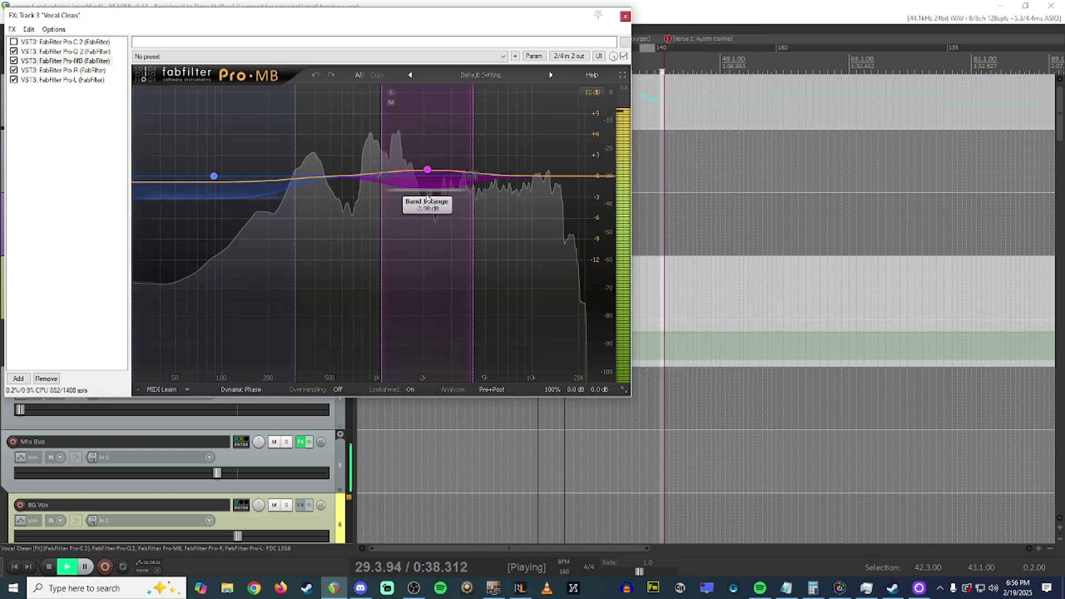
{"action": "key", "text": "space"}
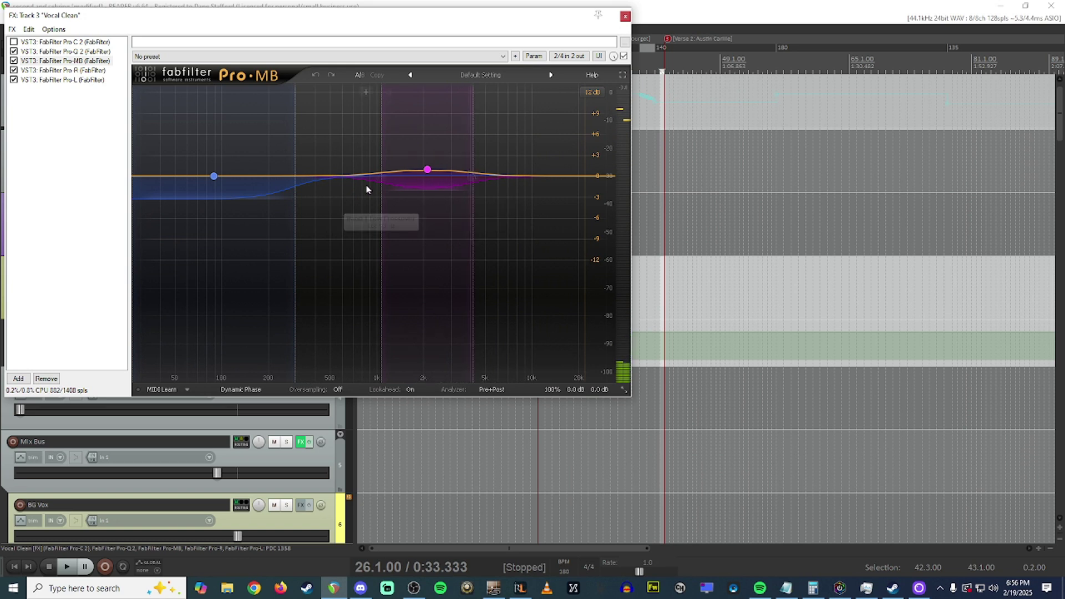
{"action": "left_click", "coordinate": [269, 207]}
{"action": "key", "text": "space"}
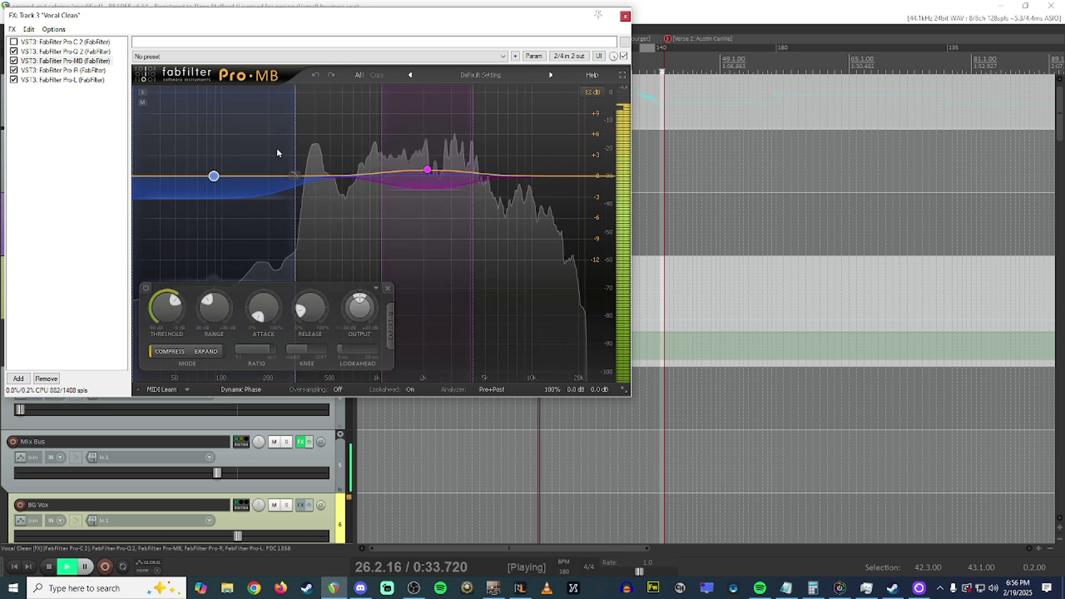
{"action": "key", "text": "space"}
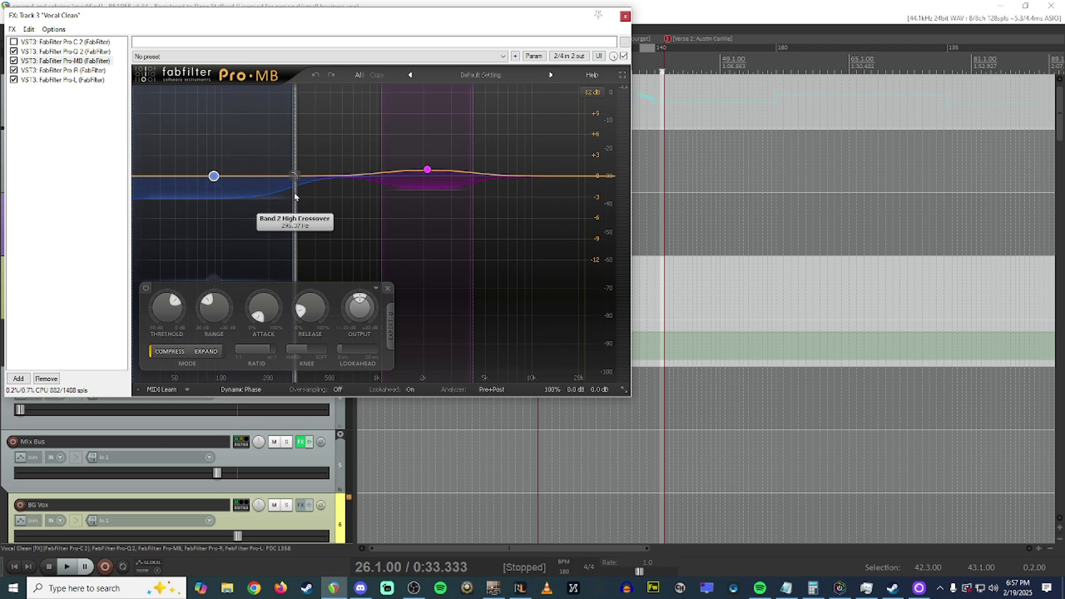
Review the Vocal Clean bus's Pro-R reverb settings, watch its Pro-L during playback, and close the effects window
{"action": "left_click", "coordinate": [84, 70]}
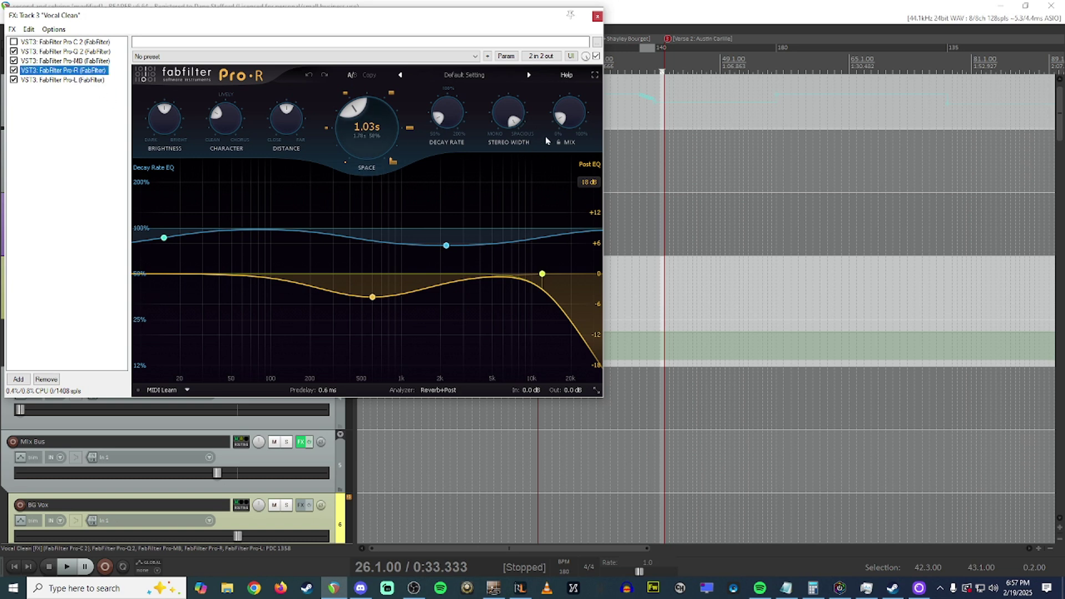
{"action": "mouse_move", "coordinate": [561, 128]}
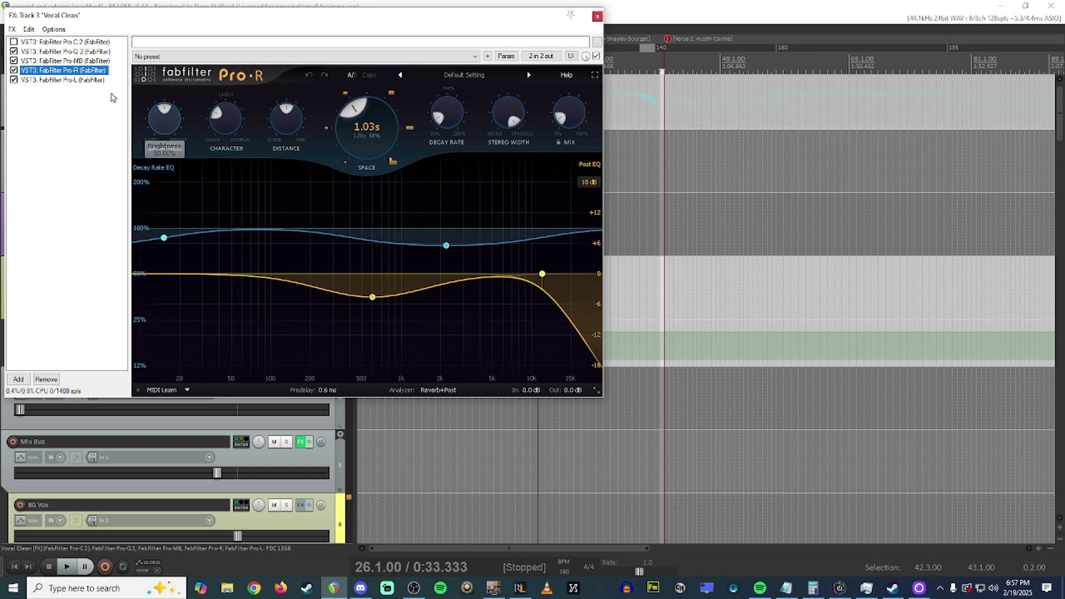
{"action": "key", "text": "Down"}
{"action": "key", "text": "space"}
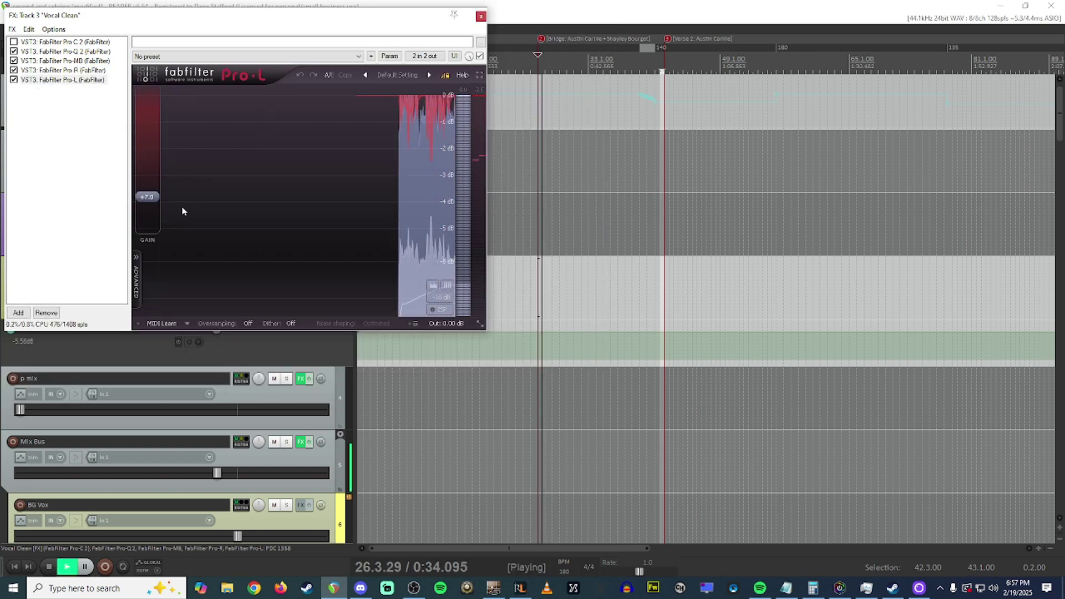
{"action": "left_click", "coordinate": [481, 17]}
{"action": "key", "text": "space"}
Solo the Mix Bus, play from 26.1.00, and examine the low-mid cuts in its Pro-Q 2
{"action": "scroll", "coordinate": [238, 191], "scroll_direction": "down", "scroll_amount": 4}
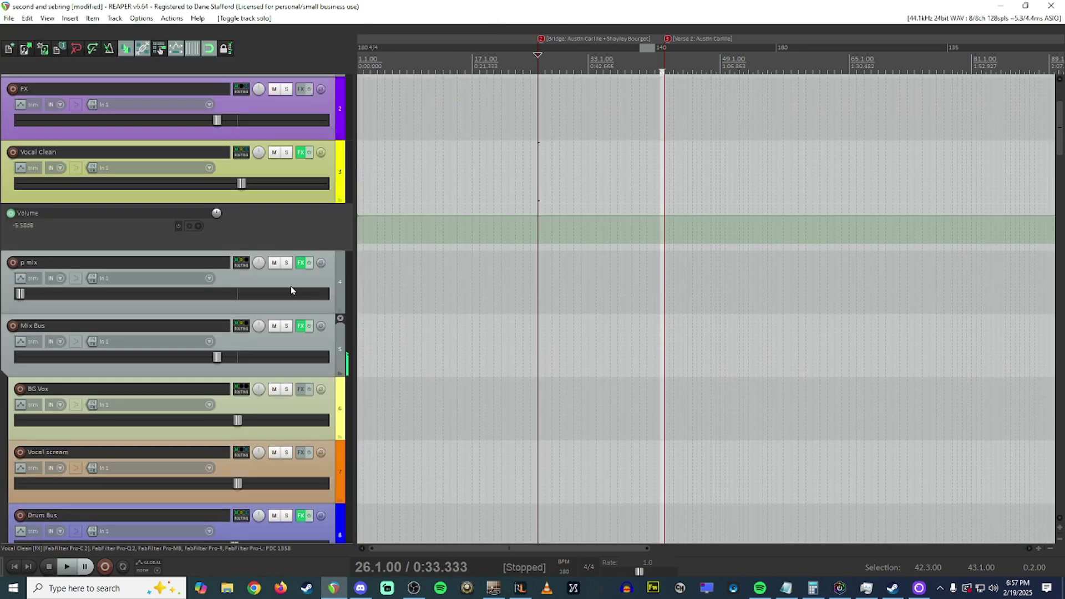
{"action": "scroll", "coordinate": [291, 289], "scroll_direction": "down", "scroll_amount": 2}
{"action": "left_click", "coordinate": [286, 262]}
{"action": "key", "text": "space"}
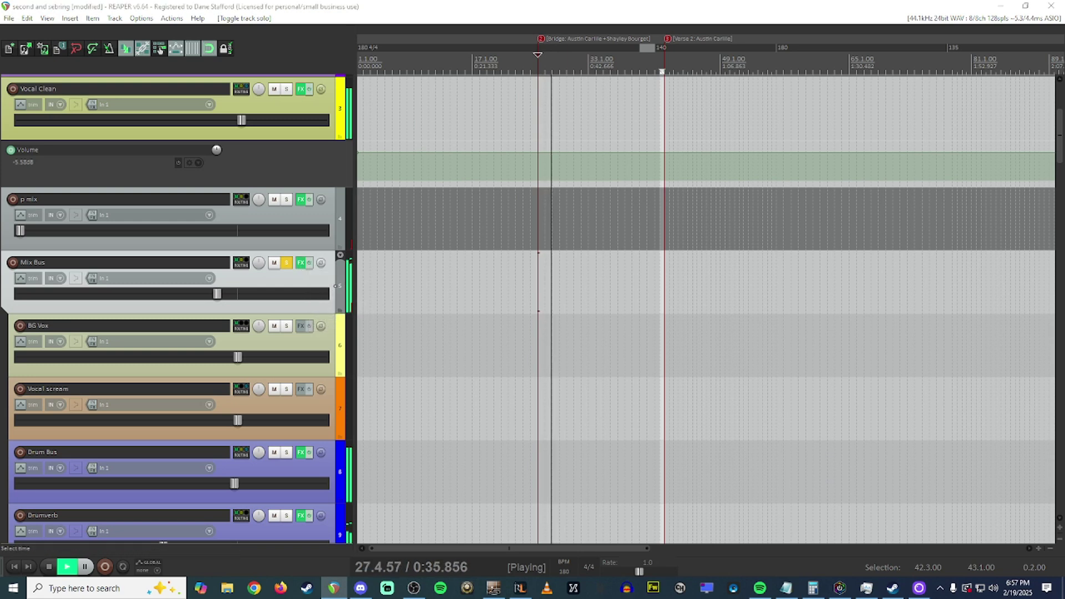
{"action": "left_click", "coordinate": [300, 263]}
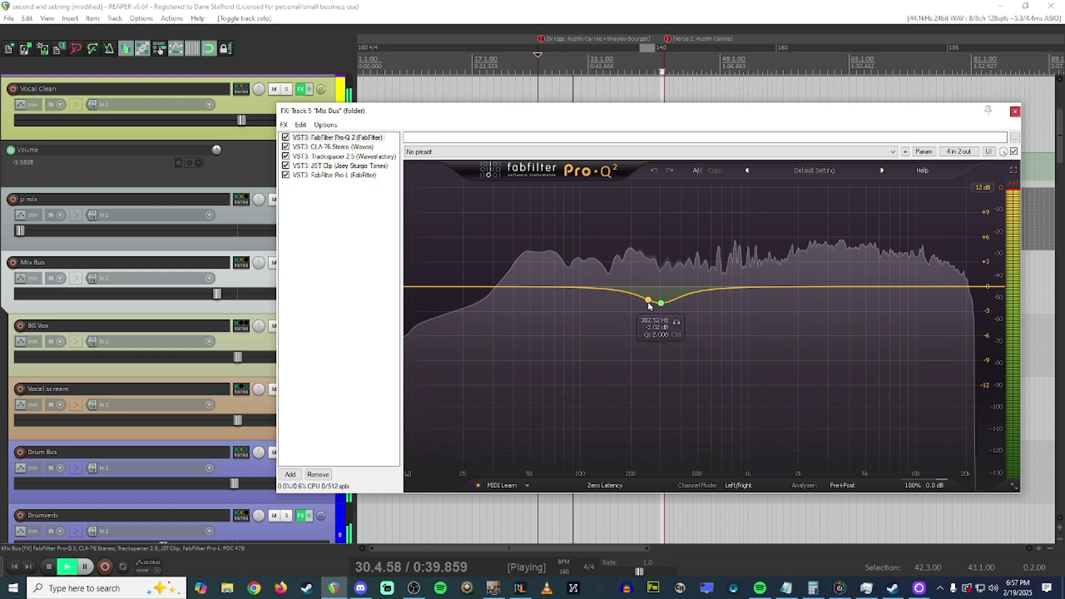
{"action": "left_click", "coordinate": [660, 302]}
Review the Mix Bus's CLA-76 compressor and its Trackspacer 2.5, including the Trackspacer's advanced settings
{"action": "left_click", "coordinate": [363, 147]}
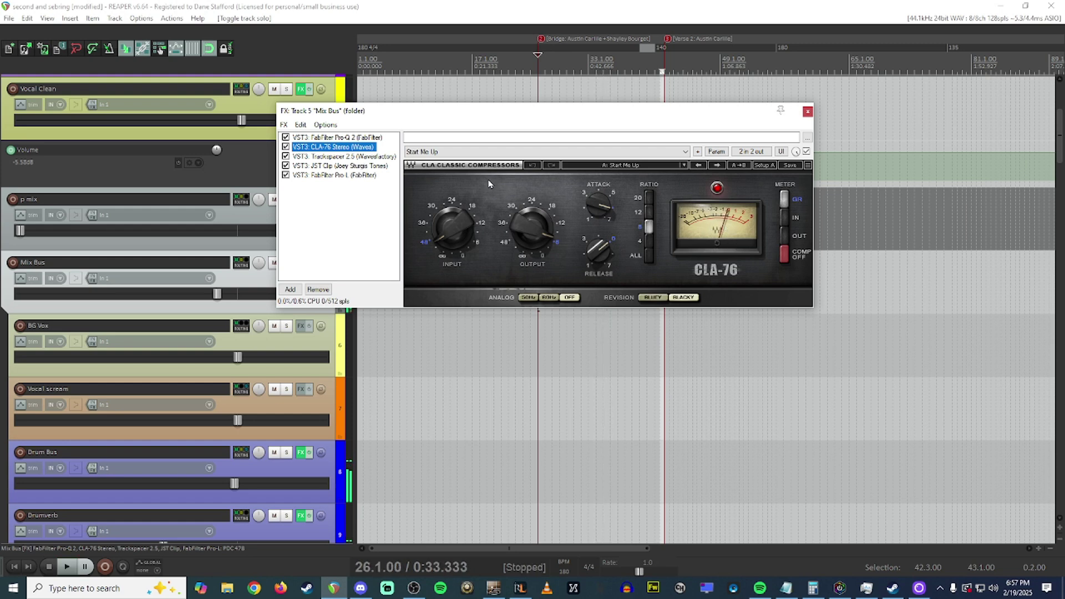
{"action": "left_click", "coordinate": [366, 157]}
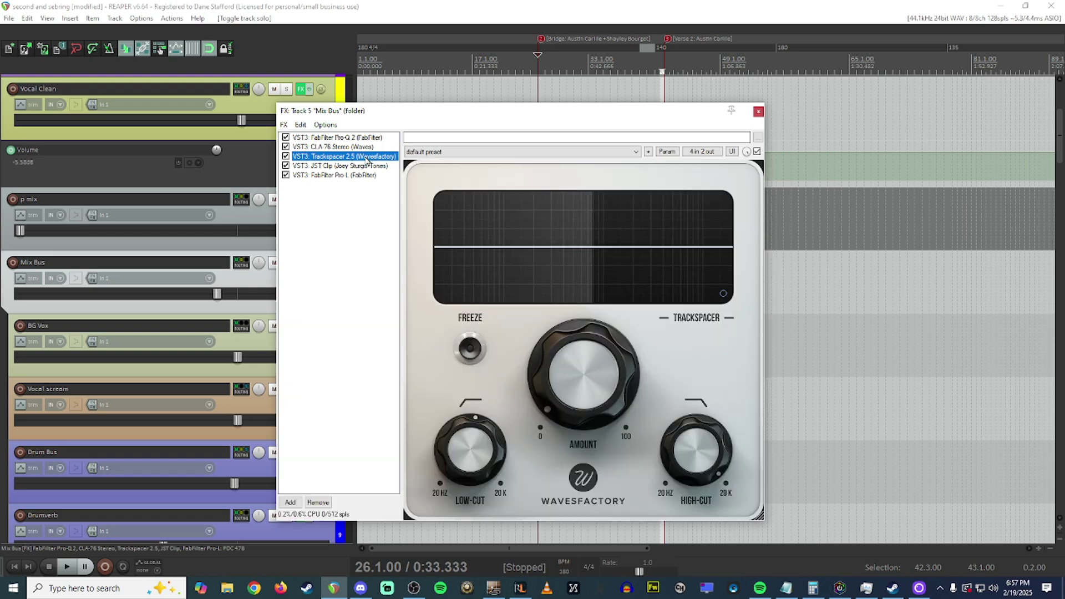
{"action": "scroll", "coordinate": [264, 265], "scroll_direction": "up", "scroll_amount": 2}
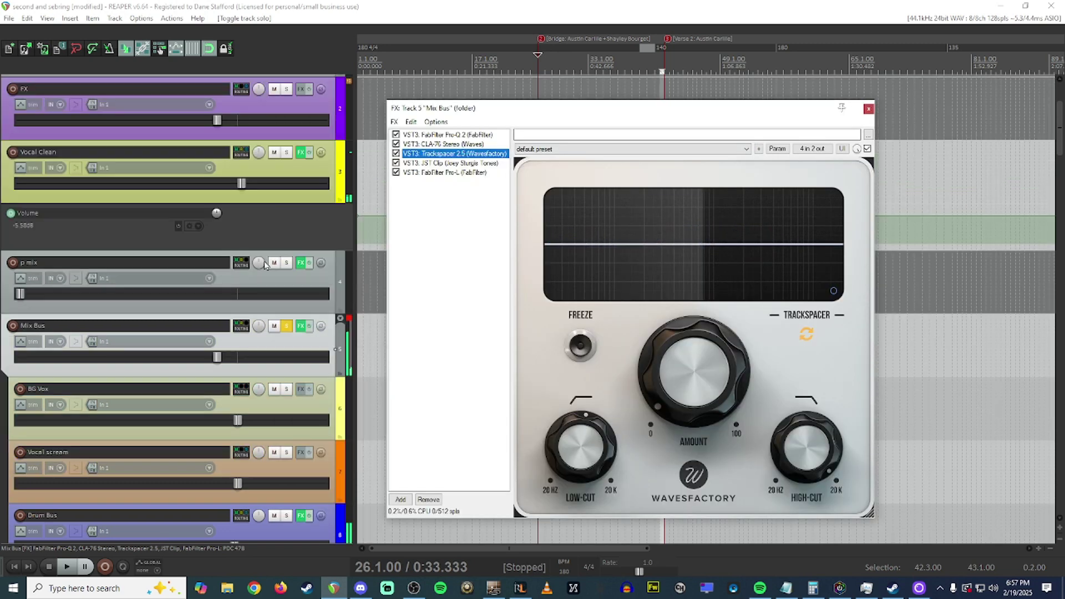
{"action": "scroll", "coordinate": [310, 231], "scroll_direction": "up", "scroll_amount": 1}
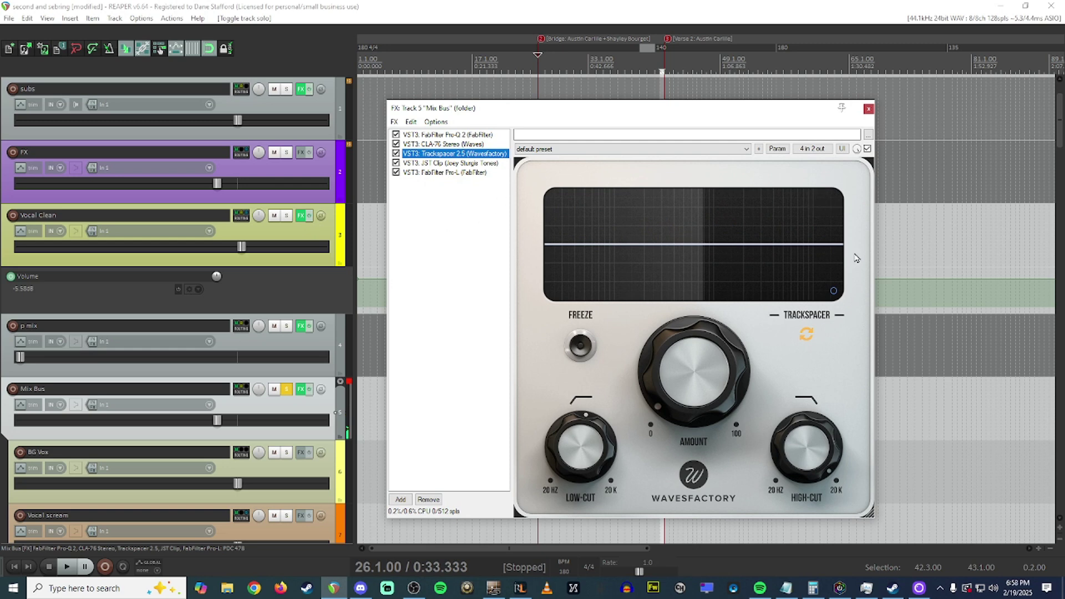
{"action": "left_click_drag", "start_coordinate": [603, 112], "coordinate": [597, 106]}
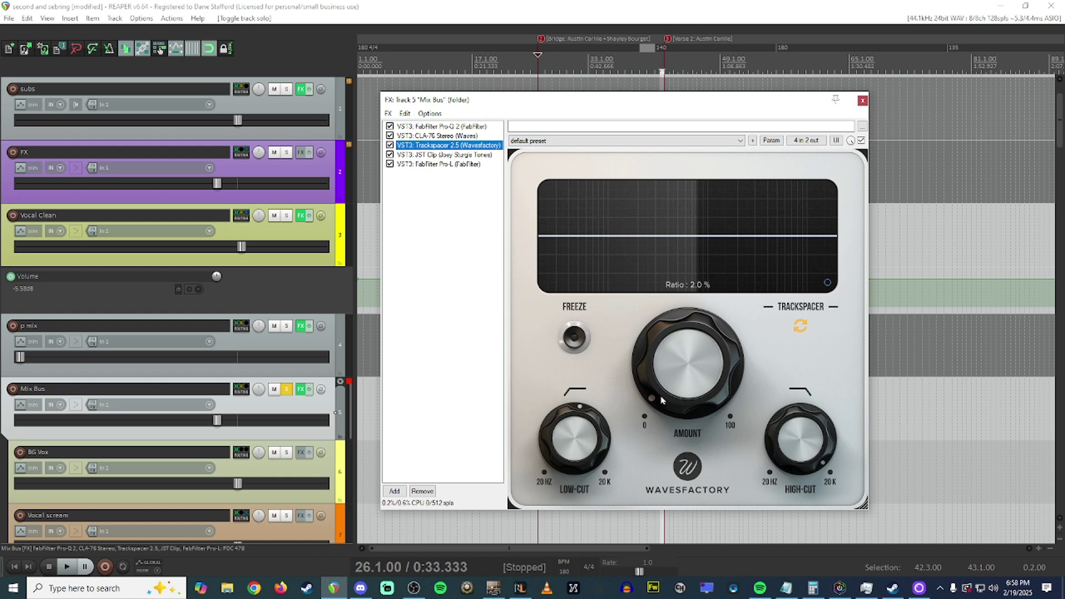
{"action": "left_click", "coordinate": [828, 284]}
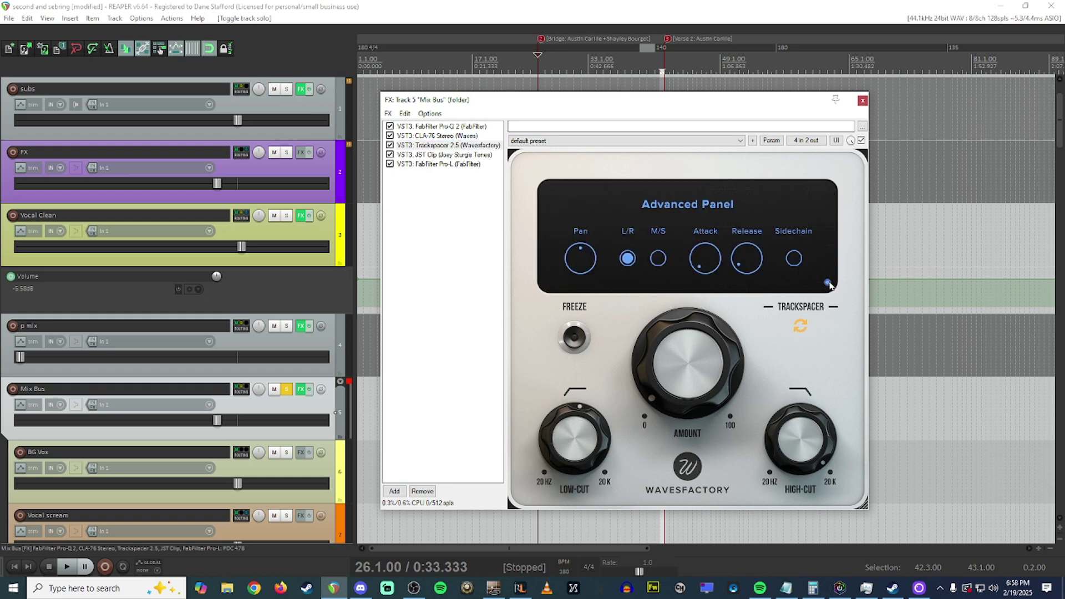
{"action": "left_click", "coordinate": [828, 284]}
Check the Mix Bus's JST Clip, watch its Pro-L during playback from 26.1.00, and close the effects window
{"action": "left_click", "coordinate": [471, 154]}
{"action": "left_click", "coordinate": [477, 164]}
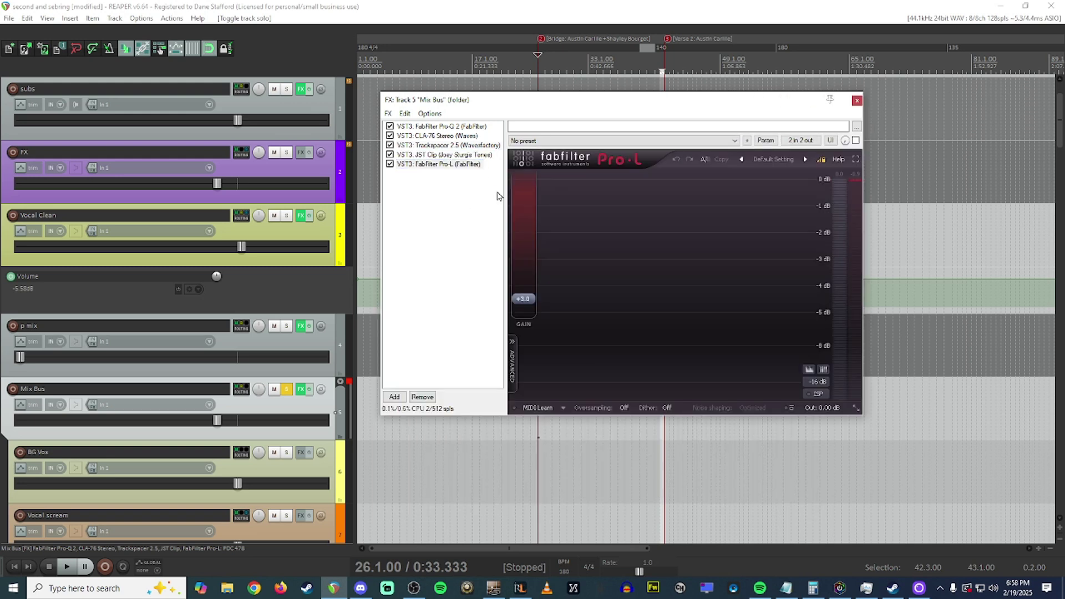
{"action": "key", "text": "space"}
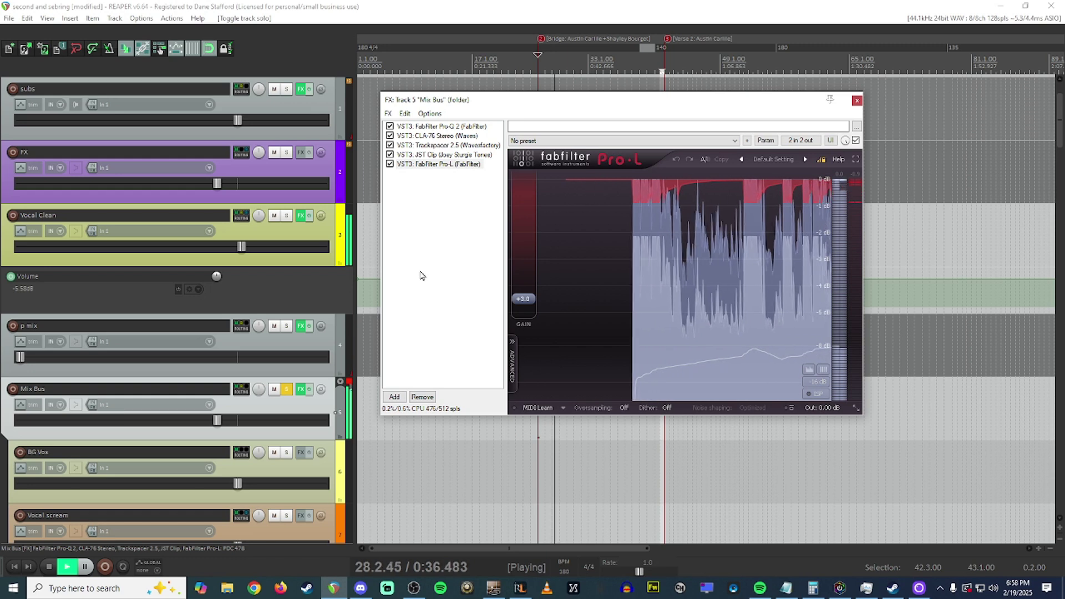
{"action": "key", "text": "space"}
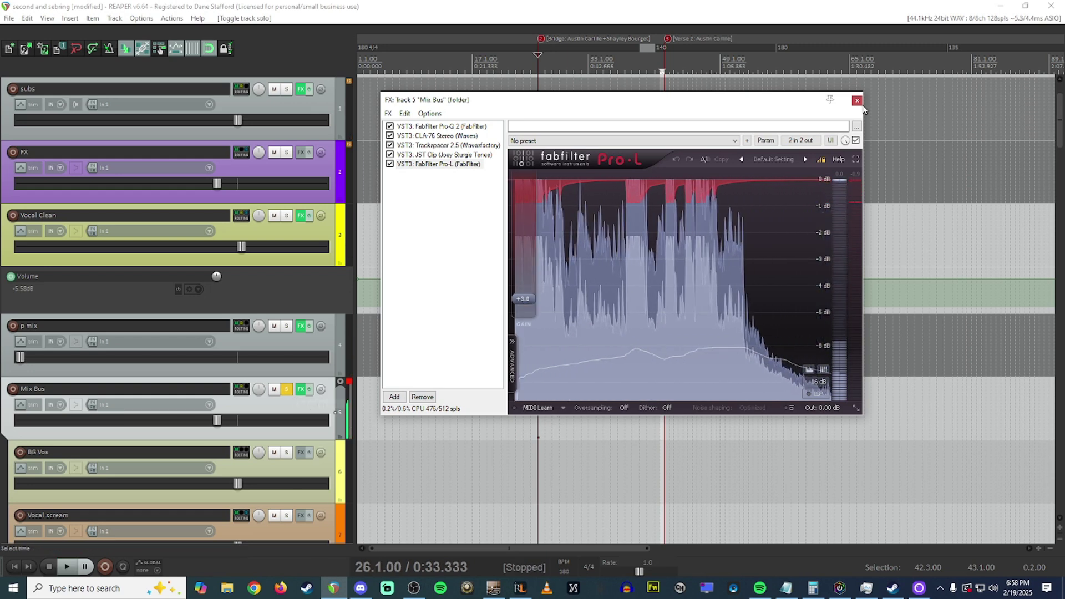
{"action": "key", "text": "Escape"}
Solo the subs track, watch its Pro-L and Trackspacer 2.5 during playback from 26.1.00, and close its effects window
{"action": "scroll", "coordinate": [289, 222], "scroll_direction": "up", "scroll_amount": 2}
{"action": "left_click", "coordinate": [287, 152]}
{"action": "scroll", "coordinate": [306, 178], "scroll_direction": "right", "scroll_amount": 3}
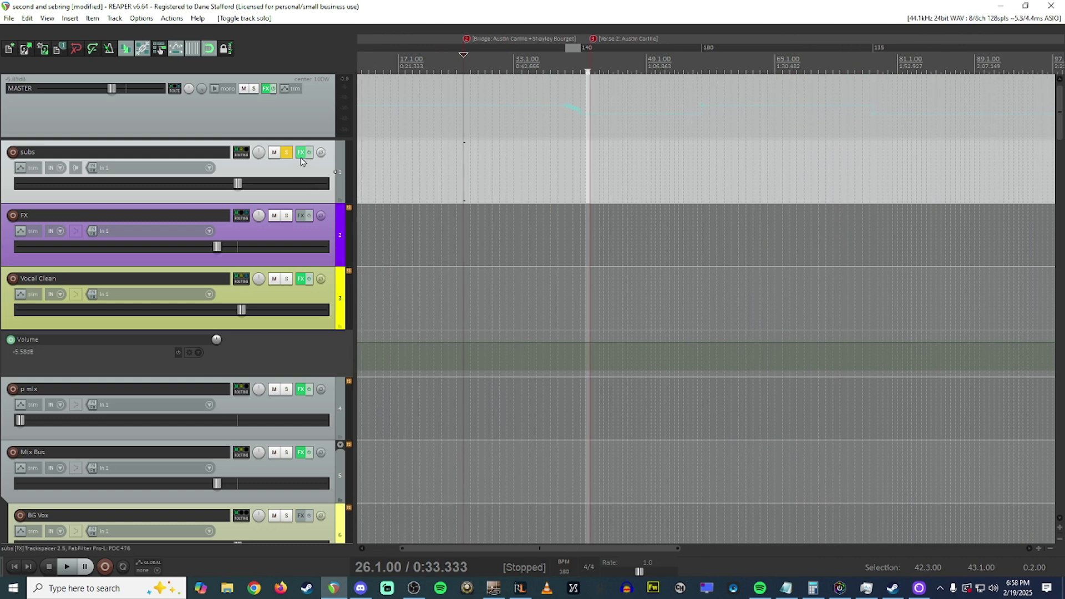
{"action": "left_click", "coordinate": [300, 157]}
{"action": "key", "text": "space"}
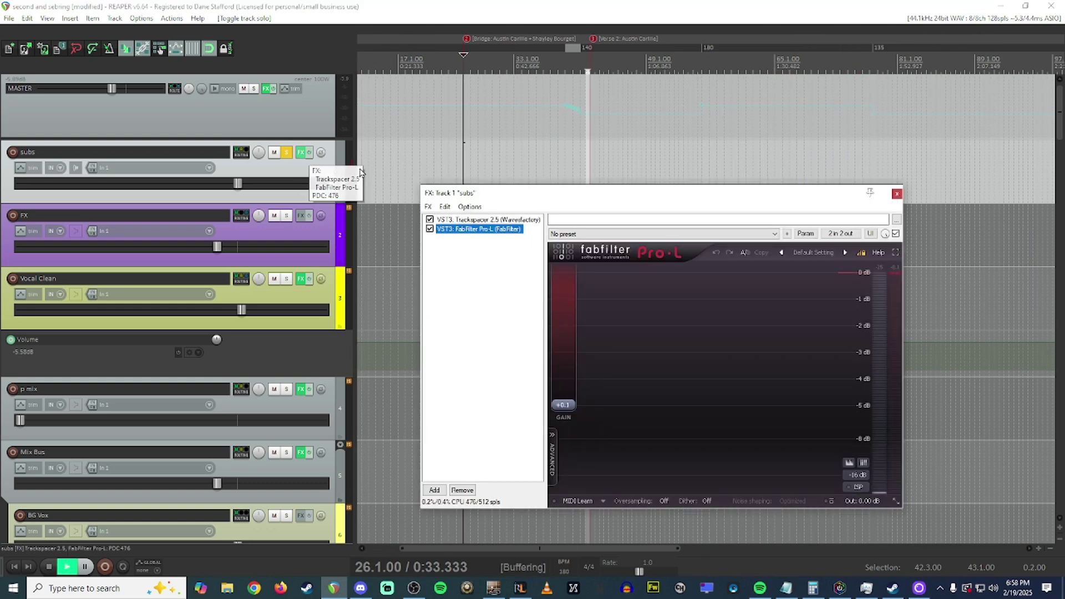
{"action": "left_click", "coordinate": [488, 189]}
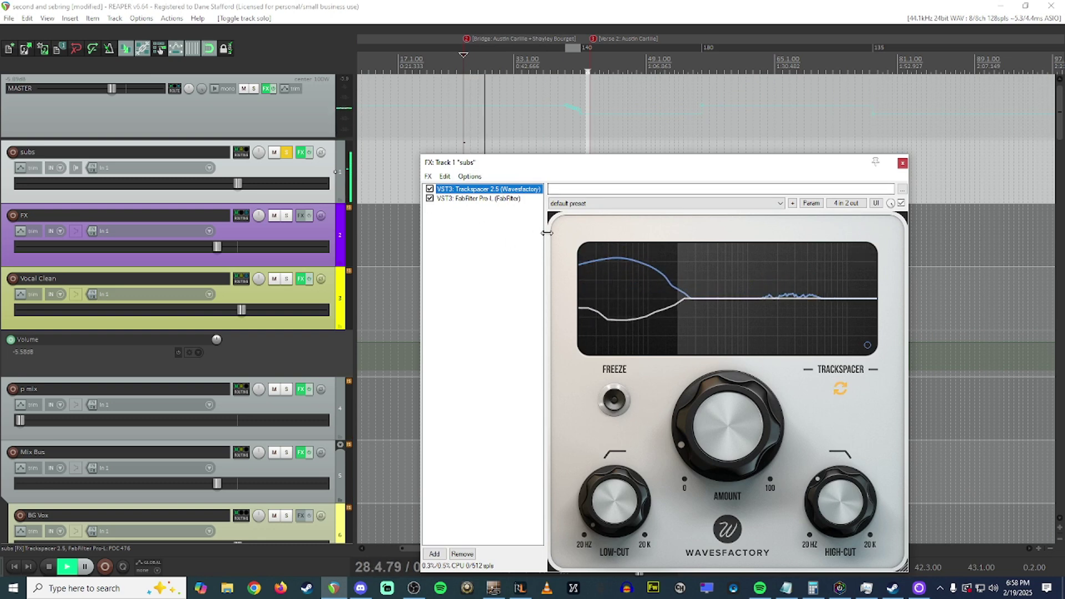
{"action": "left_click", "coordinate": [902, 164]}
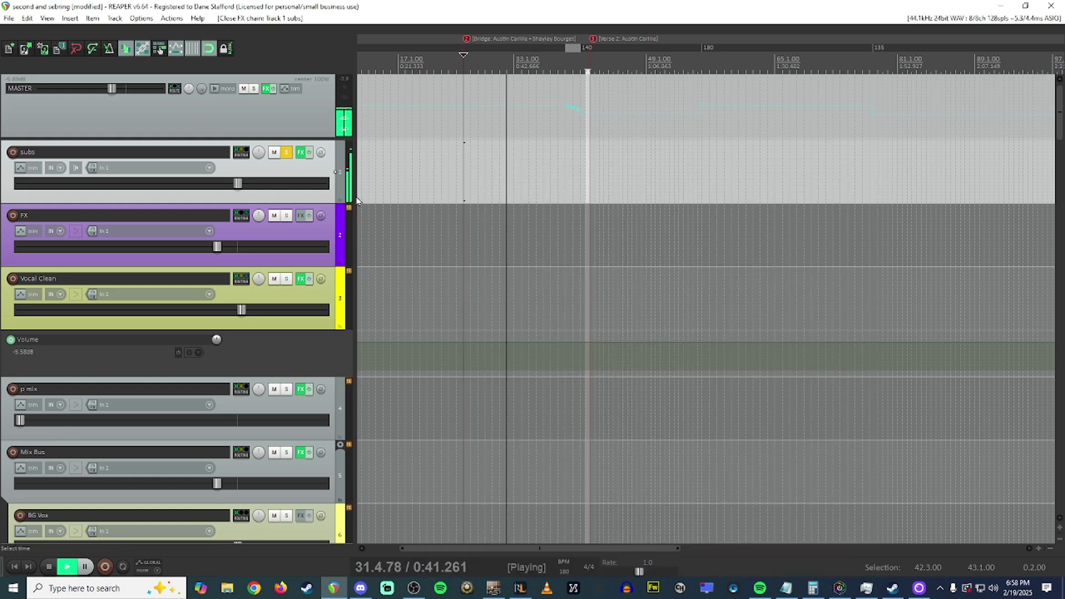
Unsolo the subs track and listen to the full mix while looking over the buses, stopping playback at the end
{"action": "left_click", "coordinate": [287, 153]}
{"action": "scroll", "coordinate": [285, 311], "scroll_direction": "down", "scroll_amount": 5}
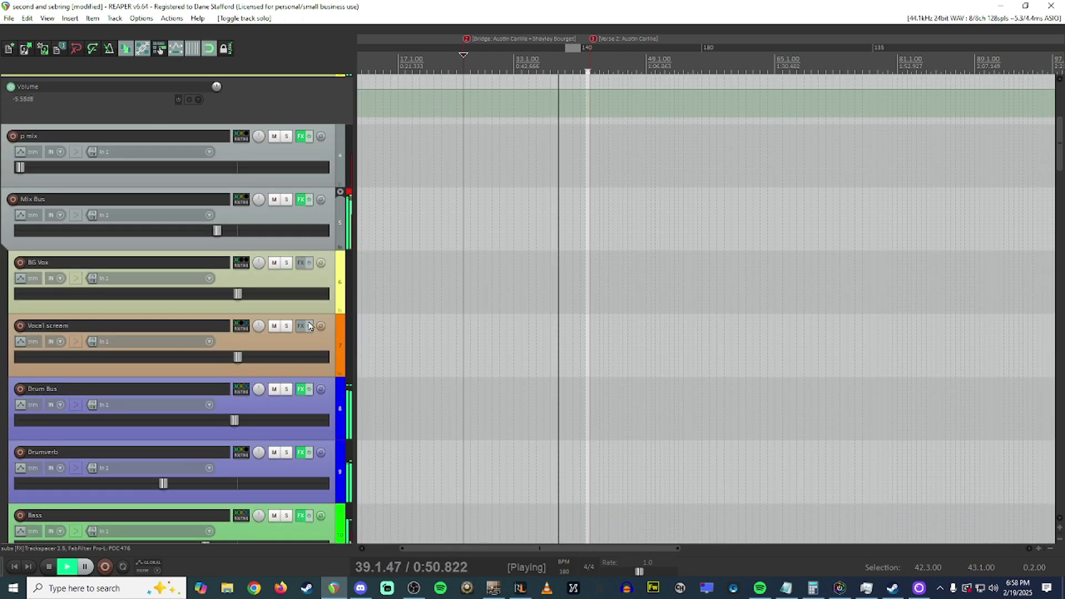
{"action": "scroll", "coordinate": [286, 311], "scroll_direction": "up", "scroll_amount": 5}
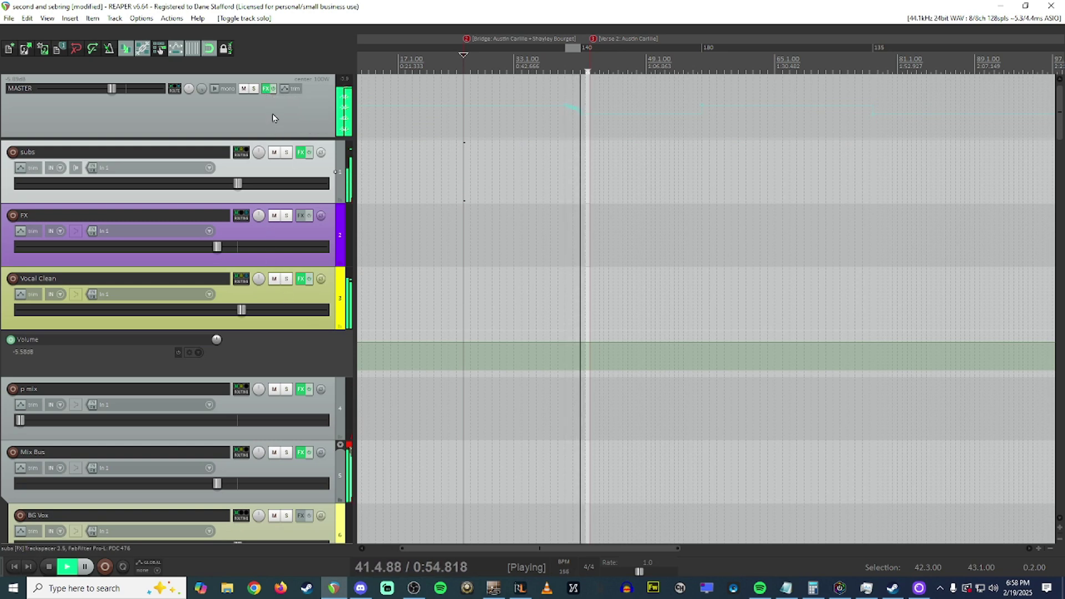
{"action": "key", "text": "space"}
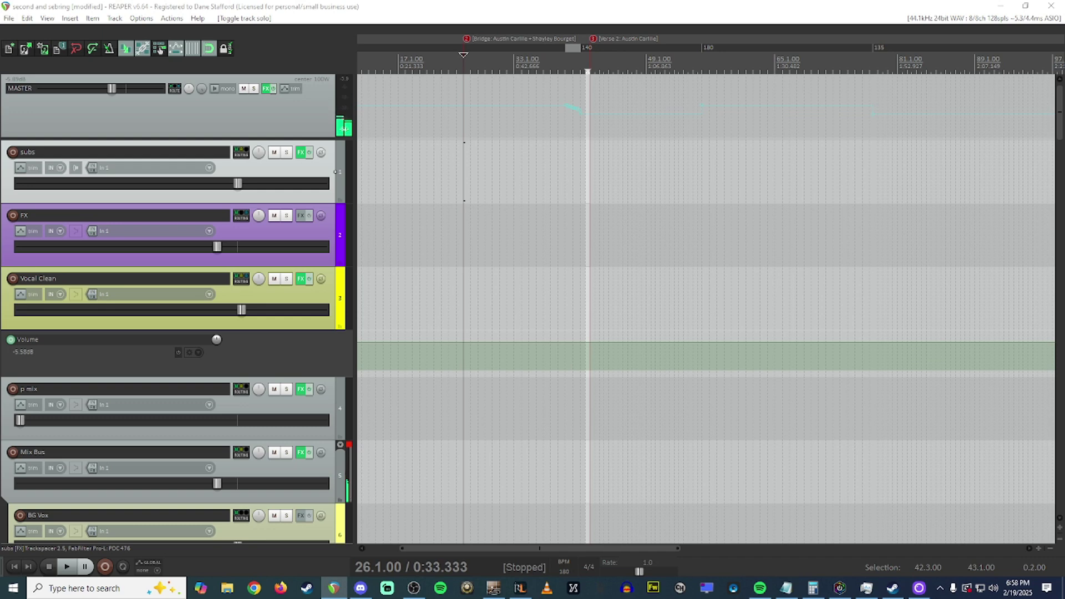
Open the master track's effects, watch its Pro-L during playback from 26.1.00, and check the ReaStream settings
{"action": "left_click", "coordinate": [266, 88]}
{"action": "left_click_drag", "start_coordinate": [640, 133], "coordinate": [524, 105]}
{"action": "key", "text": "space"}
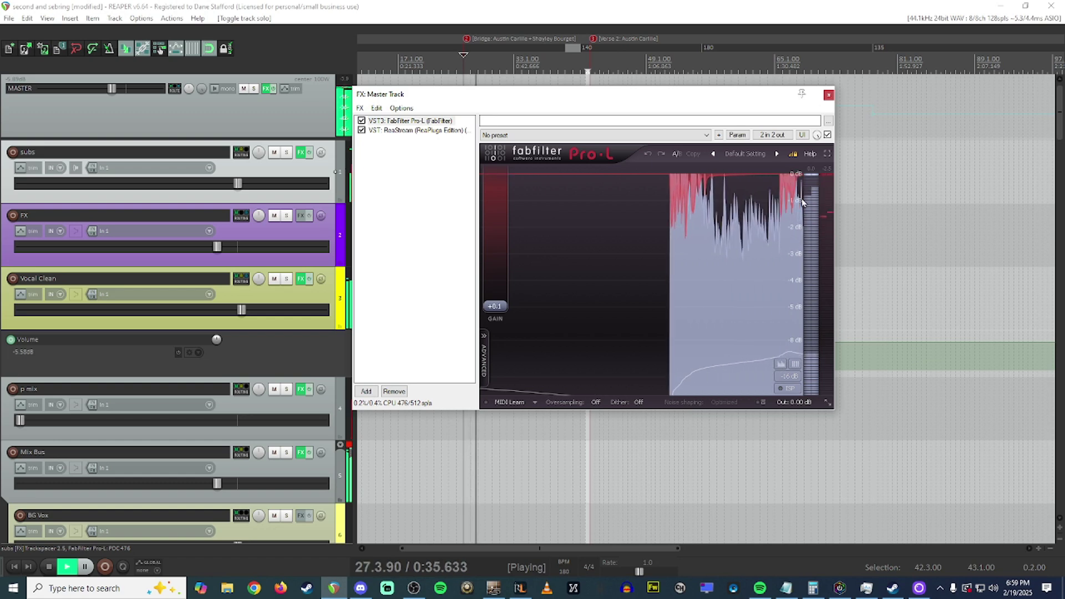
{"action": "key", "text": "space"}
{"action": "mouse_move", "coordinate": [471, 99]}
{"action": "left_mouse_down"}
{"action": "mouse_move", "coordinate": [531, 107]}
{"action": "mouse_move", "coordinate": [480, 105]}
{"action": "left_mouse_up"}
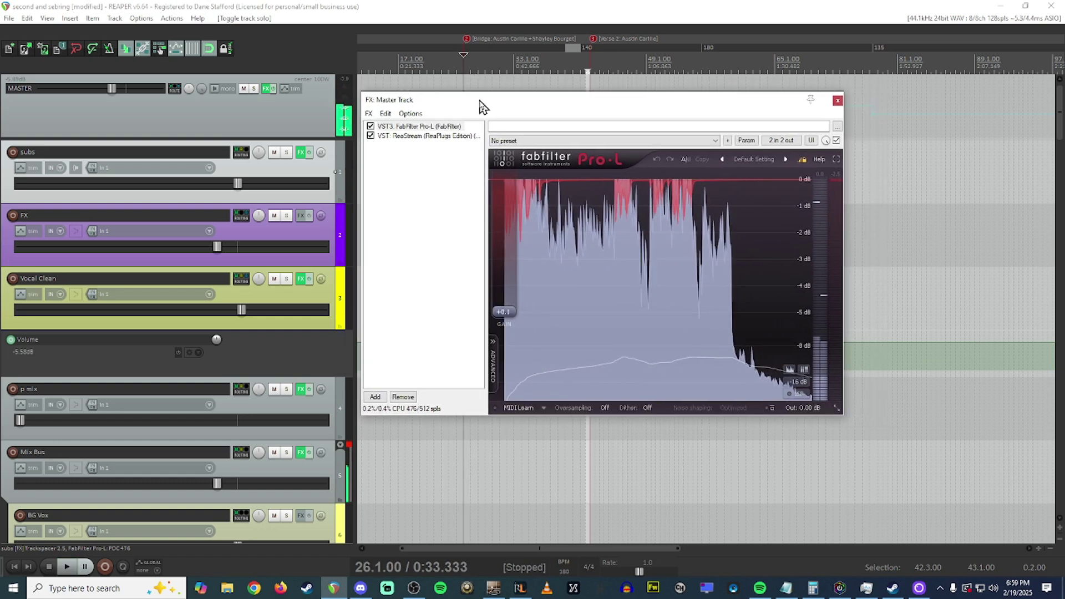
{"action": "left_click", "coordinate": [434, 128]}
{"action": "left_click", "coordinate": [427, 138]}
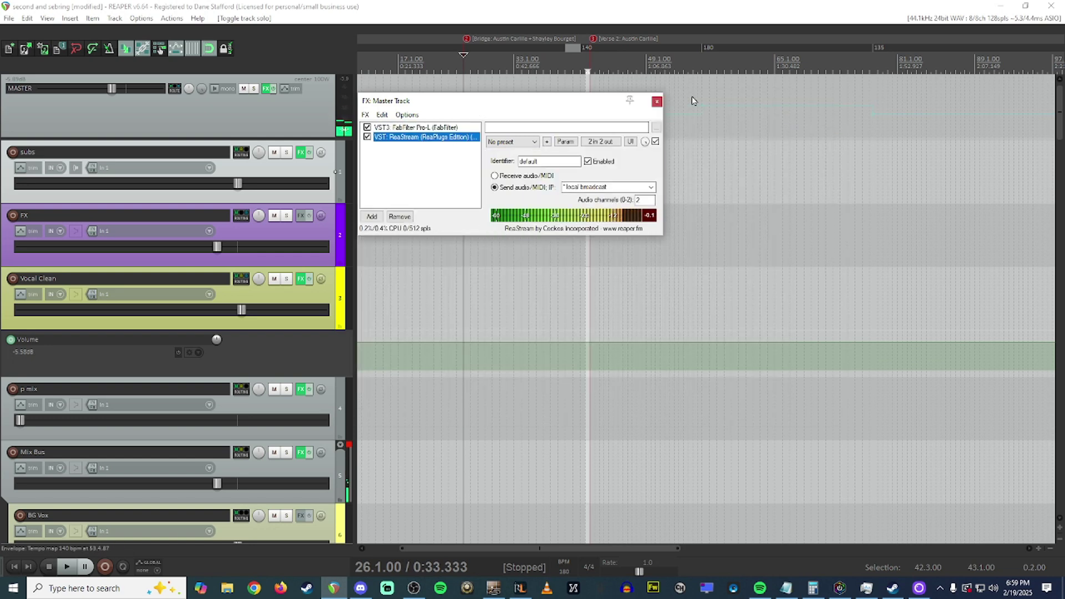